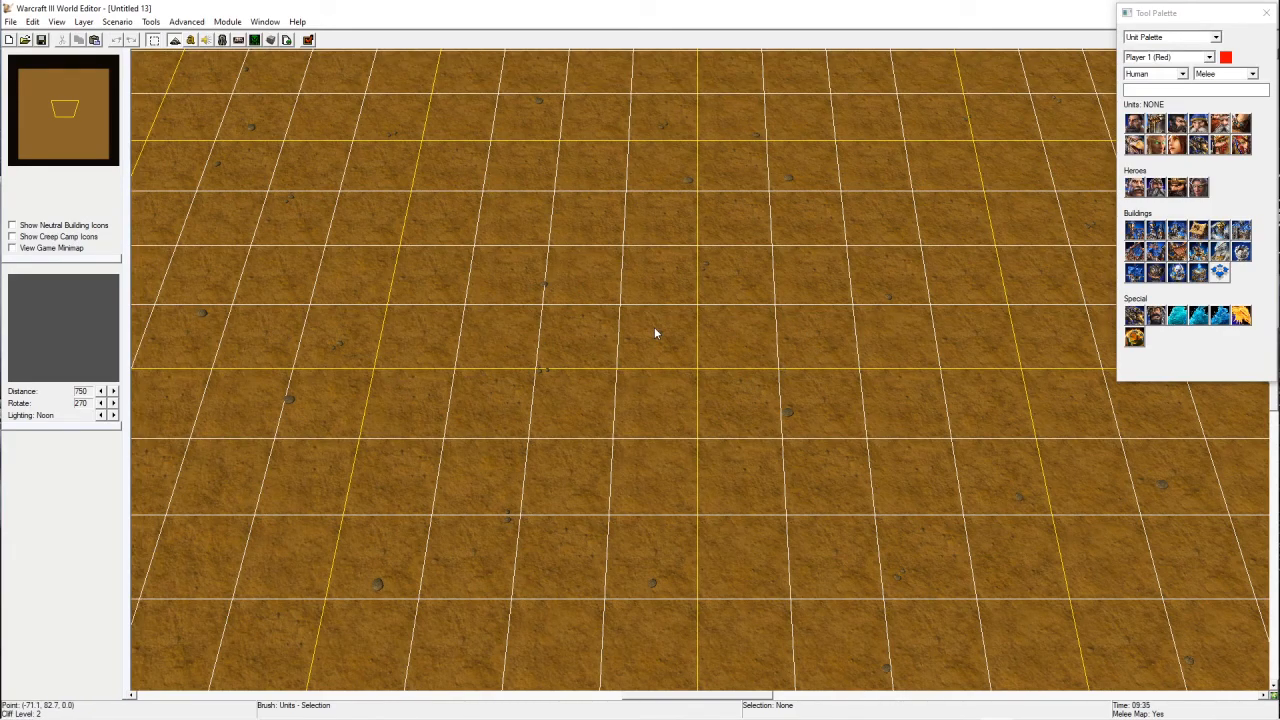
Step: Switch the tool palette from the Unit Palette to the Terrain Palette
{"action": "right_click_drag", "start_coordinate": [758, 415], "coordinate": [685, 485]}
{"action": "scroll", "coordinate": [685, 490], "scroll_direction": "down", "scroll_amount": 10}
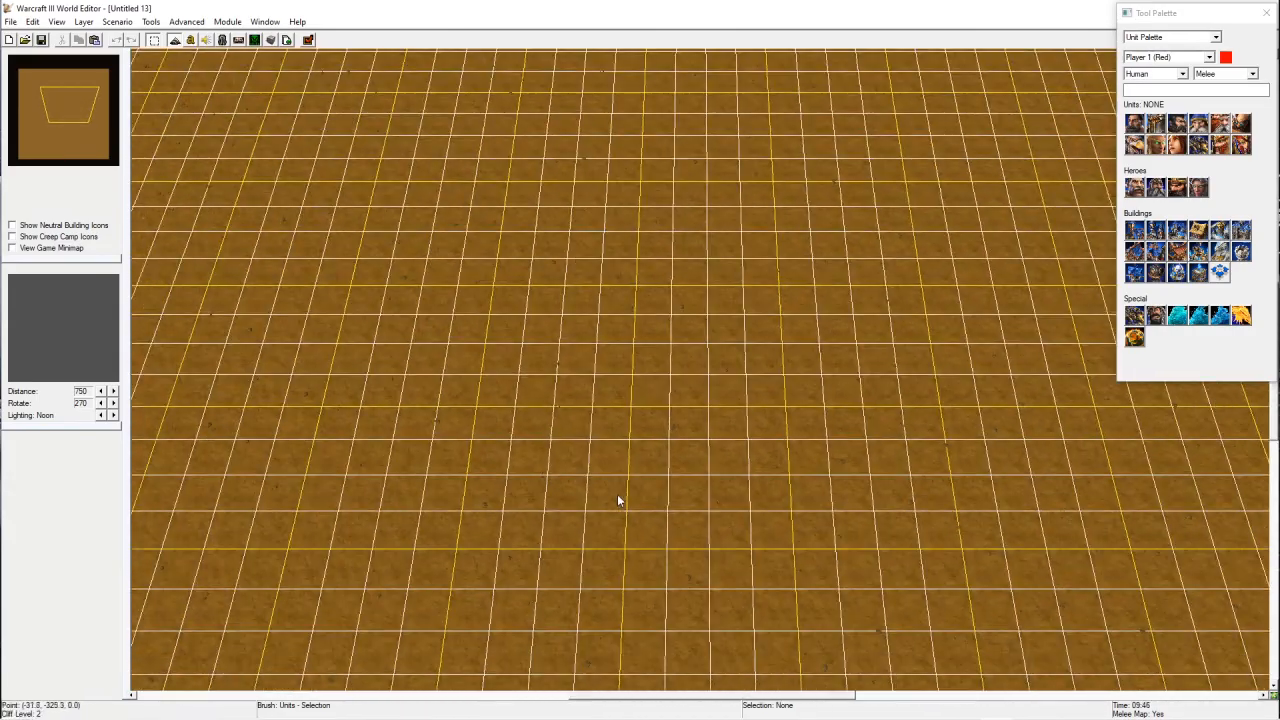
{"action": "scroll", "coordinate": [617, 494], "scroll_direction": "down", "scroll_amount": 5}
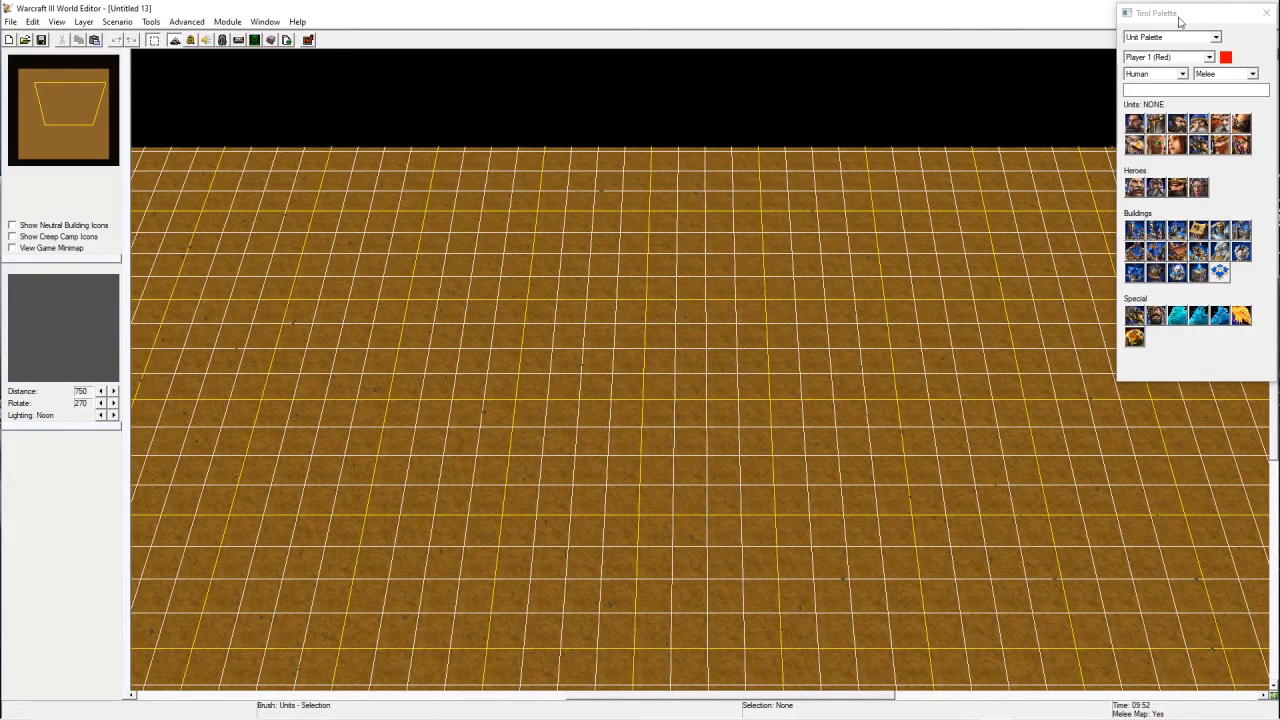
{"action": "scroll", "coordinate": [766, 517], "scroll_direction": "up", "scroll_amount": 5}
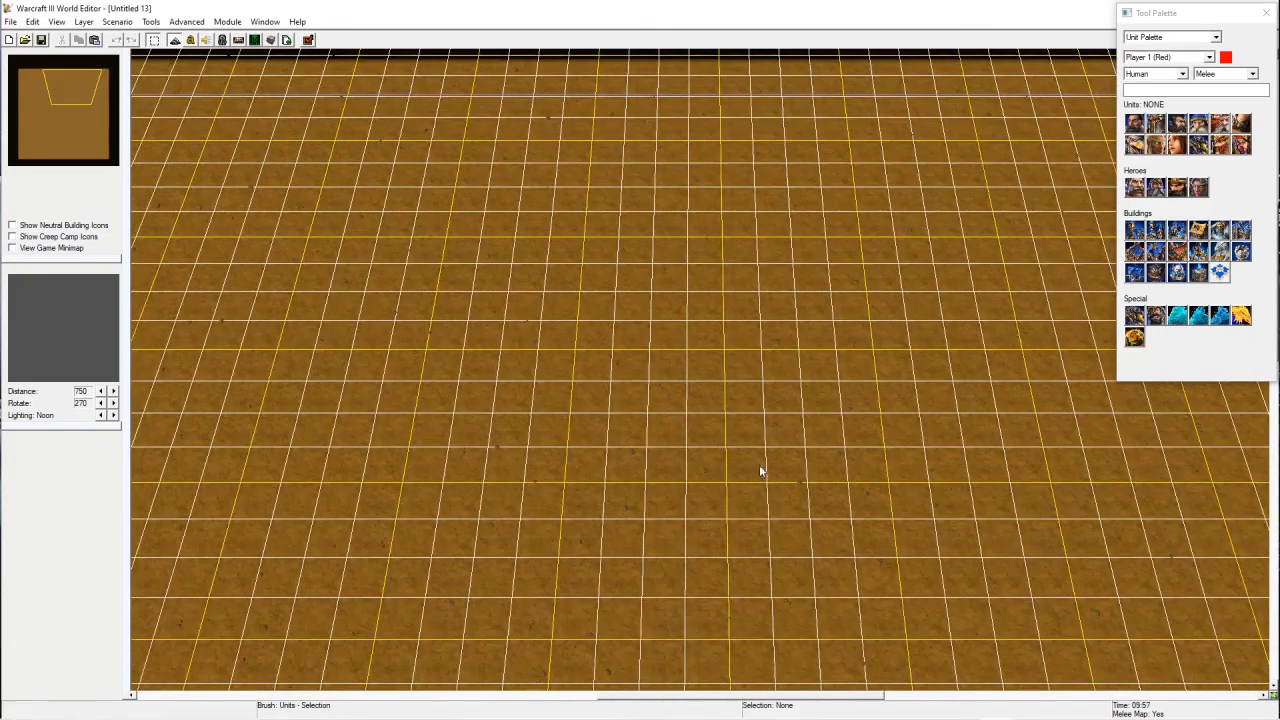
{"action": "left_click", "coordinate": [1172, 37]}
{"action": "left_click", "coordinate": [1160, 47]}
Step: Examine the blank map from different camera angles and zoom levels, resetting the camera once
{"action": "right_click_drag", "start_coordinate": [795, 425], "coordinate": [750, 375]}
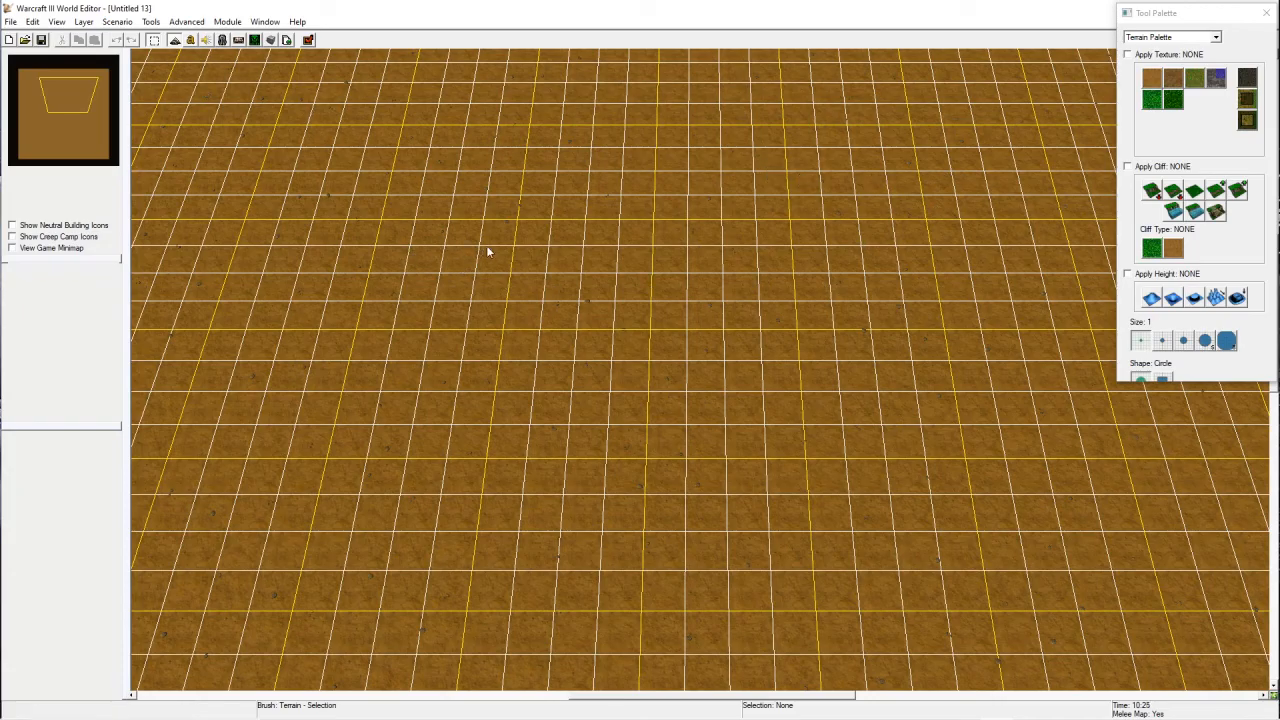
{"action": "right_click_drag", "start_coordinate": [740, 451], "coordinate": [676, 392]}
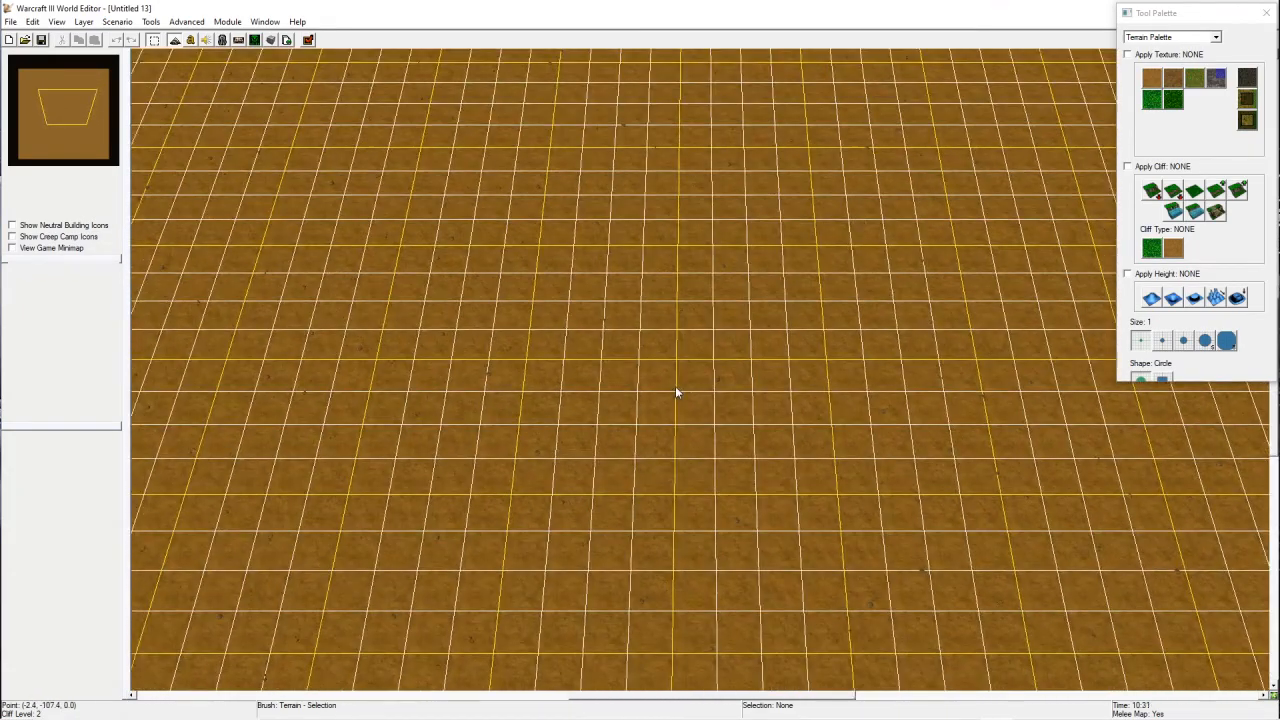
{"action": "right_click_drag", "start_coordinate": [720, 351], "coordinate": [686, 371]}
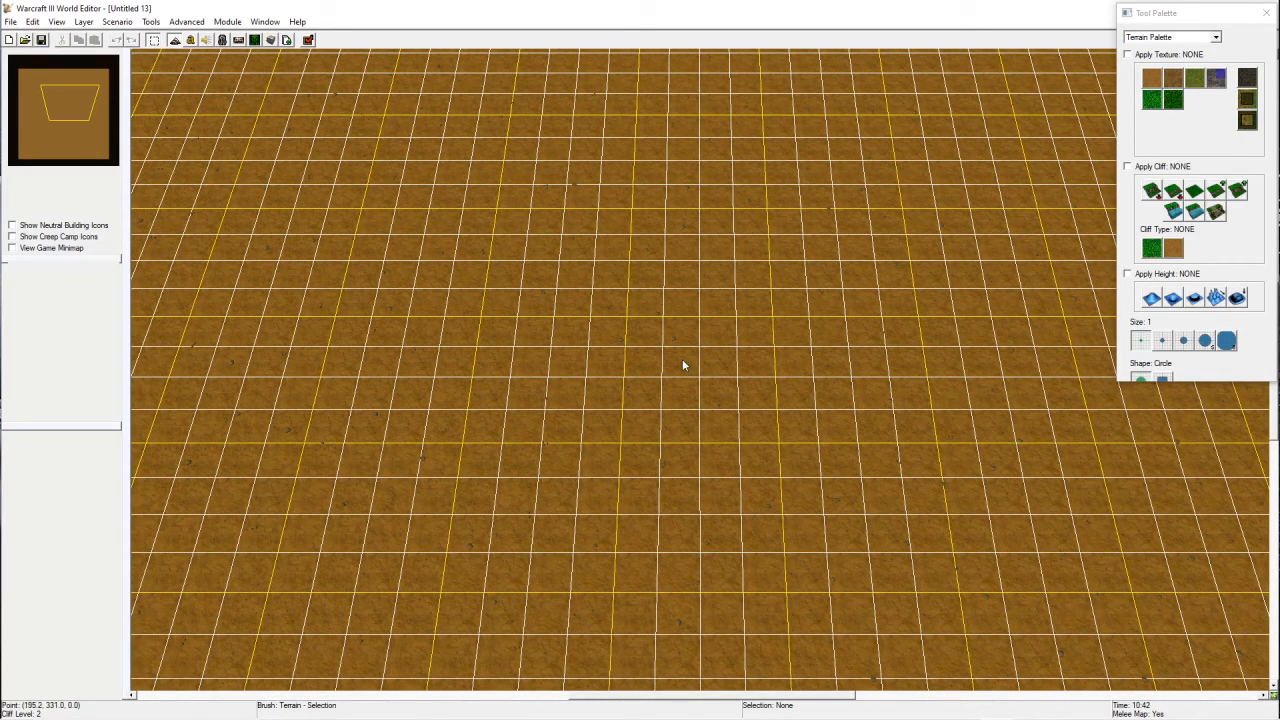
{"action": "right_click_drag", "start_coordinate": [563, 240], "coordinate": [449, 254]}
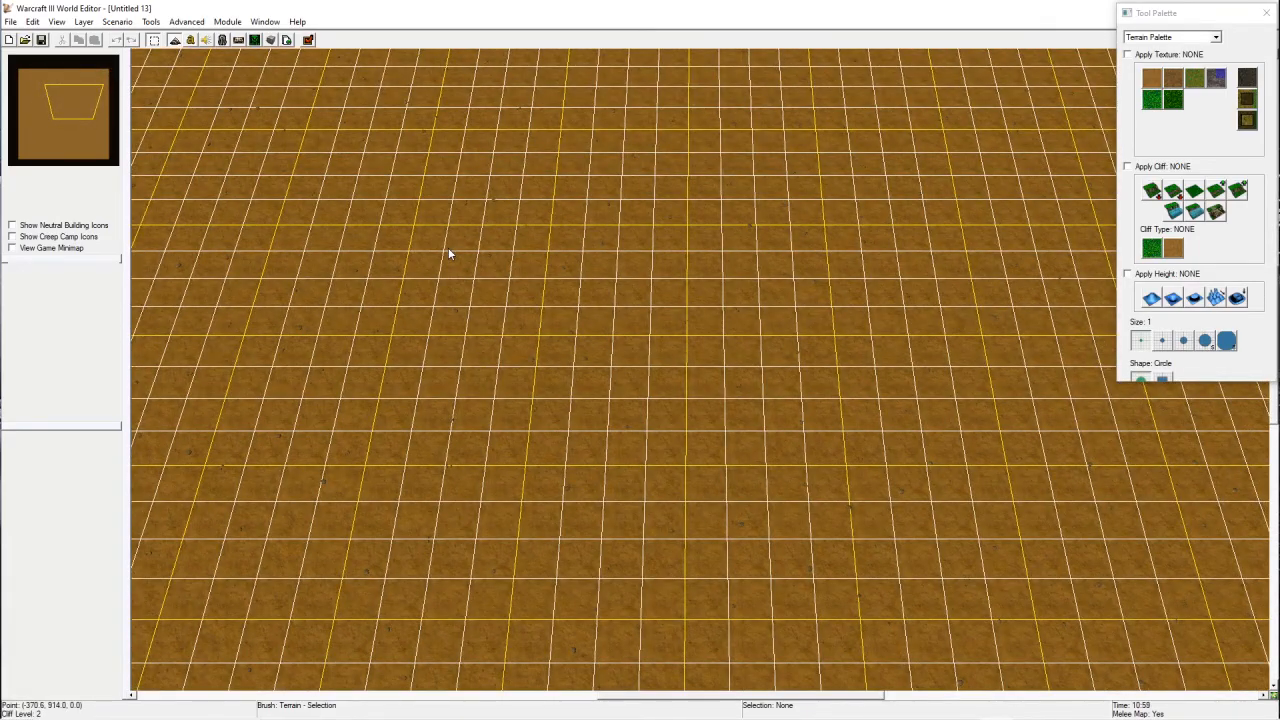
{"action": "right_click_drag", "start_coordinate": [640, 314], "coordinate": [389, 257]}
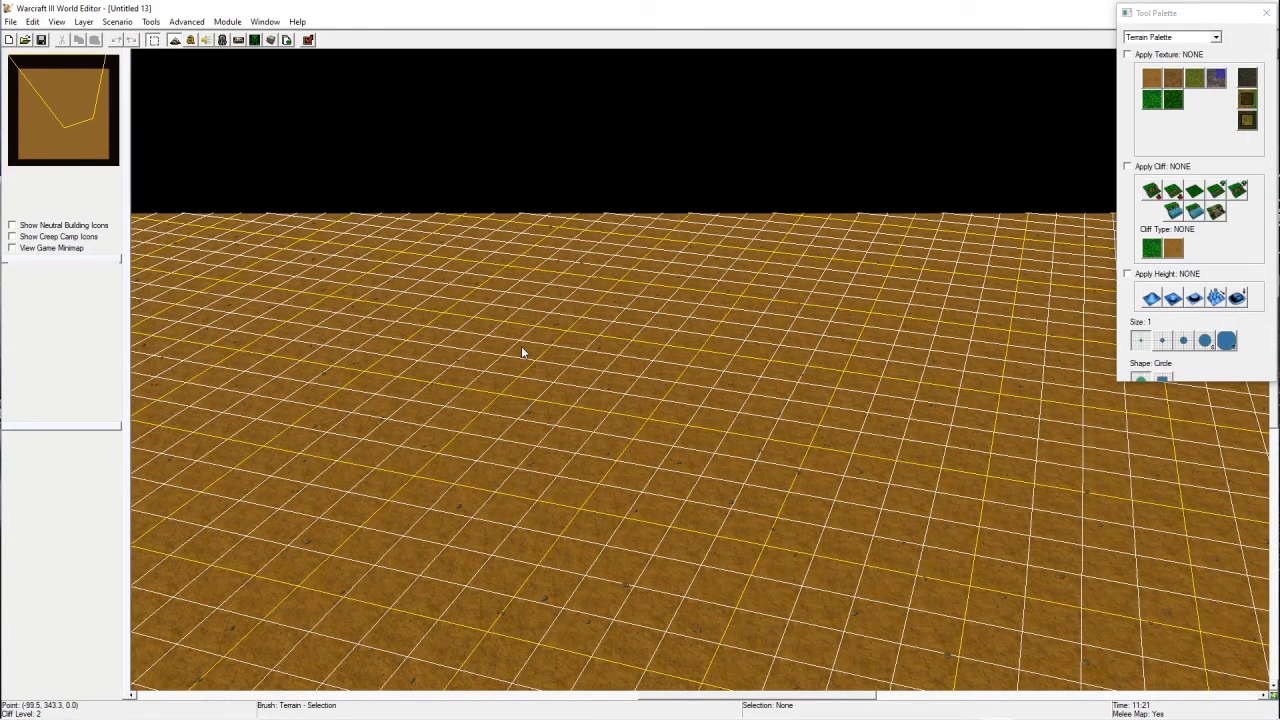
{"action": "key", "text": "ctrl+shift+c"}
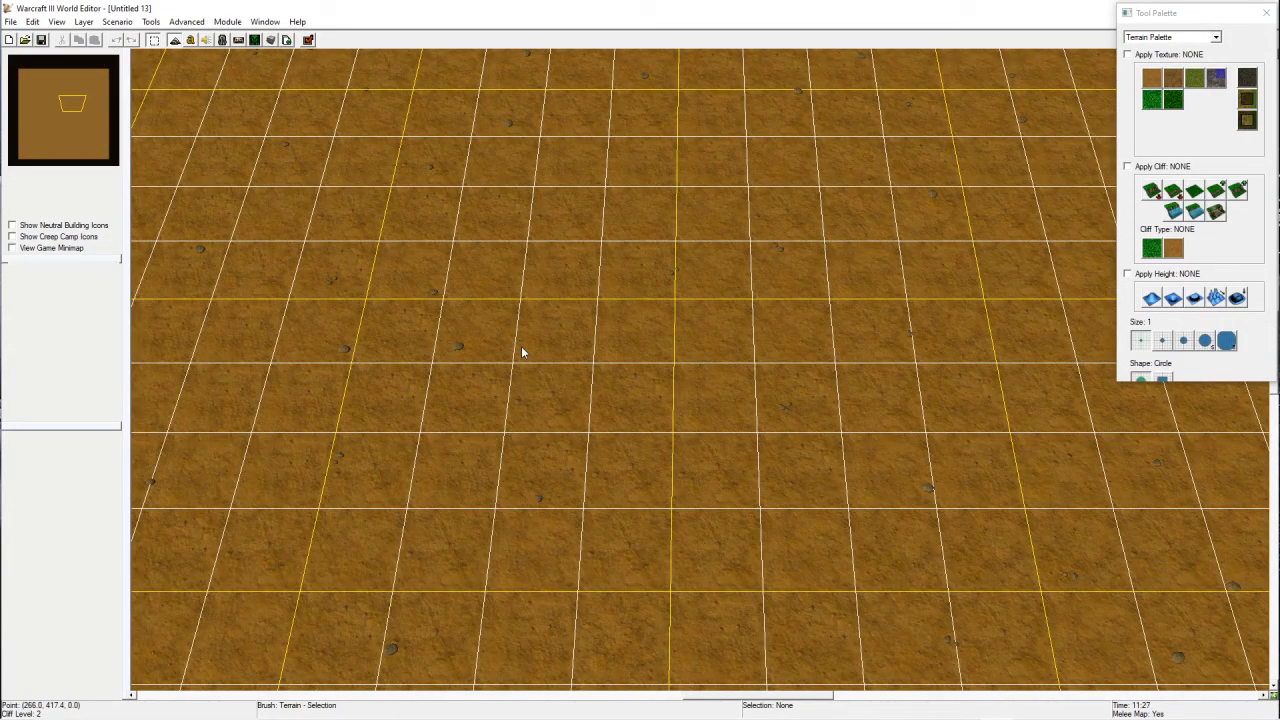
{"action": "scroll", "coordinate": [701, 377], "scroll_direction": "down", "scroll_amount": 5}
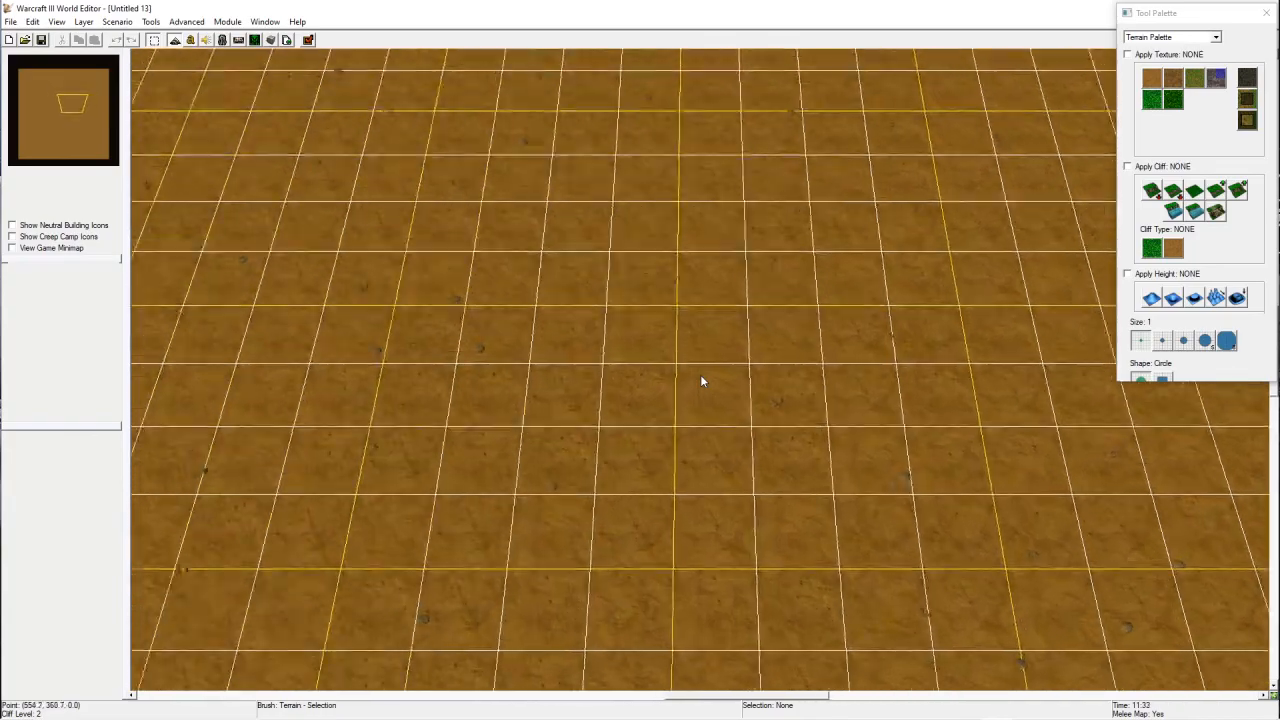
{"action": "scroll", "coordinate": [700, 376], "scroll_direction": "up", "scroll_amount": 5}
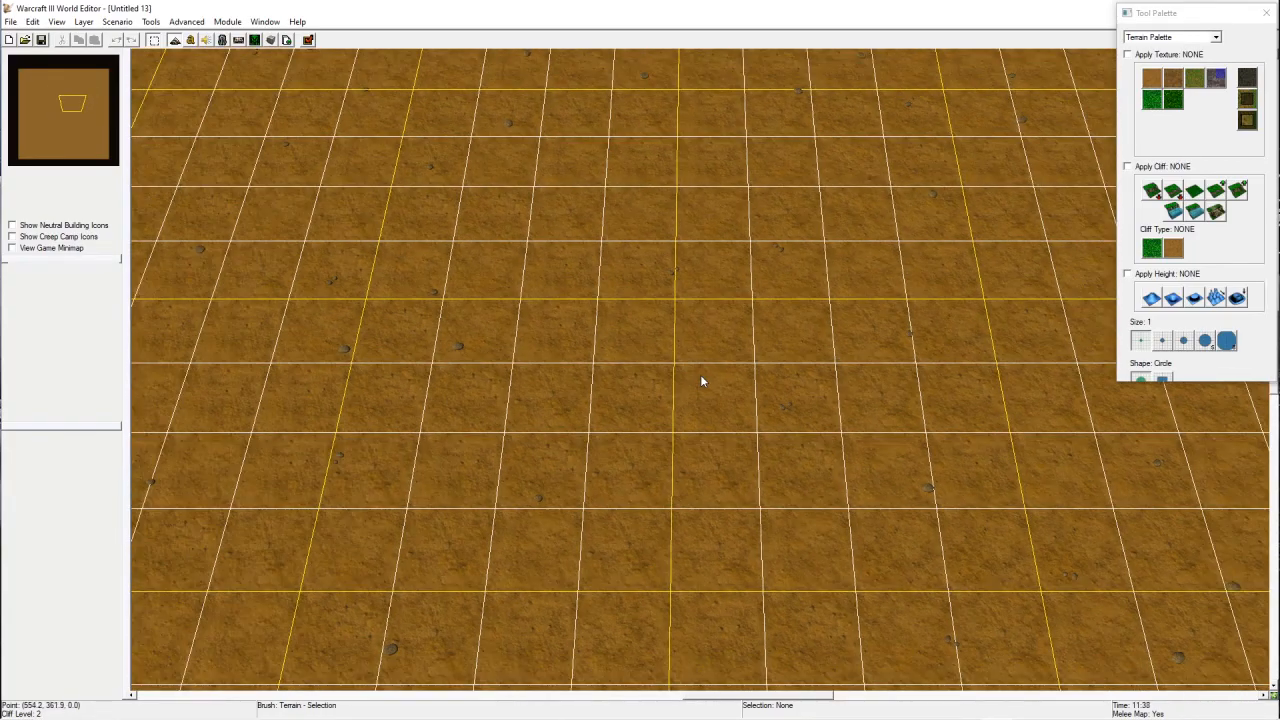
{"action": "right_click_drag", "start_coordinate": [901, 483], "coordinate": [748, 262], "text": "ctrl"}
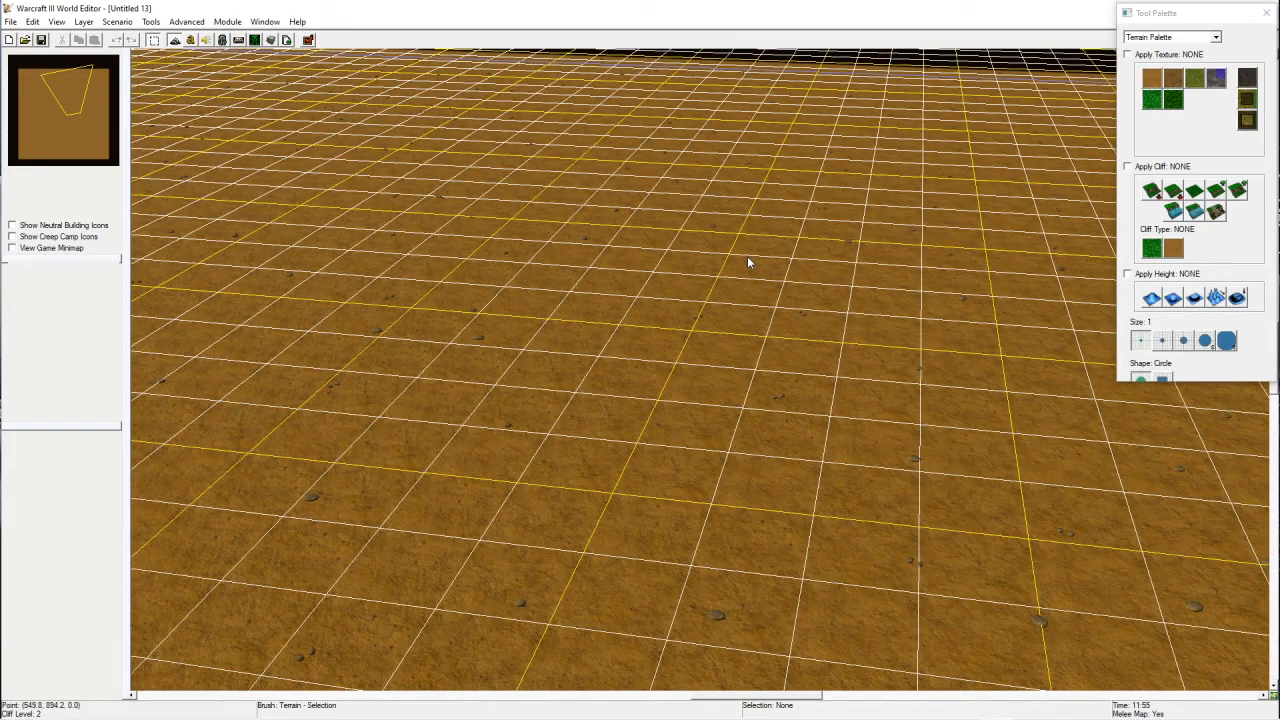
{"action": "right_click_drag", "start_coordinate": [960, 560], "coordinate": [786, 451], "text": "ctrl"}
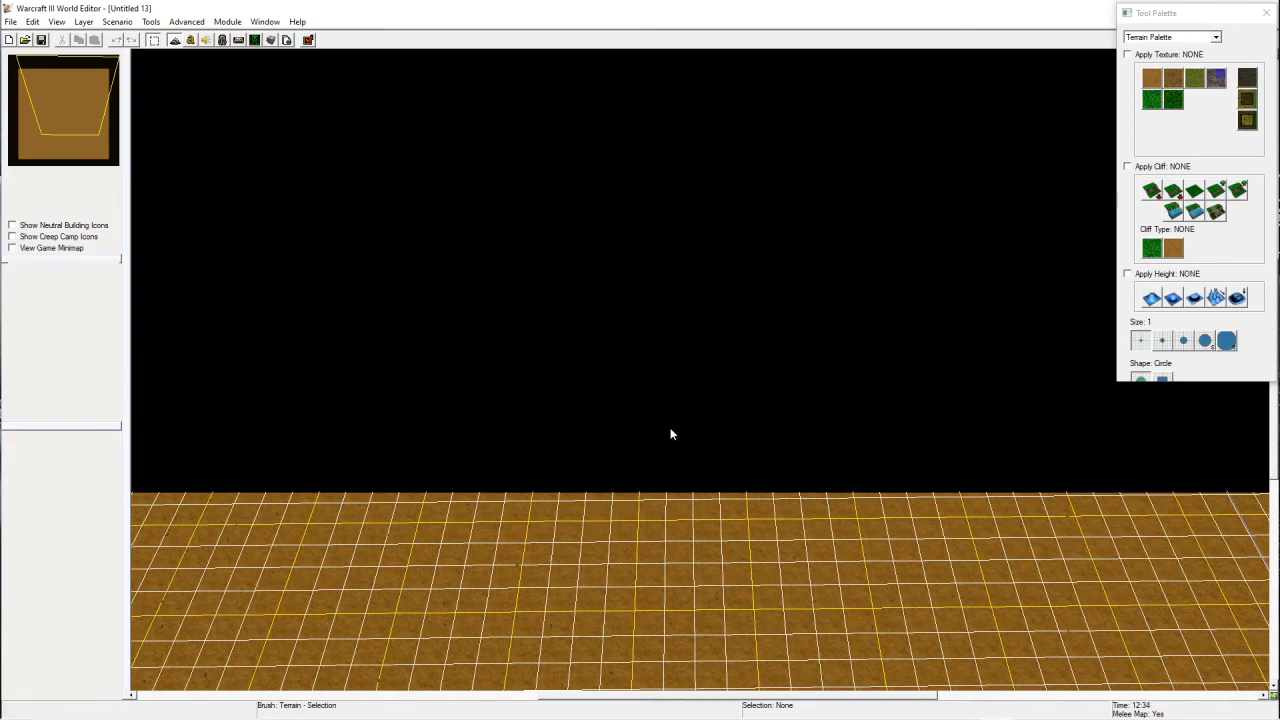
{"action": "scroll", "coordinate": [671, 434], "scroll_direction": "down", "scroll_amount": 1, "text": "shift"}
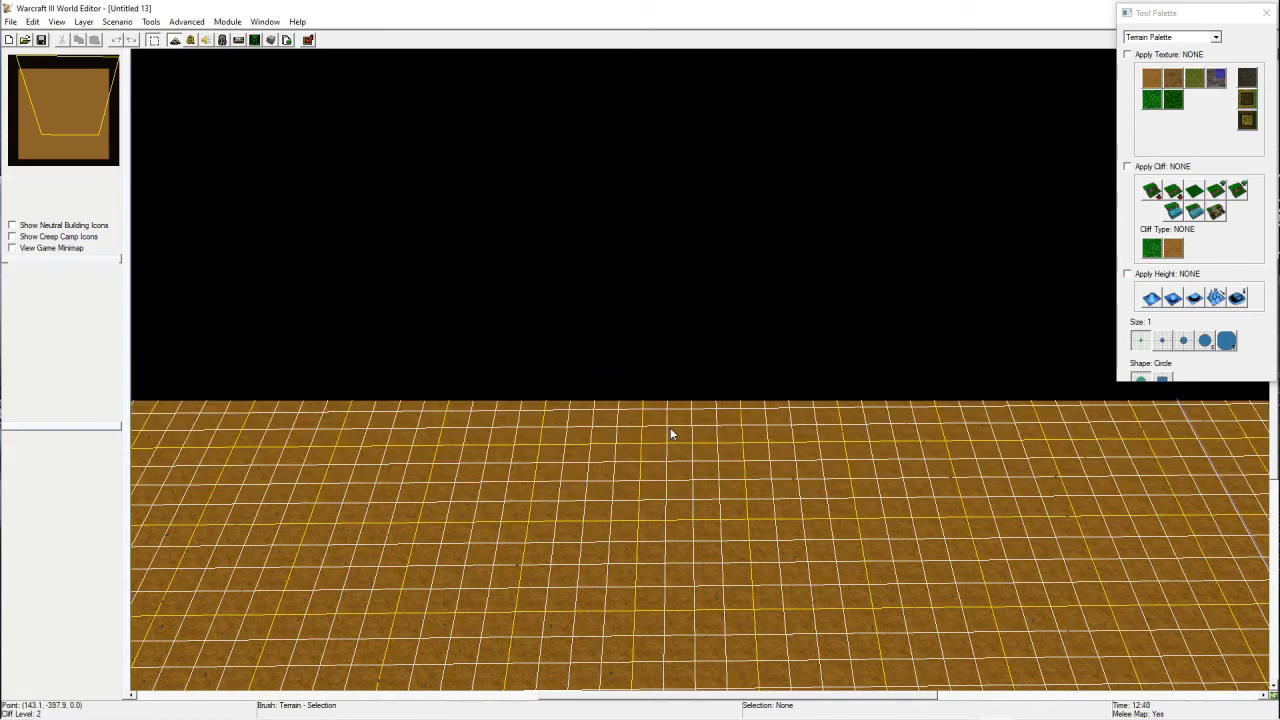
{"action": "scroll", "coordinate": [670, 434], "scroll_direction": "down", "scroll_amount": 4, "text": "shift"}
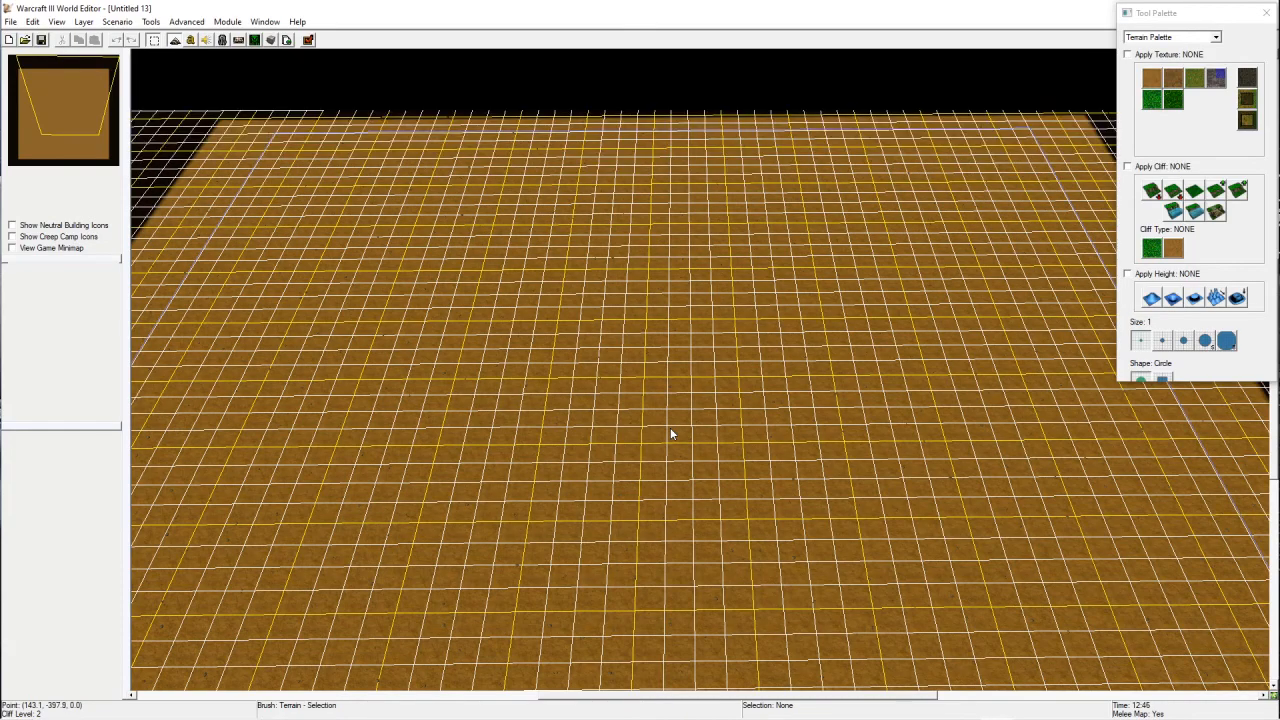
{"action": "scroll", "coordinate": [670, 434], "scroll_direction": "down", "scroll_amount": 2, "text": "shift"}
{"action": "scroll", "coordinate": [670, 434], "scroll_direction": "down", "scroll_amount": 5}
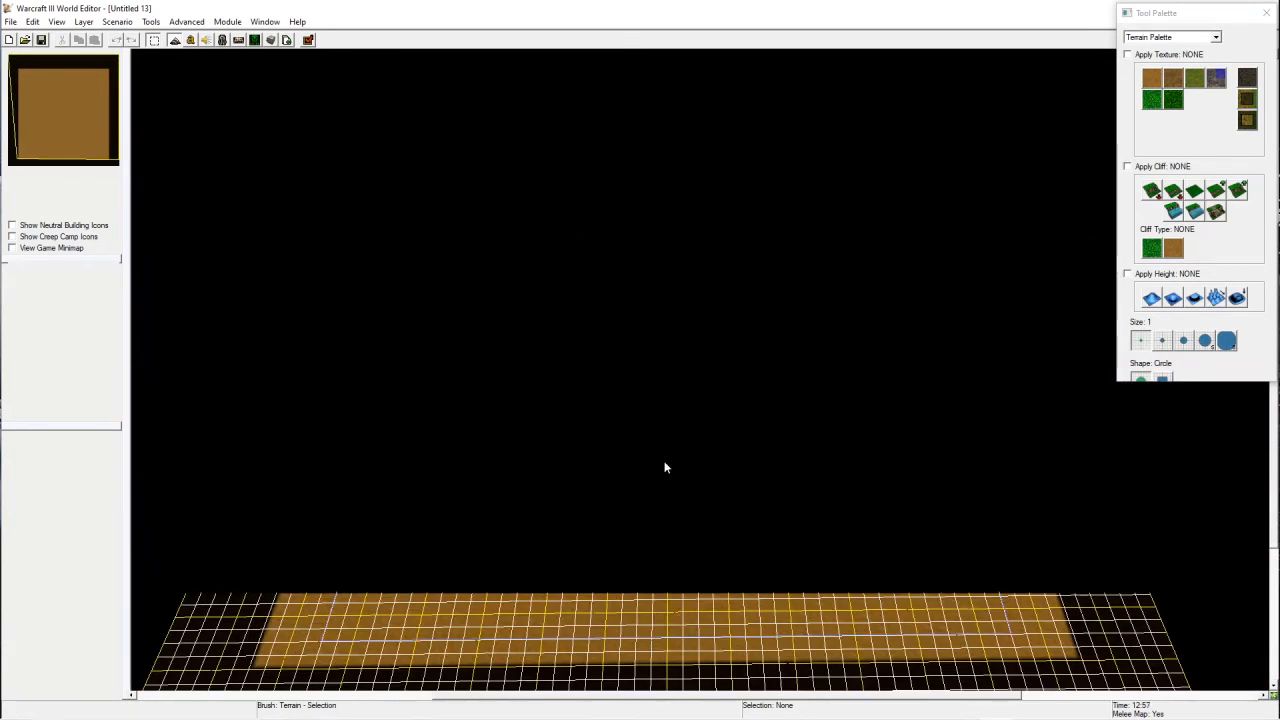
{"action": "scroll", "coordinate": [664, 464], "scroll_direction": "up", "scroll_amount": 5}
{"action": "scroll", "coordinate": [690, 480], "scroll_direction": "up", "scroll_amount": 2}
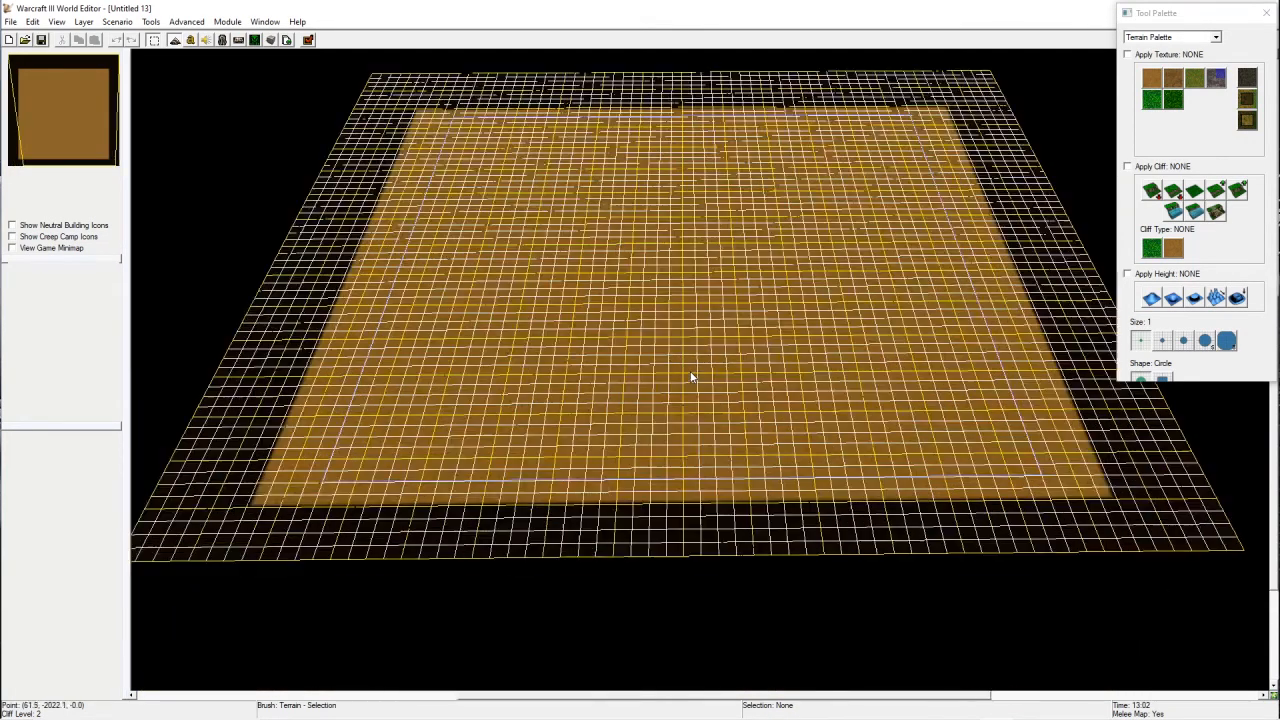
{"action": "scroll", "coordinate": [711, 390], "scroll_direction": "up", "scroll_amount": 1}
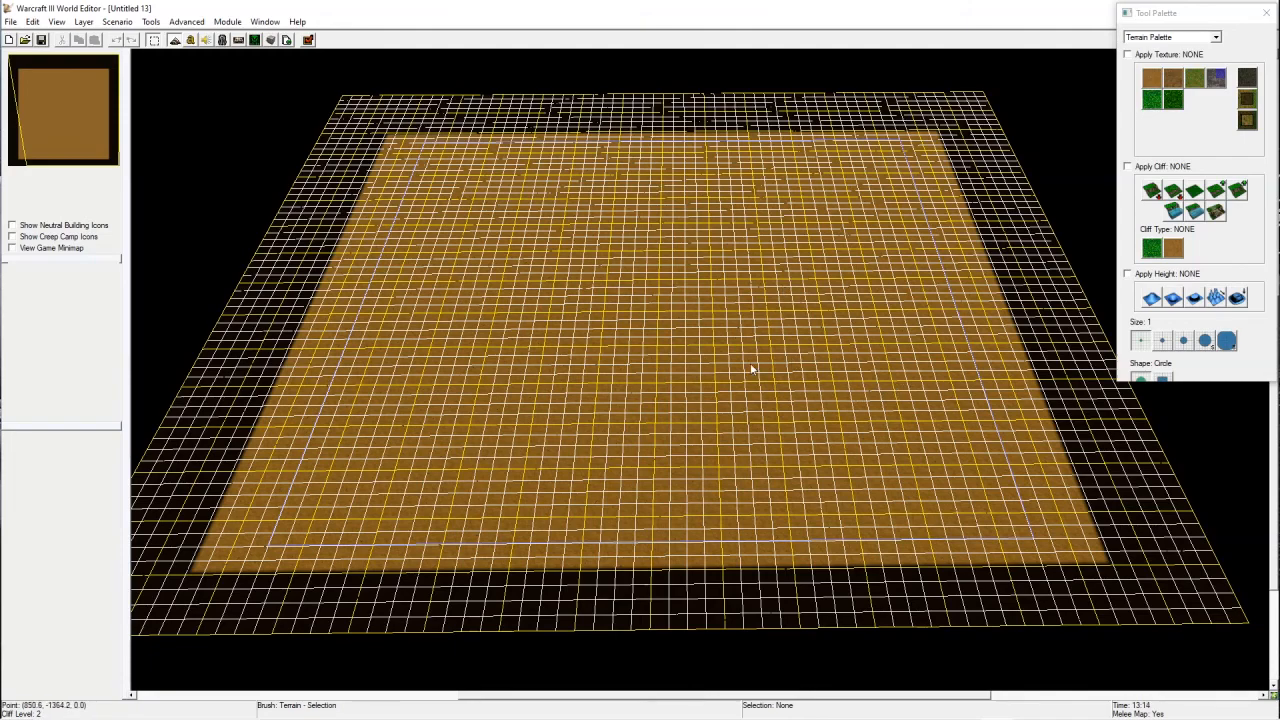
Step: Cycle through the grid display modes until the terrain grid is hidden
{"action": "key", "text": "g"}
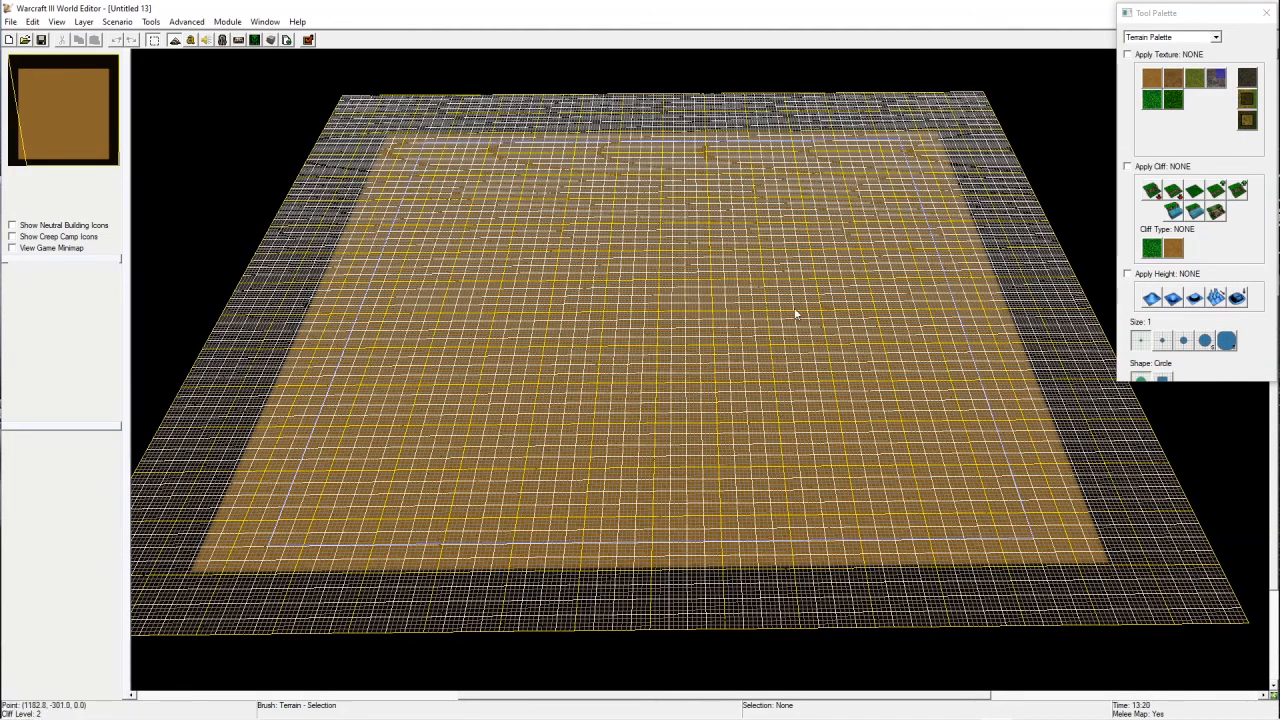
{"action": "key", "text": "g"}
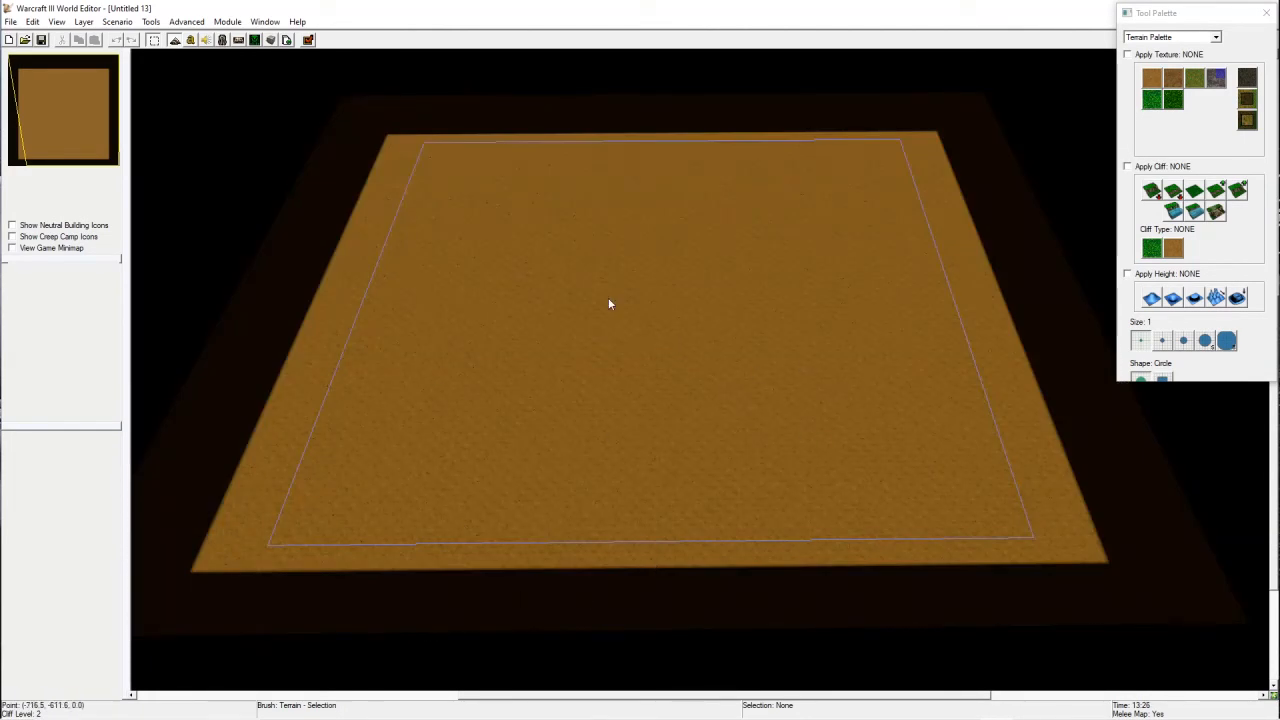
{"action": "key", "text": "g"}
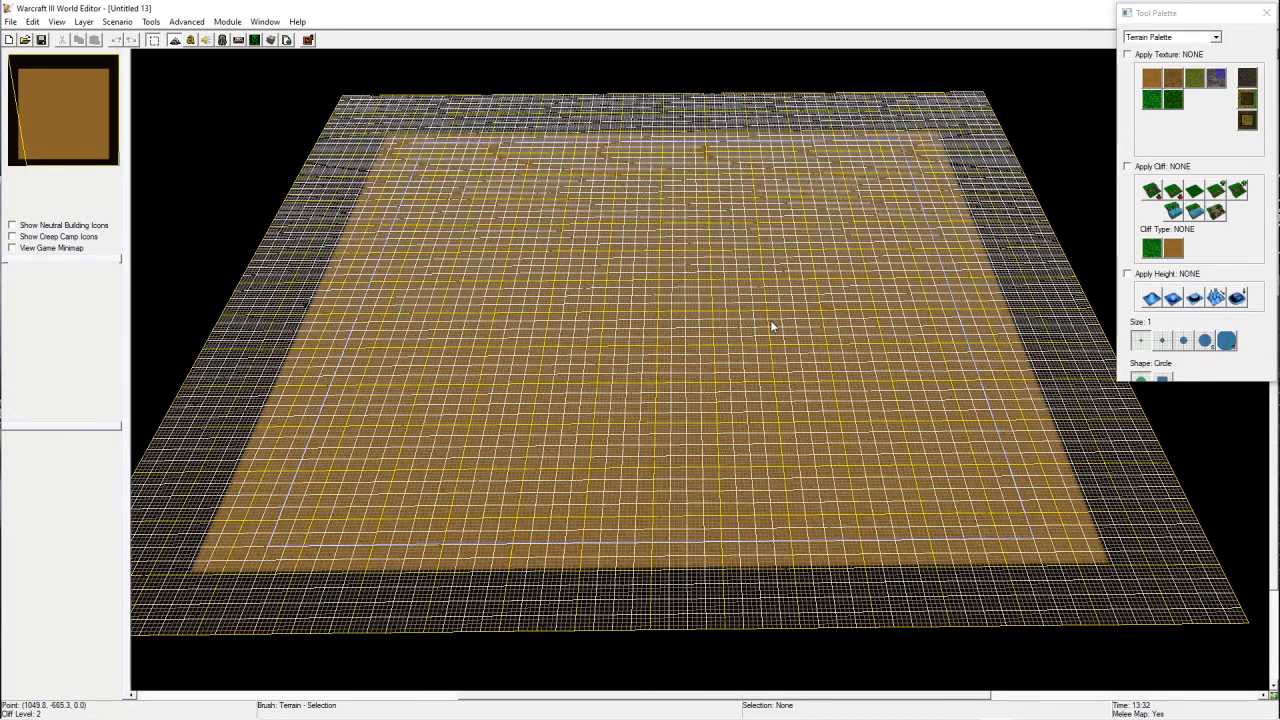
{"action": "key", "text": "g"}
{"action": "key", "text": "g"}
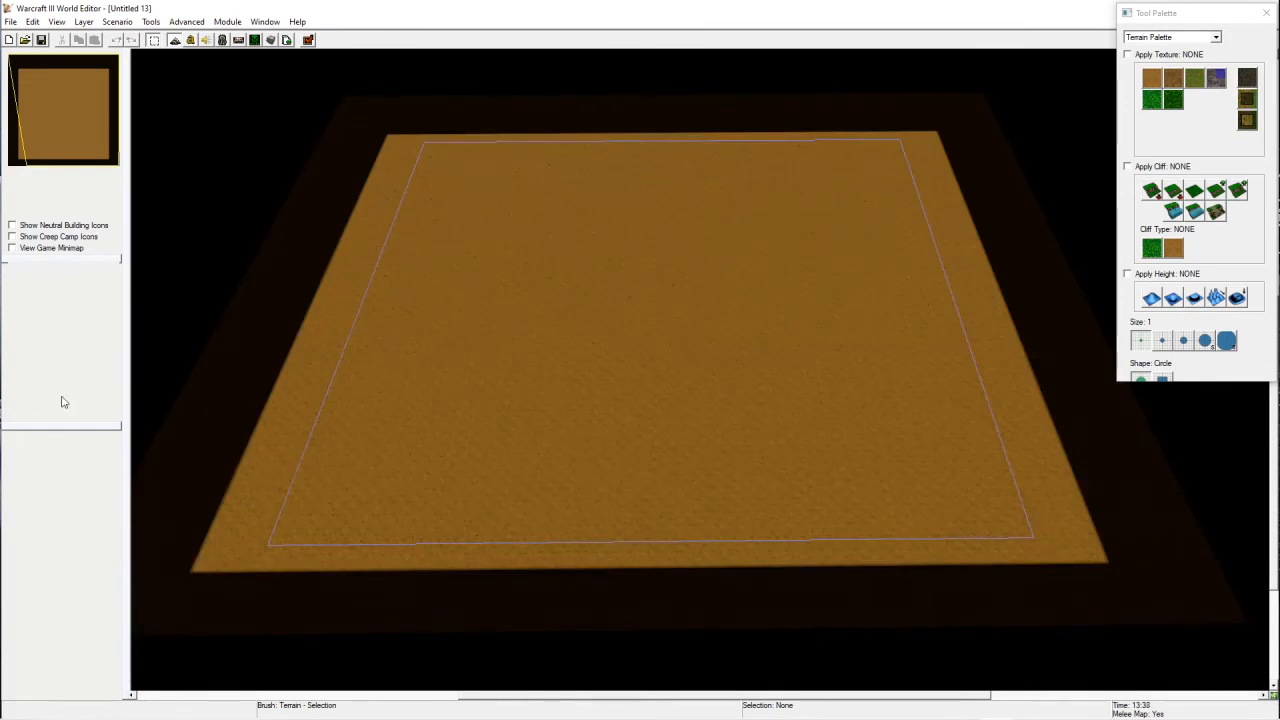
Step: Select the Rough Dirt texture and paint an irregular patch of it in the middle of the map
{"action": "scroll", "coordinate": [652, 490], "scroll_direction": "up", "scroll_amount": 3}
{"action": "scroll", "coordinate": [760, 290], "scroll_direction": "up", "scroll_amount": 5}
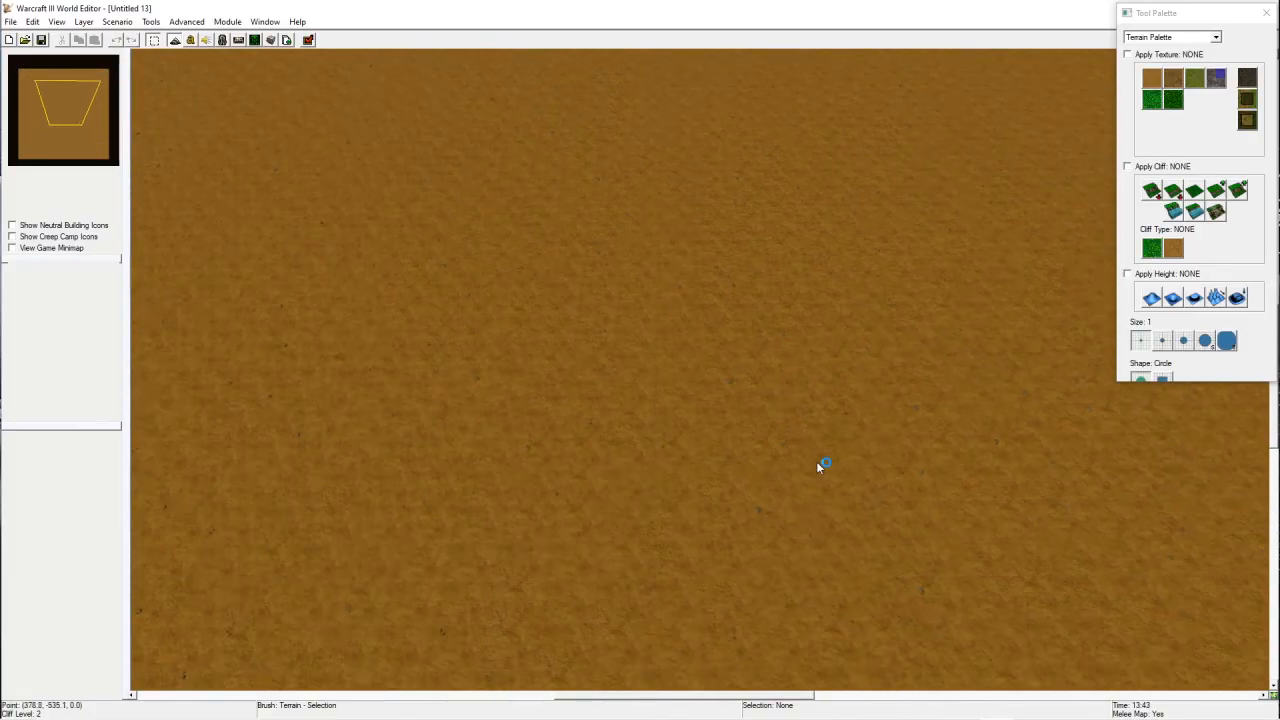
{"action": "scroll", "coordinate": [794, 211], "scroll_direction": "up", "scroll_amount": 3}
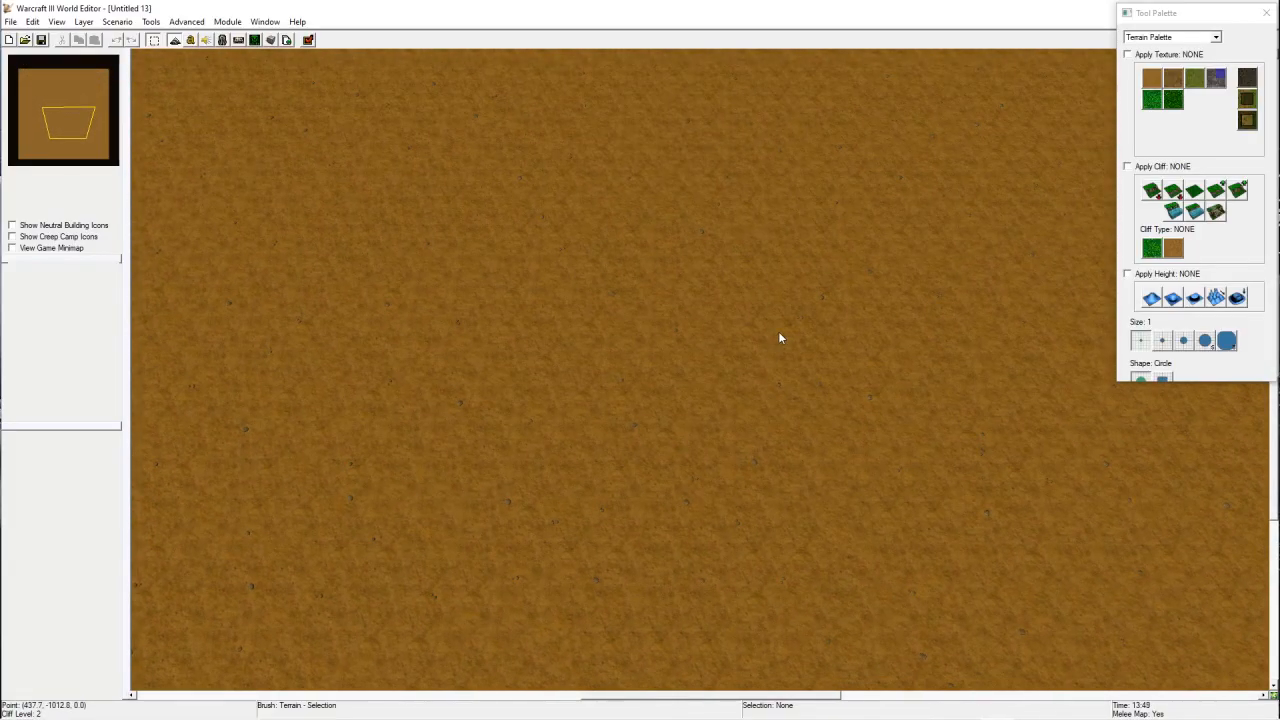
{"action": "scroll", "coordinate": [799, 302], "scroll_direction": "down", "scroll_amount": 4}
{"action": "right_click_drag", "start_coordinate": [847, 264], "coordinate": [560, 296]}
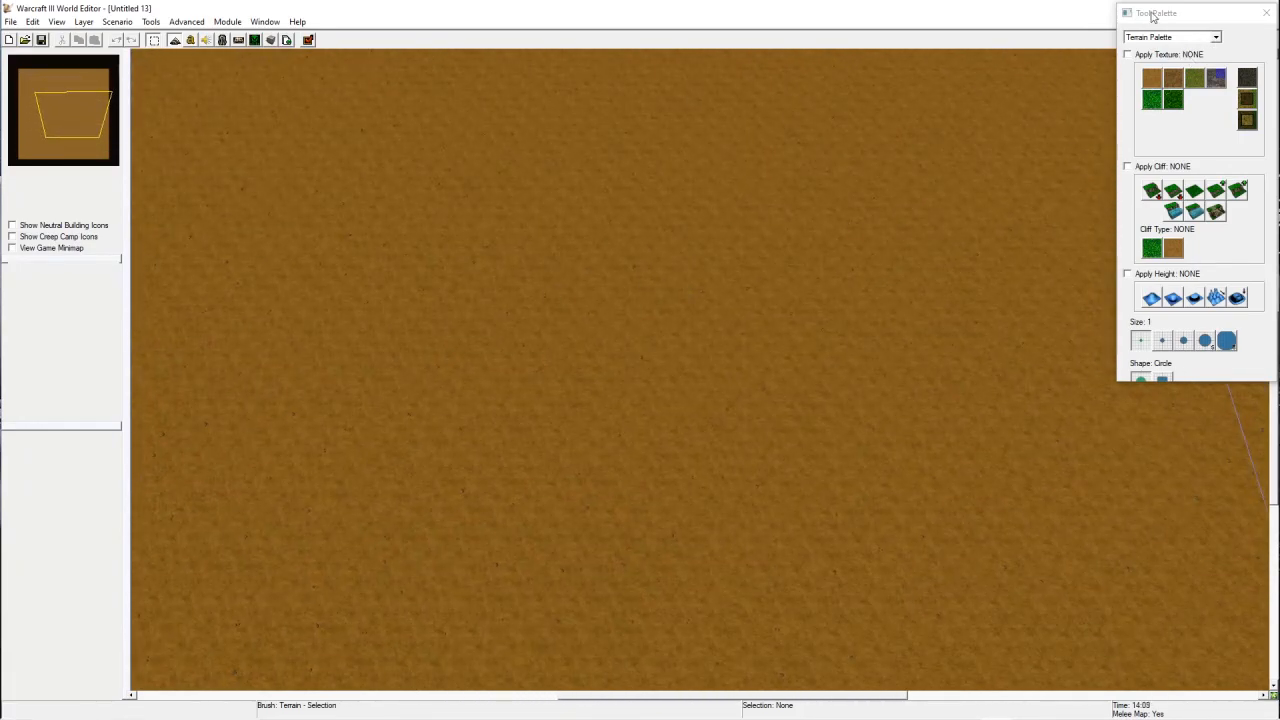
{"action": "left_click_drag", "start_coordinate": [1152, 14], "coordinate": [1153, 11]}
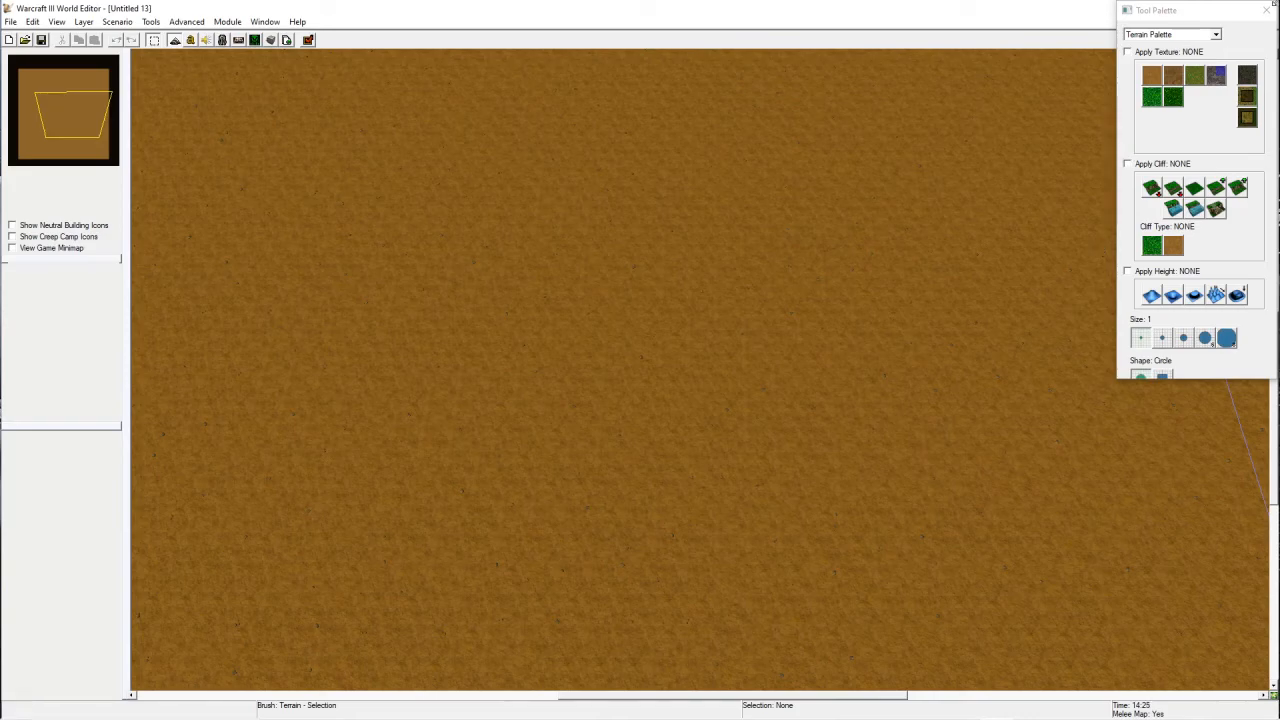
{"action": "key", "text": "d"}
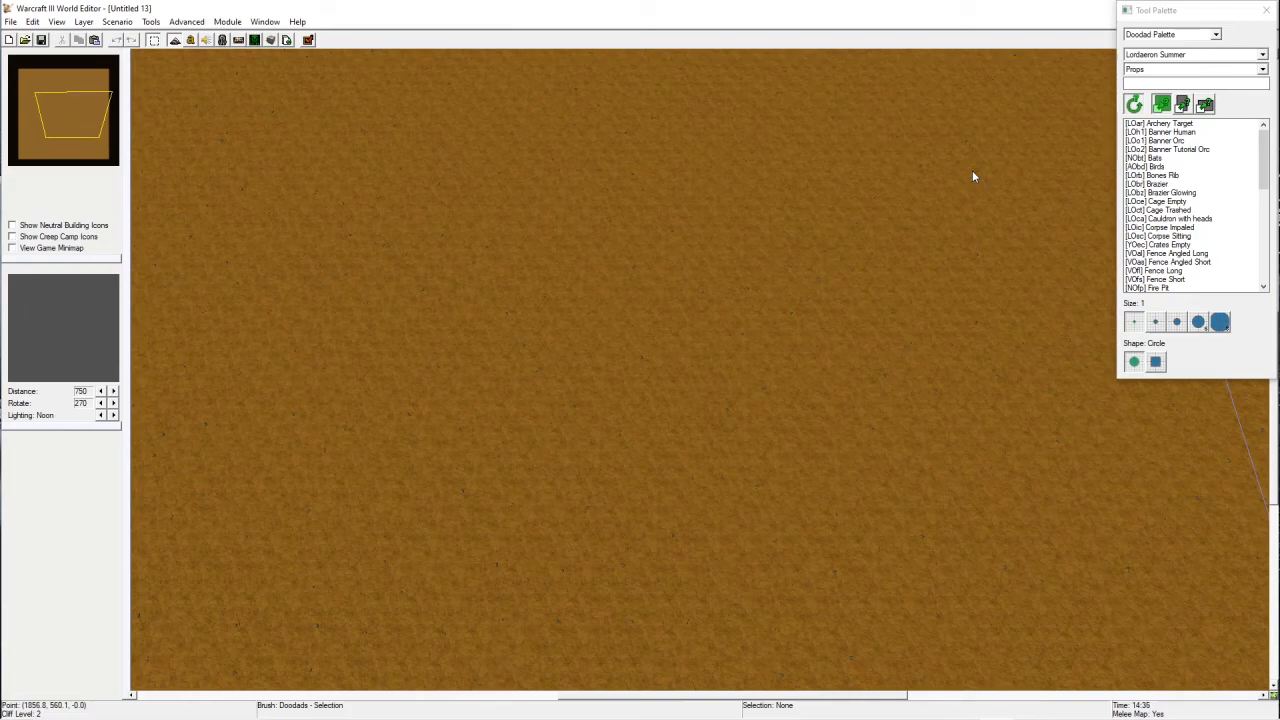
{"action": "key", "text": "t"}
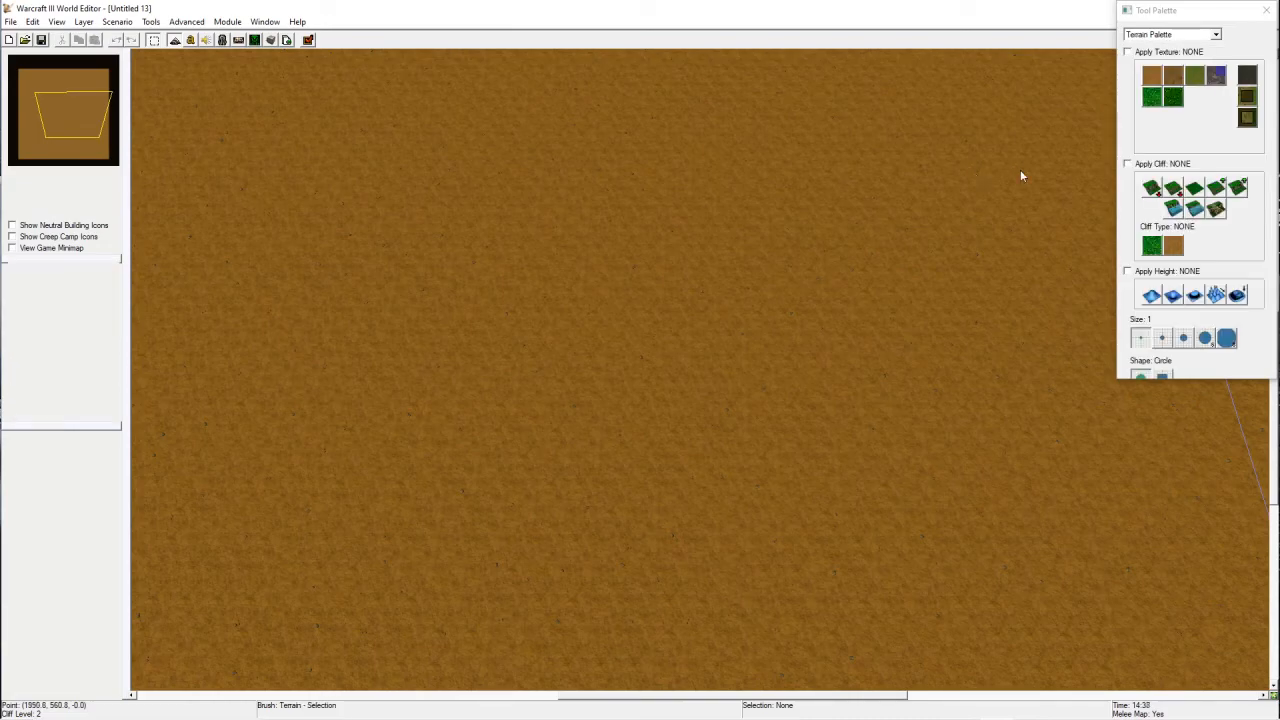
{"action": "left_click", "coordinate": [1155, 77]}
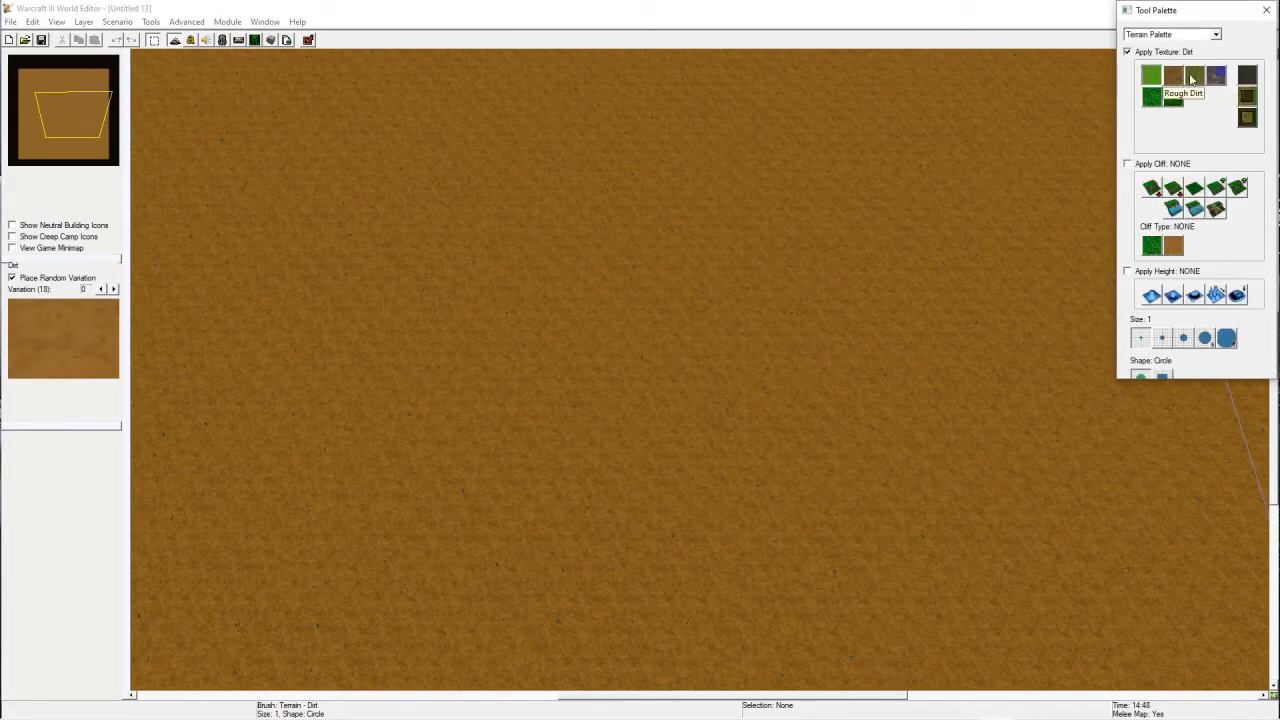
{"action": "left_click", "coordinate": [1175, 80]}
{"action": "mouse_move", "coordinate": [794, 366]}
{"action": "left_mouse_down"}
{"action": "mouse_move", "coordinate": [769, 437]}
{"action": "mouse_move", "coordinate": [743, 200]}
{"action": "mouse_move", "coordinate": [826, 326]}
{"action": "mouse_move", "coordinate": [872, 346]}
{"action": "mouse_move", "coordinate": [856, 188]}
{"action": "mouse_move", "coordinate": [825, 394]}
{"action": "mouse_move", "coordinate": [880, 260]}
{"action": "mouse_move", "coordinate": [920, 484]}
{"action": "mouse_move", "coordinate": [892, 390]}
{"action": "left_mouse_up"}
Step: Paint a Dark Grass patch over the rough dirt, then extend the Rough Dirt around the grass
{"action": "left_click", "coordinate": [1174, 100]}
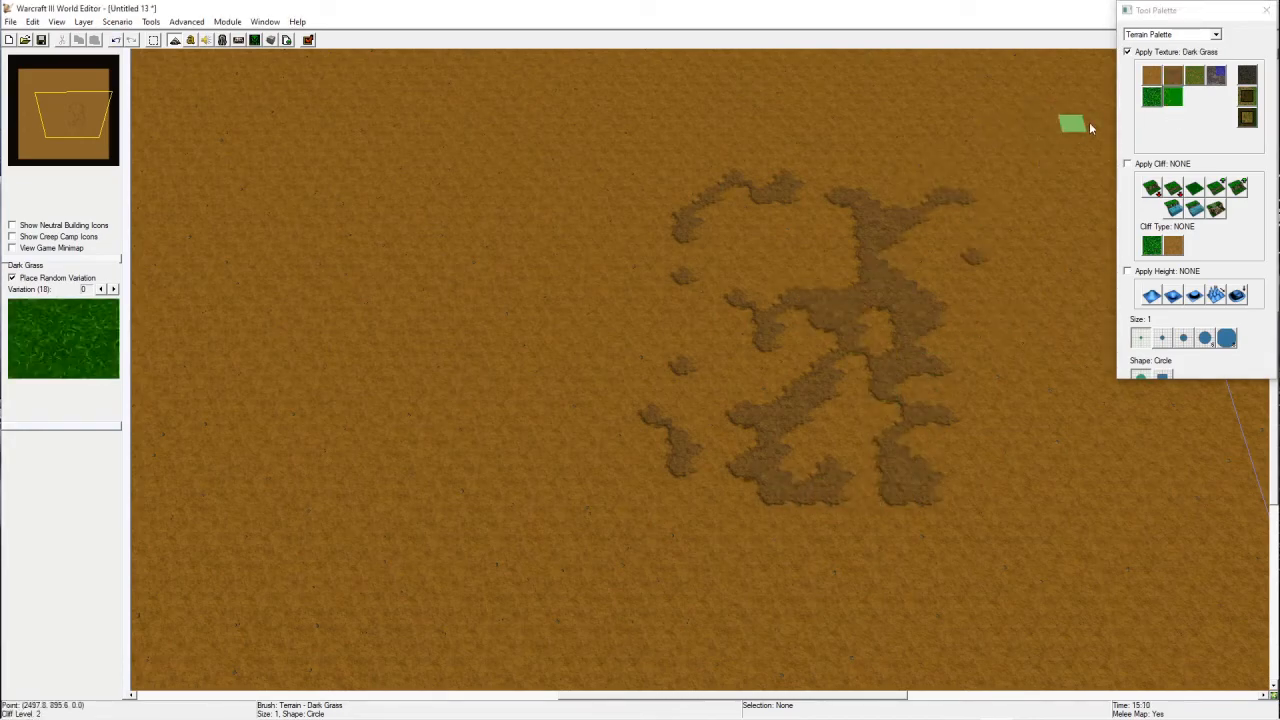
{"action": "mouse_move", "coordinate": [832, 239]}
{"action": "left_mouse_down"}
{"action": "mouse_move", "coordinate": [766, 292]}
{"action": "mouse_move", "coordinate": [763, 254]}
{"action": "mouse_move", "coordinate": [735, 243]}
{"action": "mouse_move", "coordinate": [740, 262]}
{"action": "mouse_move", "coordinate": [690, 245]}
{"action": "left_mouse_up"}
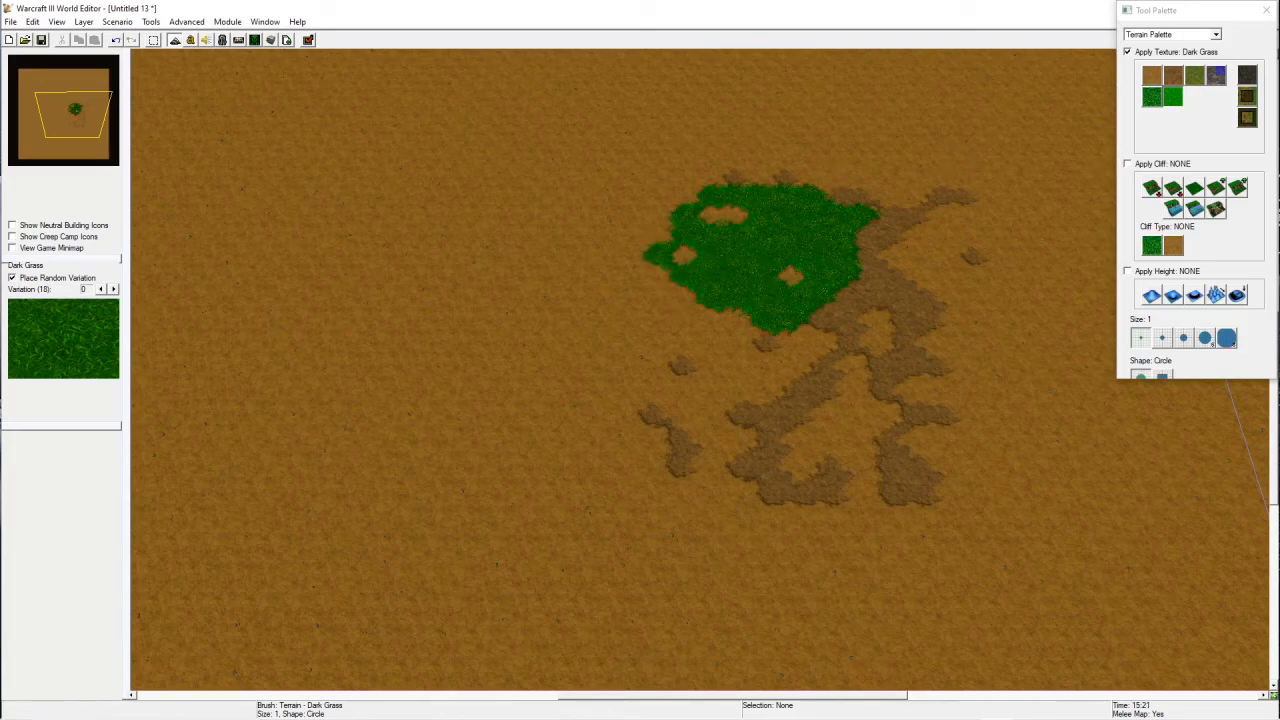
{"action": "left_click", "coordinate": [1168, 77]}
{"action": "left_click_drag", "start_coordinate": [868, 233], "coordinate": [799, 180]}
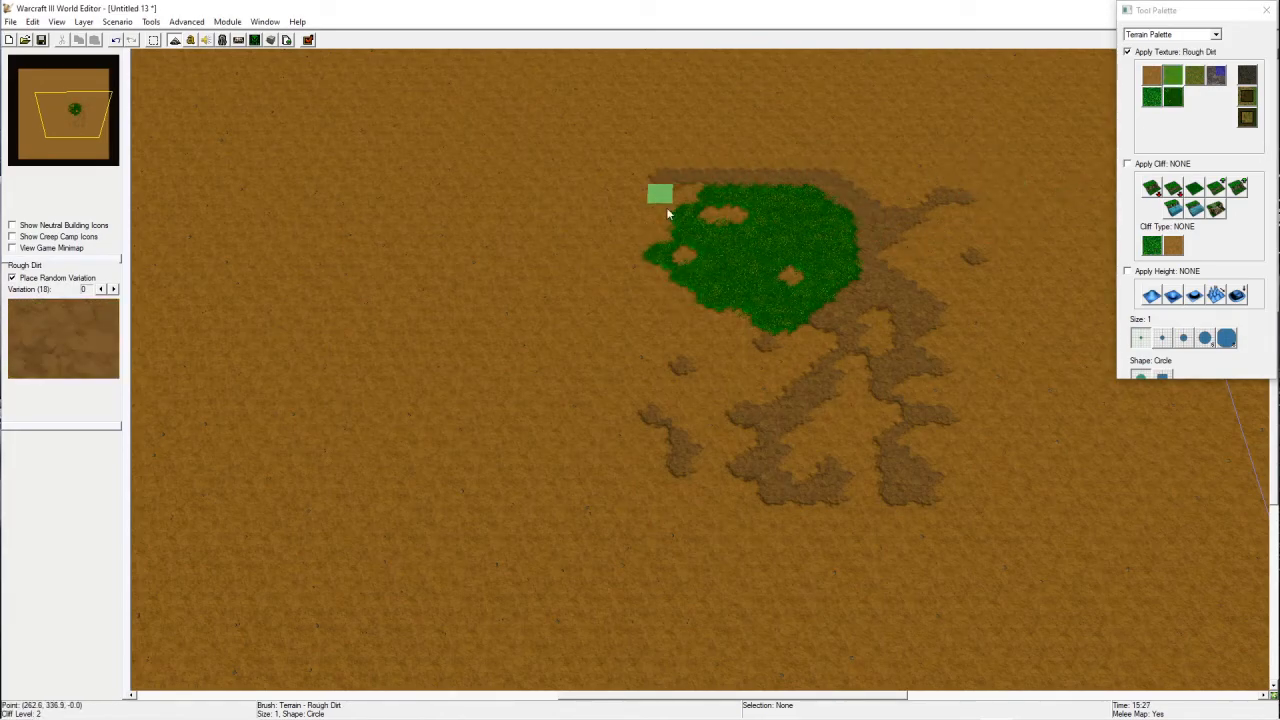
{"action": "mouse_move", "coordinate": [648, 305]}
{"action": "left_mouse_down"}
{"action": "mouse_move", "coordinate": [723, 368]}
{"action": "mouse_move", "coordinate": [628, 196]}
{"action": "mouse_move", "coordinate": [584, 267]}
{"action": "mouse_move", "coordinate": [613, 209]}
{"action": "mouse_move", "coordinate": [805, 105]}
{"action": "left_mouse_up"}
{"action": "right_click_drag", "start_coordinate": [927, 350], "coordinate": [862, 393]}
{"action": "right_click_drag", "start_coordinate": [836, 467], "coordinate": [1072, 520]}
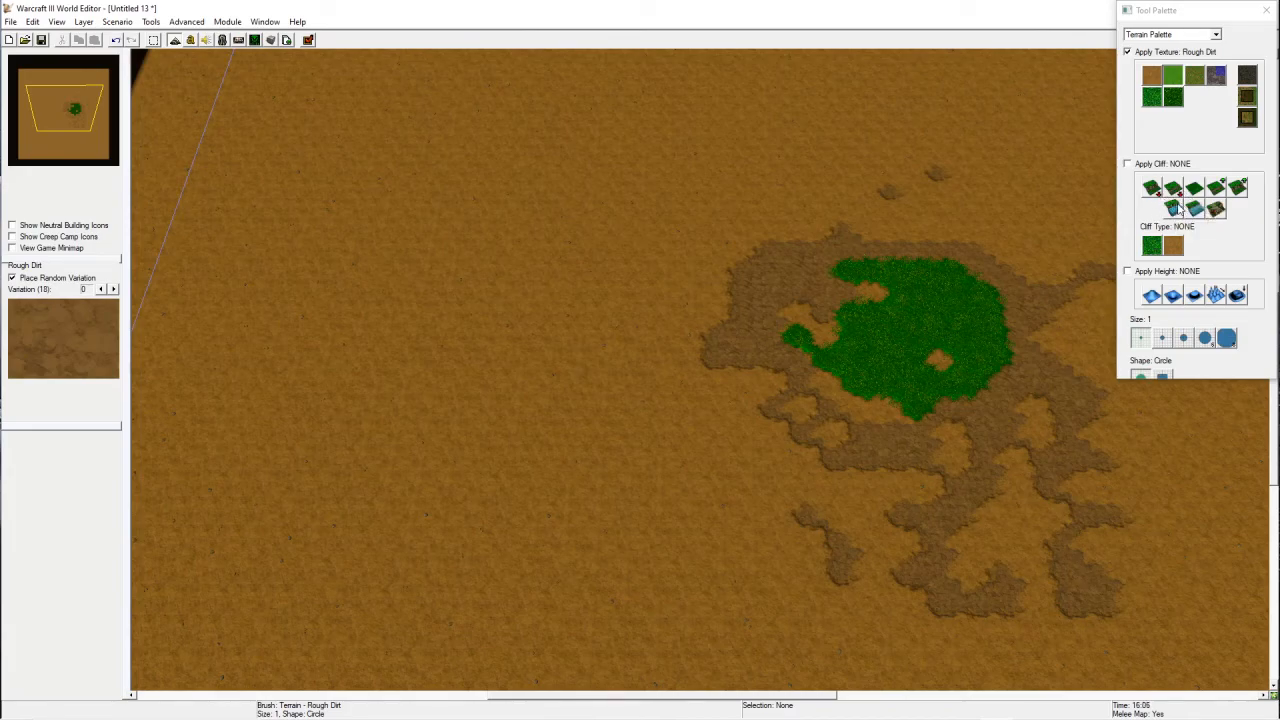
Step: Try lowering and raising grass cliffs with Decrease Two and Increase Two around the grass, then undo the cliff edits
{"action": "left_click", "coordinate": [1173, 188]}
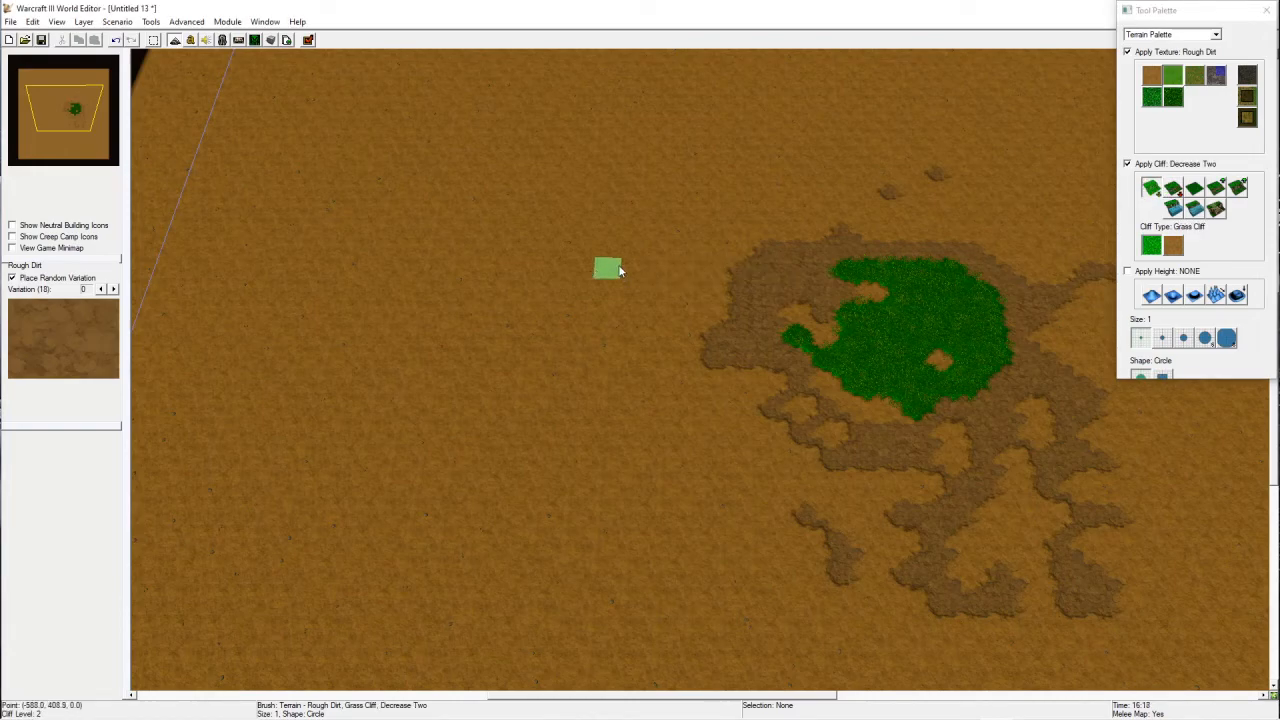
{"action": "mouse_move", "coordinate": [686, 191]}
{"action": "left_mouse_down"}
{"action": "mouse_move", "coordinate": [530, 262]}
{"action": "mouse_move", "coordinate": [686, 260]}
{"action": "mouse_move", "coordinate": [629, 367]}
{"action": "mouse_move", "coordinate": [611, 368]}
{"action": "left_mouse_up"}
{"action": "left_click", "coordinate": [1237, 188]}
{"action": "mouse_move", "coordinate": [843, 206]}
{"action": "left_mouse_down"}
{"action": "mouse_move", "coordinate": [857, 126]}
{"action": "mouse_move", "coordinate": [868, 152]}
{"action": "mouse_move", "coordinate": [866, 109]}
{"action": "mouse_move", "coordinate": [834, 177]}
{"action": "mouse_move", "coordinate": [877, 134]}
{"action": "mouse_move", "coordinate": [926, 122]}
{"action": "mouse_move", "coordinate": [923, 150]}
{"action": "mouse_move", "coordinate": [1030, 295]}
{"action": "left_mouse_up"}
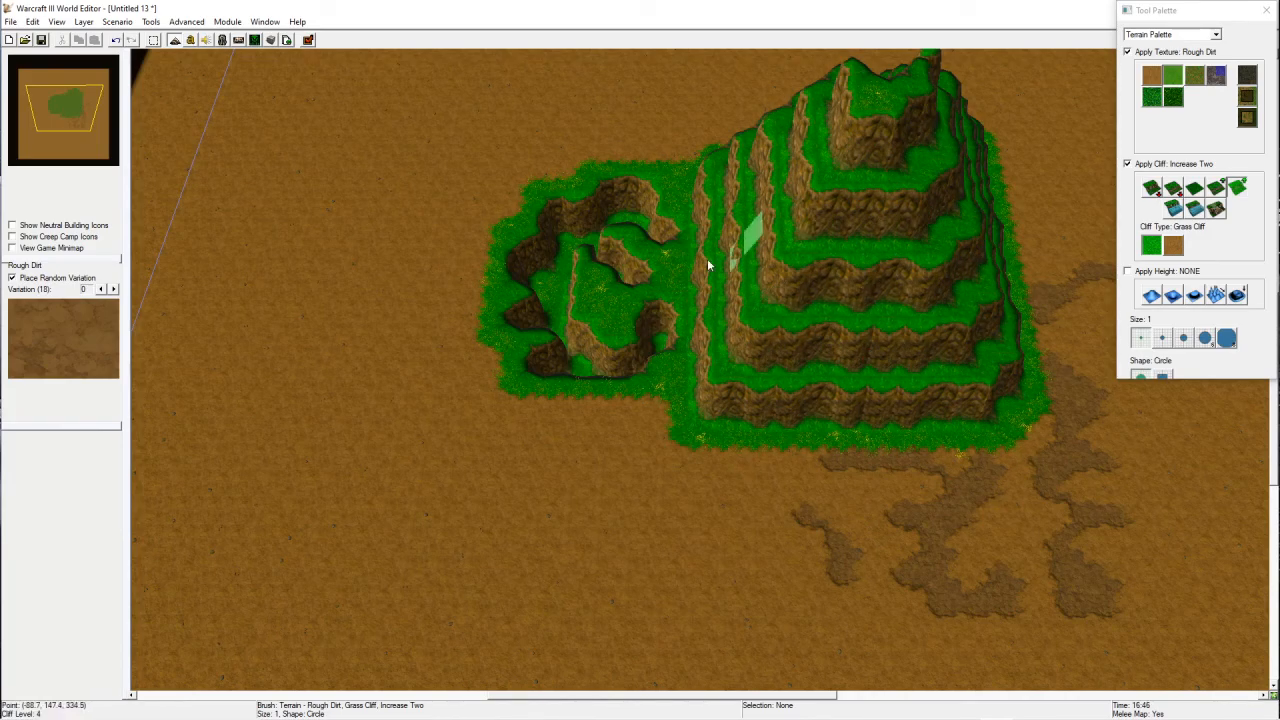
{"action": "key", "text": "ctrl+z"}
{"action": "key", "text": "ctrl+z"}
{"action": "key", "text": "ctrl+z"}
{"action": "key", "text": "ctrl+z"}
{"action": "key", "text": "ctrl+z"}
{"action": "key", "text": "ctrl+z"}
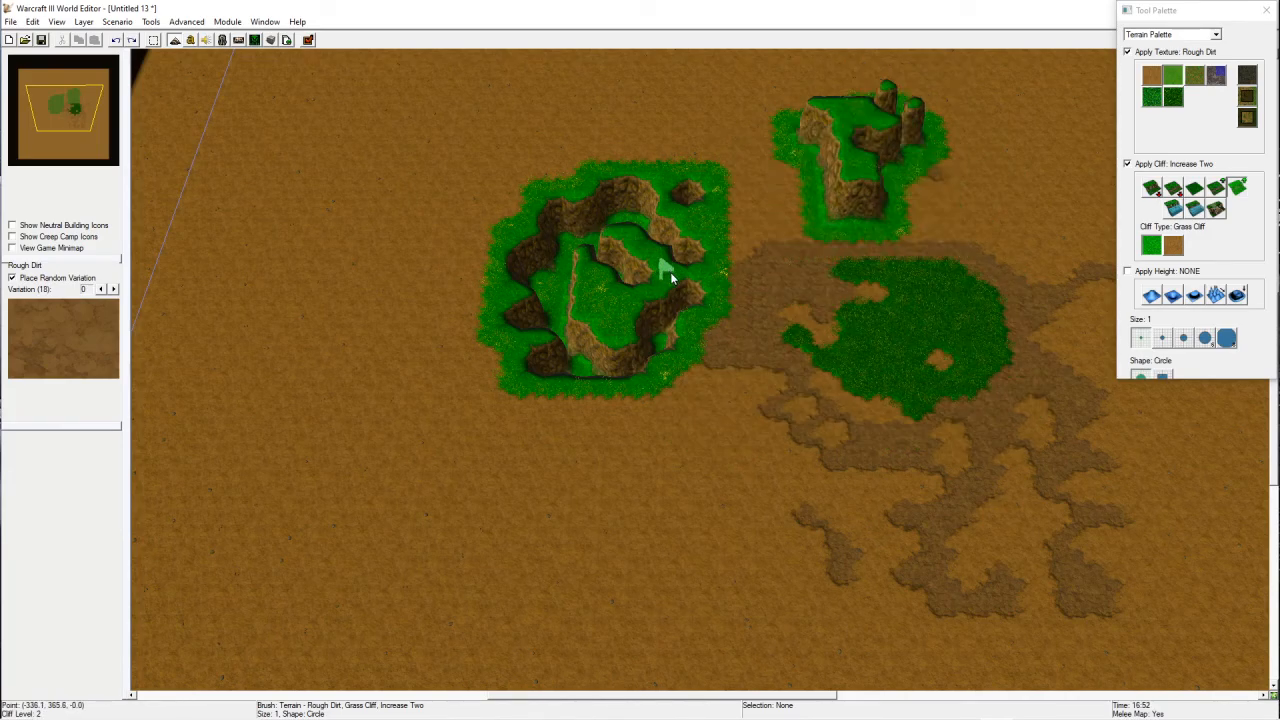
Step: Switch the cliff type to Dirt Cliff and raise a cluster of dirt cliff pillars north of the grass patch with Increase Two
{"action": "mouse_move", "coordinate": [690, 360]}
{"action": "left_mouse_down"}
{"action": "mouse_move", "coordinate": [661, 164]}
{"action": "mouse_move", "coordinate": [613, 316]}
{"action": "mouse_move", "coordinate": [659, 244]}
{"action": "mouse_move", "coordinate": [640, 383]}
{"action": "left_mouse_up"}
{"action": "left_click", "coordinate": [1173, 245]}
{"action": "key", "text": "ctrl+z"}
{"action": "mouse_move", "coordinate": [570, 402]}
{"action": "left_mouse_down"}
{"action": "mouse_move", "coordinate": [759, 151]}
{"action": "mouse_move", "coordinate": [870, 212]}
{"action": "mouse_move", "coordinate": [1036, 192]}
{"action": "mouse_move", "coordinate": [990, 192]}
{"action": "left_mouse_up"}
{"action": "mouse_move", "coordinate": [996, 271]}
{"action": "right_mouse_down"}
{"action": "mouse_move", "coordinate": [722, 176]}
{"action": "mouse_move", "coordinate": [765, 325]}
{"action": "right_mouse_up"}
{"action": "right_click_drag", "start_coordinate": [955, 263], "coordinate": [963, 308]}
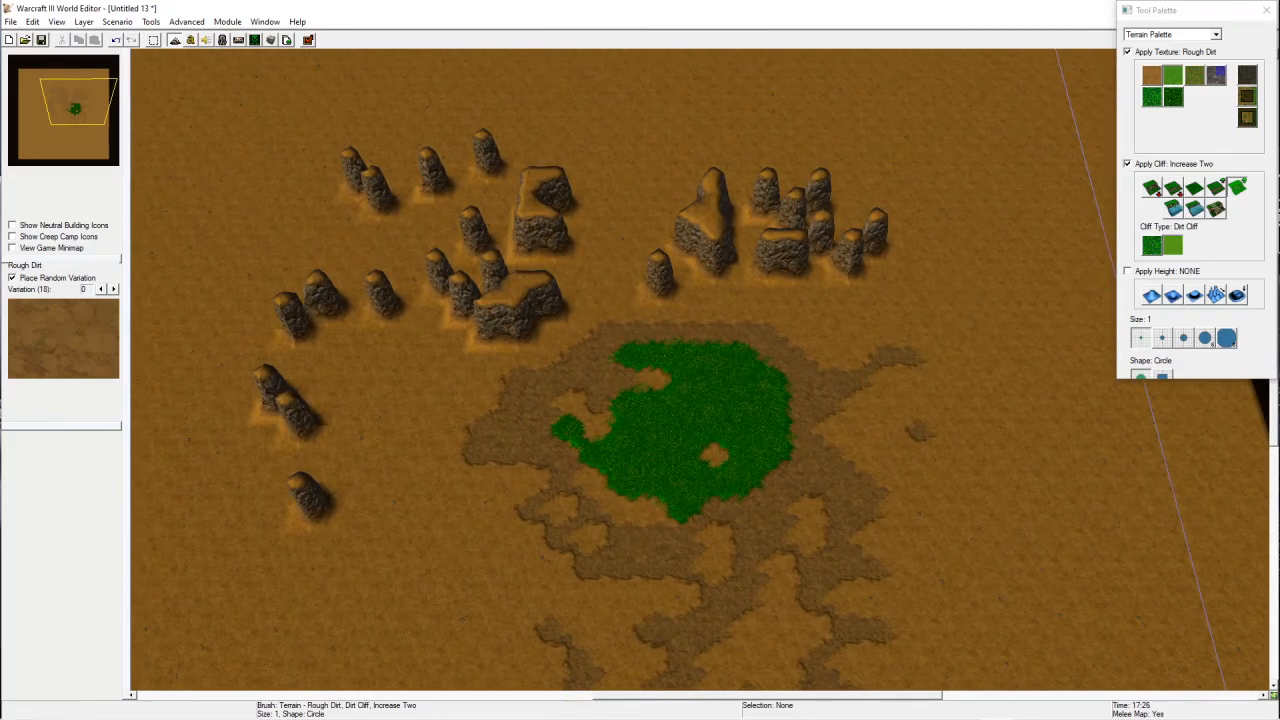
Step: Select Grassy Dirt with the Same Level cliff option and paint it over the grass patch, leaving scattered dark grass spots
{"action": "left_click", "coordinate": [1193, 77]}
{"action": "left_click", "coordinate": [1194, 188]}
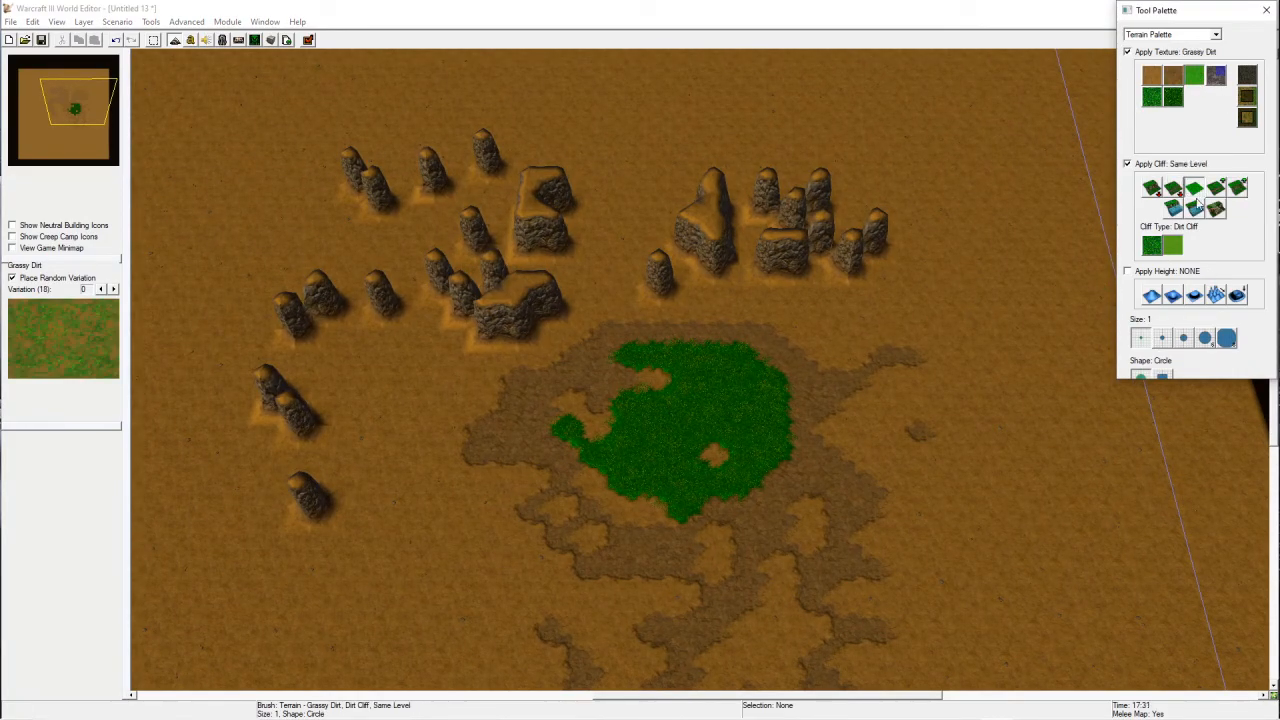
{"action": "right_click_drag", "start_coordinate": [843, 432], "coordinate": [913, 365]}
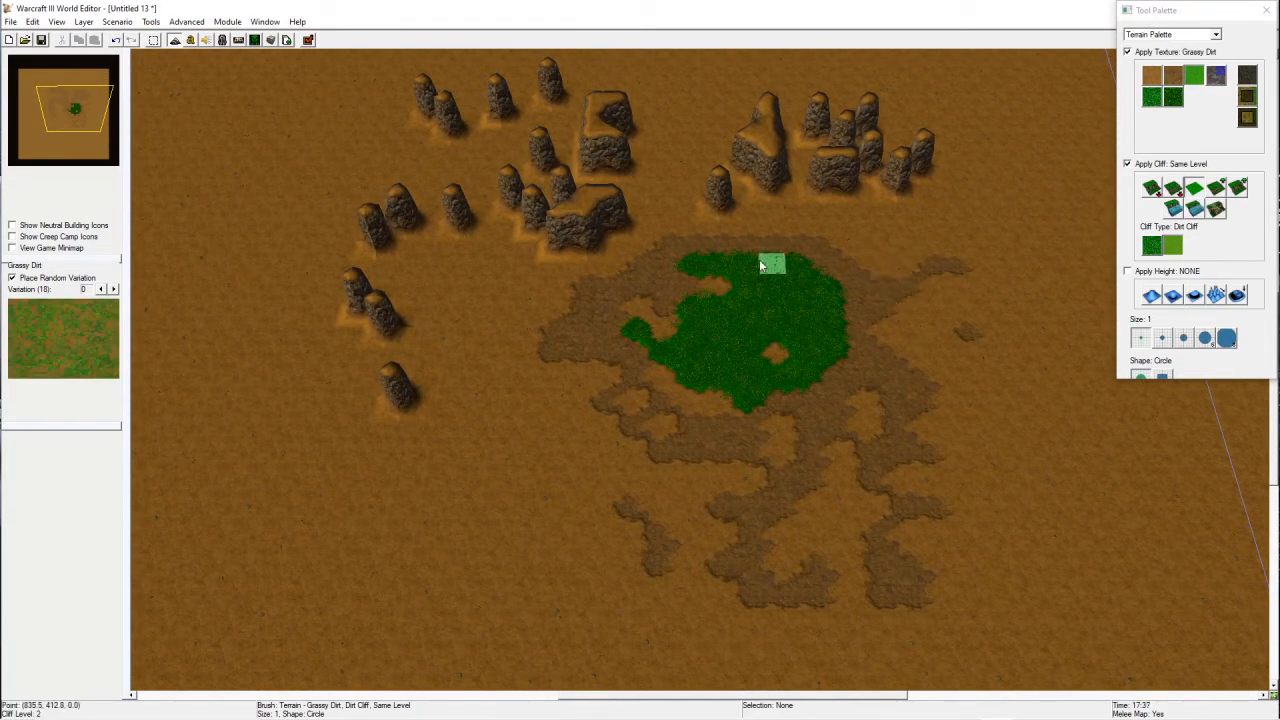
{"action": "mouse_move", "coordinate": [821, 324]}
{"action": "left_mouse_down"}
{"action": "mouse_move", "coordinate": [794, 246]}
{"action": "mouse_move", "coordinate": [749, 374]}
{"action": "mouse_move", "coordinate": [691, 303]}
{"action": "mouse_move", "coordinate": [828, 283]}
{"action": "left_mouse_up"}
{"action": "left_click_drag", "start_coordinate": [718, 392], "coordinate": [806, 390]}
{"action": "right_click_drag", "start_coordinate": [752, 427], "coordinate": [733, 506]}
{"action": "right_click_drag", "start_coordinate": [629, 546], "coordinate": [802, 331]}
Step: Switch to the Noise height tool with a size 8 brush and apply noise over the grass area
{"action": "left_click", "coordinate": [1151, 296]}
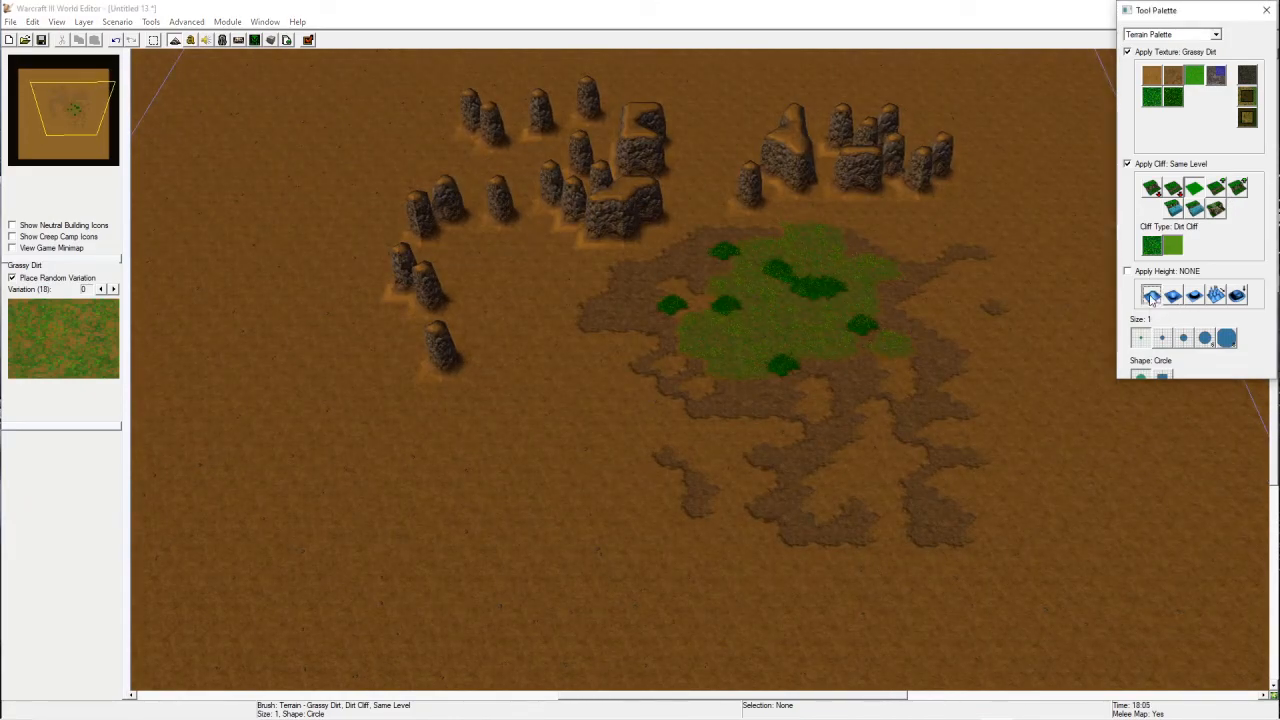
{"action": "left_click", "coordinate": [1215, 295]}
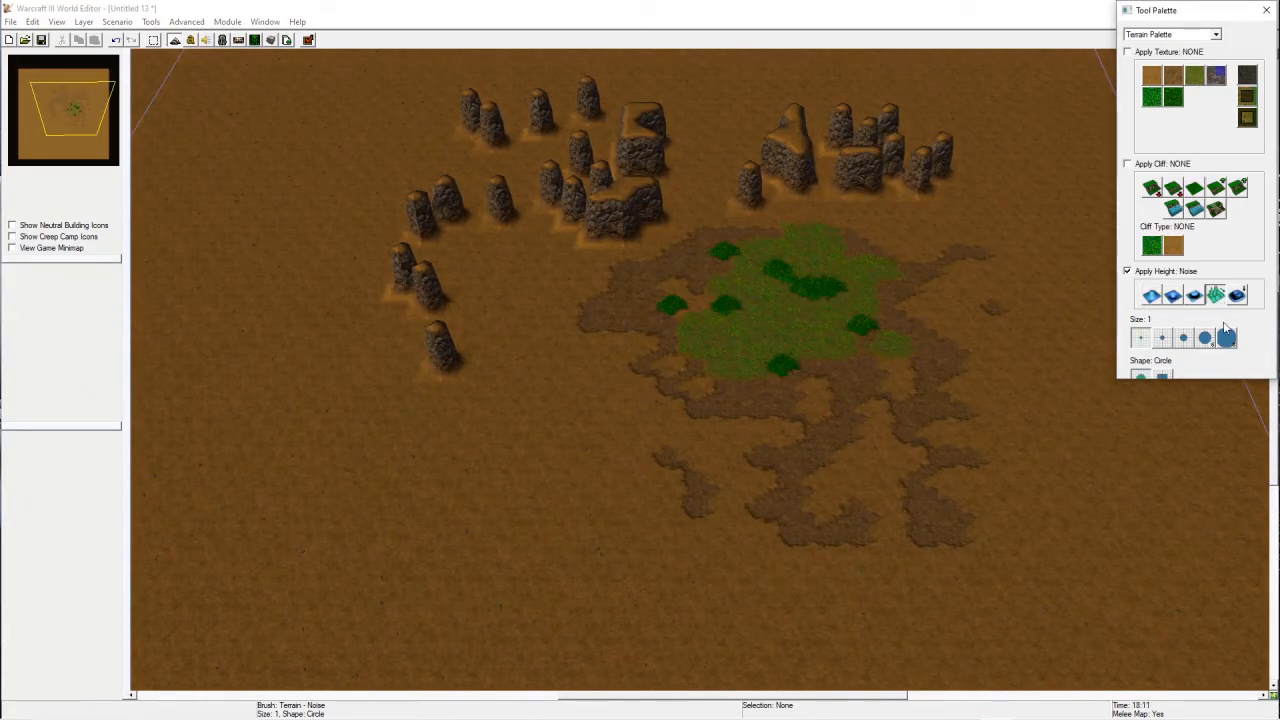
{"action": "left_click", "coordinate": [1226, 338]}
{"action": "left_click_drag", "start_coordinate": [799, 352], "coordinate": [800, 336]}
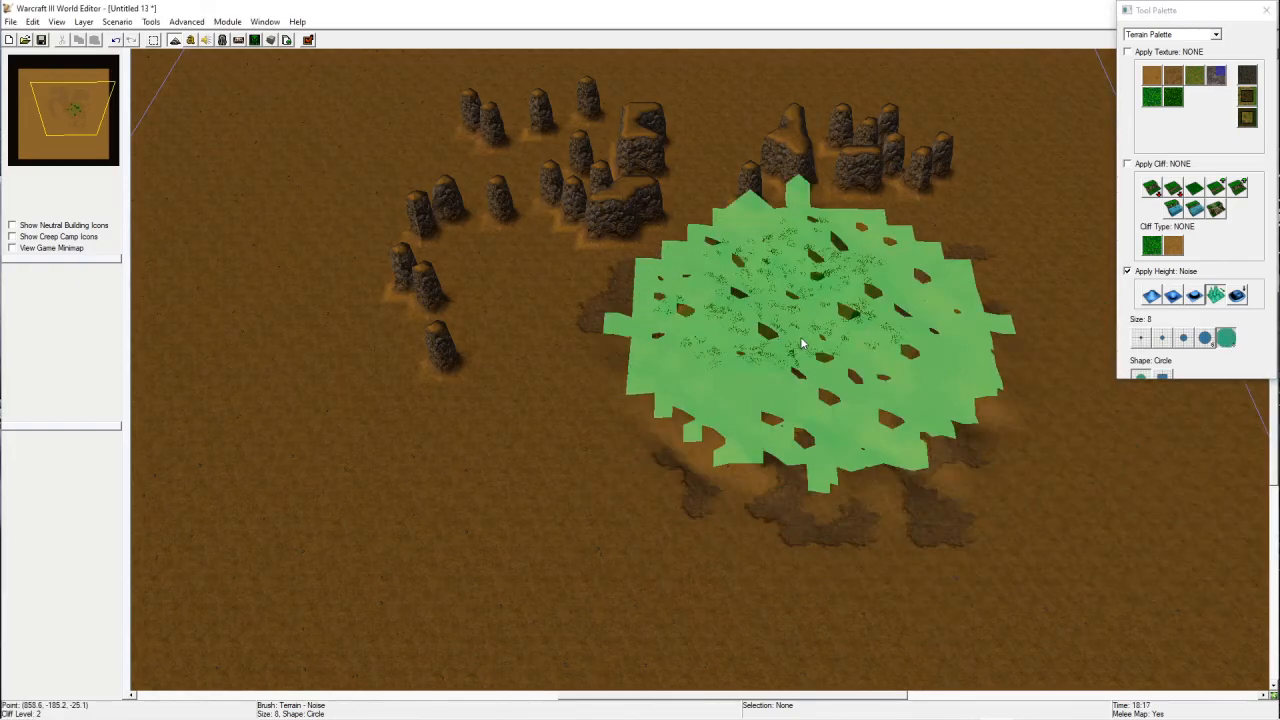
Step: Set the brush size to 5 and add more height noise across the surrounding dirt terrain
{"action": "left_click", "coordinate": [1140, 338]}
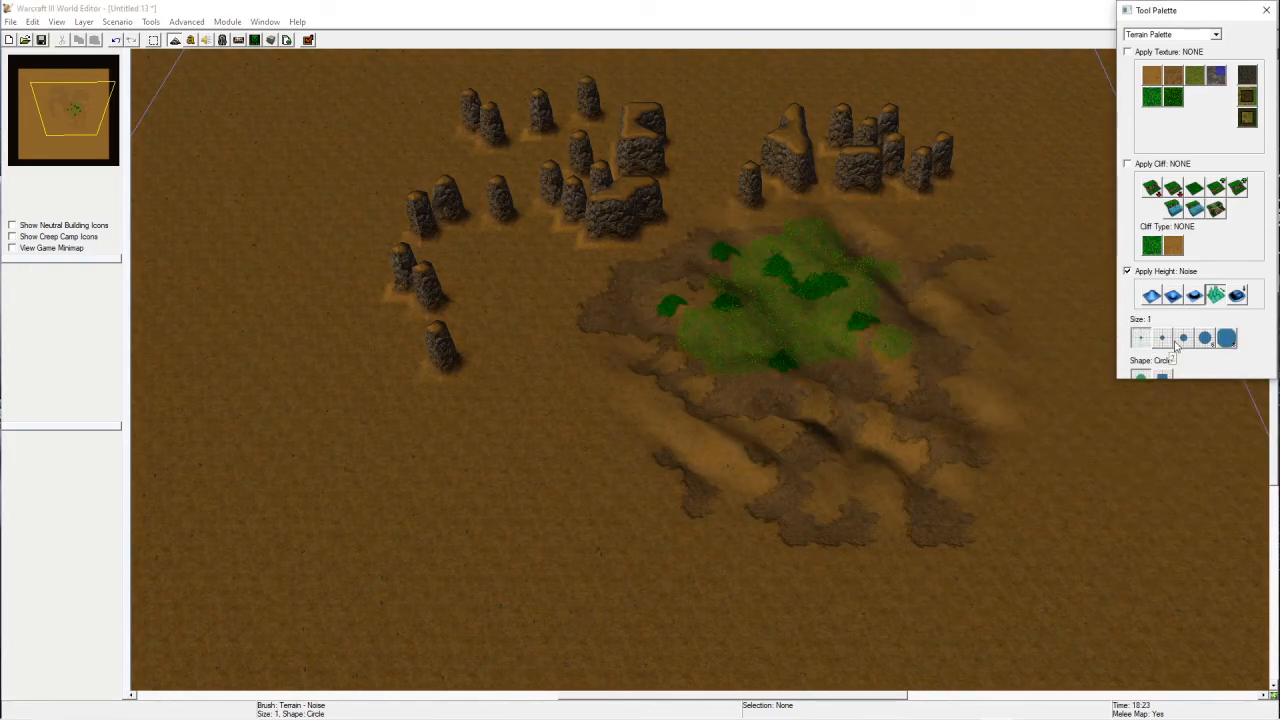
{"action": "left_click", "coordinate": [1201, 343]}
{"action": "left_click_drag", "start_coordinate": [572, 334], "coordinate": [574, 298]}
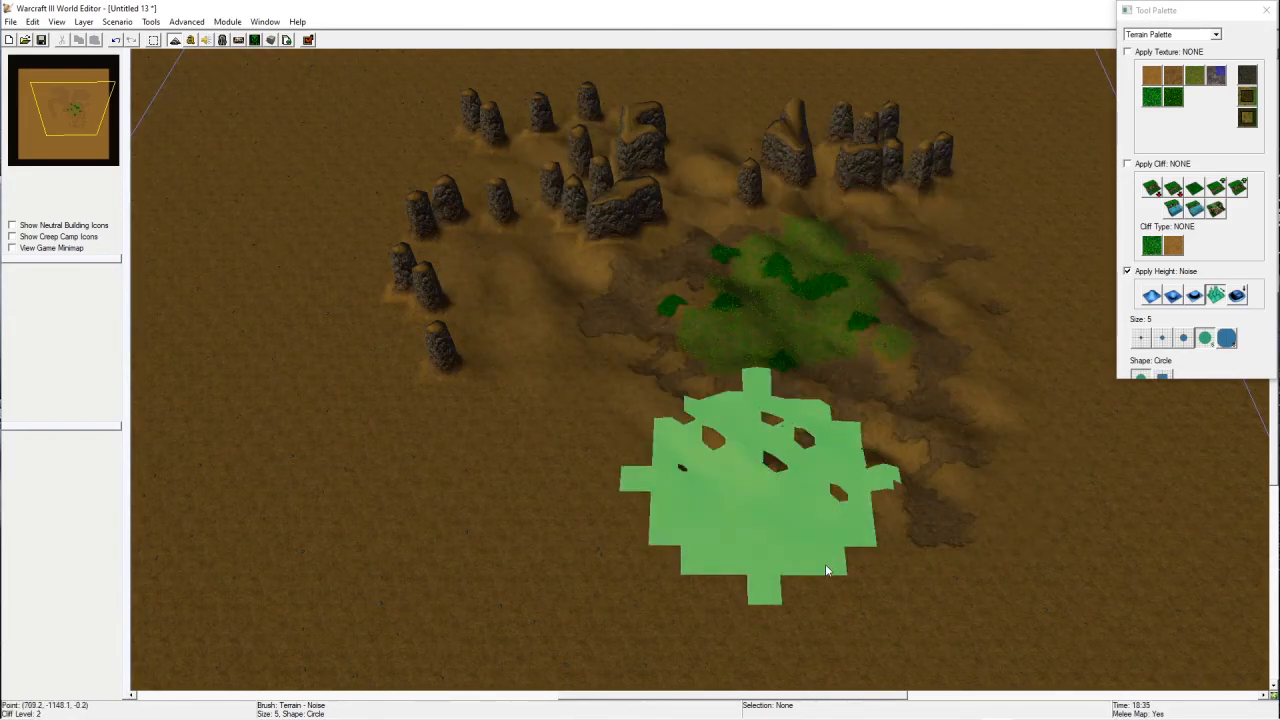
{"action": "mouse_move", "coordinate": [977, 357]}
{"action": "right_mouse_down"}
{"action": "mouse_move", "coordinate": [851, 494]}
{"action": "mouse_move", "coordinate": [823, 247]}
{"action": "right_mouse_up"}
{"action": "scroll", "coordinate": [848, 426], "scroll_direction": "up", "scroll_amount": 5}
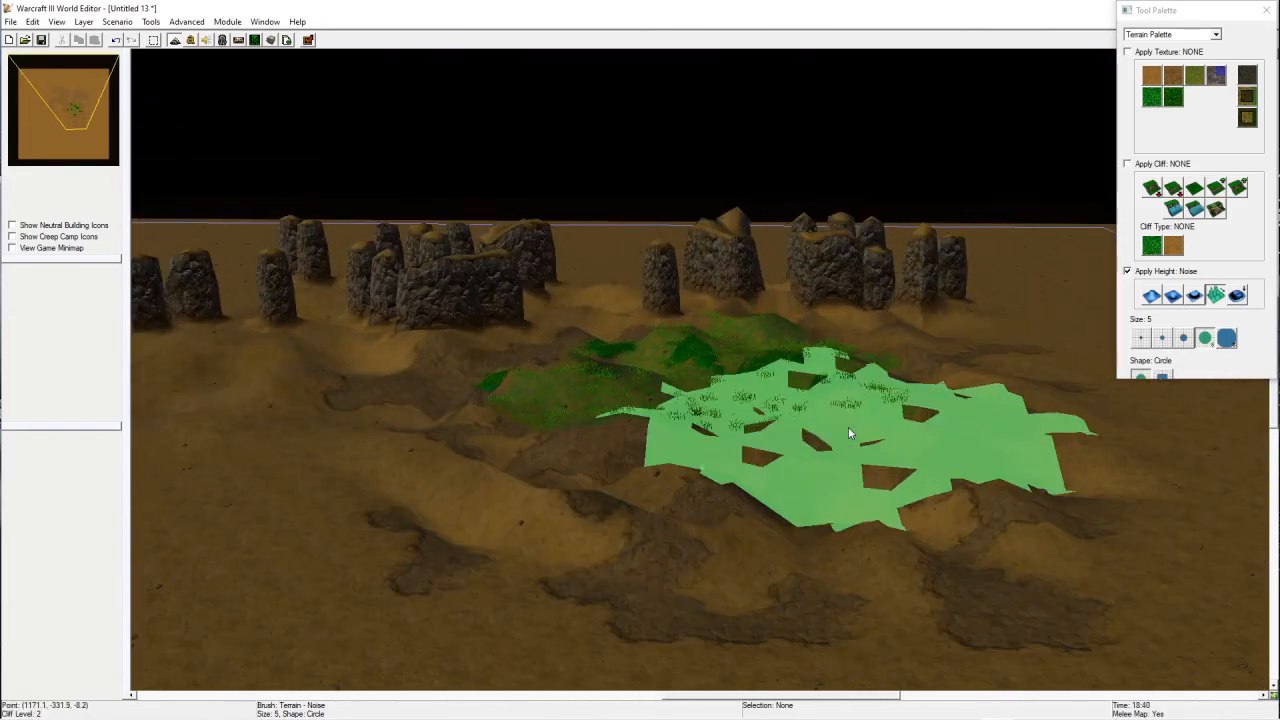
{"action": "mouse_move", "coordinate": [870, 312]}
{"action": "right_mouse_down", "text": "ctrl"}
{"action": "mouse_move", "coordinate": [868, 490]}
{"action": "mouse_move", "coordinate": [823, 351]}
{"action": "right_mouse_up", "text": "ctrl"}
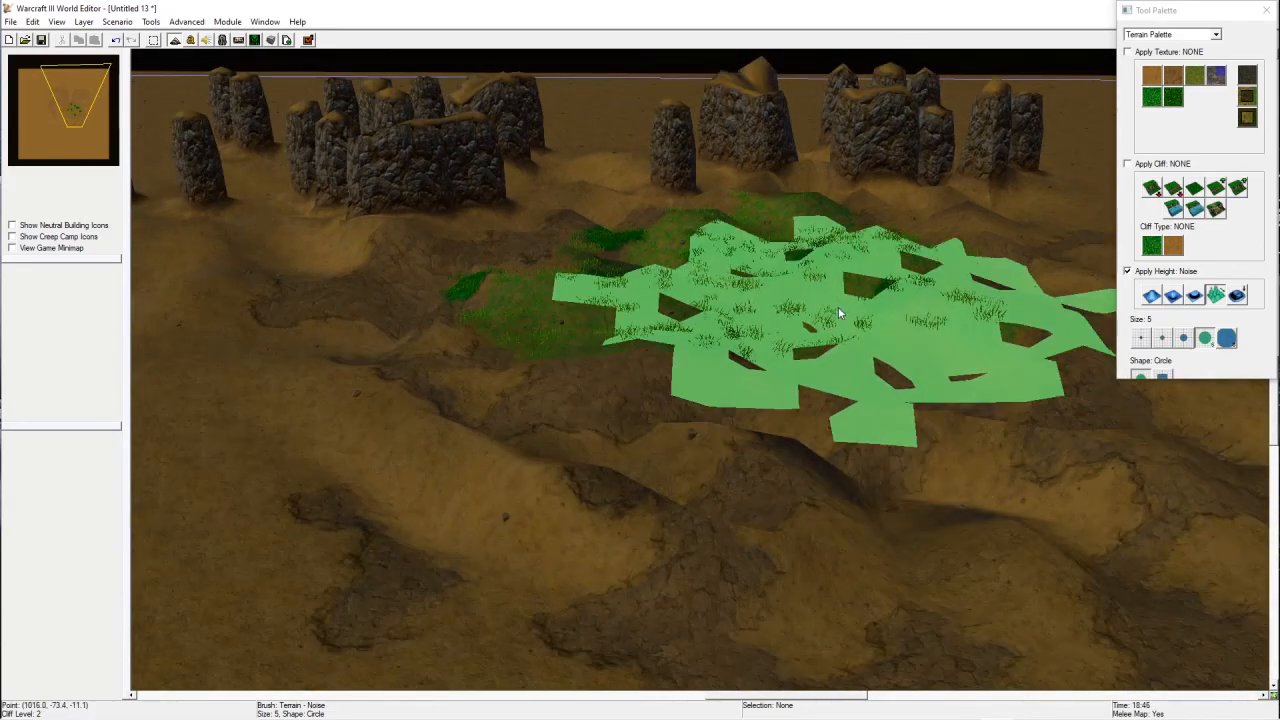
Step: Switch to the Smooth height tool and smooth out the noisy terrain around the grass area
{"action": "left_click", "coordinate": [1239, 300]}
{"action": "right_click_drag", "start_coordinate": [632, 364], "coordinate": [569, 466], "text": "ctrl"}
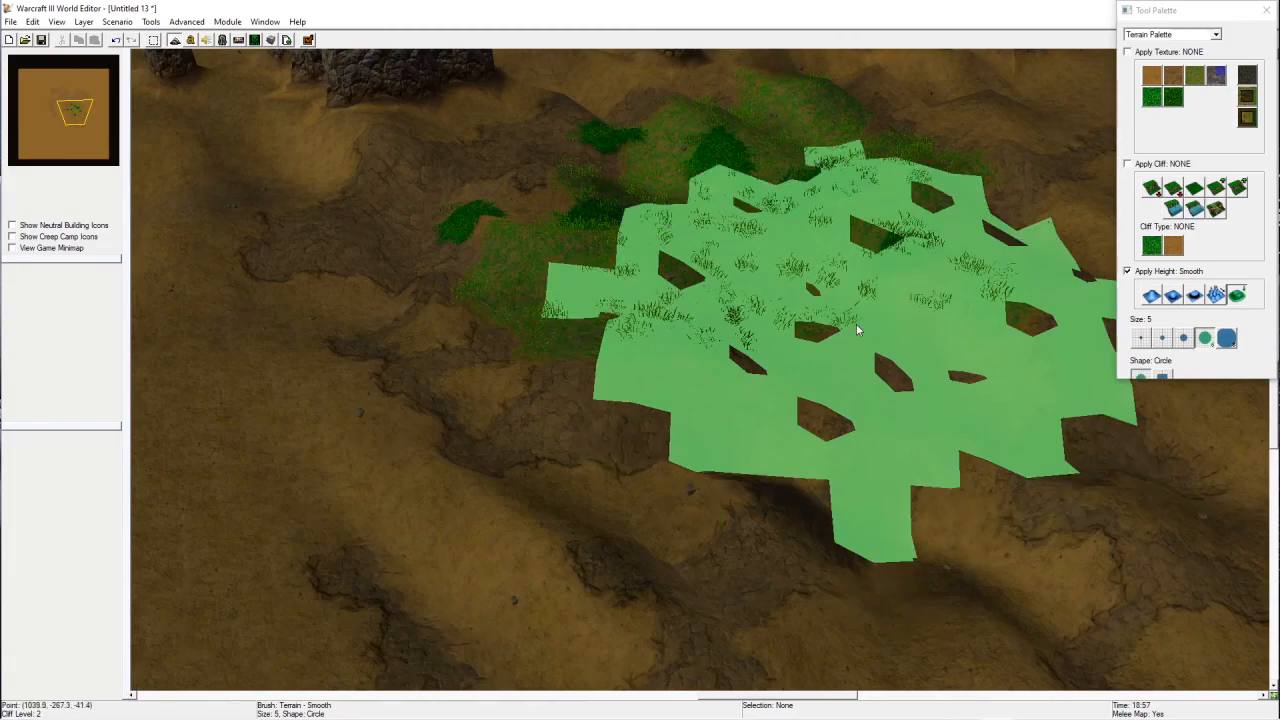
{"action": "mouse_move", "coordinate": [856, 322]}
{"action": "left_mouse_down"}
{"action": "mouse_move", "coordinate": [871, 301]}
{"action": "mouse_move", "coordinate": [847, 338]}
{"action": "mouse_move", "coordinate": [867, 318]}
{"action": "left_mouse_up"}
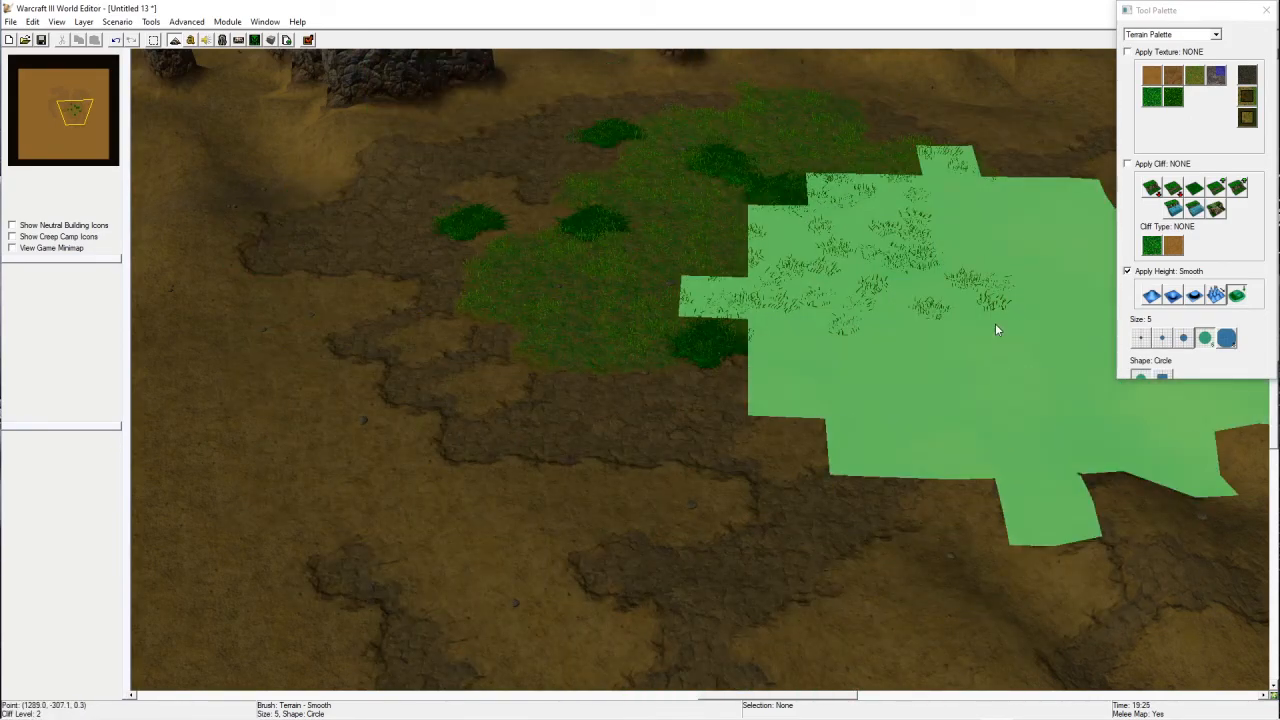
{"action": "key", "text": "ctrl+z"}
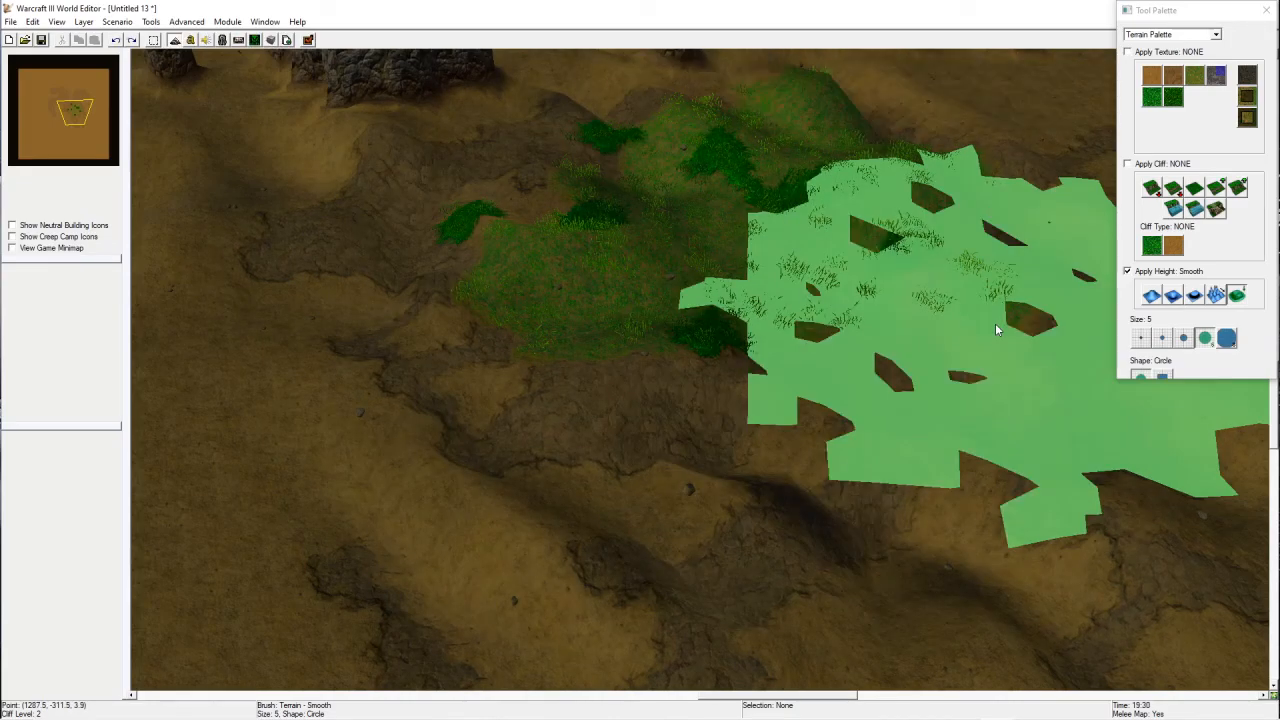
{"action": "scroll", "coordinate": [826, 380], "scroll_direction": "down", "scroll_amount": 3}
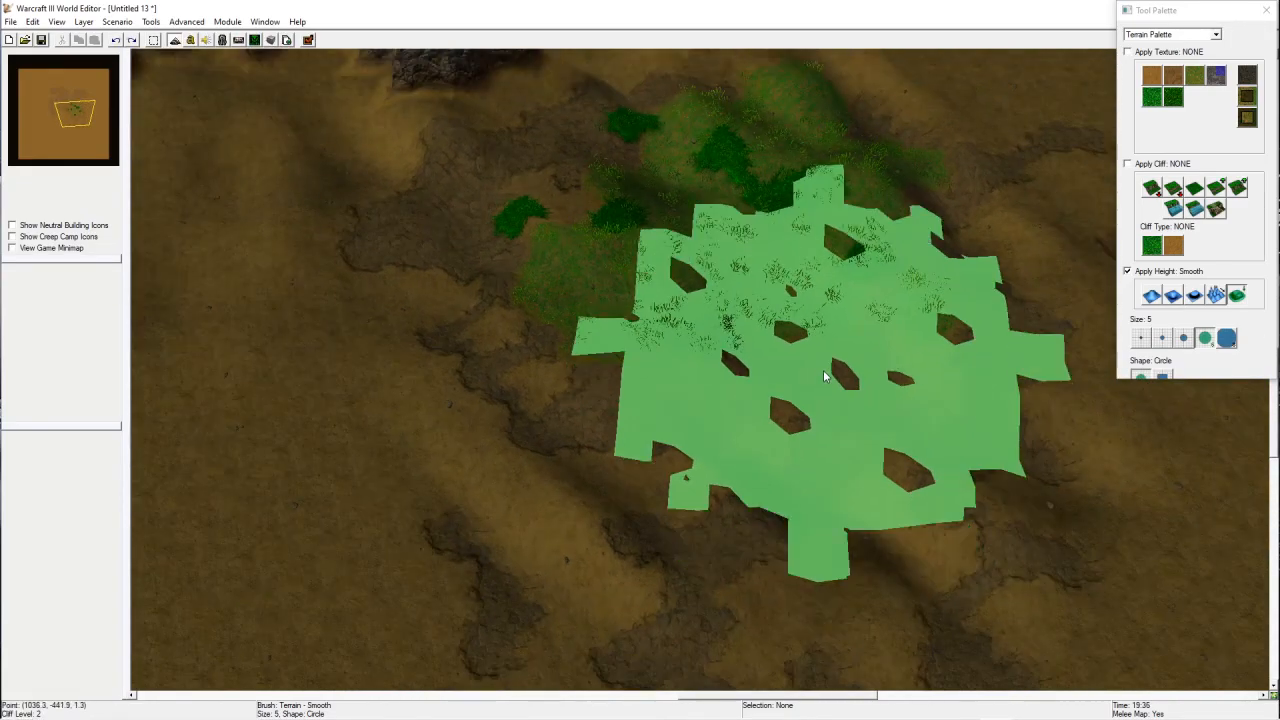
{"action": "mouse_move", "coordinate": [850, 345]}
{"action": "left_mouse_down"}
{"action": "mouse_move", "coordinate": [845, 271]}
{"action": "mouse_move", "coordinate": [1235, 405]}
{"action": "mouse_move", "coordinate": [938, 279]}
{"action": "left_mouse_up"}
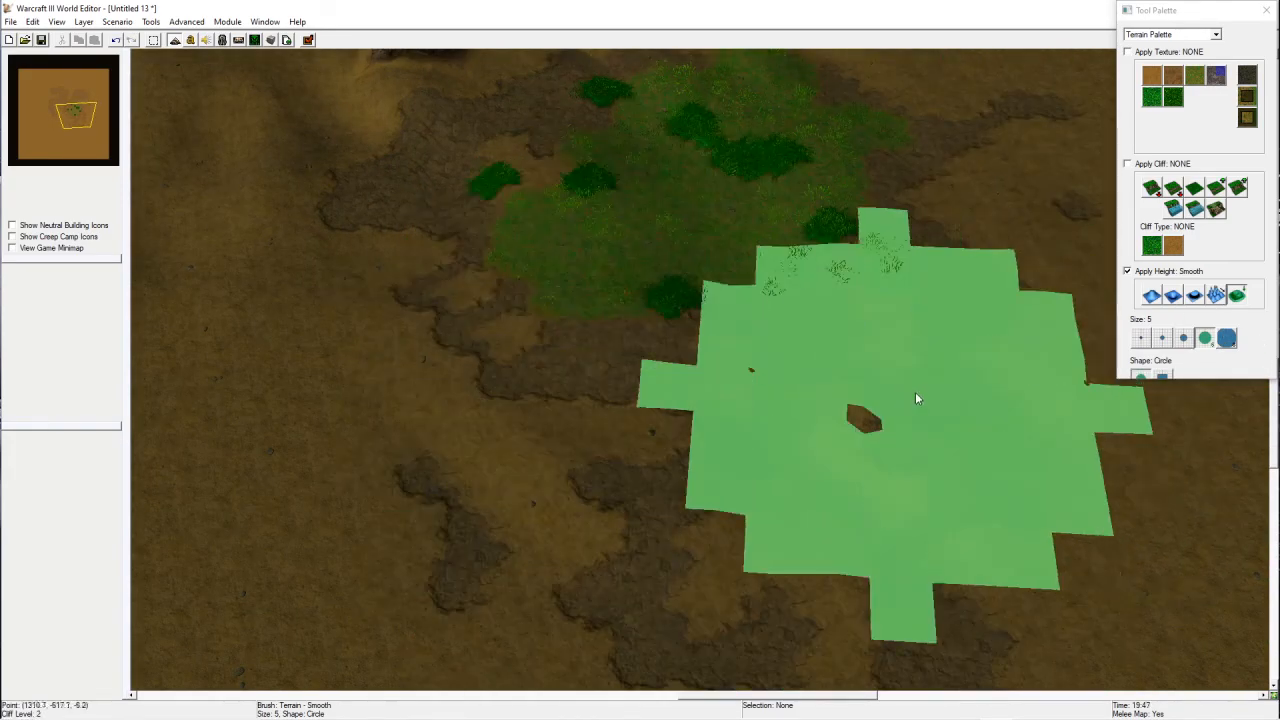
{"action": "mouse_move", "coordinate": [960, 335]}
{"action": "right_mouse_down", "text": "ctrl"}
{"action": "mouse_move", "coordinate": [686, 285]}
{"action": "mouse_move", "coordinate": [692, 375]}
{"action": "right_mouse_up", "text": "ctrl"}
{"action": "key", "text": "d"}
{"action": "right_click_drag", "start_coordinate": [862, 448], "coordinate": [776, 293], "text": "ctrl"}
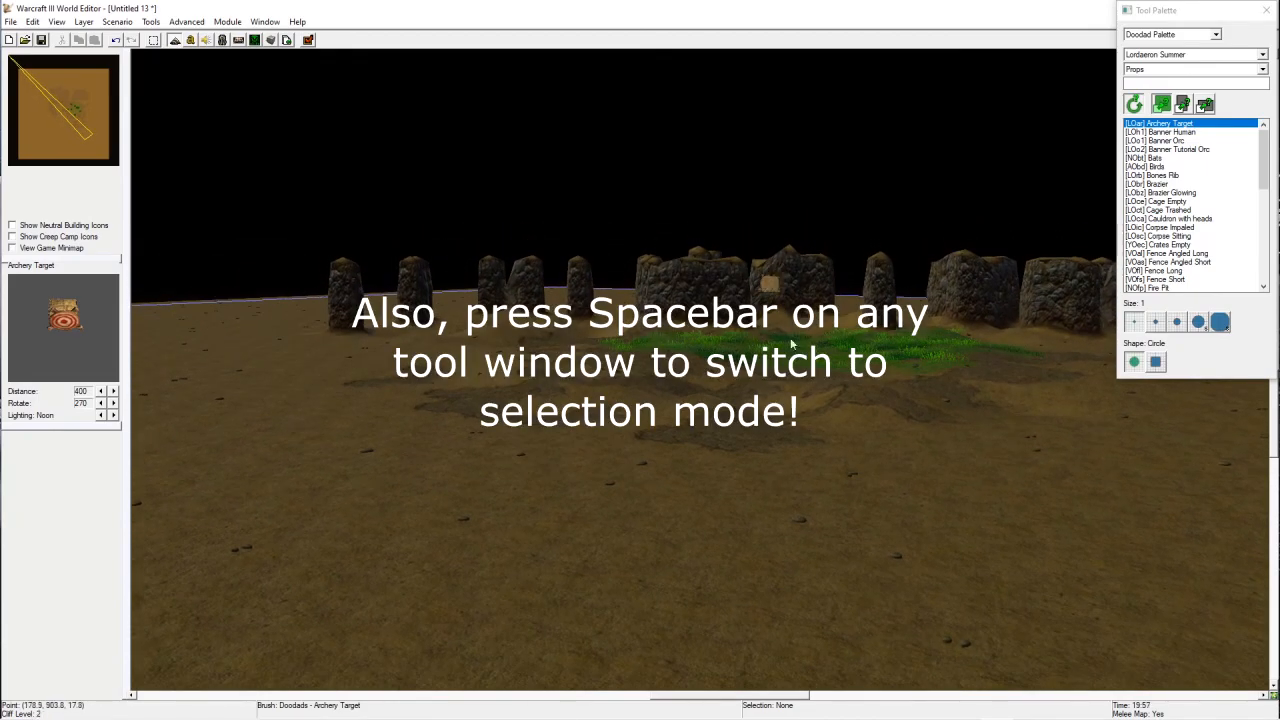
{"action": "key", "text": "space"}
{"action": "scroll", "coordinate": [887, 556], "scroll_direction": "up", "scroll_amount": 5}
{"action": "right_click_drag", "start_coordinate": [898, 466], "coordinate": [740, 485], "text": "ctrl"}
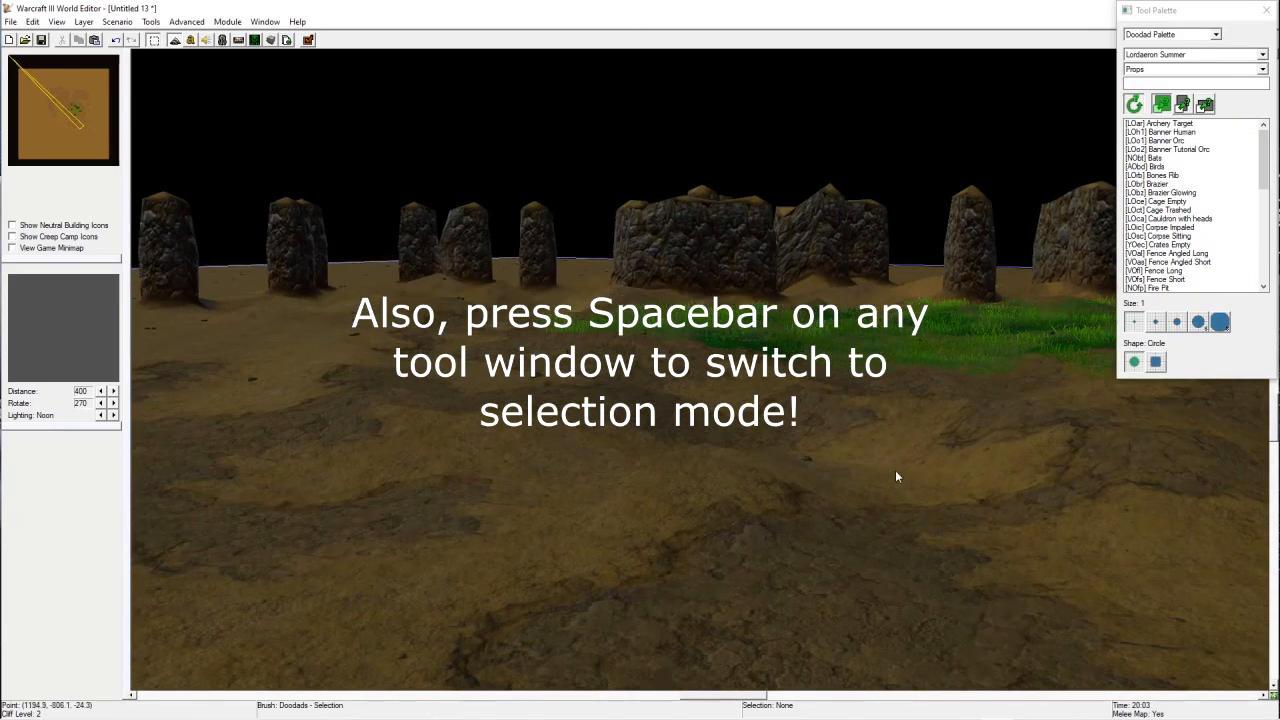
{"action": "key", "text": "t"}
{"action": "right_click_drag", "start_coordinate": [857, 374], "coordinate": [918, 260]}
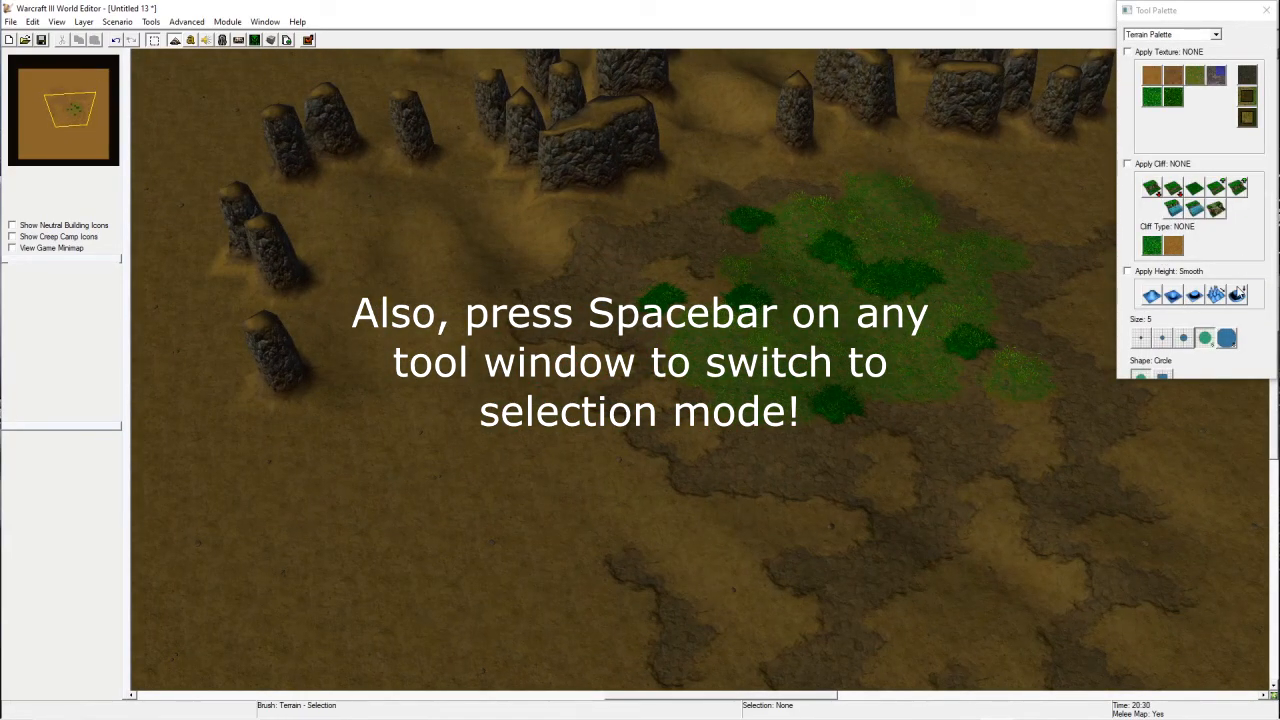
Step: Try painting a Deep Water lake east of the grass with the Dirt texture, then undo it
{"action": "left_click", "coordinate": [1162, 375]}
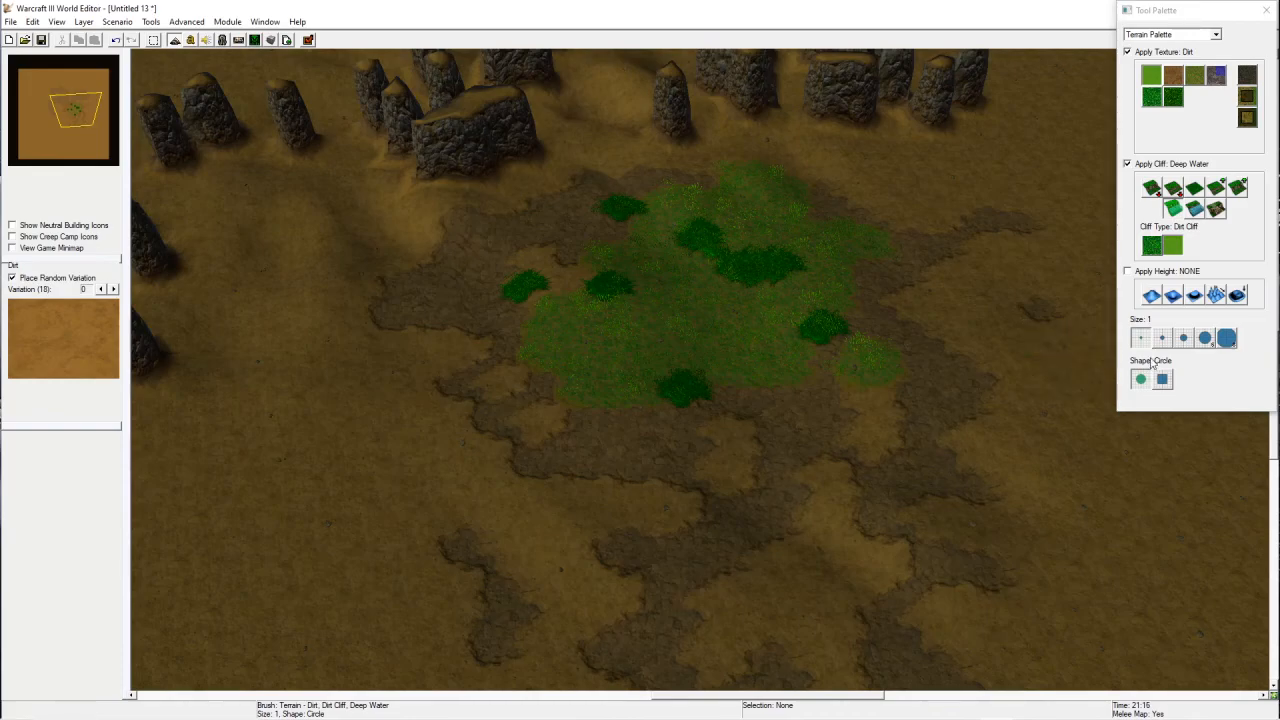
{"action": "right_click_drag", "start_coordinate": [843, 385], "coordinate": [614, 475]}
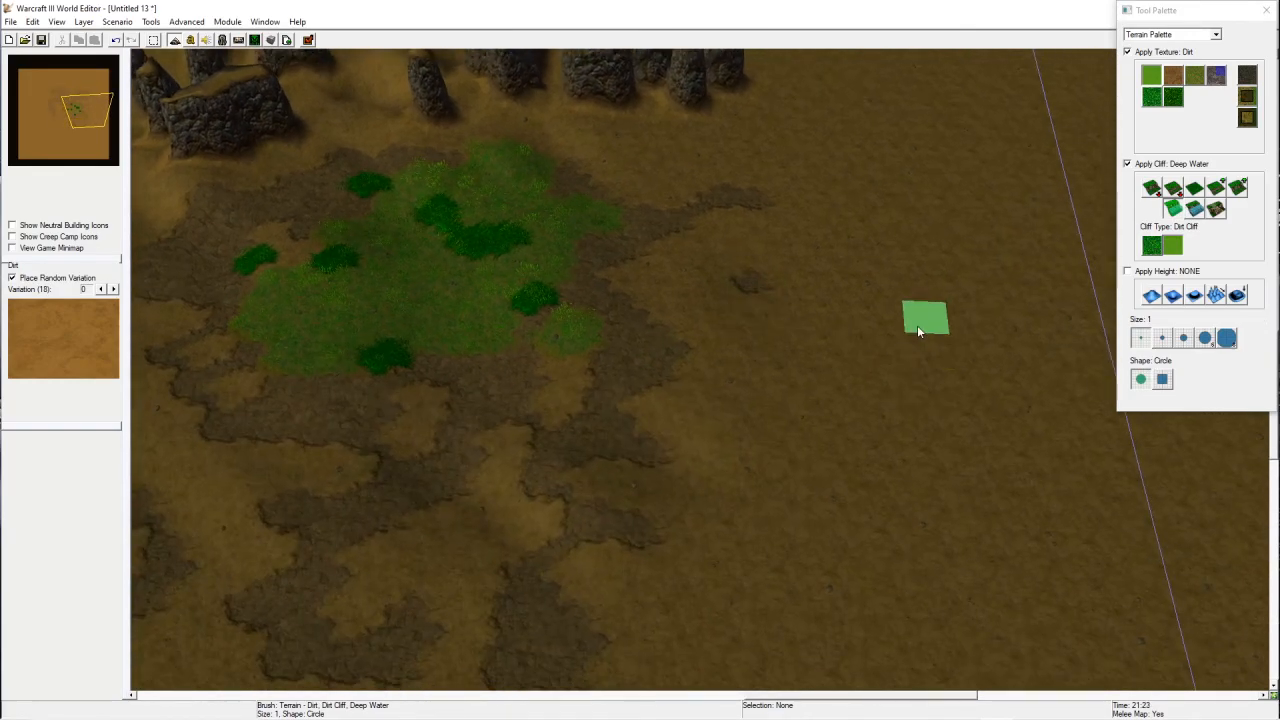
{"action": "mouse_move", "coordinate": [917, 325]}
{"action": "left_mouse_down"}
{"action": "mouse_move", "coordinate": [777, 367]}
{"action": "mouse_move", "coordinate": [905, 348]}
{"action": "mouse_move", "coordinate": [730, 311]}
{"action": "mouse_move", "coordinate": [678, 486]}
{"action": "mouse_move", "coordinate": [704, 272]}
{"action": "mouse_move", "coordinate": [931, 458]}
{"action": "mouse_move", "coordinate": [800, 320]}
{"action": "mouse_move", "coordinate": [771, 510]}
{"action": "mouse_move", "coordinate": [882, 302]}
{"action": "left_mouse_up"}
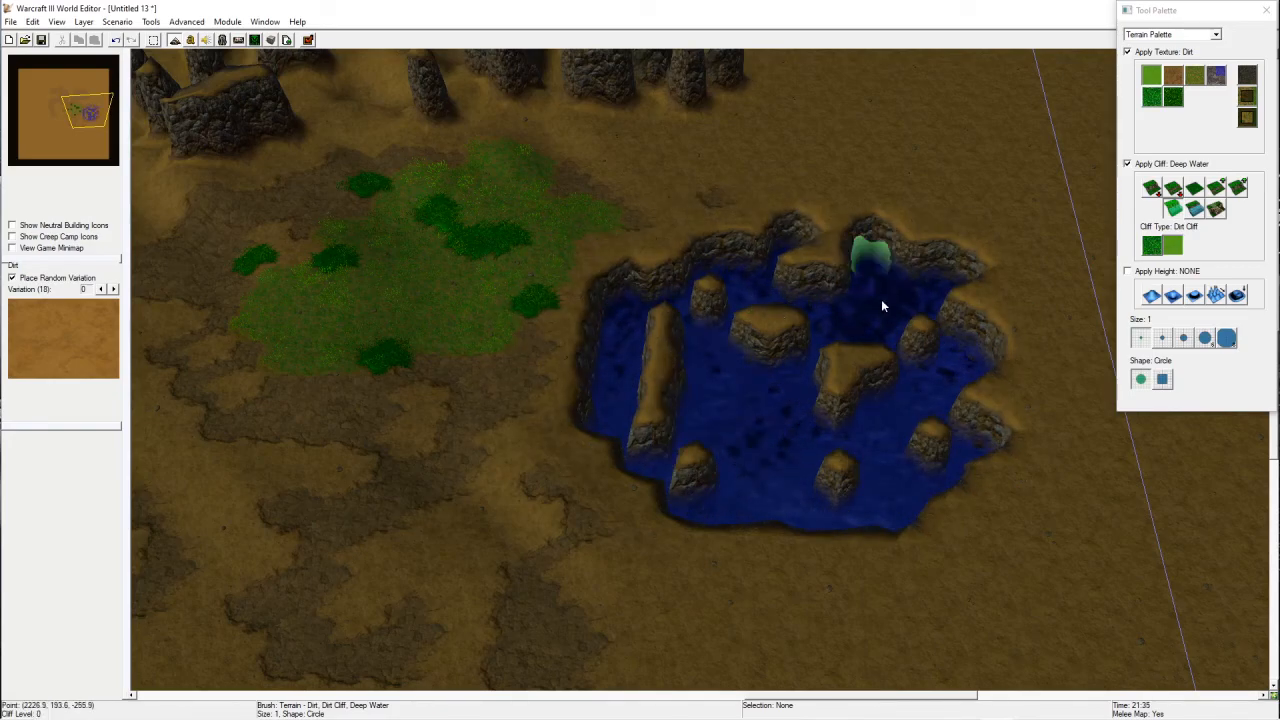
{"action": "key", "text": "ctrl+z"}
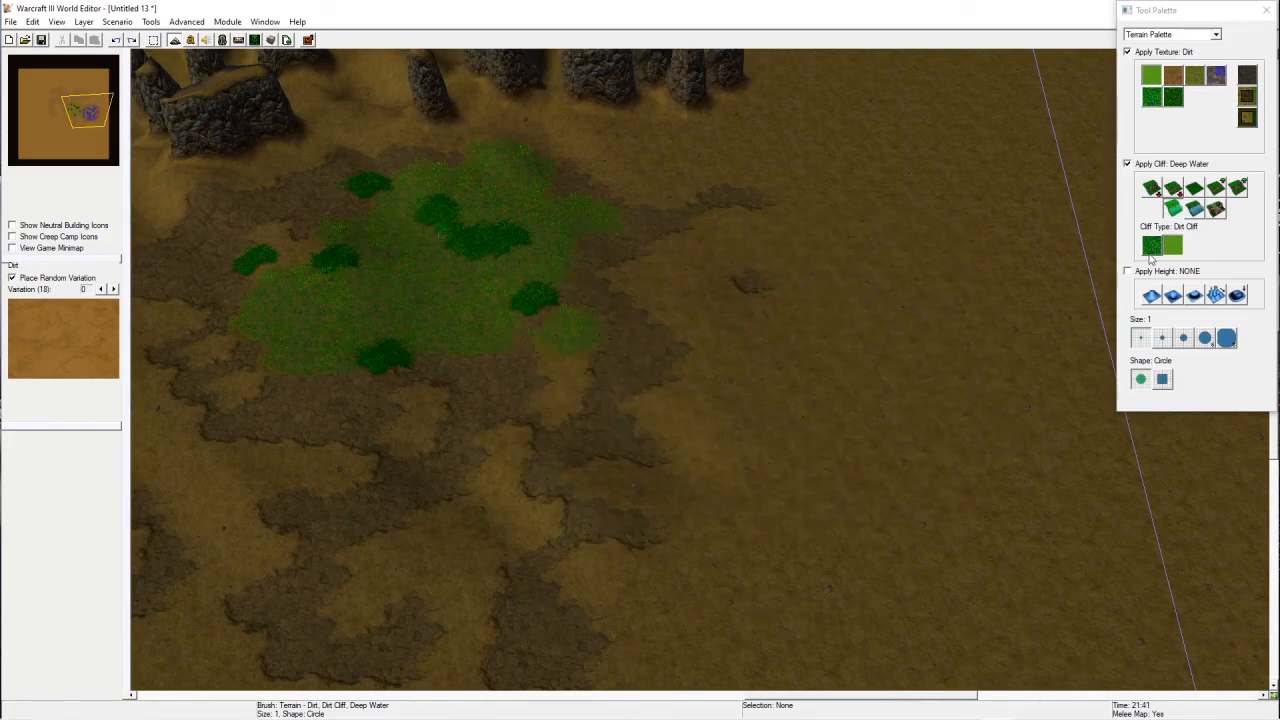
Step: Try painting a Shallow Water pool with a Deep Water spot in its centre, then undo both
{"action": "left_click", "coordinate": [1194, 208]}
{"action": "mouse_move", "coordinate": [790, 305]}
{"action": "left_mouse_down"}
{"action": "mouse_move", "coordinate": [803, 306]}
{"action": "mouse_move", "coordinate": [700, 380]}
{"action": "mouse_move", "coordinate": [729, 398]}
{"action": "mouse_move", "coordinate": [706, 362]}
{"action": "mouse_move", "coordinate": [695, 488]}
{"action": "mouse_move", "coordinate": [664, 446]}
{"action": "mouse_move", "coordinate": [752, 543]}
{"action": "mouse_move", "coordinate": [751, 380]}
{"action": "mouse_move", "coordinate": [830, 390]}
{"action": "left_mouse_up"}
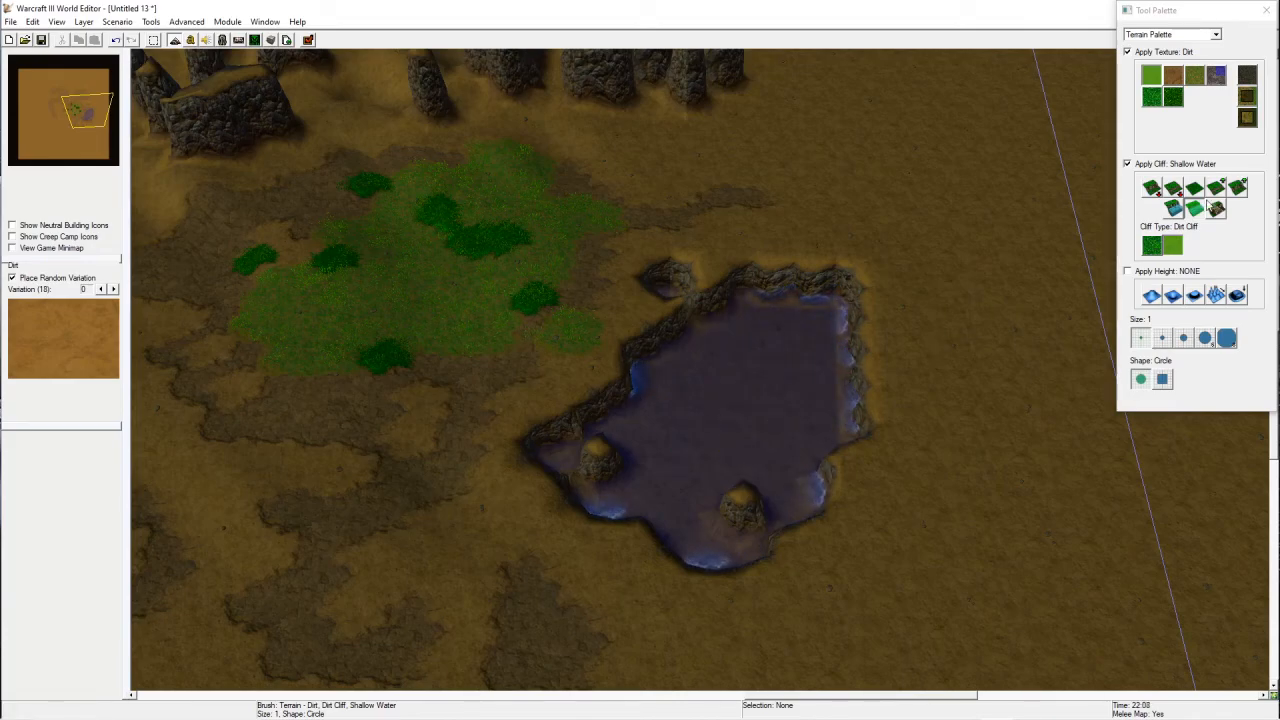
{"action": "left_click", "coordinate": [1195, 207]}
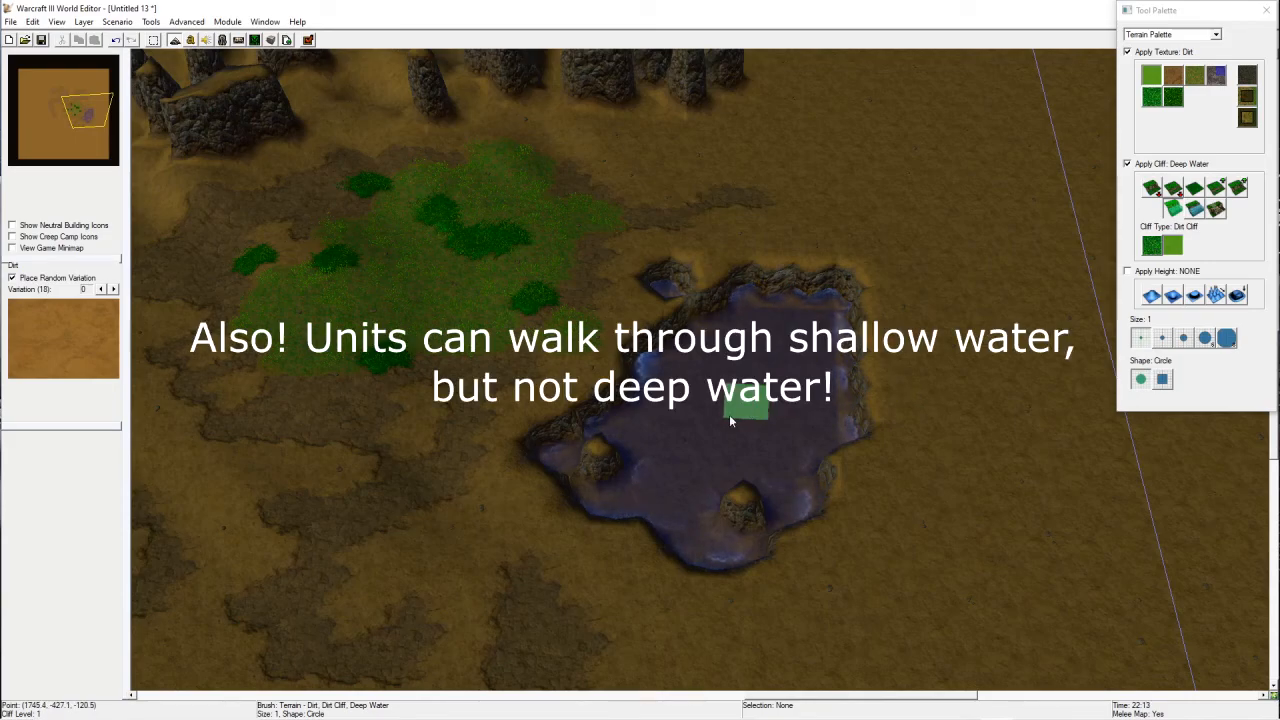
{"action": "left_click", "coordinate": [729, 414]}
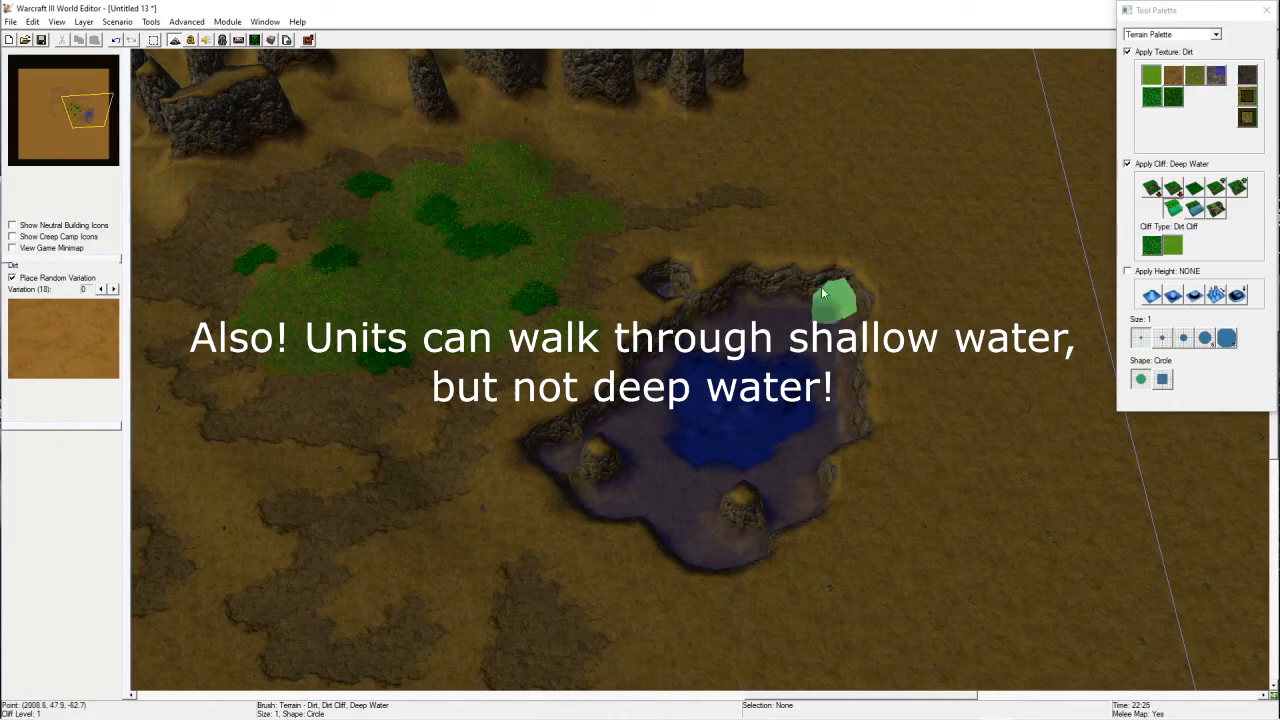
{"action": "key", "text": "ctrl+z"}
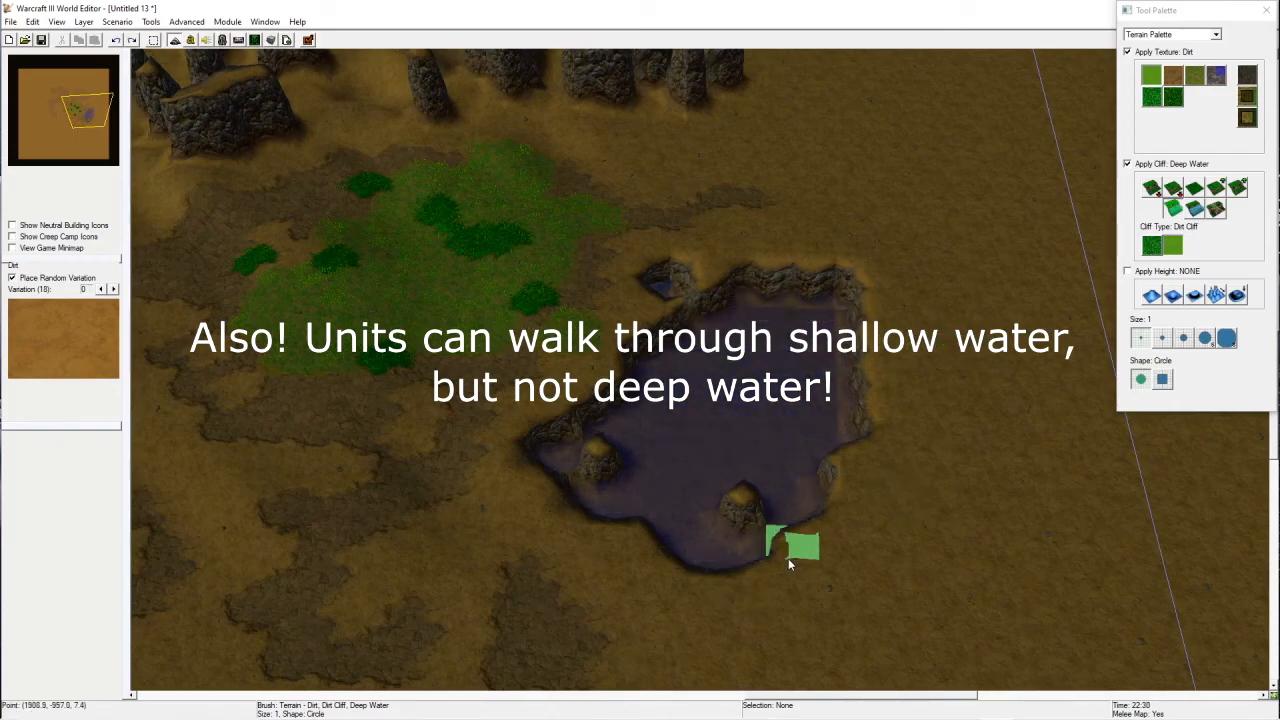
{"action": "key", "text": "ctrl+z"}
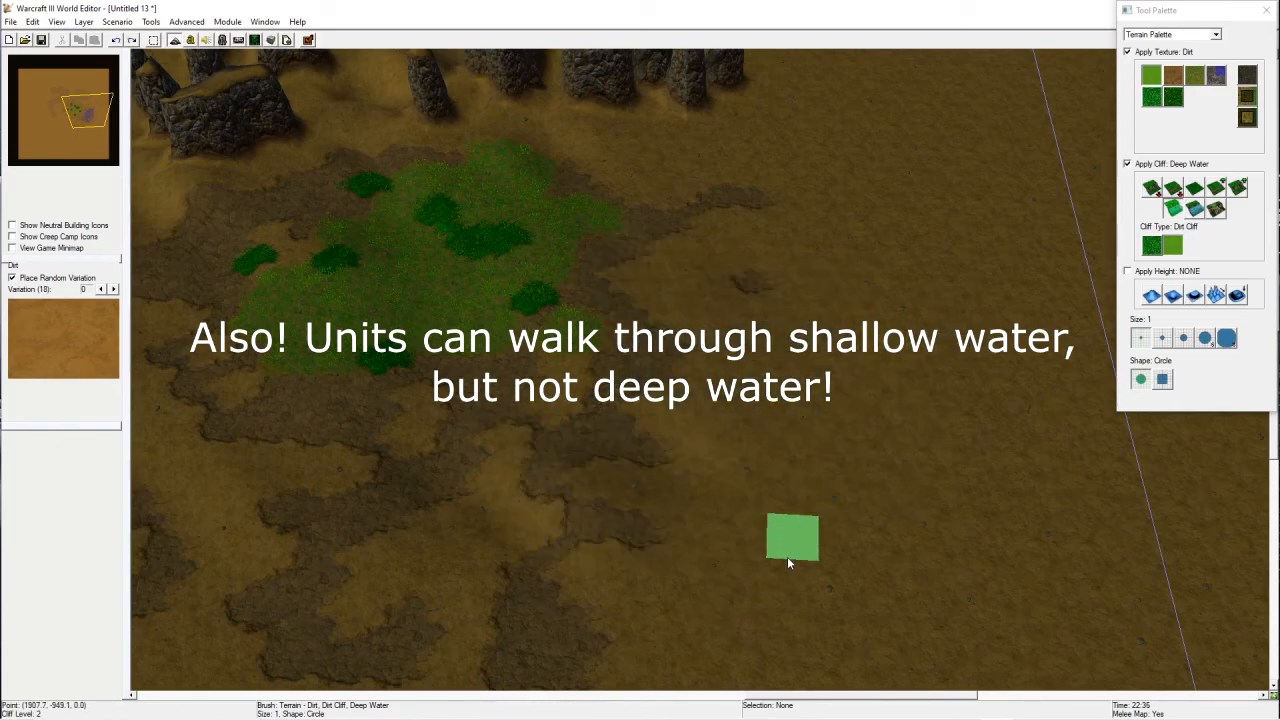
Step: Select Shallow Water and paint a lake east of the grass, enlarging it with a size 3 brush
{"action": "left_click", "coordinate": [1195, 207]}
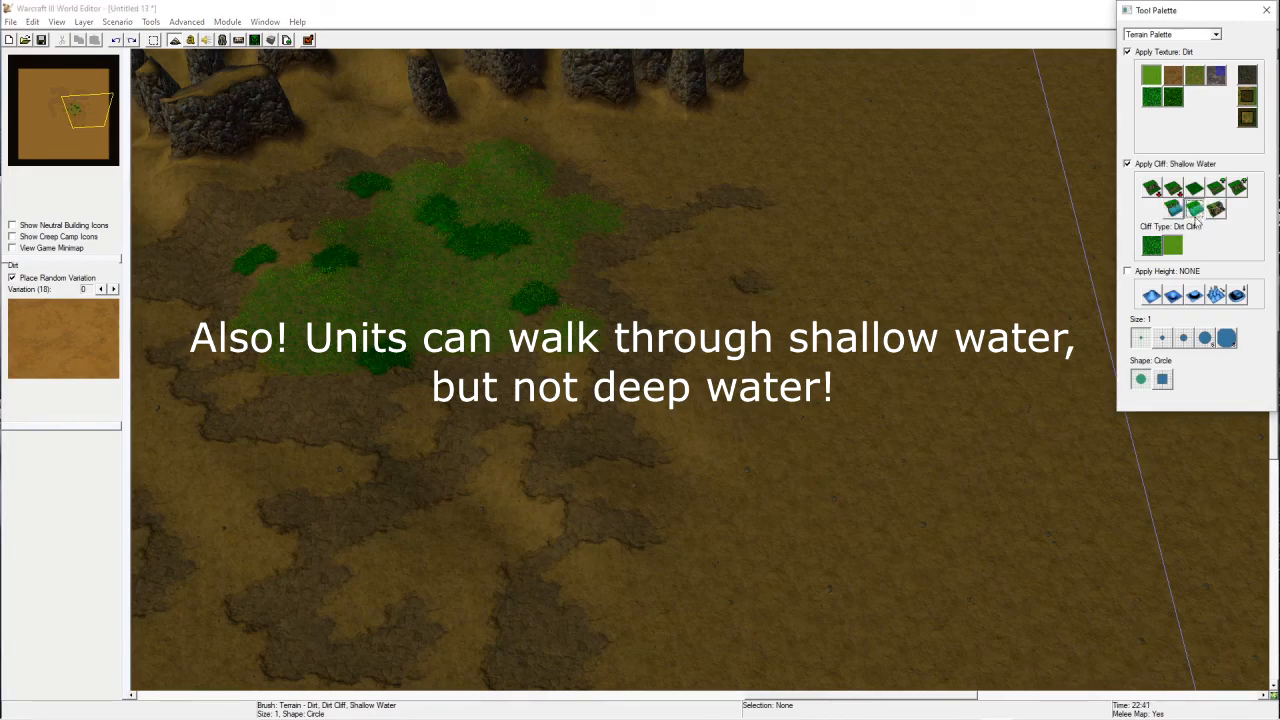
{"action": "mouse_move", "coordinate": [700, 366]}
{"action": "left_mouse_down"}
{"action": "mouse_move", "coordinate": [791, 251]}
{"action": "mouse_move", "coordinate": [596, 405]}
{"action": "mouse_move", "coordinate": [737, 257]}
{"action": "mouse_move", "coordinate": [782, 297]}
{"action": "mouse_move", "coordinate": [777, 334]}
{"action": "mouse_move", "coordinate": [778, 297]}
{"action": "mouse_move", "coordinate": [668, 262]}
{"action": "mouse_move", "coordinate": [660, 300]}
{"action": "mouse_move", "coordinate": [770, 298]}
{"action": "mouse_move", "coordinate": [708, 285]}
{"action": "mouse_move", "coordinate": [971, 396]}
{"action": "mouse_move", "coordinate": [927, 530]}
{"action": "mouse_move", "coordinate": [677, 439]}
{"action": "mouse_move", "coordinate": [659, 487]}
{"action": "mouse_move", "coordinate": [671, 511]}
{"action": "mouse_move", "coordinate": [842, 434]}
{"action": "left_mouse_up"}
{"action": "right_click_drag", "start_coordinate": [842, 434], "coordinate": [780, 275]}
{"action": "left_click", "coordinate": [1183, 338]}
{"action": "mouse_move", "coordinate": [800, 185]}
{"action": "left_mouse_down"}
{"action": "mouse_move", "coordinate": [739, 181]}
{"action": "mouse_move", "coordinate": [809, 309]}
{"action": "mouse_move", "coordinate": [580, 266]}
{"action": "mouse_move", "coordinate": [621, 361]}
{"action": "left_mouse_up"}
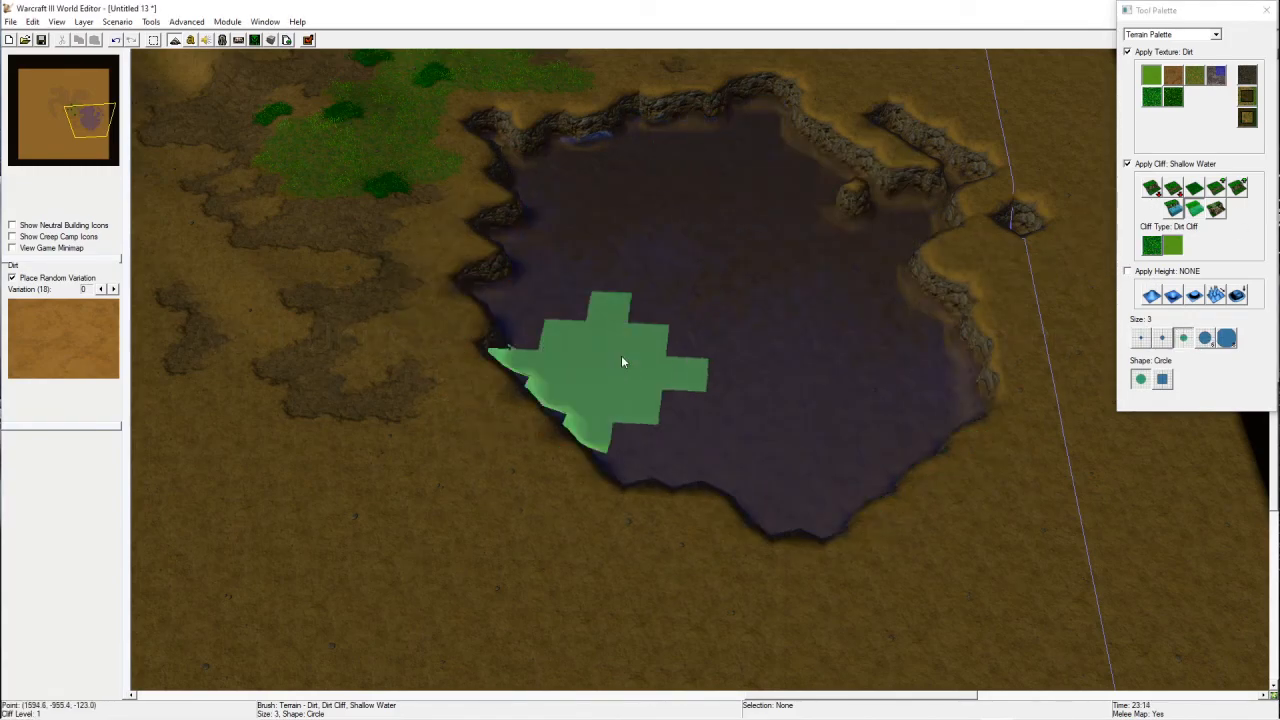
Step: Set the brush to size 1, select the Ramp cliff tool and add a ramp on the lake's northern cliff
{"action": "left_click", "coordinate": [1145, 339]}
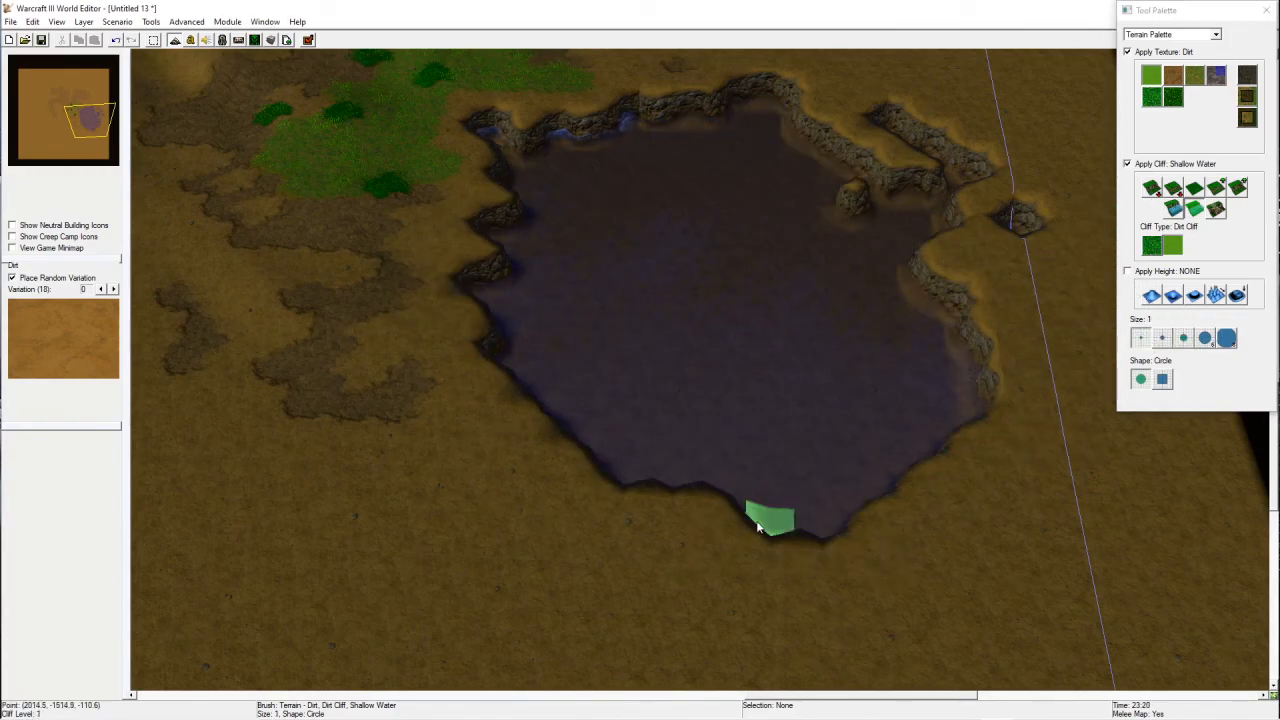
{"action": "left_click", "coordinate": [1216, 187]}
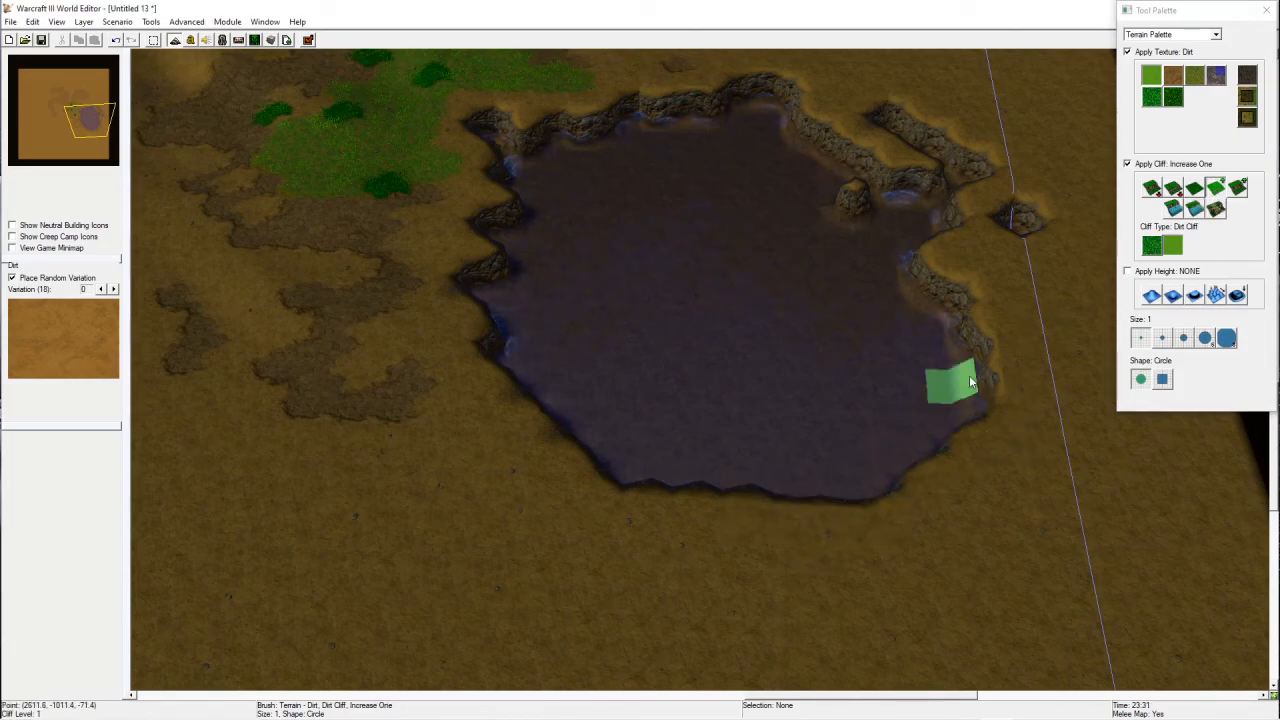
{"action": "left_click", "coordinate": [1216, 208]}
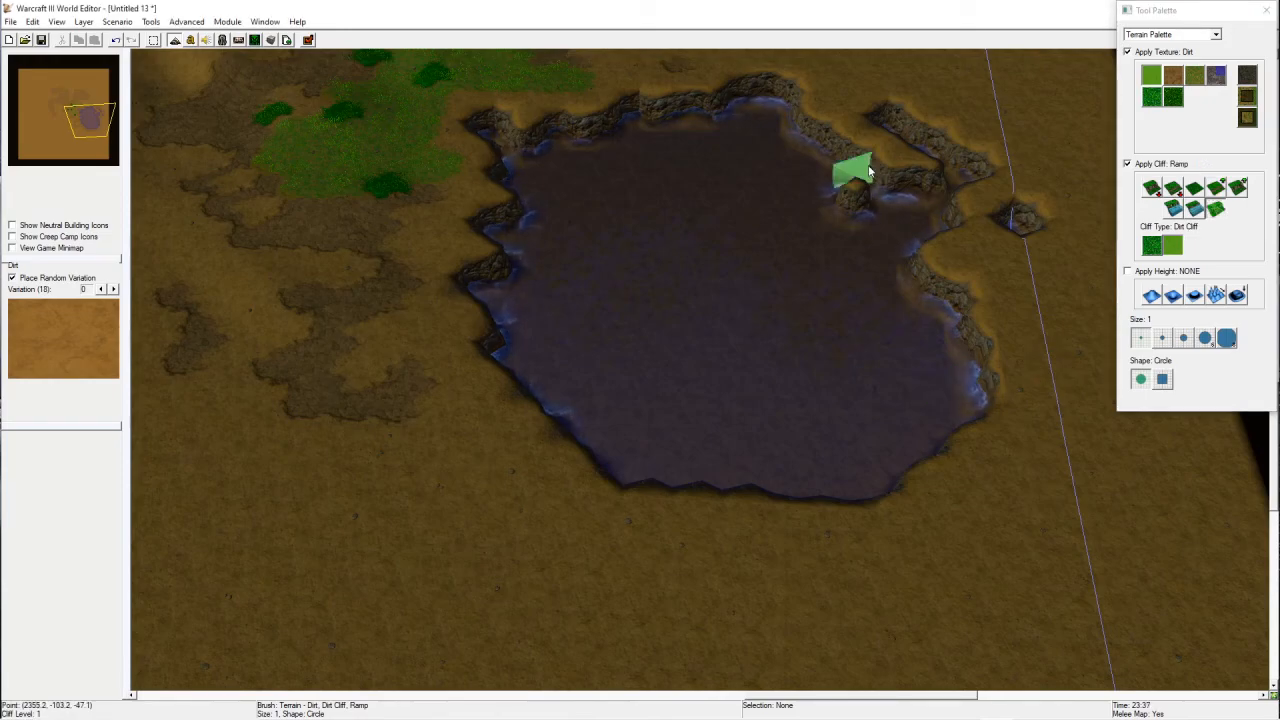
{"action": "left_click_drag", "start_coordinate": [842, 124], "coordinate": [883, 135]}
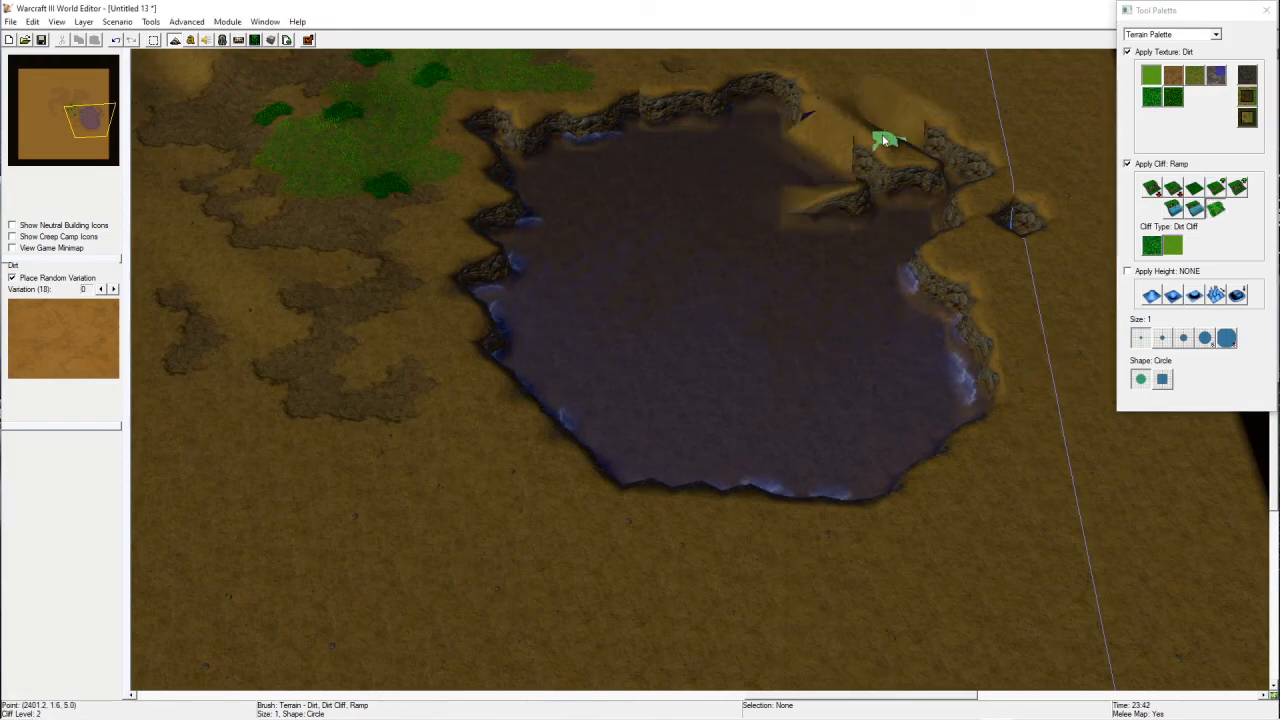
Step: Place more ramps along the lake's northeastern and southern edges
{"action": "right_click_drag", "start_coordinate": [1056, 91], "coordinate": [950, 285]}
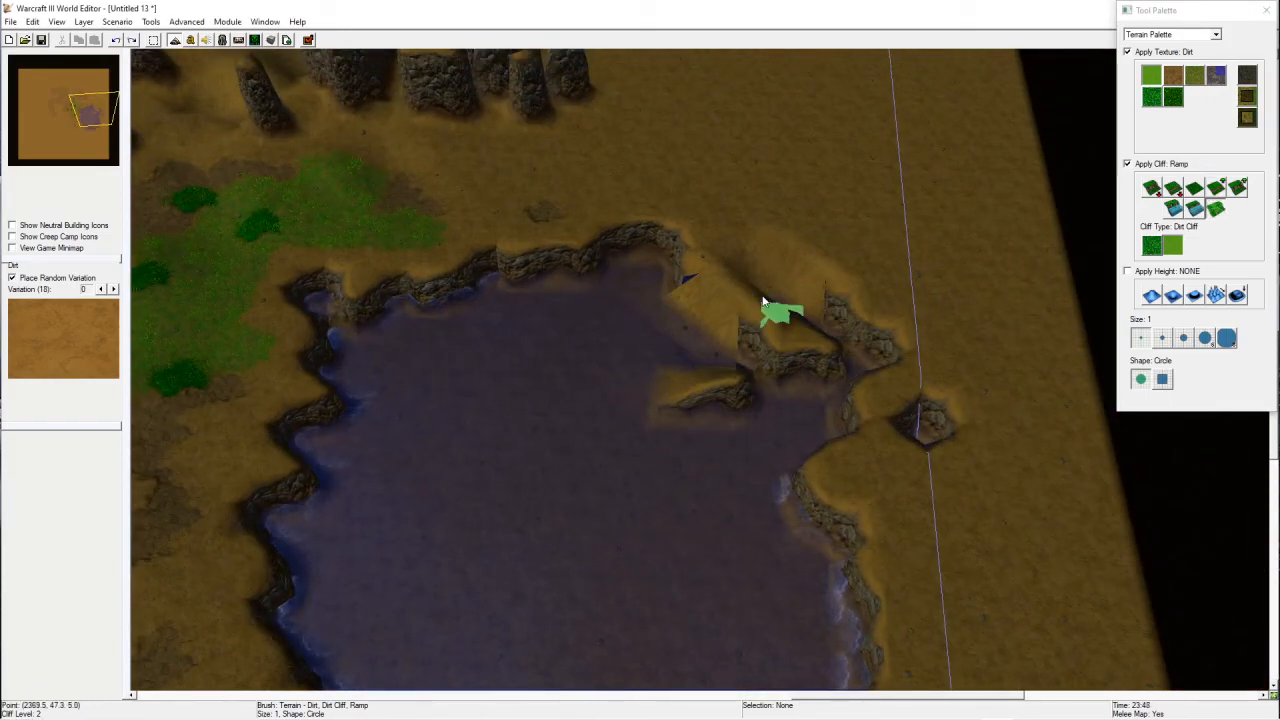
{"action": "left_click", "coordinate": [770, 305]}
{"action": "right_click_drag", "start_coordinate": [771, 551], "coordinate": [833, 270]}
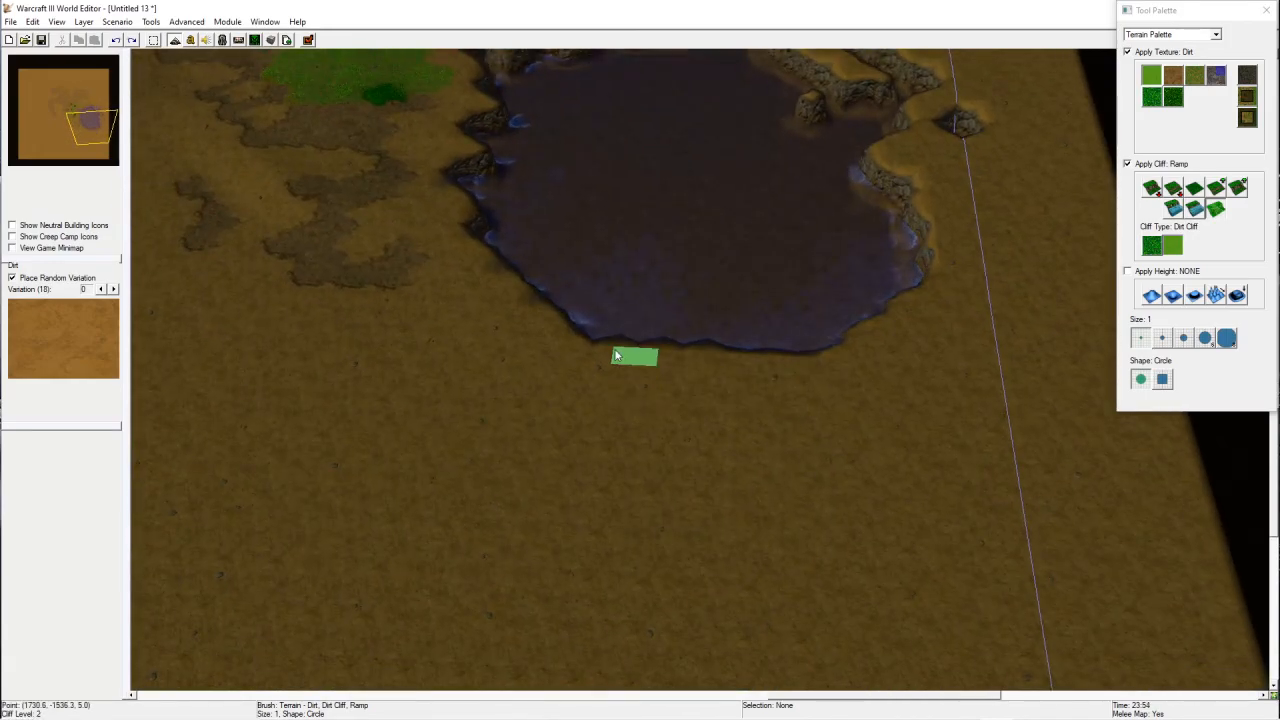
{"action": "left_click", "coordinate": [676, 358]}
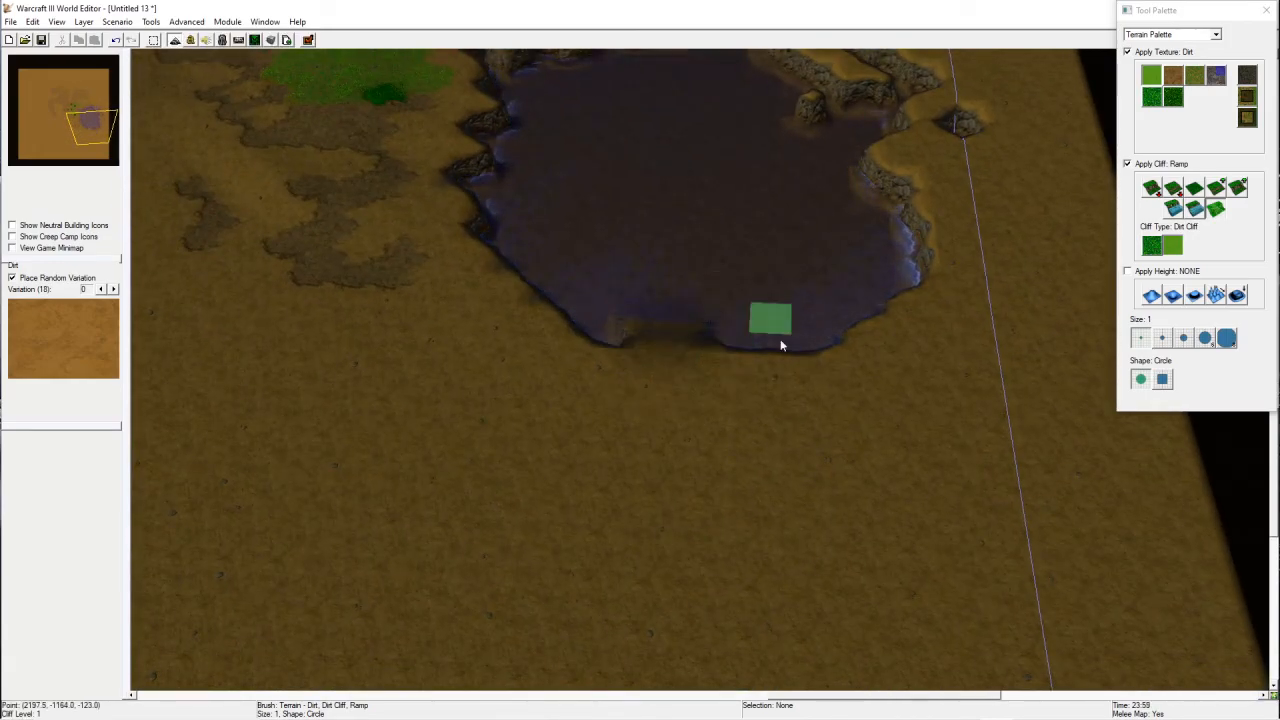
Step: Toggle the pathing overlay and inspect the lake's cliffs and ramps from several zoom levels and angles
{"action": "right_click_drag", "start_coordinate": [782, 345], "coordinate": [860, 432]}
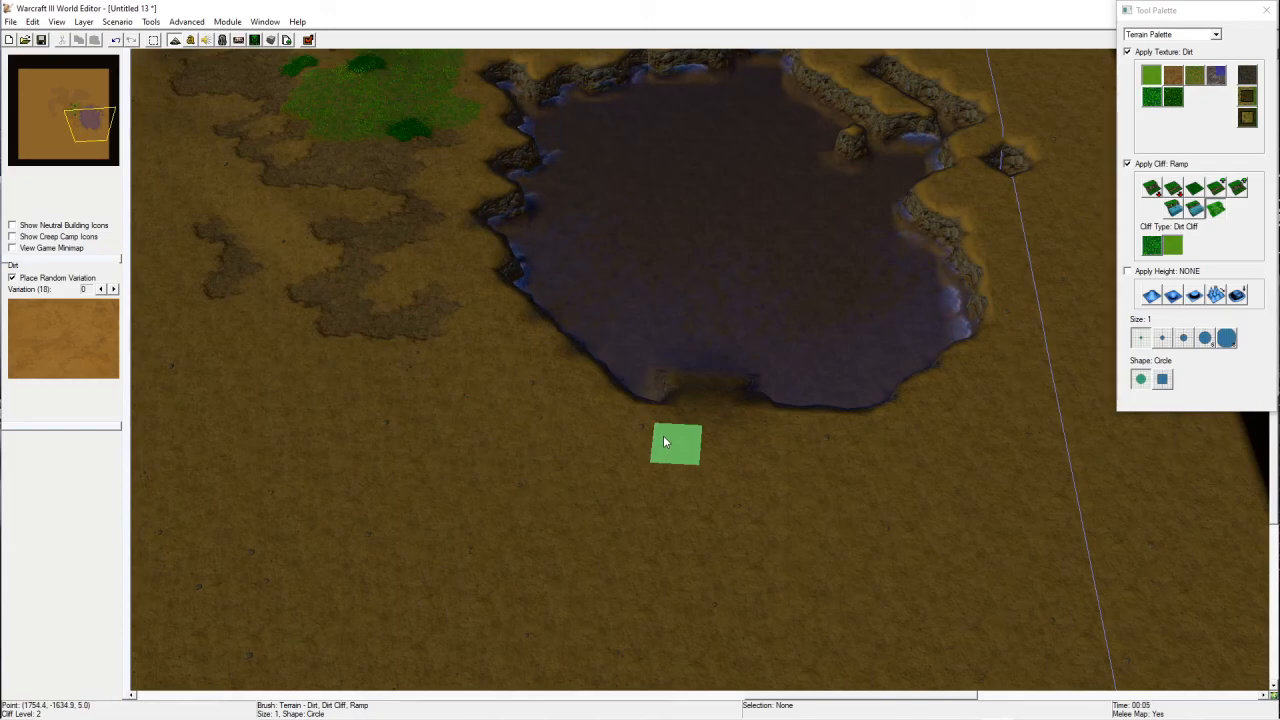
{"action": "key", "text": "p"}
{"action": "scroll", "coordinate": [770, 388], "scroll_direction": "up", "scroll_amount": 2}
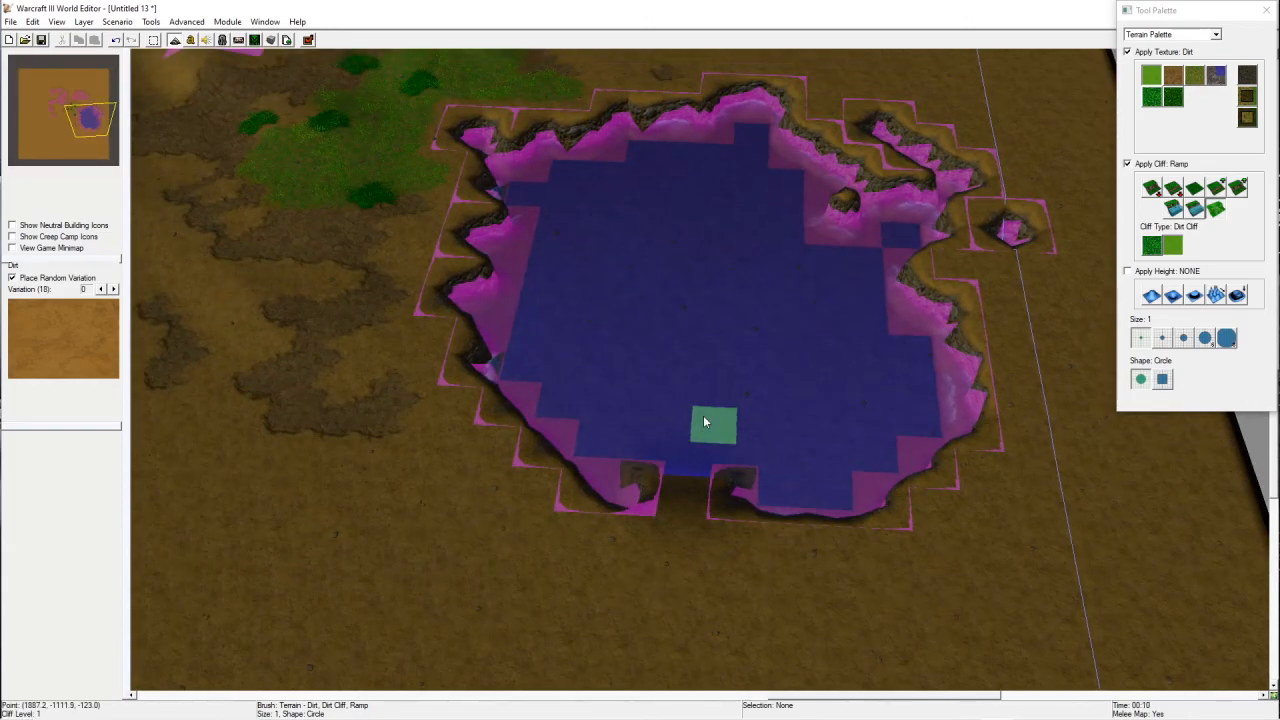
{"action": "scroll", "coordinate": [688, 472], "scroll_direction": "up", "scroll_amount": 2}
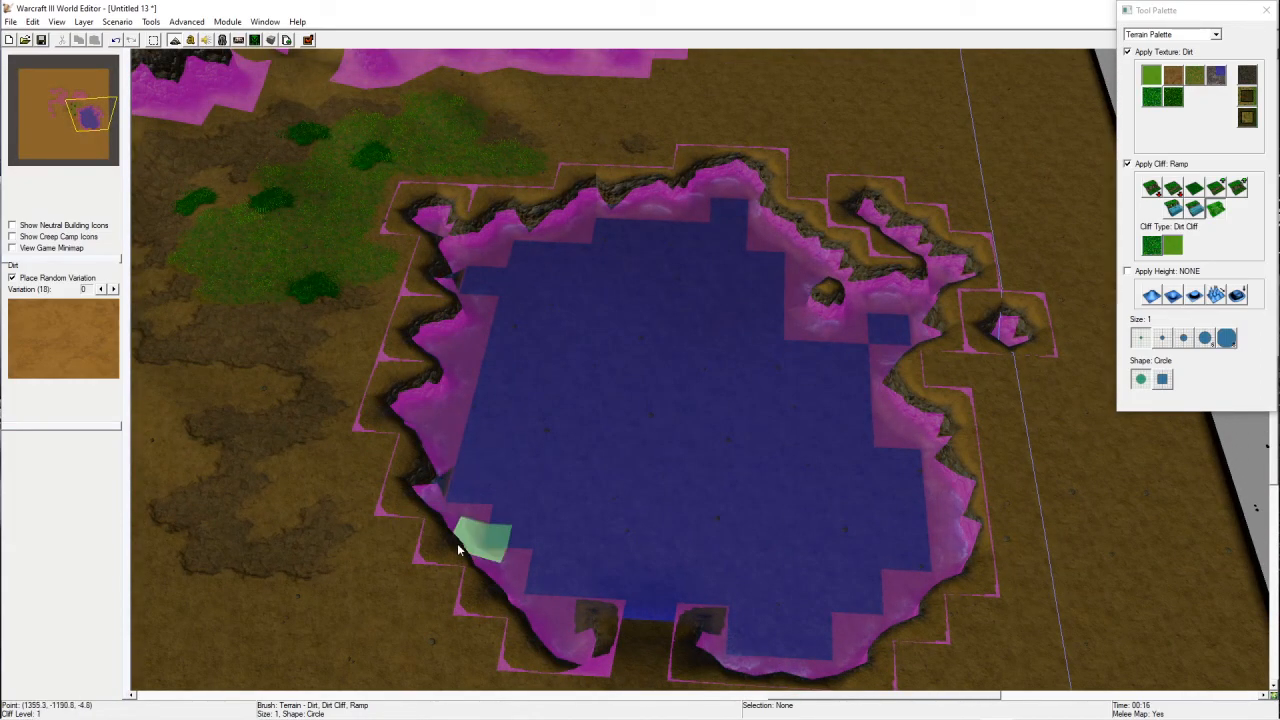
{"action": "right_click_drag", "start_coordinate": [445, 426], "coordinate": [448, 240]}
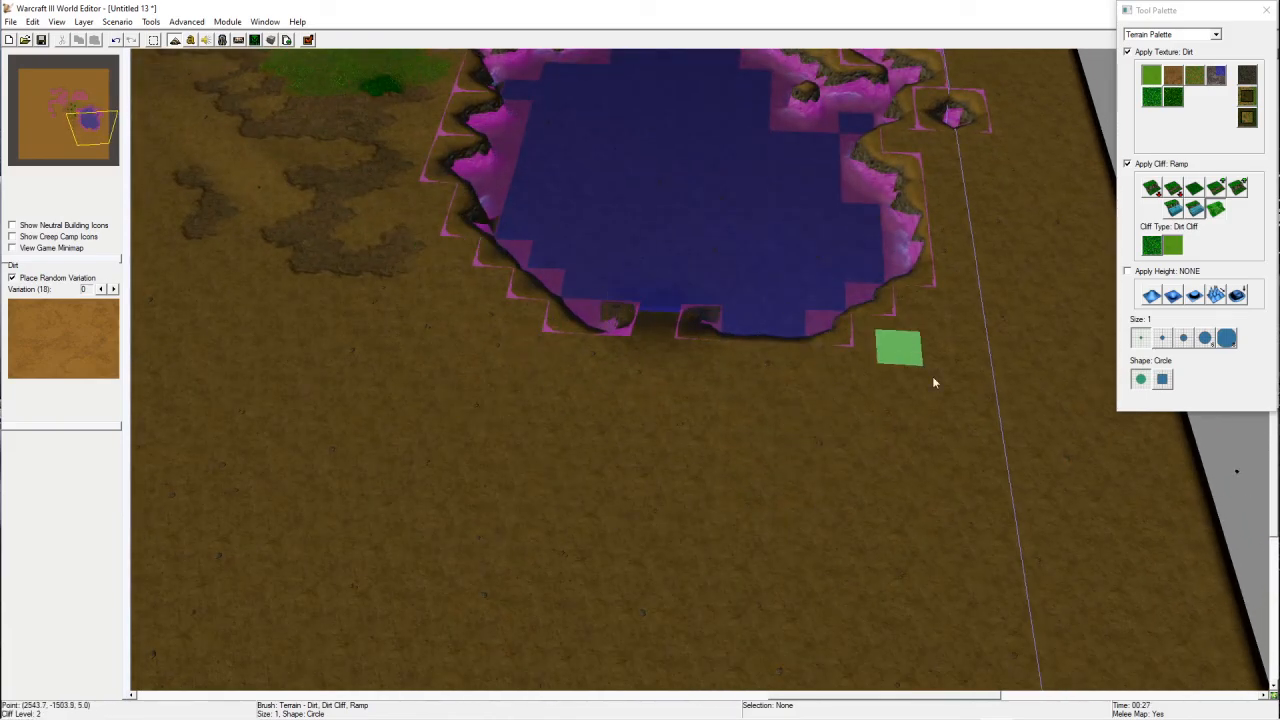
{"action": "scroll", "coordinate": [780, 451], "scroll_direction": "up", "scroll_amount": 2}
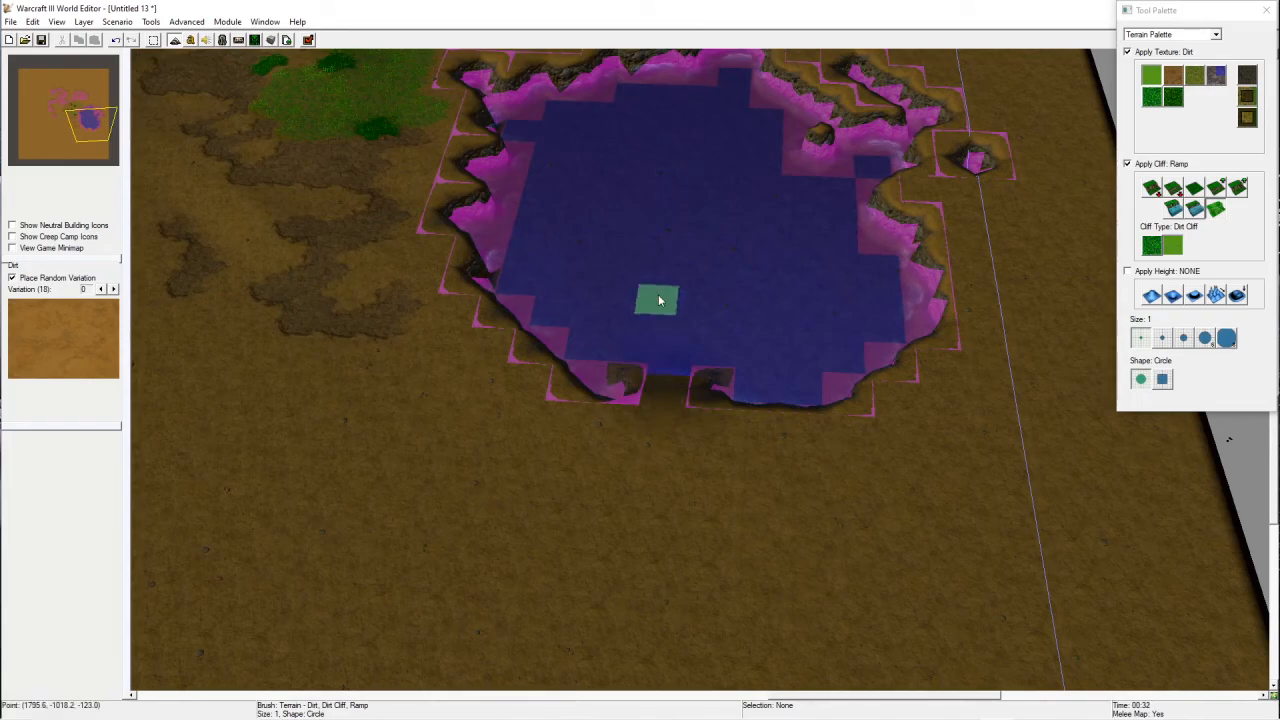
{"action": "scroll", "coordinate": [700, 285], "scroll_direction": "up", "scroll_amount": 2}
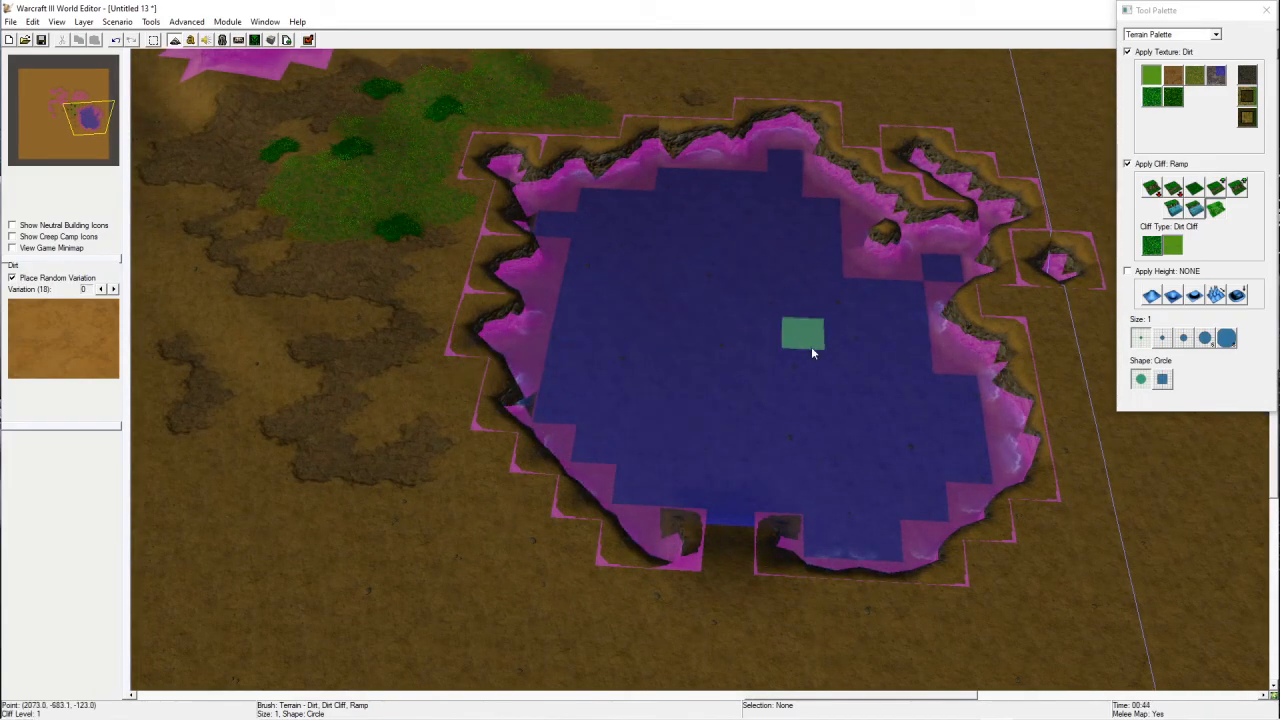
{"action": "scroll", "coordinate": [806, 434], "scroll_direction": "up", "scroll_amount": 1}
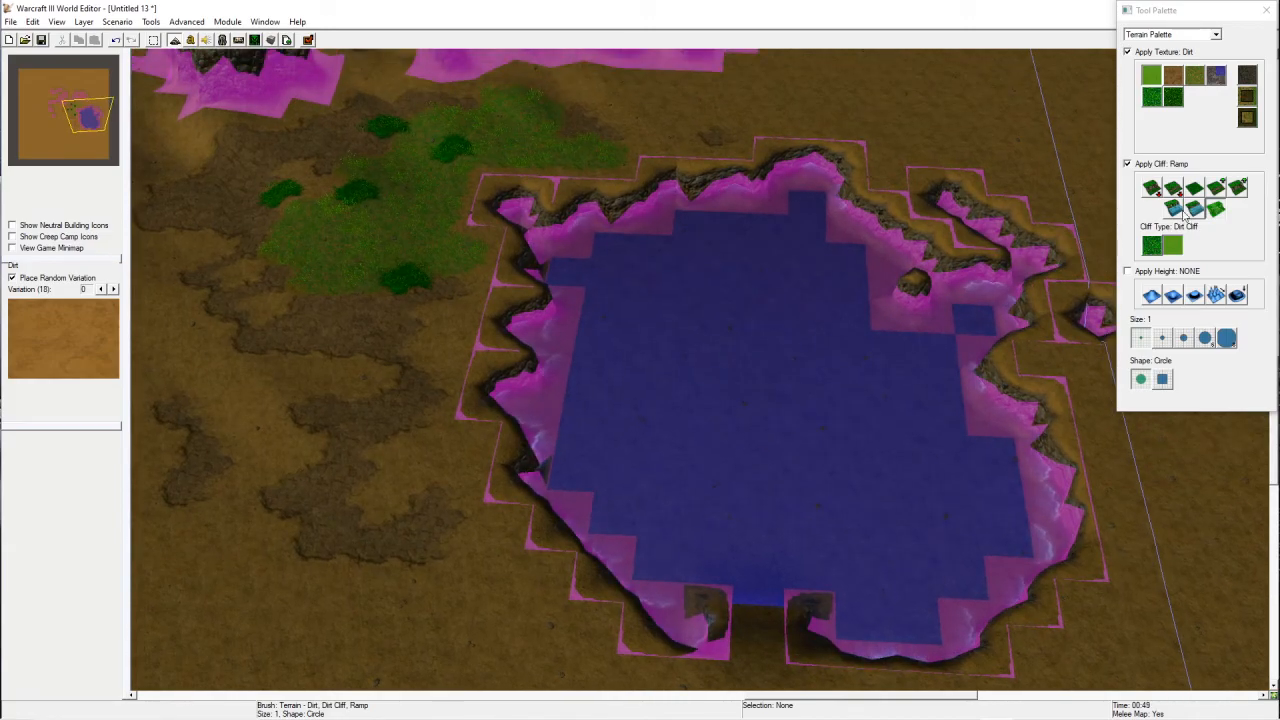
{"action": "right_click_drag", "start_coordinate": [742, 556], "coordinate": [878, 422]}
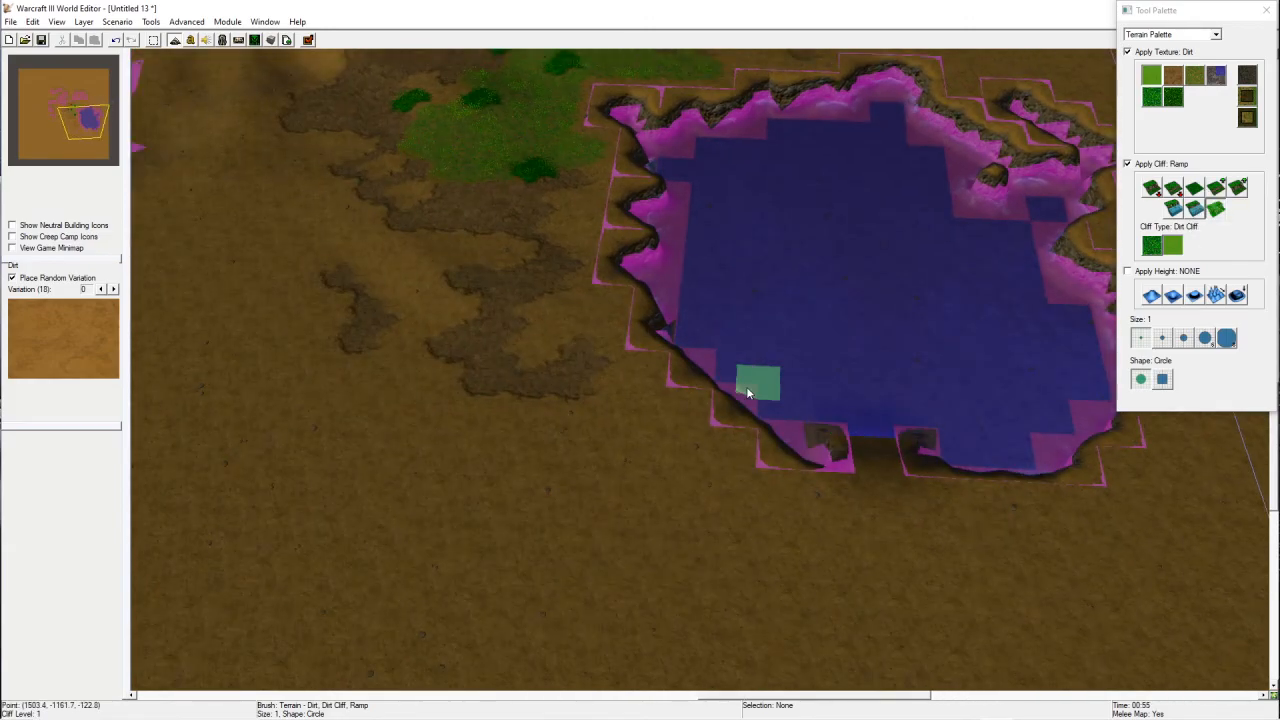
{"action": "key", "text": "p"}
{"action": "right_click_drag", "start_coordinate": [675, 411], "coordinate": [922, 497]}
{"action": "scroll", "coordinate": [922, 497], "scroll_direction": "down", "scroll_amount": 4}
{"action": "right_click_drag", "start_coordinate": [709, 270], "coordinate": [730, 381]}
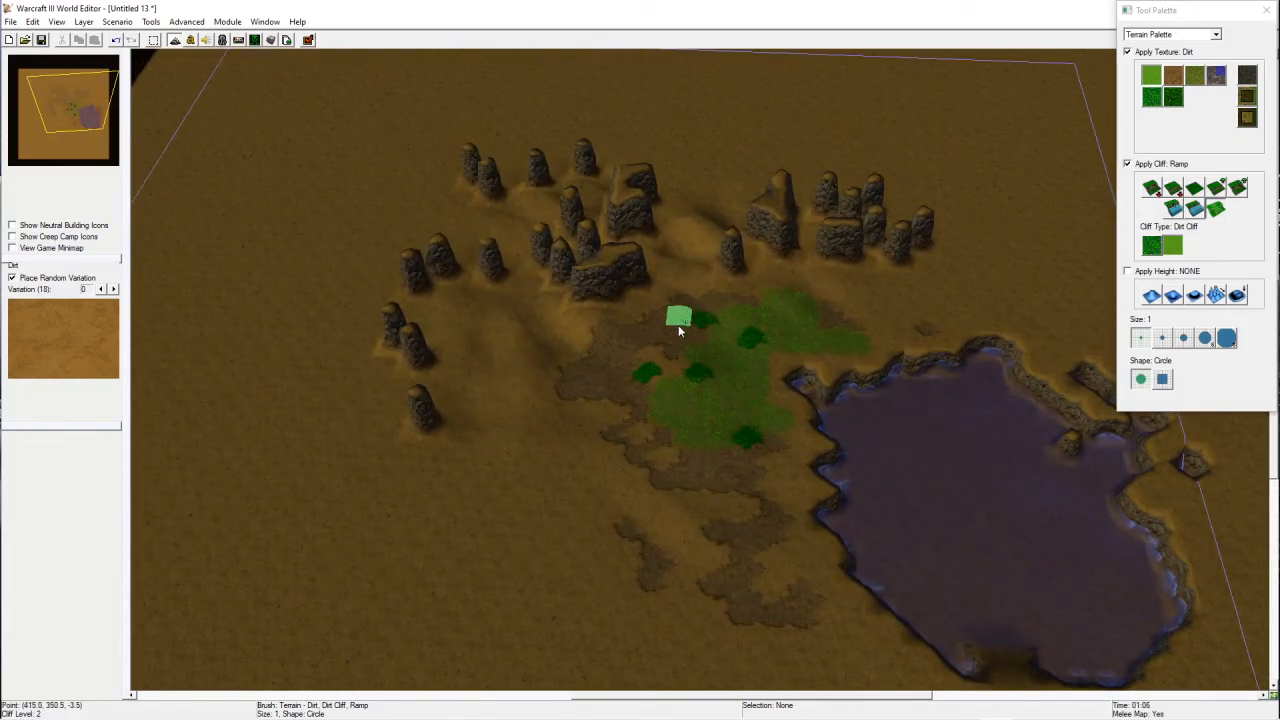
{"action": "right_click_drag", "start_coordinate": [797, 578], "coordinate": [731, 503]}
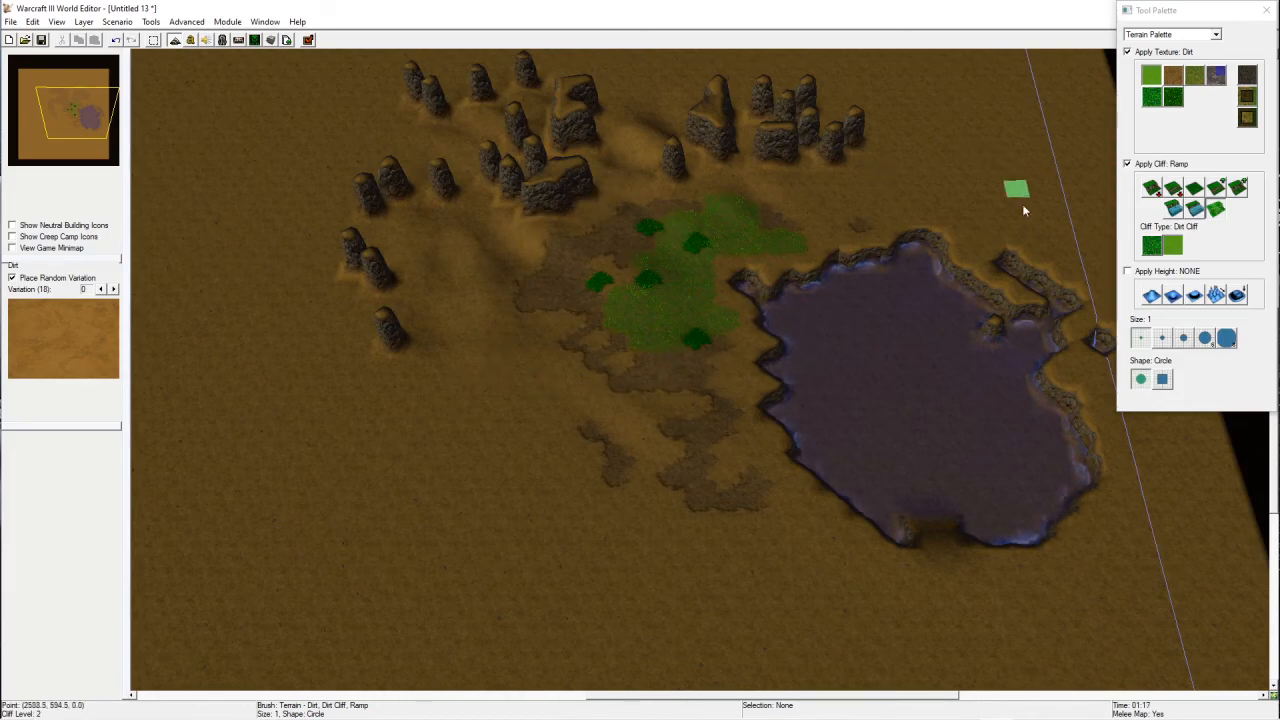
{"action": "right_click_drag", "start_coordinate": [651, 231], "coordinate": [676, 256]}
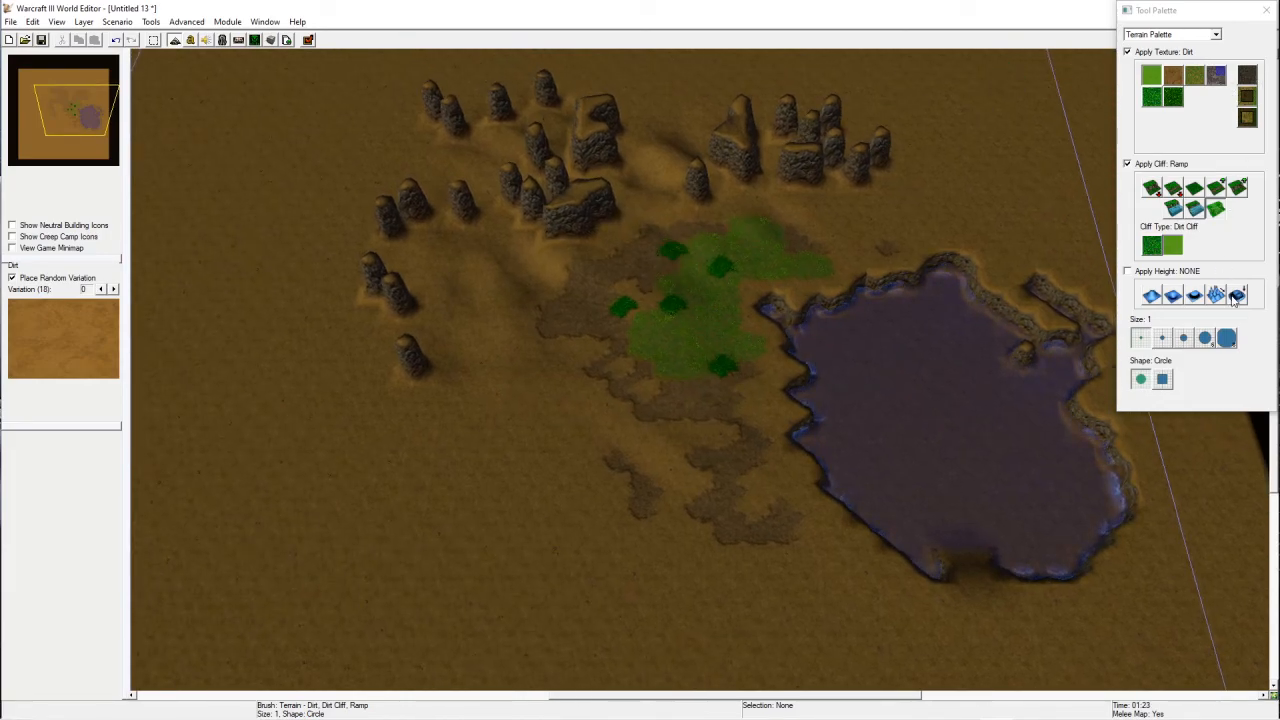
Step: Raise a large hill on the ground west of the grass area with the height tools
{"action": "left_click", "coordinate": [1195, 296]}
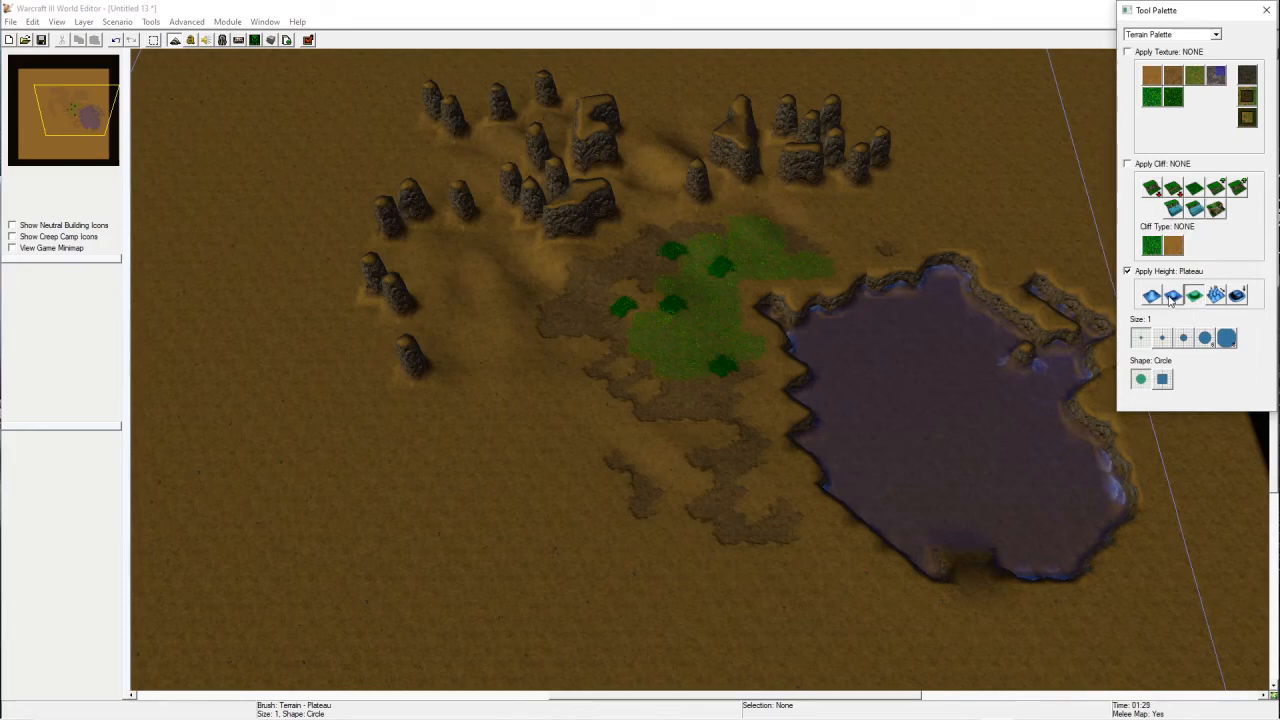
{"action": "mouse_move", "coordinate": [982, 218]}
{"action": "left_mouse_down"}
{"action": "mouse_move", "coordinate": [970, 248]}
{"action": "mouse_move", "coordinate": [855, 285]}
{"action": "mouse_move", "coordinate": [553, 451]}
{"action": "mouse_move", "coordinate": [346, 139]}
{"action": "left_mouse_up"}
{"action": "mouse_move", "coordinate": [330, 382]}
{"action": "right_mouse_down"}
{"action": "mouse_move", "coordinate": [409, 363]}
{"action": "mouse_move", "coordinate": [530, 290]}
{"action": "right_mouse_up"}
{"action": "left_click", "coordinate": [1152, 297]}
{"action": "mouse_move", "coordinate": [448, 392]}
{"action": "left_mouse_down"}
{"action": "mouse_move", "coordinate": [370, 268]}
{"action": "mouse_move", "coordinate": [605, 279]}
{"action": "mouse_move", "coordinate": [584, 158]}
{"action": "mouse_move", "coordinate": [478, 232]}
{"action": "mouse_move", "coordinate": [491, 171]}
{"action": "mouse_move", "coordinate": [651, 217]}
{"action": "mouse_move", "coordinate": [692, 162]}
{"action": "left_mouse_up"}
Step: Examine the raised hill and its rock pillars up close from several camera angles
{"action": "key", "text": "d"}
{"action": "key", "text": "space"}
{"action": "scroll", "coordinate": [717, 424], "scroll_direction": "up", "scroll_amount": 5}
{"action": "mouse_move", "coordinate": [750, 486]}
{"action": "right_mouse_down", "text": "ctrl"}
{"action": "mouse_move", "coordinate": [662, 259]}
{"action": "mouse_move", "coordinate": [691, 150]}
{"action": "right_mouse_up", "text": "ctrl"}
{"action": "right_click_drag", "start_coordinate": [959, 512], "coordinate": [600, 310]}
{"action": "right_click_drag", "start_coordinate": [1008, 575], "coordinate": [618, 518], "text": "ctrl"}
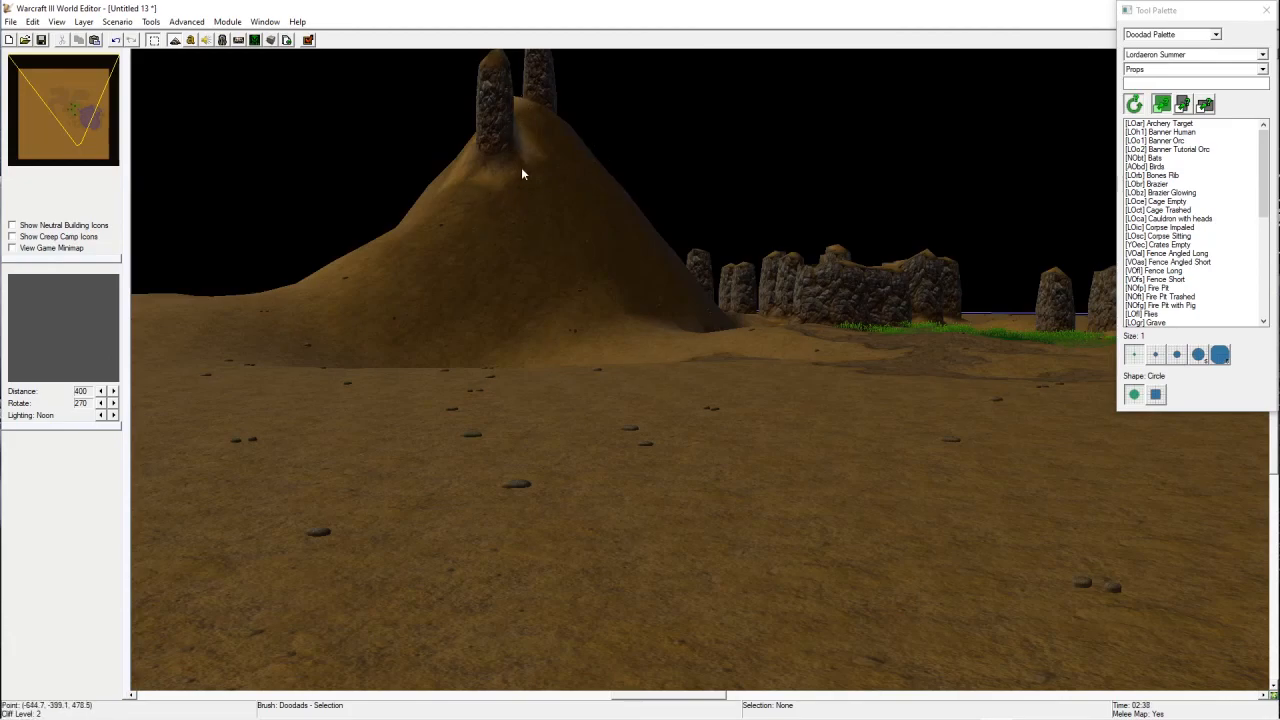
{"action": "right_click_drag", "start_coordinate": [518, 150], "coordinate": [664, 241], "text": "ctrl"}
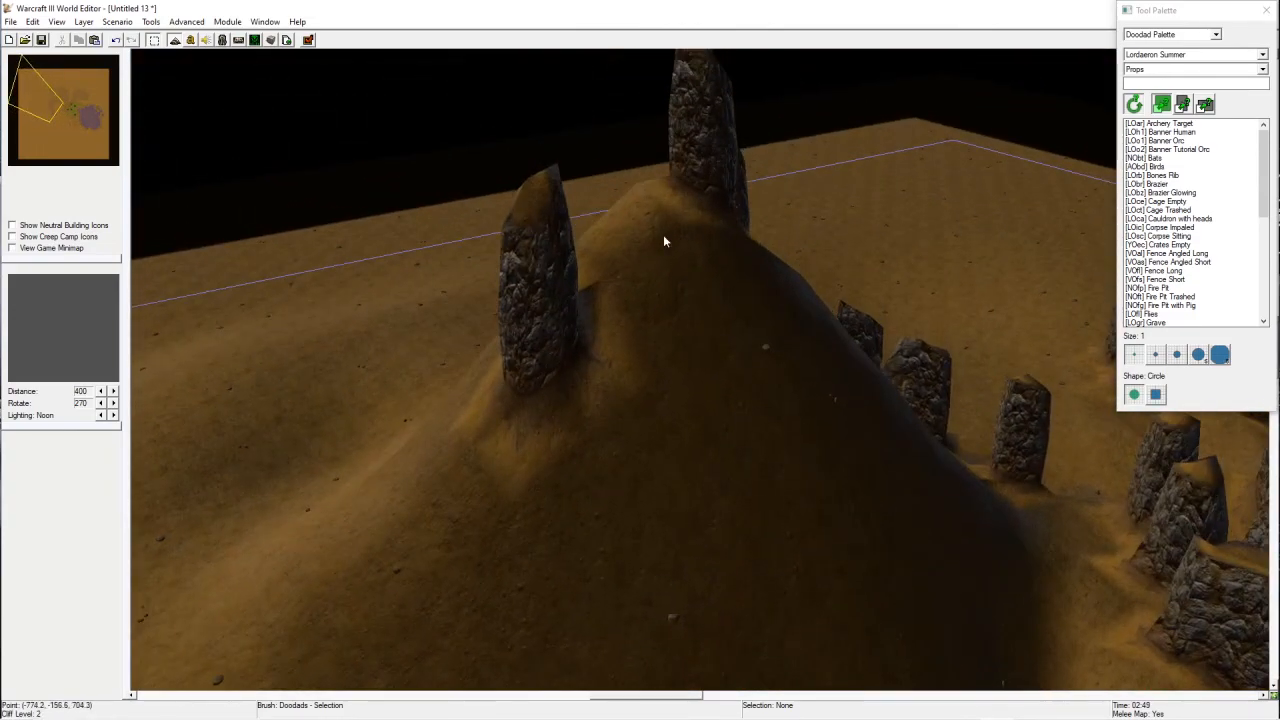
{"action": "right_click_drag", "start_coordinate": [563, 399], "coordinate": [552, 694], "text": "ctrl"}
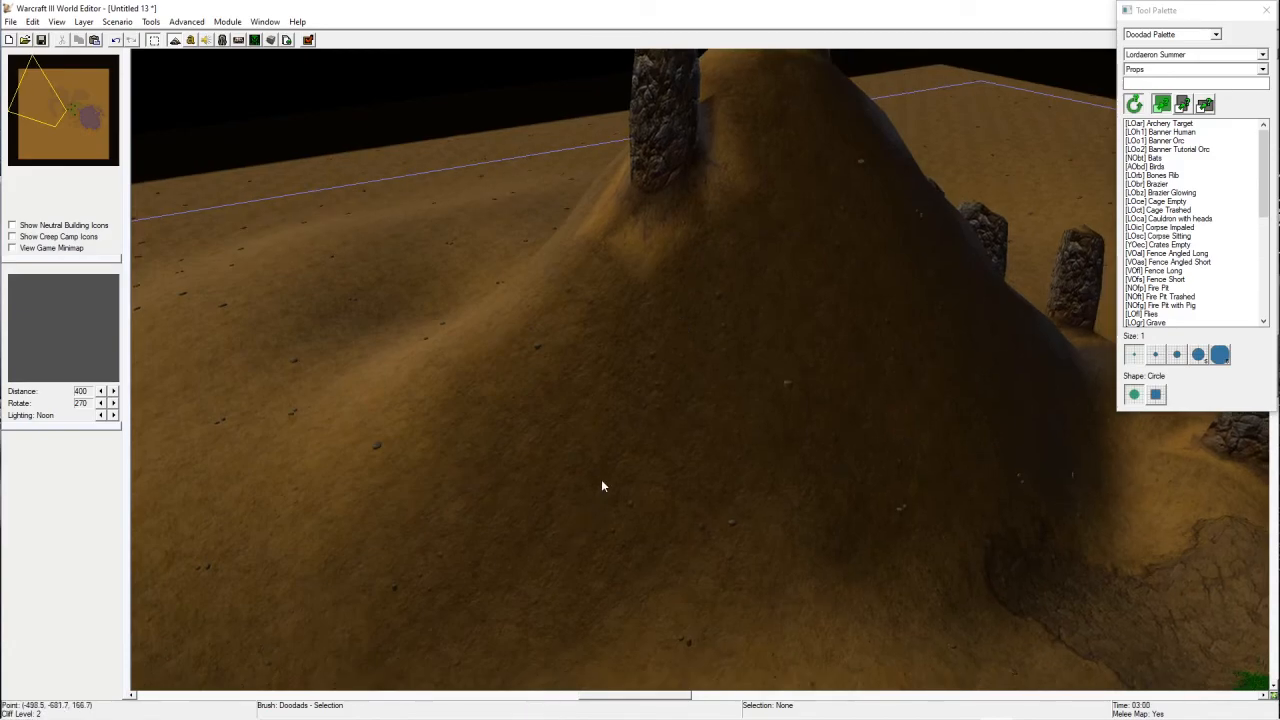
{"action": "right_click_drag", "start_coordinate": [661, 282], "coordinate": [589, 350], "text": "ctrl"}
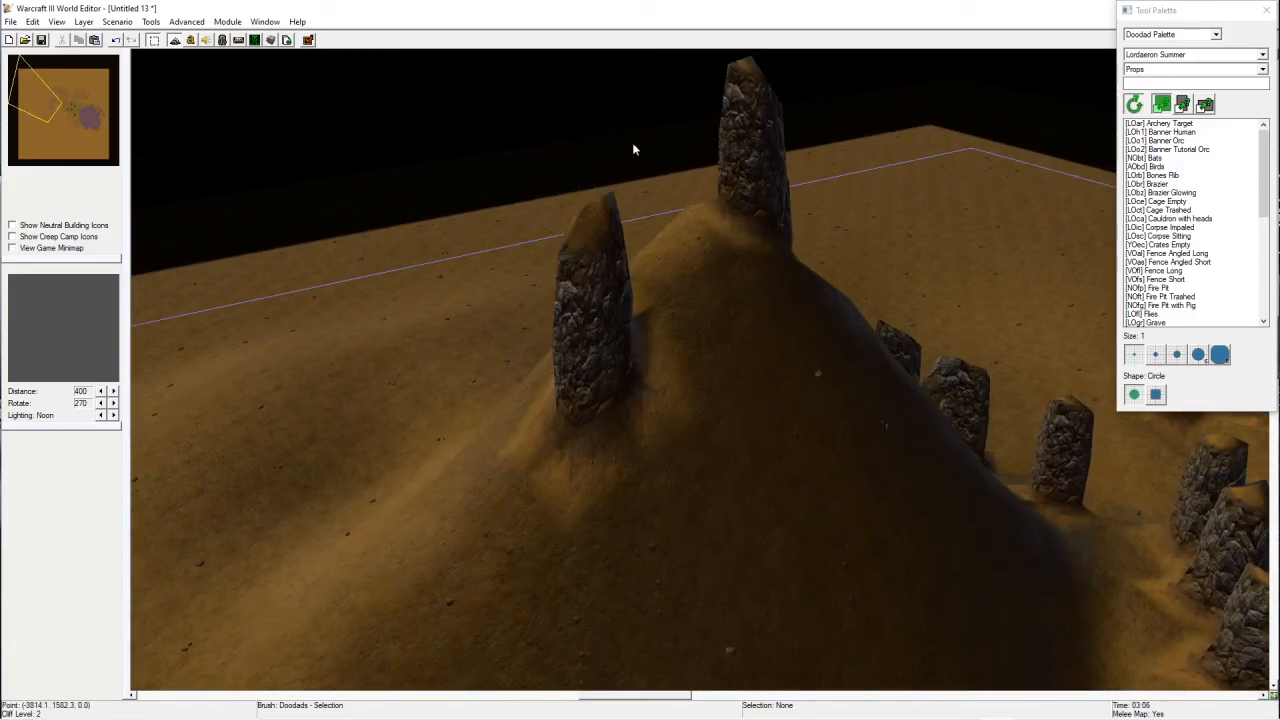
{"action": "mouse_move", "coordinate": [715, 590]}
{"action": "right_mouse_down"}
{"action": "mouse_move", "coordinate": [865, 331]}
{"action": "mouse_move", "coordinate": [872, 240]}
{"action": "right_mouse_up"}
{"action": "right_click_drag", "start_coordinate": [787, 498], "coordinate": [642, 186]}
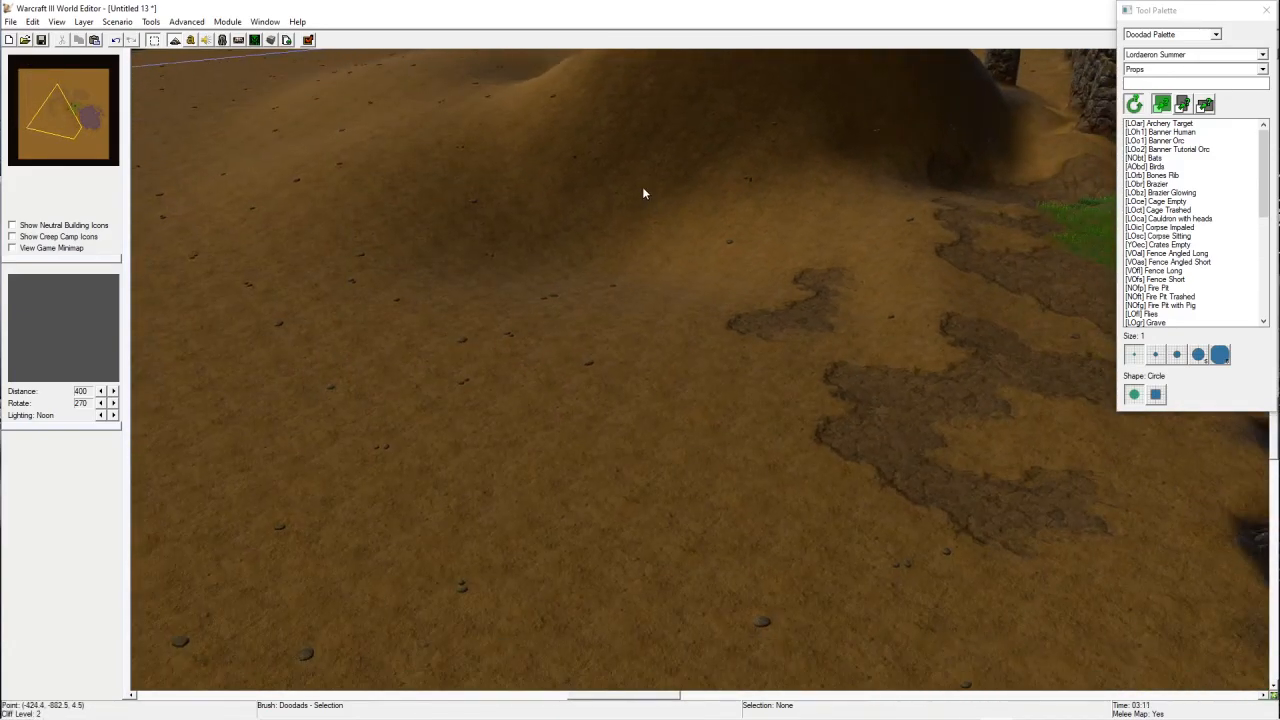
{"action": "right_click_drag", "start_coordinate": [1040, 510], "coordinate": [928, 526], "text": "ctrl"}
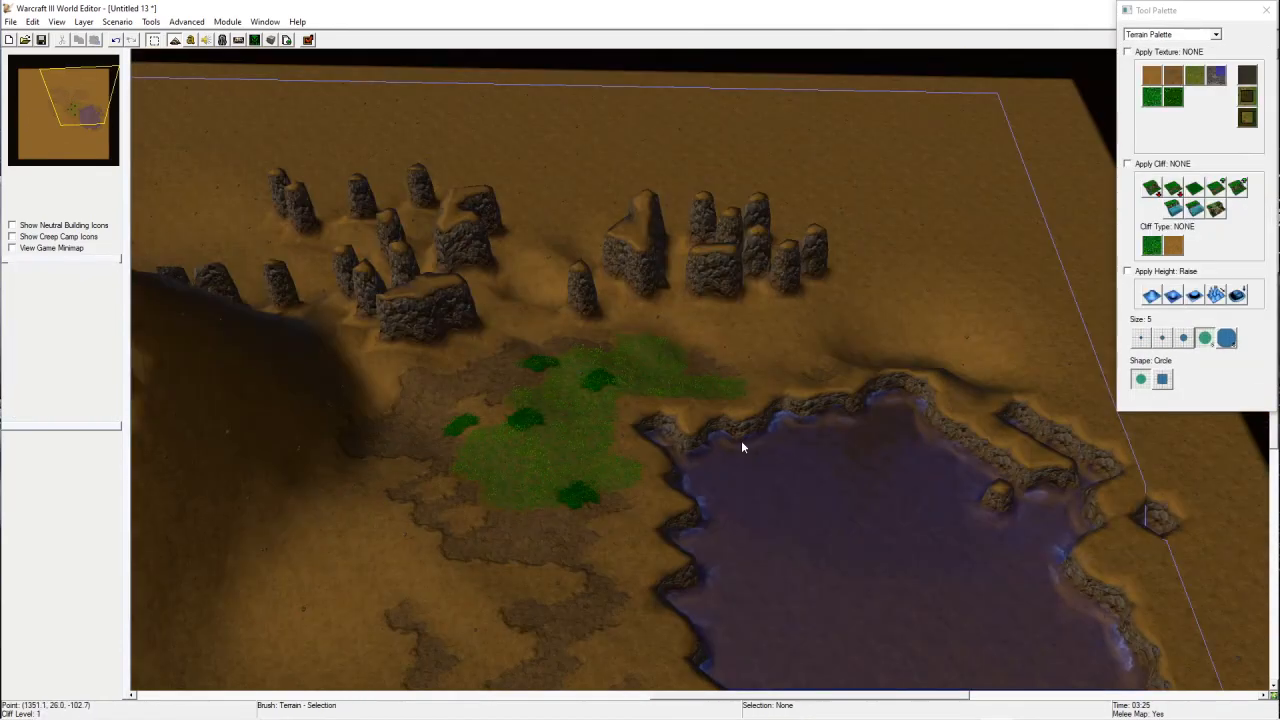
Step: Try painting Blight patches north of the rock pillars with a size 2 brush, undoing several strokes
{"action": "right_click_drag", "start_coordinate": [820, 317], "coordinate": [844, 331]}
{"action": "left_click", "coordinate": [1247, 77]}
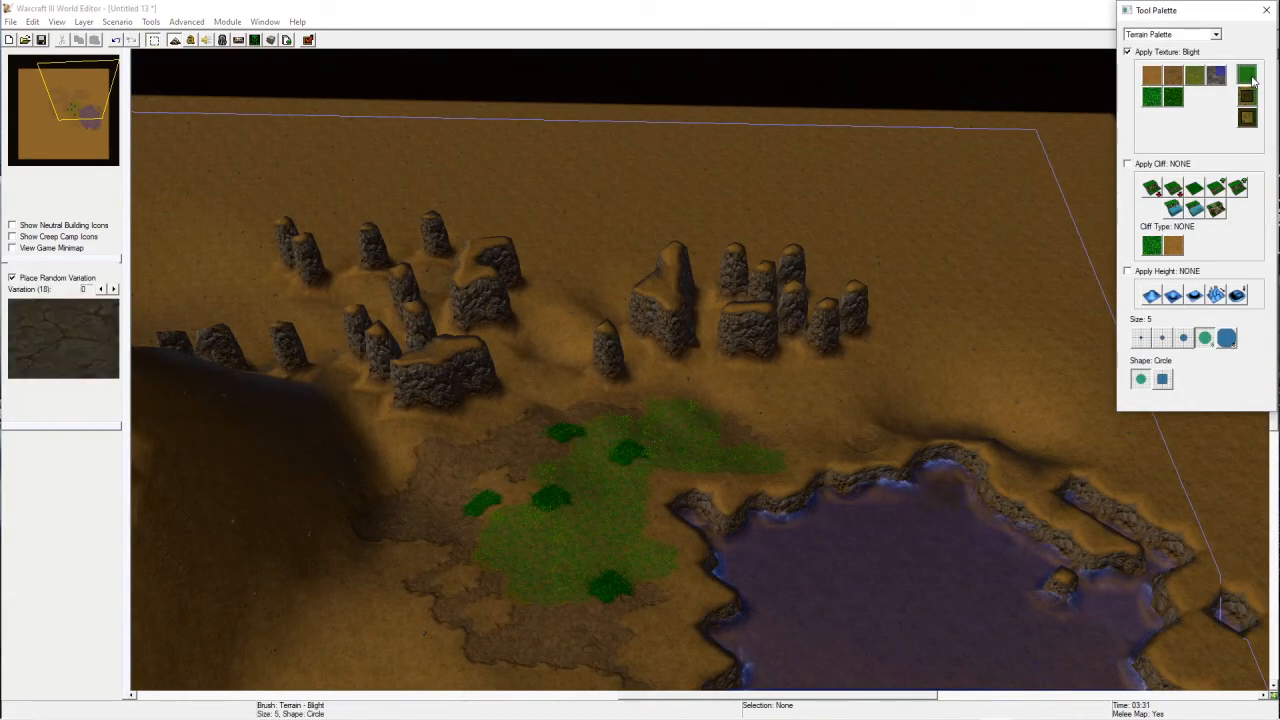
{"action": "left_click", "coordinate": [1162, 338]}
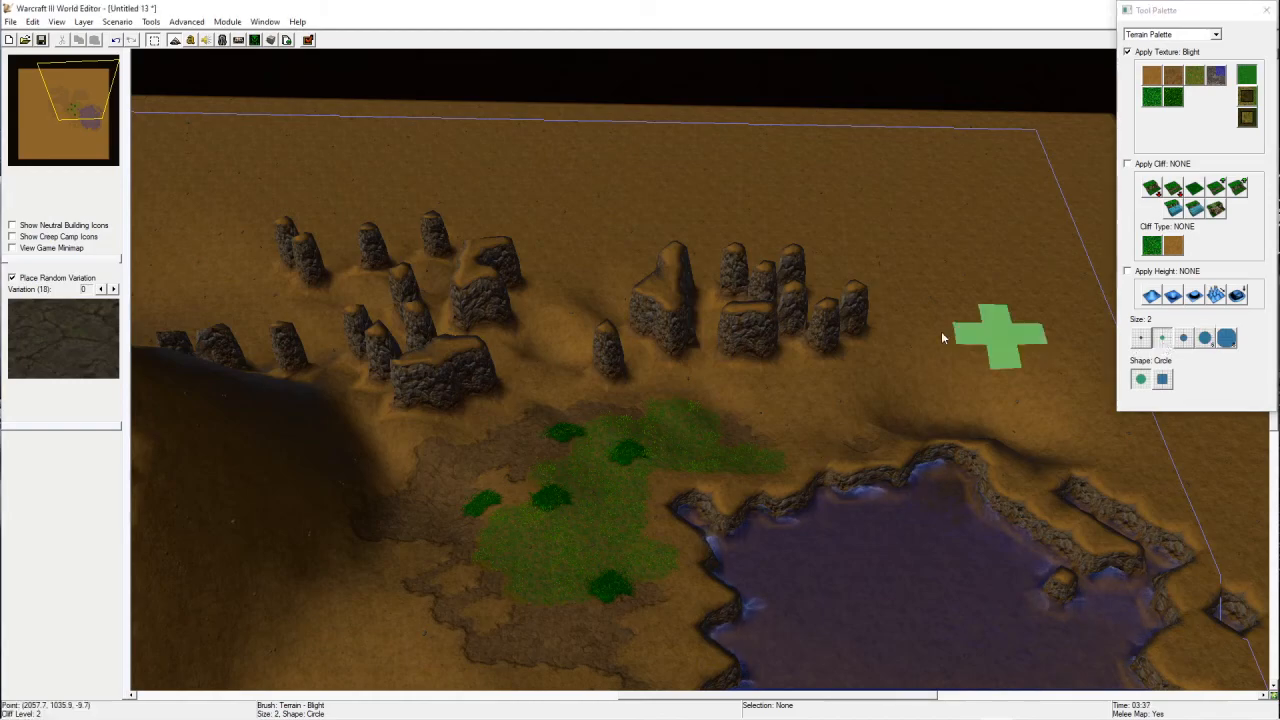
{"action": "mouse_move", "coordinate": [850, 240]}
{"action": "left_mouse_down"}
{"action": "mouse_move", "coordinate": [818, 195]}
{"action": "mouse_move", "coordinate": [515, 214]}
{"action": "mouse_move", "coordinate": [760, 258]}
{"action": "mouse_move", "coordinate": [760, 188]}
{"action": "left_mouse_up"}
{"action": "mouse_move", "coordinate": [760, 188]}
{"action": "right_mouse_down"}
{"action": "mouse_move", "coordinate": [675, 398]}
{"action": "mouse_move", "coordinate": [770, 435]}
{"action": "mouse_move", "coordinate": [816, 418]}
{"action": "right_mouse_up"}
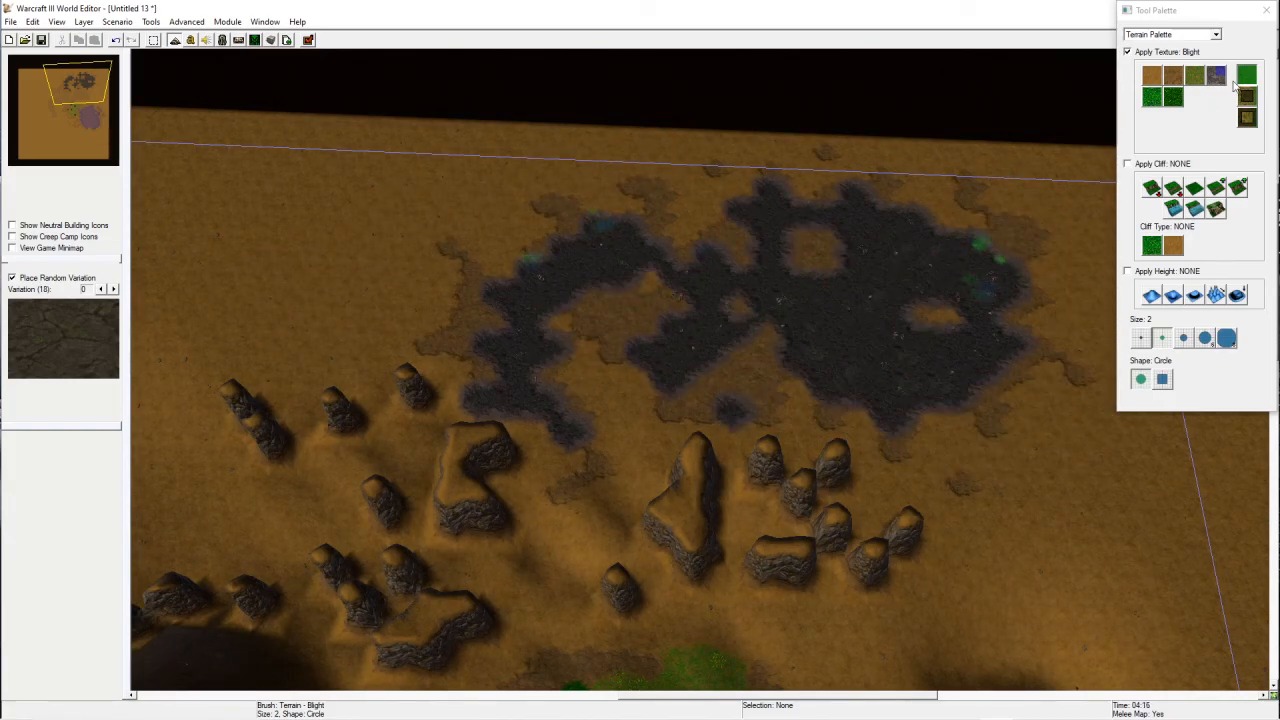
{"action": "key", "text": "ctrl+z"}
{"action": "mouse_move", "coordinate": [787, 249]}
{"action": "left_mouse_down"}
{"action": "mouse_move", "coordinate": [969, 374]}
{"action": "mouse_move", "coordinate": [997, 303]}
{"action": "left_mouse_up"}
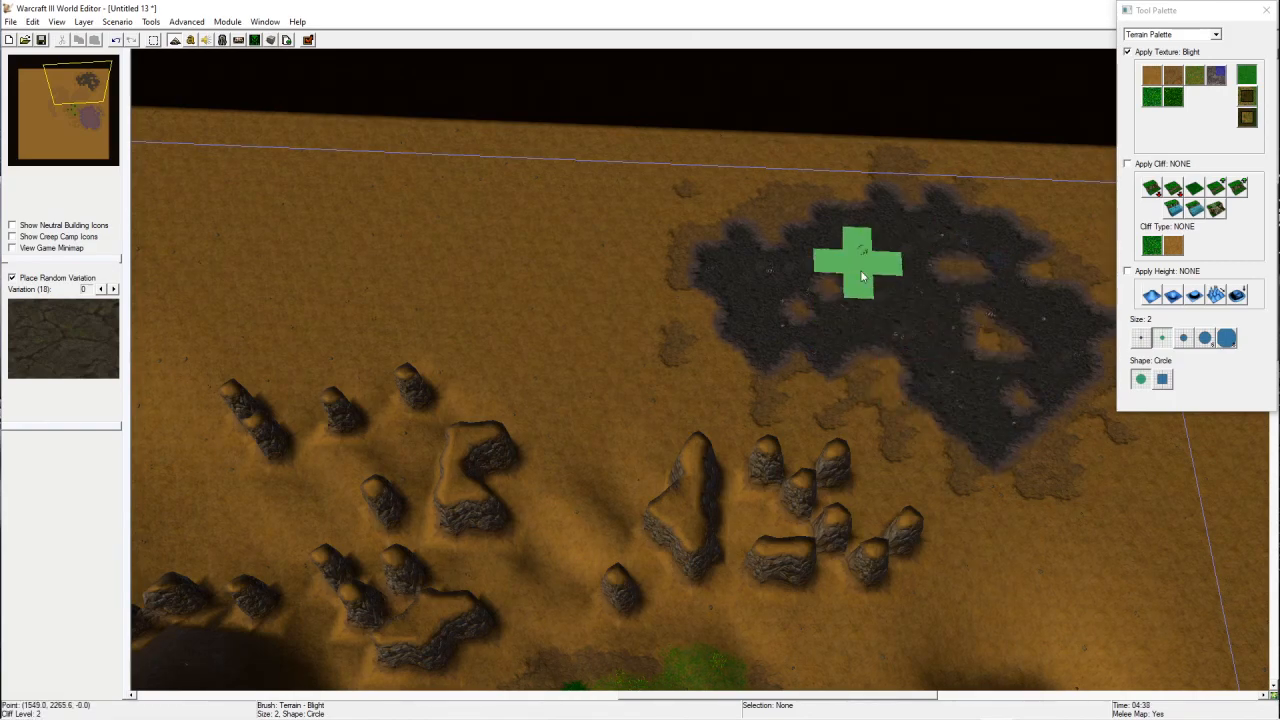
{"action": "key", "text": "ctrl+z"}
{"action": "mouse_move", "coordinate": [502, 286]}
{"action": "left_mouse_down"}
{"action": "mouse_move", "coordinate": [562, 328]}
{"action": "mouse_move", "coordinate": [549, 346]}
{"action": "mouse_move", "coordinate": [585, 455]}
{"action": "left_mouse_up"}
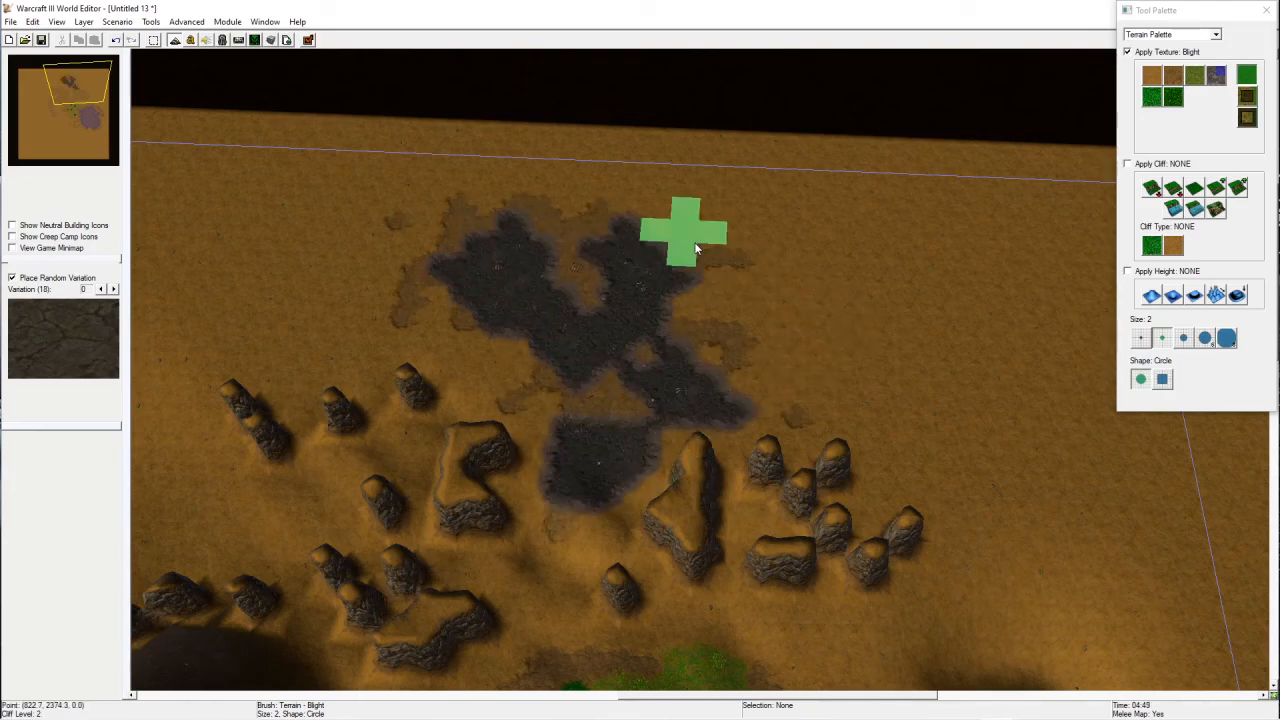
{"action": "mouse_move", "coordinate": [490, 230]}
{"action": "left_mouse_down"}
{"action": "mouse_move", "coordinate": [740, 305]}
{"action": "mouse_move", "coordinate": [888, 281]}
{"action": "mouse_move", "coordinate": [830, 282]}
{"action": "mouse_move", "coordinate": [917, 286]}
{"action": "left_mouse_up"}
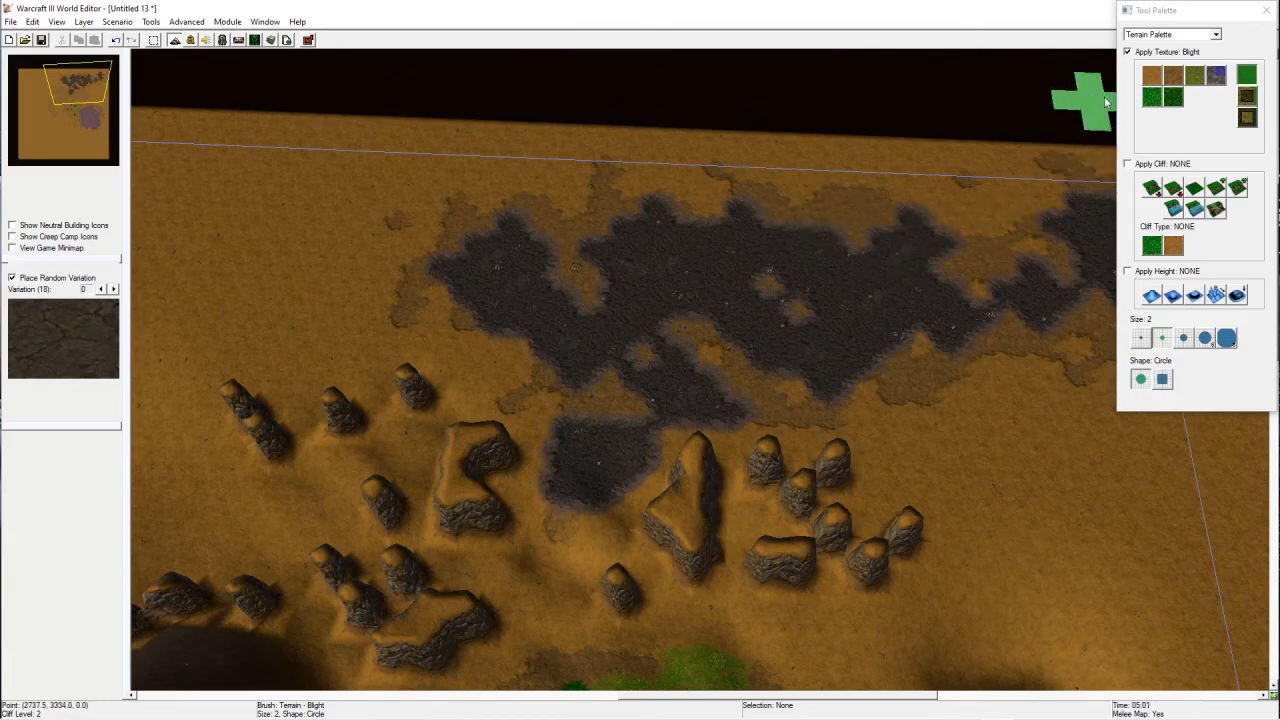
Step: Try touching up the blight edges with Dirt, then undo the recent strokes
{"action": "left_click", "coordinate": [1155, 82]}
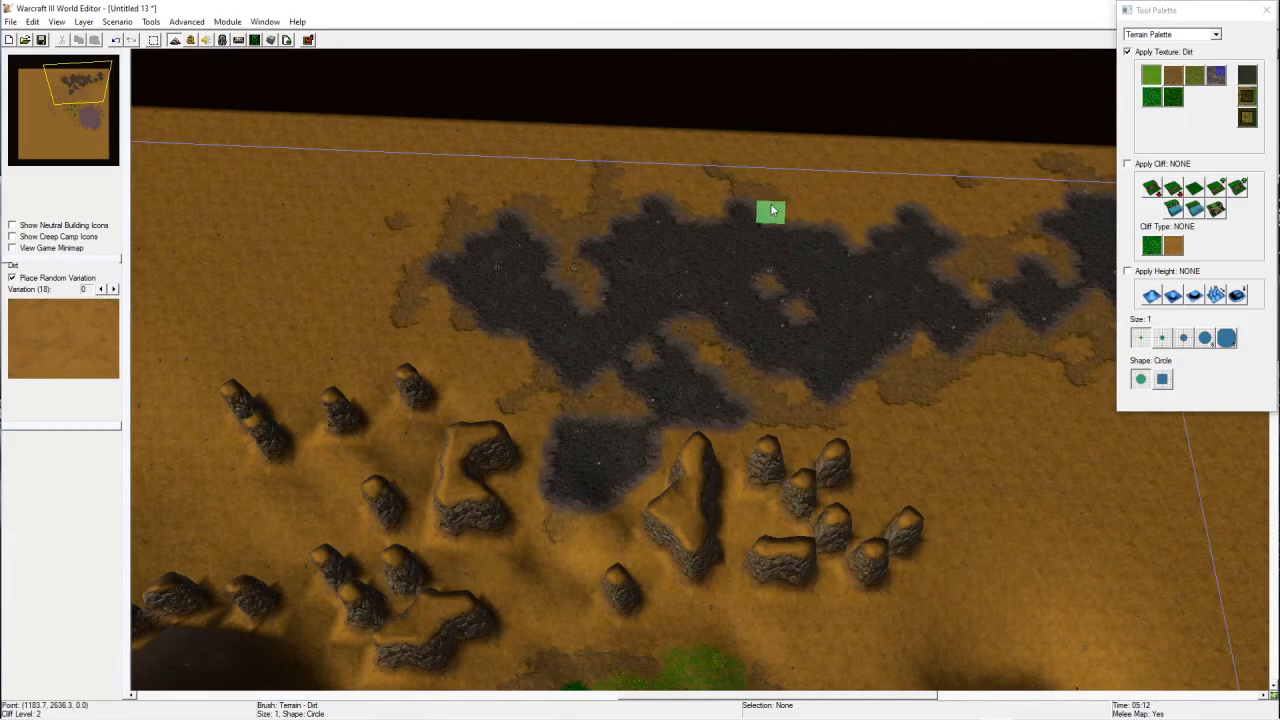
{"action": "mouse_move", "coordinate": [690, 215]}
{"action": "left_mouse_down"}
{"action": "mouse_move", "coordinate": [682, 285]}
{"action": "mouse_move", "coordinate": [615, 200]}
{"action": "left_mouse_up"}
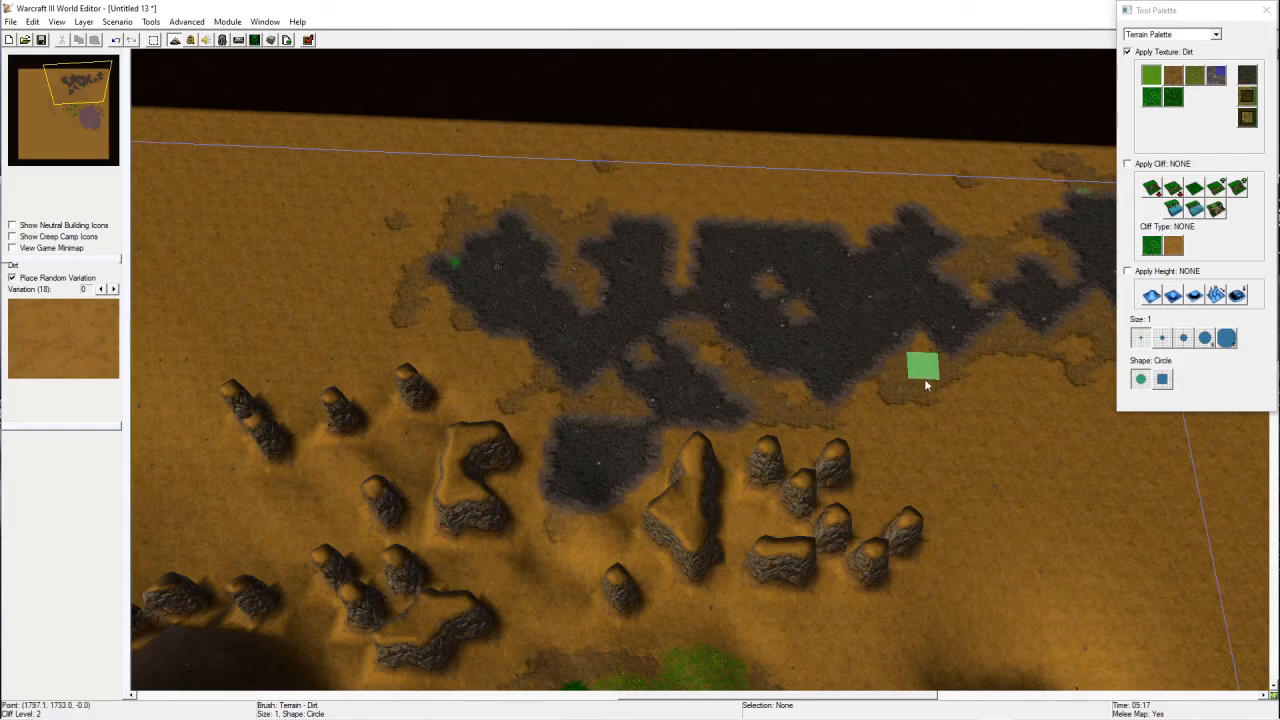
{"action": "key", "text": "ctrl+z"}
{"action": "key", "text": "ctrl+z"}
{"action": "key", "text": "ctrl+z"}
{"action": "key", "text": "ctrl+z"}
{"action": "key", "text": "ctrl+z"}
{"action": "right_click_drag", "start_coordinate": [908, 507], "coordinate": [774, 369]}
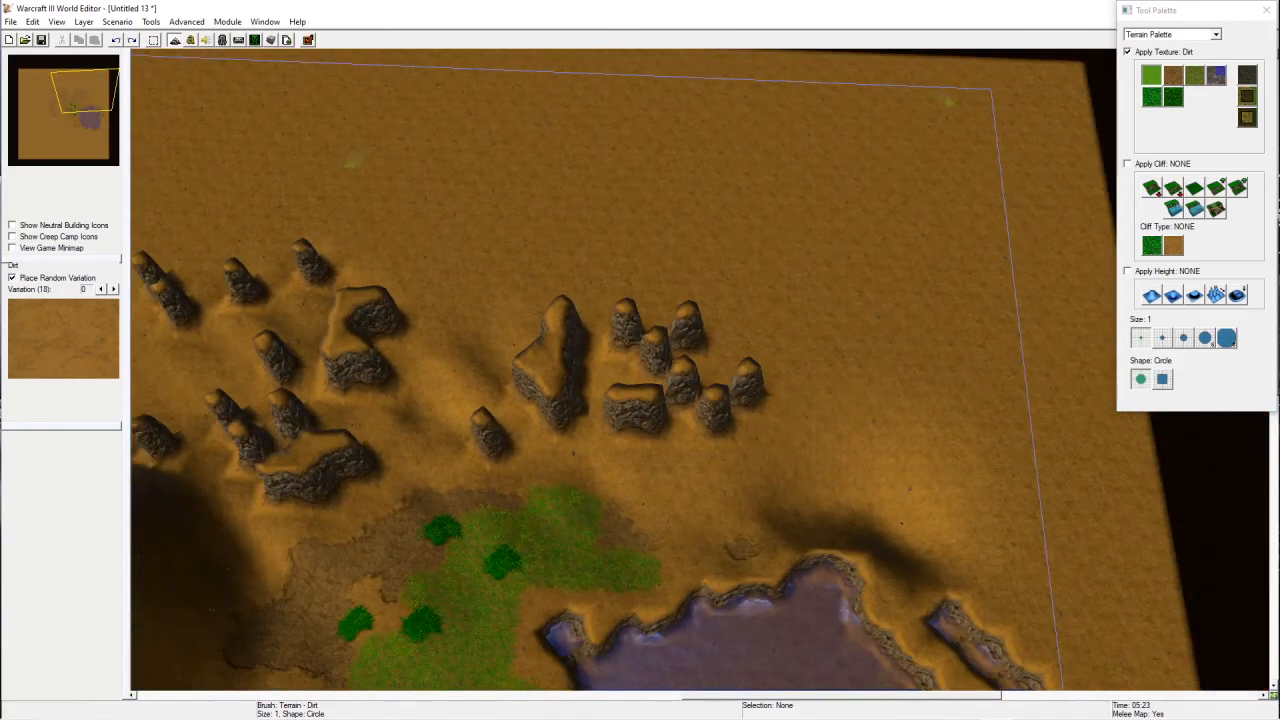
Step: Paint a Blight patch in the northeast corner and undo it
{"action": "left_click", "coordinate": [1246, 75]}
{"action": "mouse_move", "coordinate": [783, 160]}
{"action": "left_mouse_down"}
{"action": "mouse_move", "coordinate": [817, 216]}
{"action": "mouse_move", "coordinate": [850, 168]}
{"action": "mouse_move", "coordinate": [883, 270]}
{"action": "left_mouse_up"}
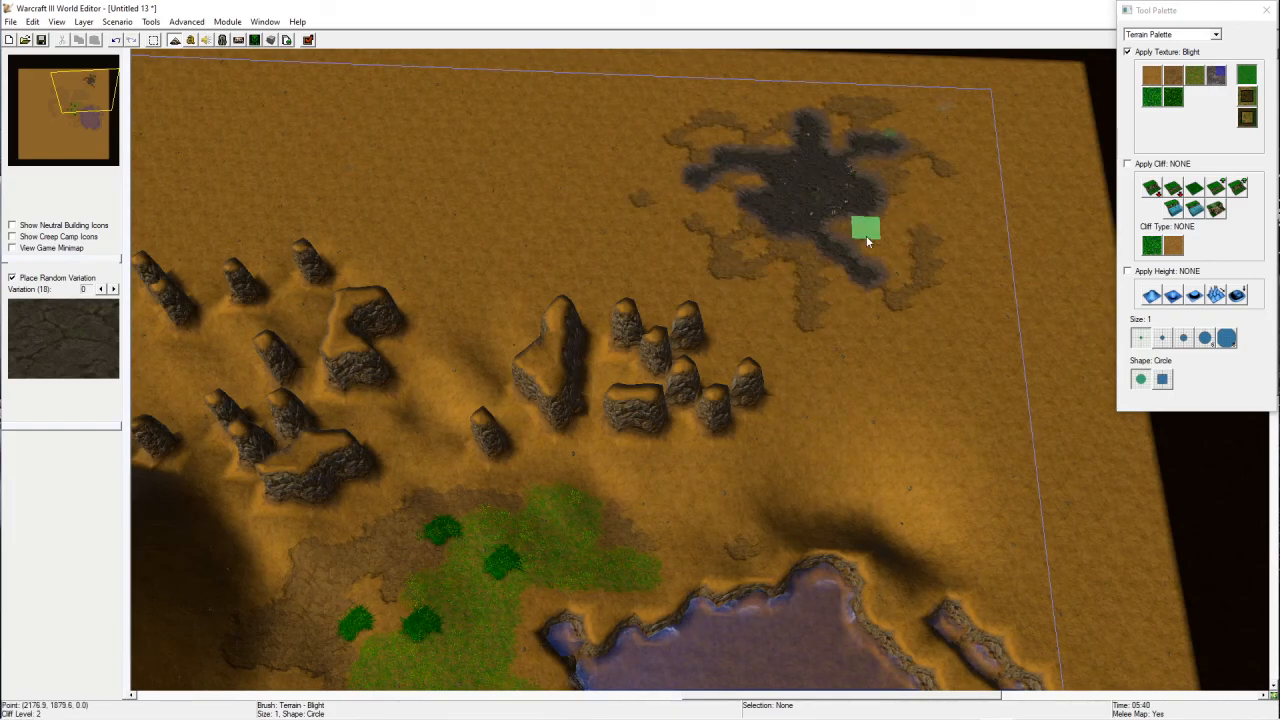
{"action": "key", "text": "ctrl+z"}
{"action": "key", "text": "ctrl+z"}
{"action": "key", "text": "ctrl+z"}
{"action": "key", "text": "ctrl+z"}
{"action": "right_click_drag", "start_coordinate": [797, 562], "coordinate": [700, 575]}
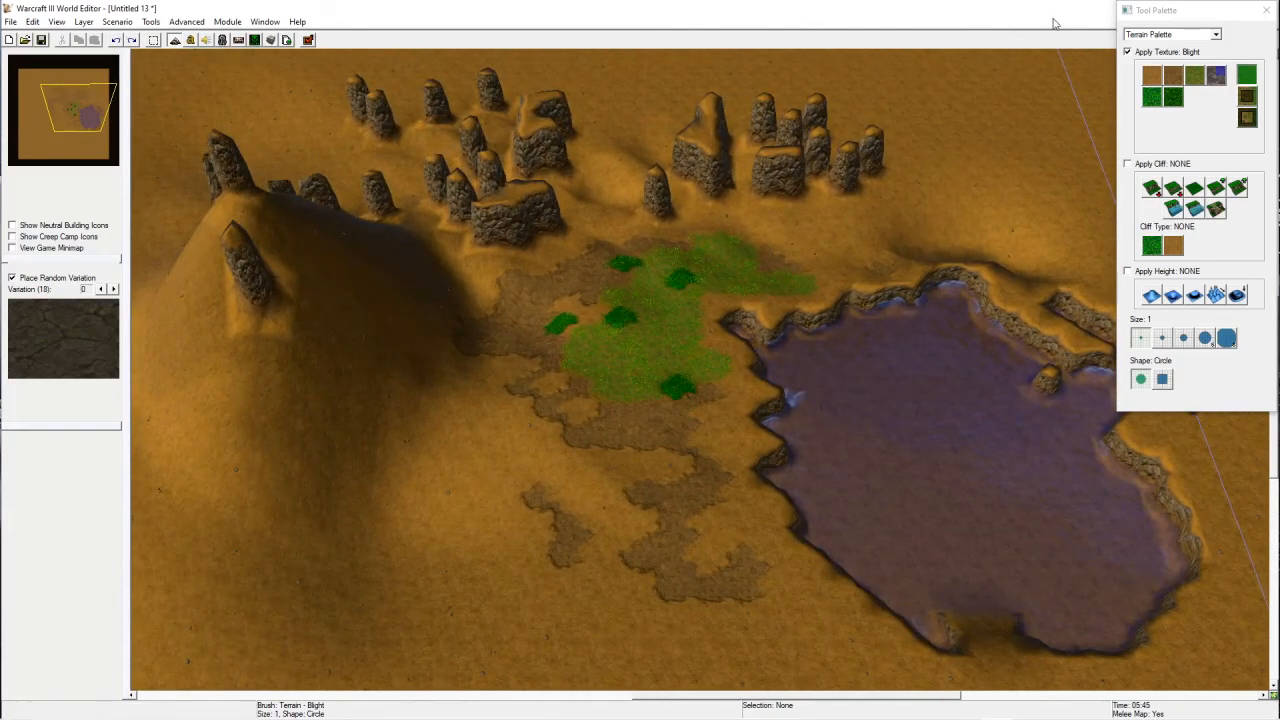
Step: Set the brush to size 3 and raise a mound northeast of the rock pillars
{"action": "right_click_drag", "start_coordinate": [866, 323], "coordinate": [1065, 283]}
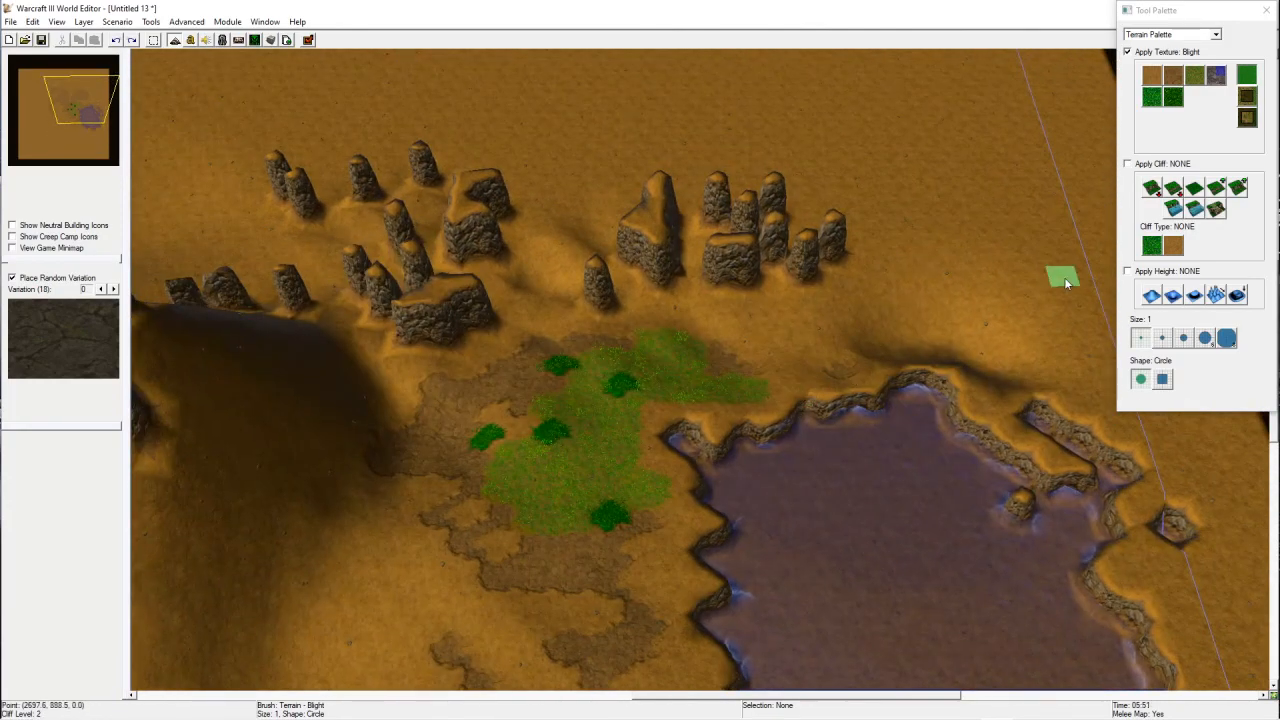
{"action": "left_click", "coordinate": [1236, 296]}
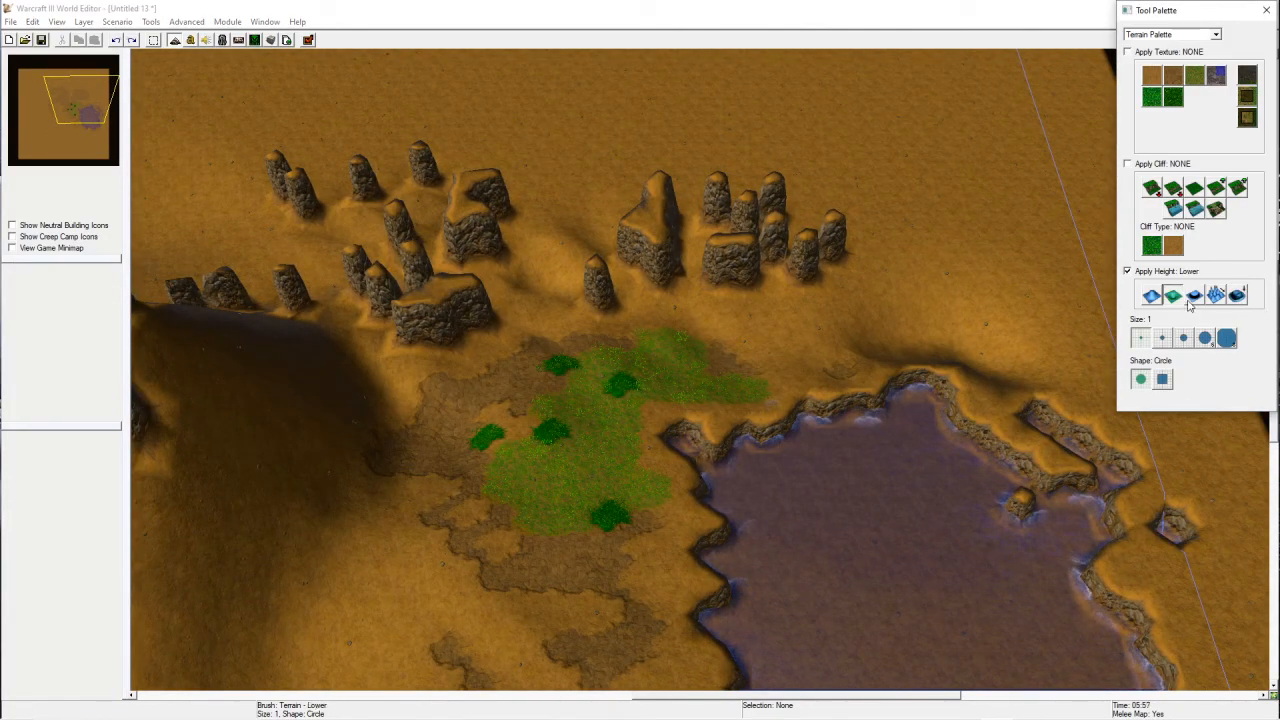
{"action": "left_click", "coordinate": [1193, 298]}
{"action": "mouse_move", "coordinate": [970, 250]}
{"action": "right_mouse_down"}
{"action": "mouse_move", "coordinate": [925, 274]}
{"action": "mouse_move", "coordinate": [873, 405]}
{"action": "right_mouse_up"}
{"action": "left_click", "coordinate": [1205, 341]}
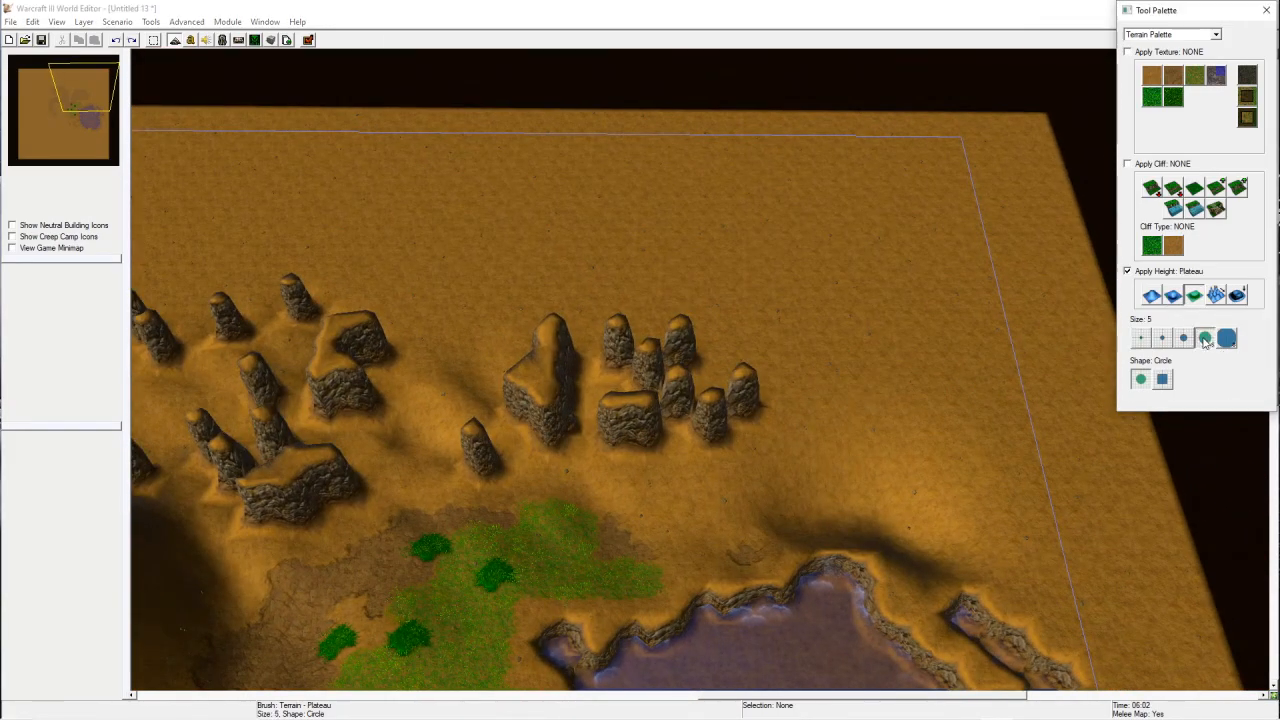
{"action": "left_click", "coordinate": [1183, 339]}
{"action": "left_click", "coordinate": [1152, 296]}
{"action": "mouse_move", "coordinate": [858, 262]}
{"action": "left_mouse_down"}
{"action": "mouse_move", "coordinate": [865, 254]}
{"action": "mouse_move", "coordinate": [840, 293]}
{"action": "left_mouse_up"}
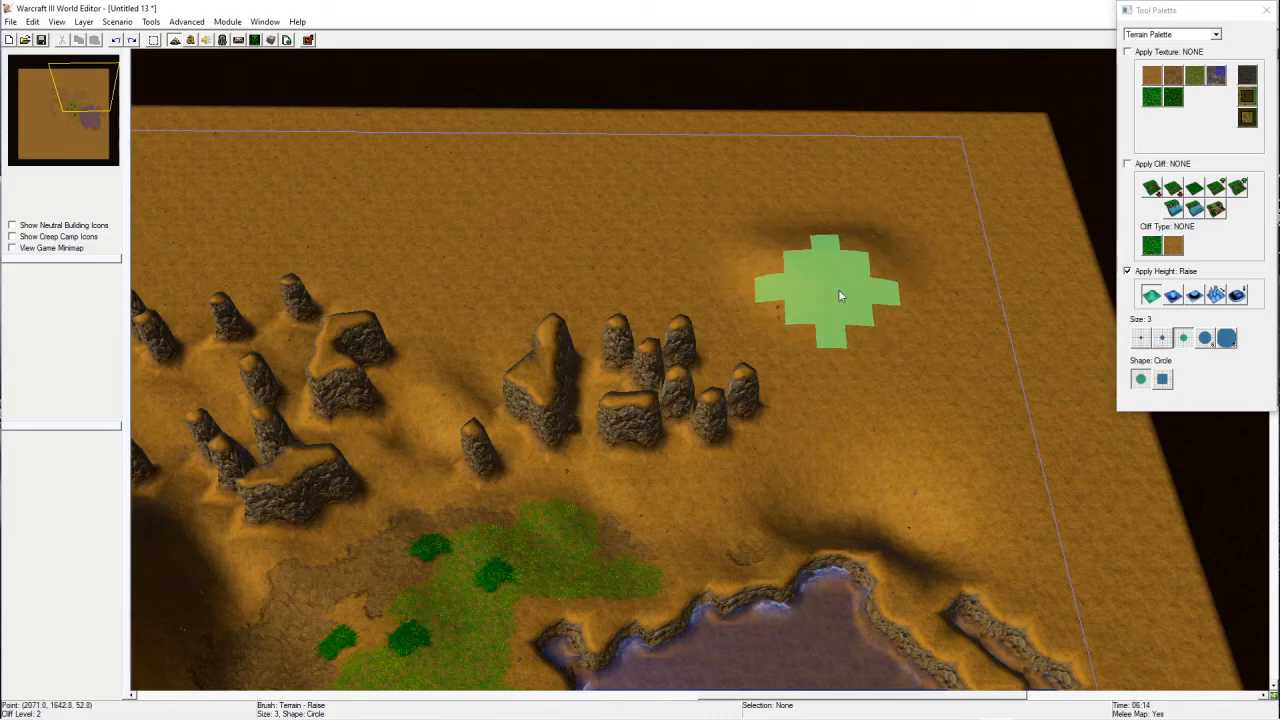
Step: Use Plateau to level the ground from the mound westward toward the rock pillars
{"action": "left_click", "coordinate": [1194, 296]}
{"action": "mouse_move", "coordinate": [840, 291]}
{"action": "left_mouse_down"}
{"action": "mouse_move", "coordinate": [804, 274]}
{"action": "mouse_move", "coordinate": [740, 385]}
{"action": "mouse_move", "coordinate": [525, 335]}
{"action": "mouse_move", "coordinate": [830, 238]}
{"action": "mouse_move", "coordinate": [662, 378]}
{"action": "mouse_move", "coordinate": [778, 228]}
{"action": "mouse_move", "coordinate": [555, 412]}
{"action": "mouse_move", "coordinate": [596, 218]}
{"action": "mouse_move", "coordinate": [516, 303]}
{"action": "mouse_move", "coordinate": [440, 346]}
{"action": "left_mouse_up"}
{"action": "right_click_drag", "start_coordinate": [720, 549], "coordinate": [745, 252], "text": "ctrl"}
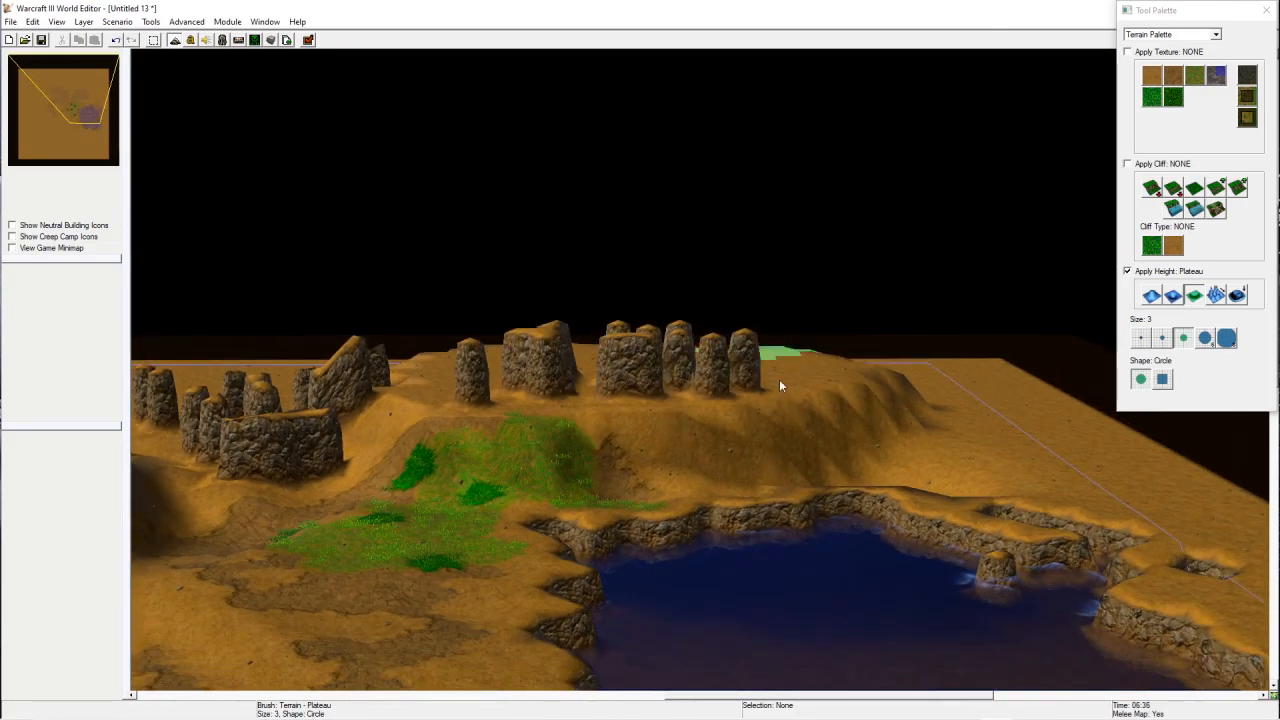
{"action": "mouse_move", "coordinate": [634, 482]}
{"action": "right_mouse_down"}
{"action": "mouse_move", "coordinate": [686, 468]}
{"action": "mouse_move", "coordinate": [930, 333]}
{"action": "right_mouse_up"}
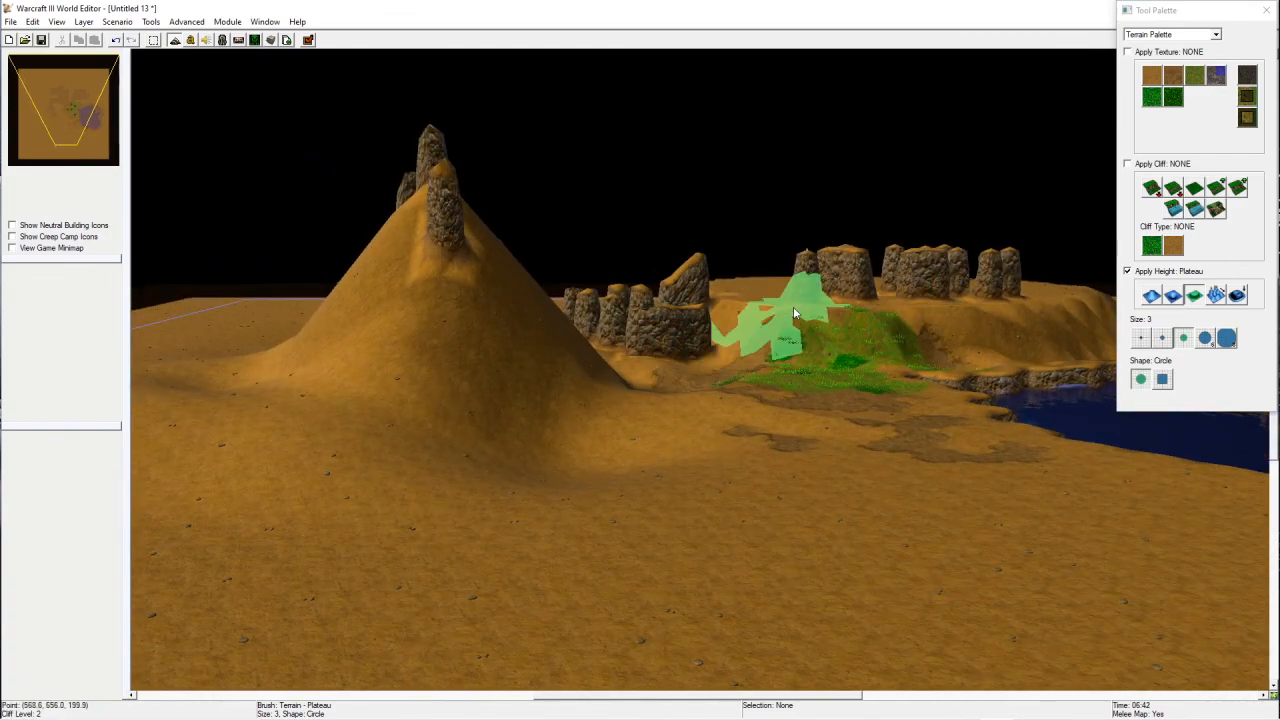
Step: Orbit around the map to examine the shaped terrain around the hill, rock pillars and lake
{"action": "right_click_drag", "start_coordinate": [900, 552], "coordinate": [460, 498]}
{"action": "right_click_drag", "start_coordinate": [934, 348], "coordinate": [900, 342], "text": "ctrl"}
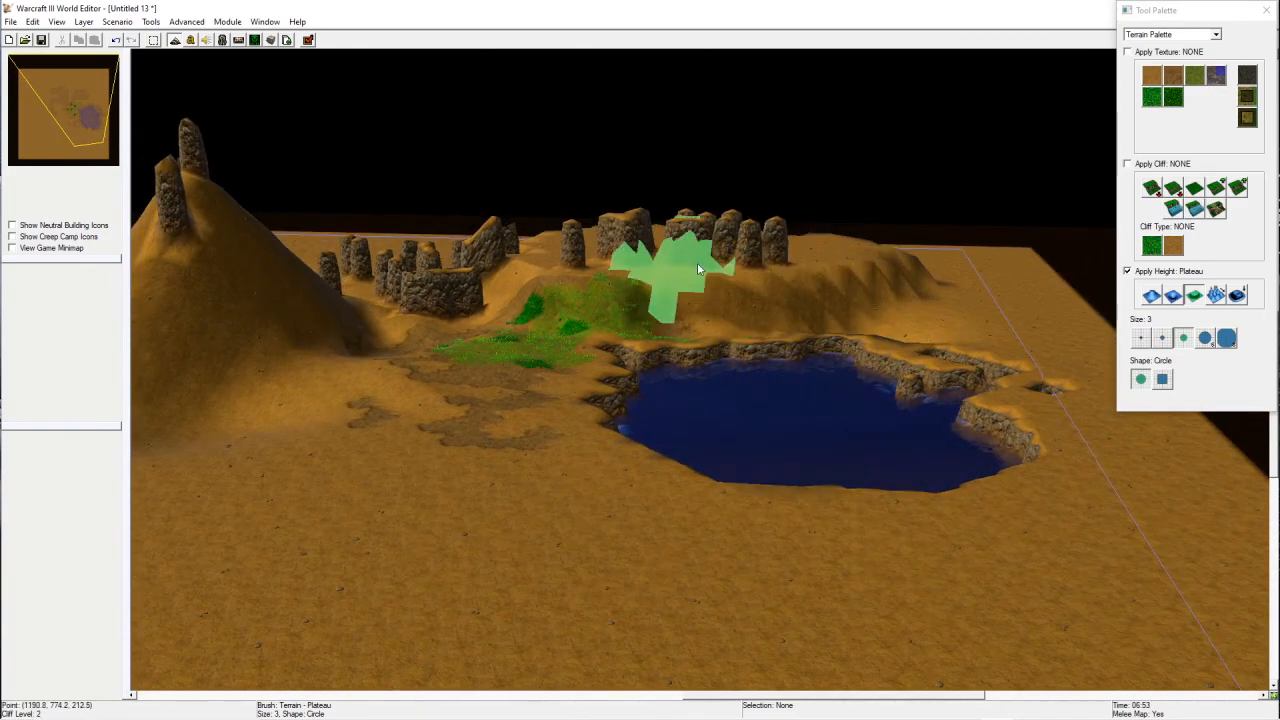
{"action": "right_click_drag", "start_coordinate": [690, 318], "coordinate": [653, 474], "text": "ctrl"}
{"action": "mouse_move", "coordinate": [735, 390]}
{"action": "right_mouse_down", "text": "ctrl"}
{"action": "mouse_move", "coordinate": [813, 484]}
{"action": "mouse_move", "coordinate": [755, 491]}
{"action": "mouse_move", "coordinate": [777, 481]}
{"action": "right_mouse_up", "text": "ctrl"}
{"action": "right_click_drag", "start_coordinate": [717, 521], "coordinate": [785, 457], "text": "ctrl"}
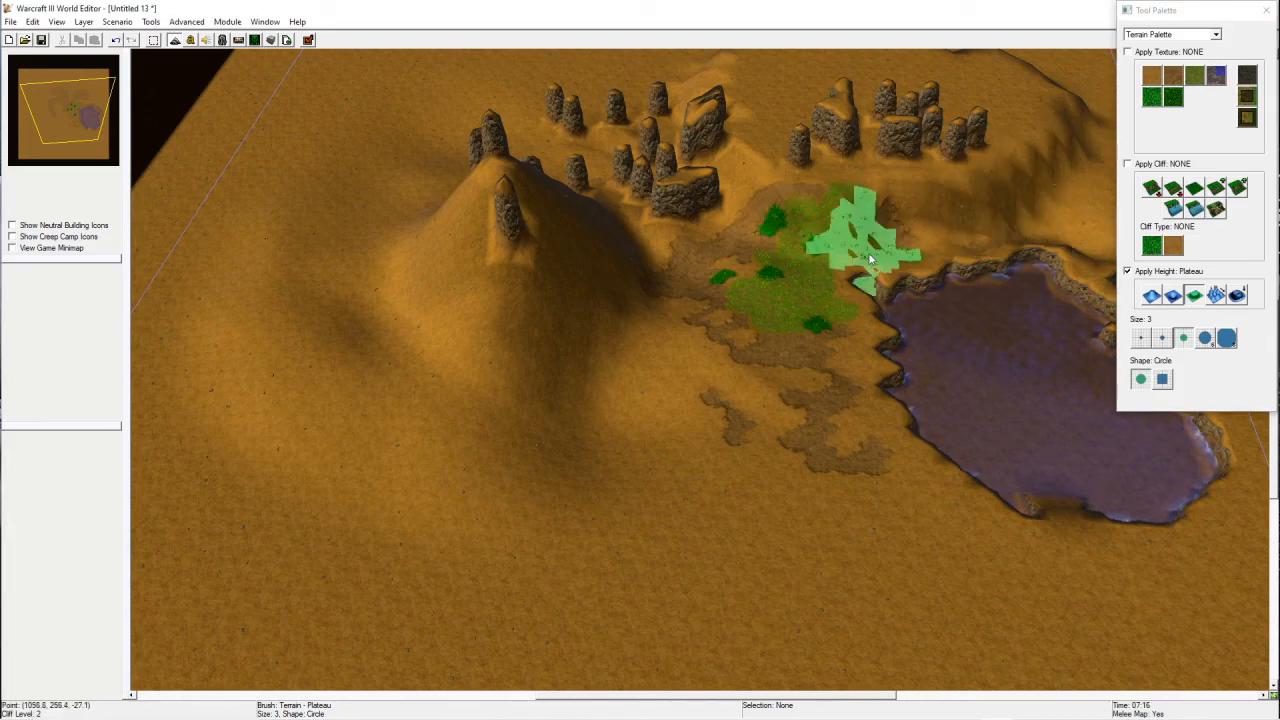
{"action": "mouse_move", "coordinate": [890, 283]}
{"action": "right_mouse_down"}
{"action": "mouse_move", "coordinate": [722, 436]}
{"action": "mouse_move", "coordinate": [822, 226]}
{"action": "mouse_move", "coordinate": [783, 262]}
{"action": "right_mouse_up"}
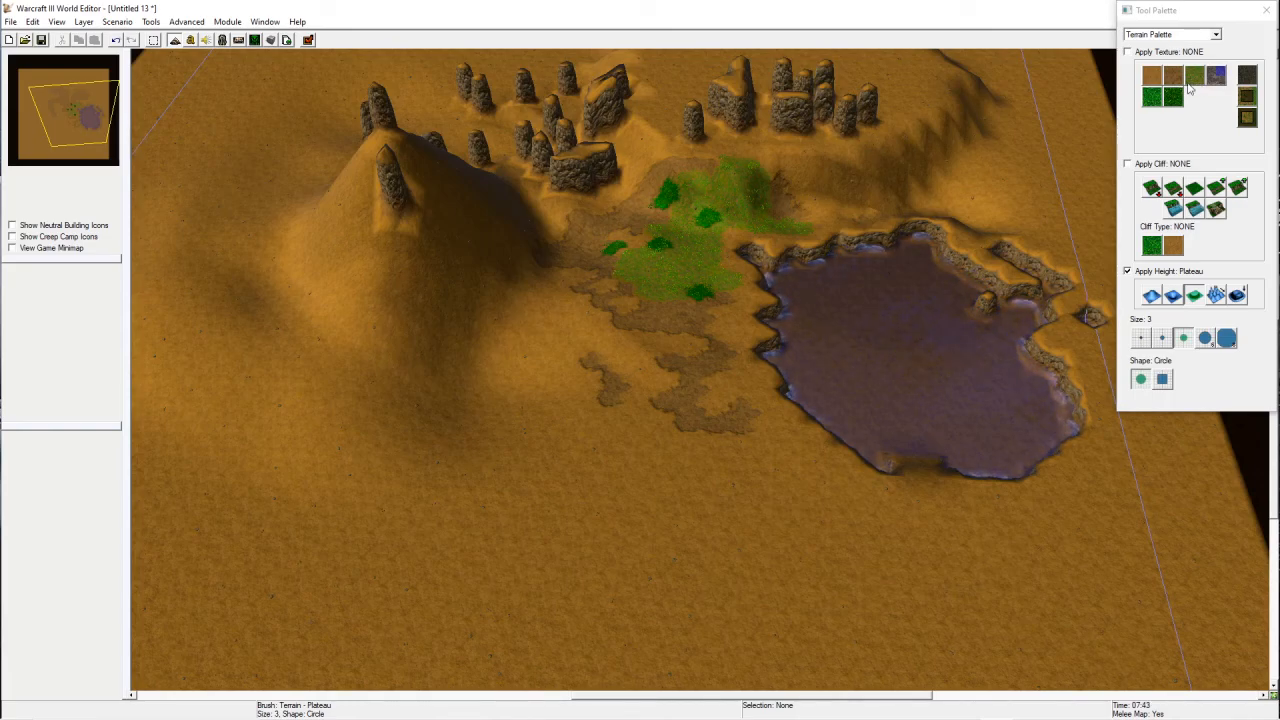
{"action": "right_click_drag", "start_coordinate": [814, 171], "coordinate": [771, 323]}
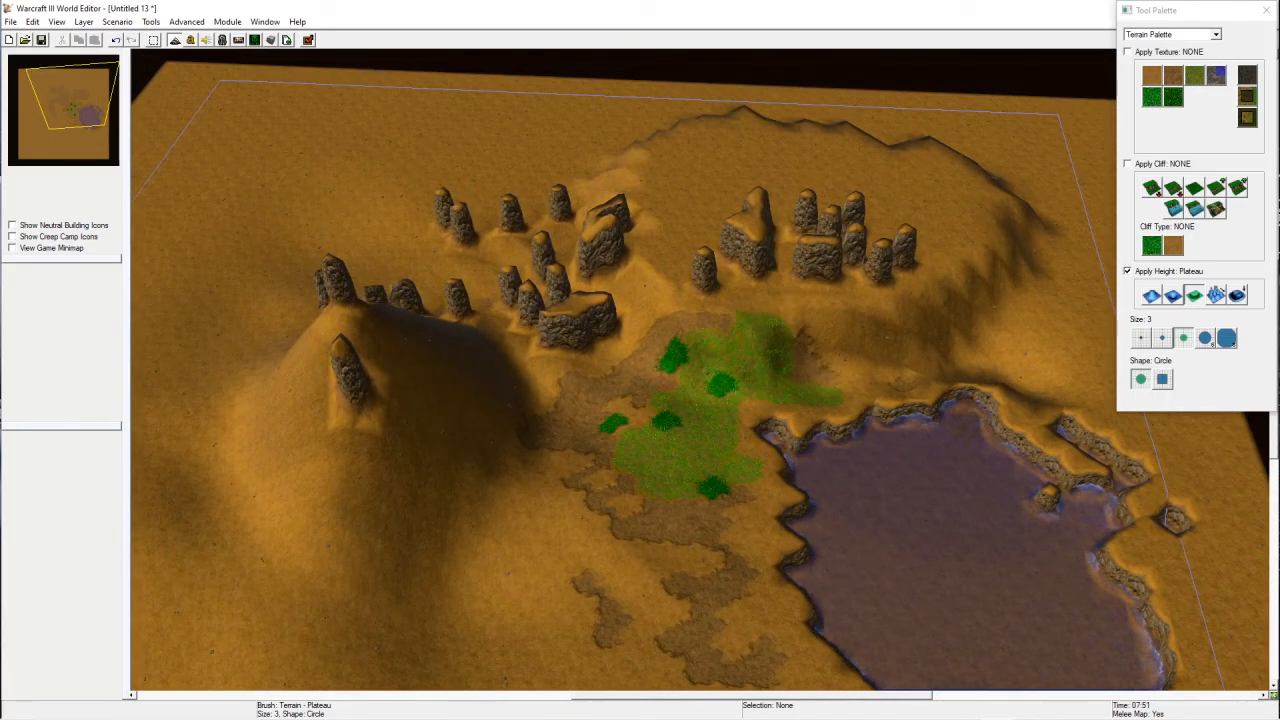
{"action": "right_click_drag", "start_coordinate": [690, 558], "coordinate": [731, 434]}
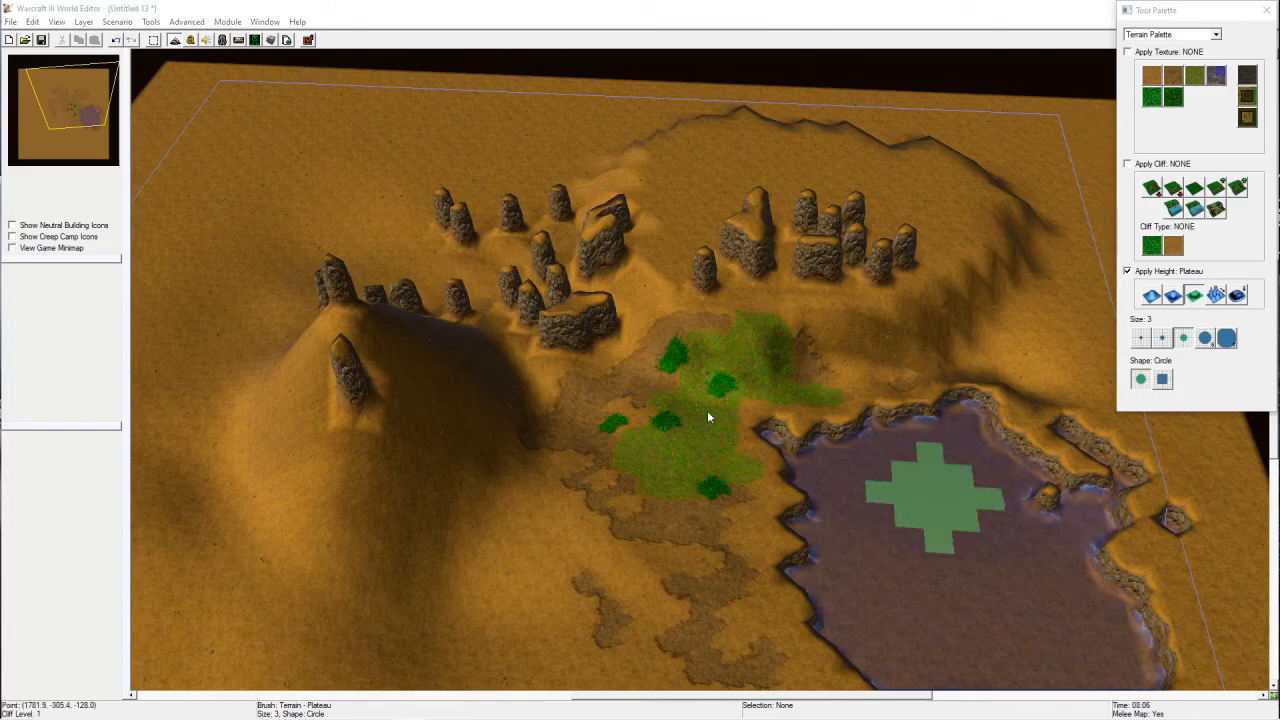
Step: Open the Doodad Palette and switch its tileset to Cityscape
{"action": "left_click", "coordinate": [1166, 34]}
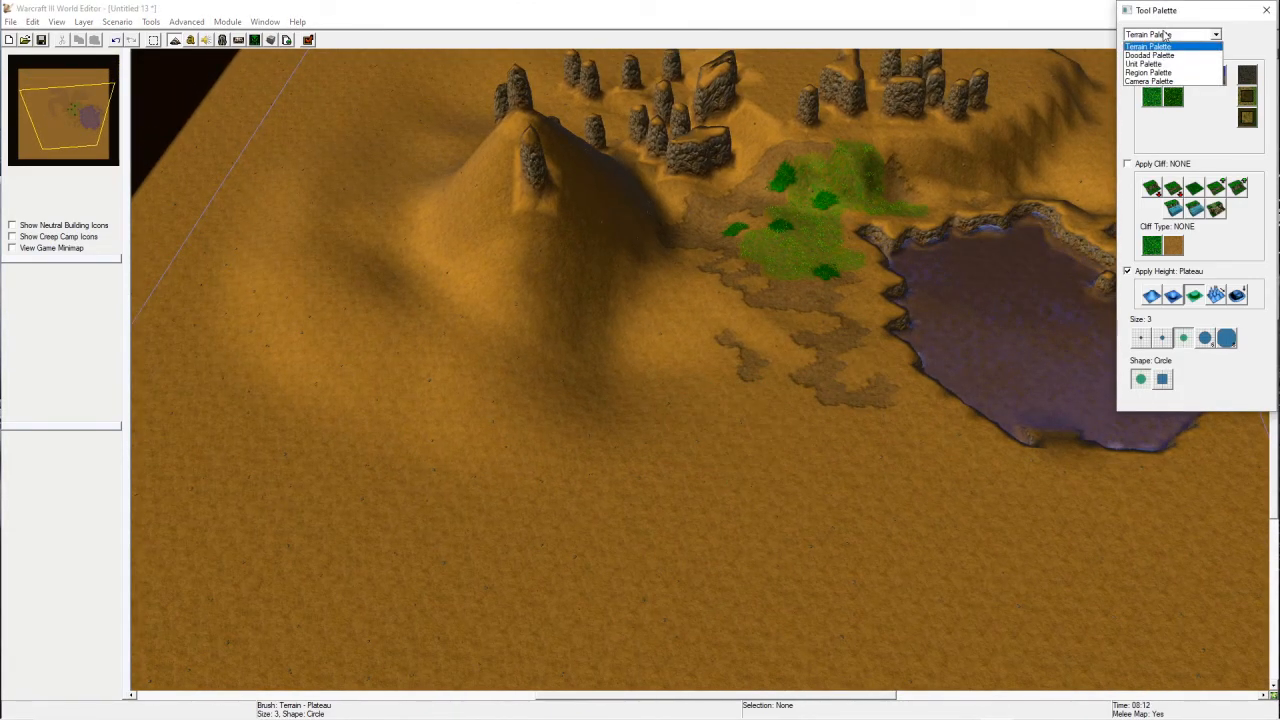
{"action": "left_click", "coordinate": [1156, 56]}
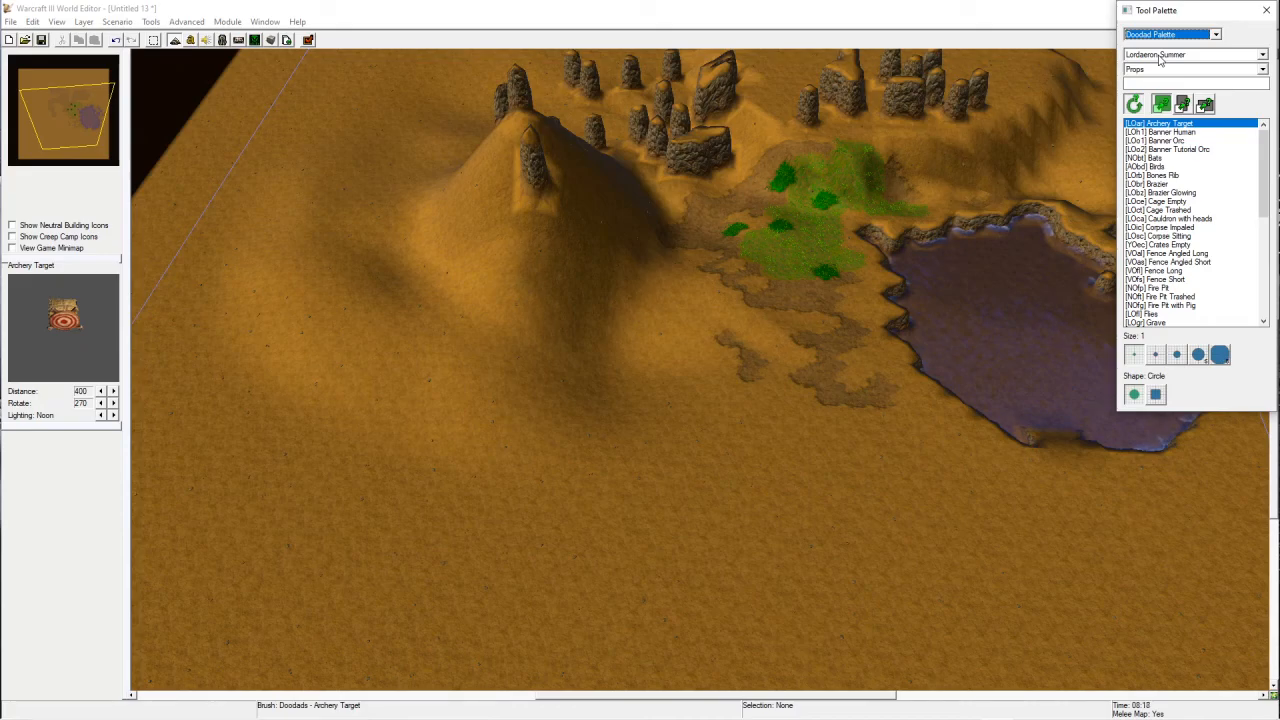
{"action": "scroll", "coordinate": [746, 452], "scroll_direction": "up", "scroll_amount": 5}
{"action": "right_click_drag", "start_coordinate": [781, 431], "coordinate": [822, 455]}
{"action": "scroll", "coordinate": [880, 425], "scroll_direction": "down", "scroll_amount": 4}
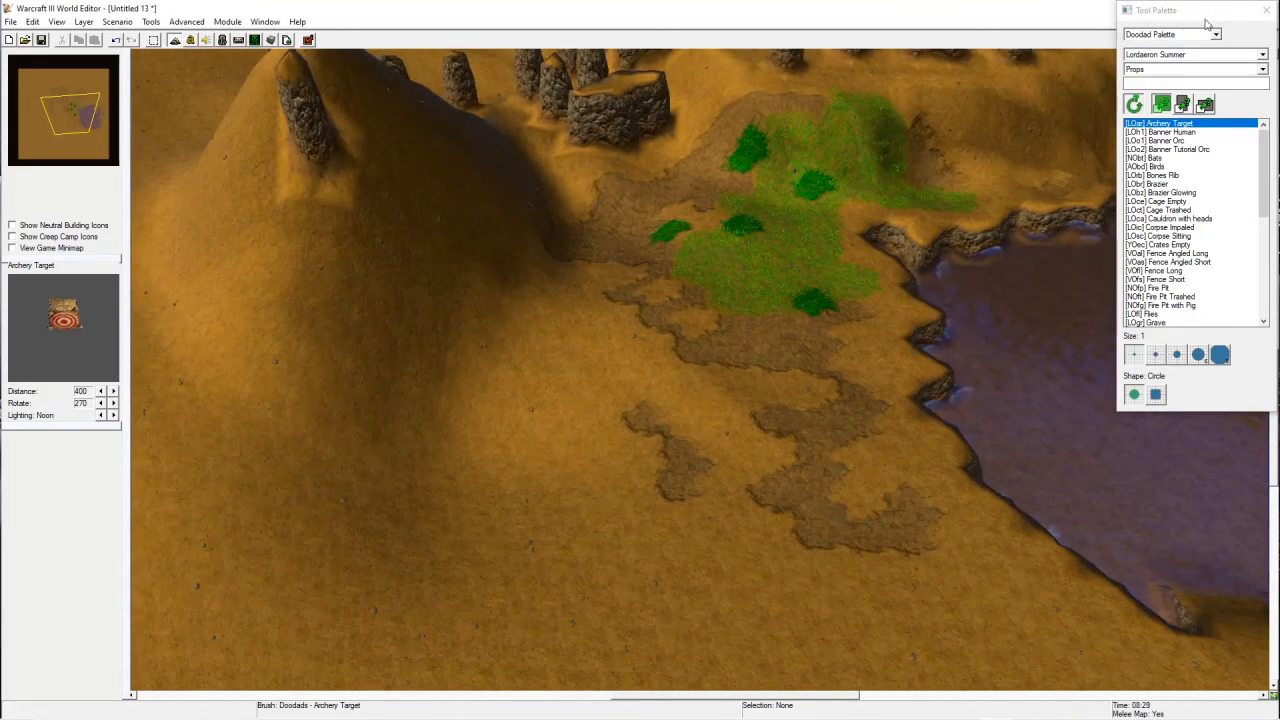
{"action": "left_click", "coordinate": [1159, 56]}
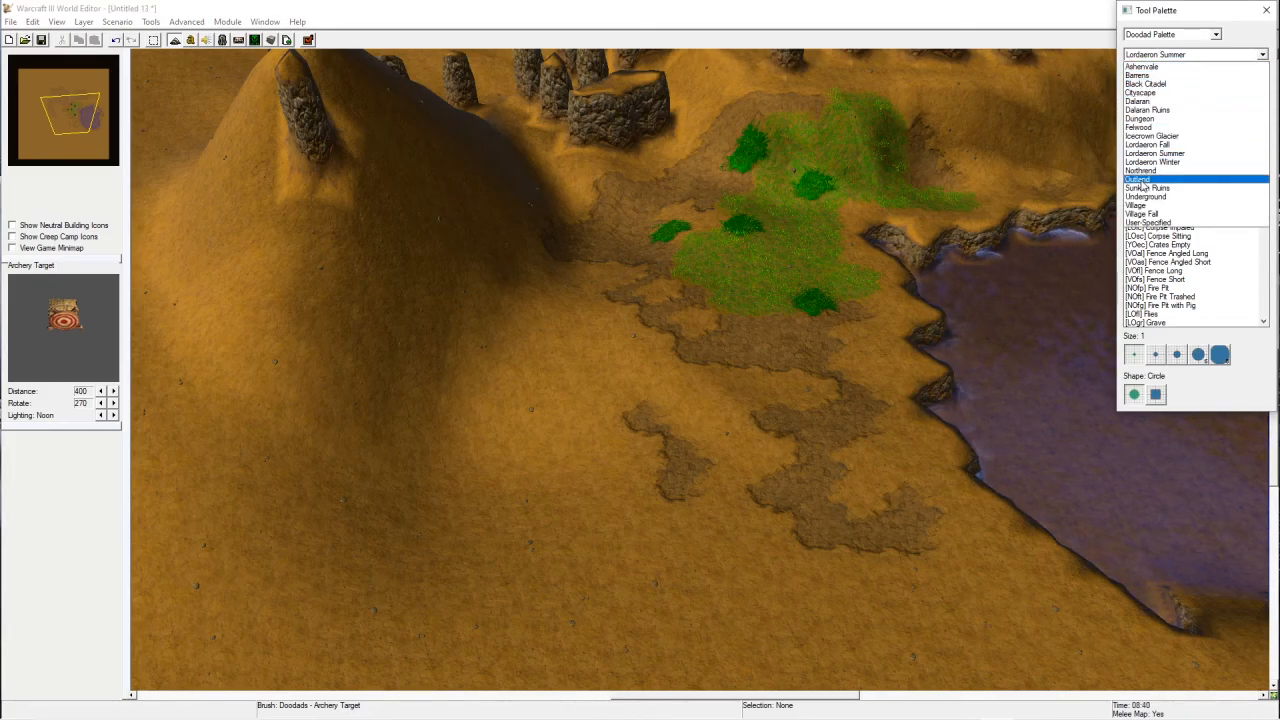
{"action": "left_click", "coordinate": [1142, 93]}
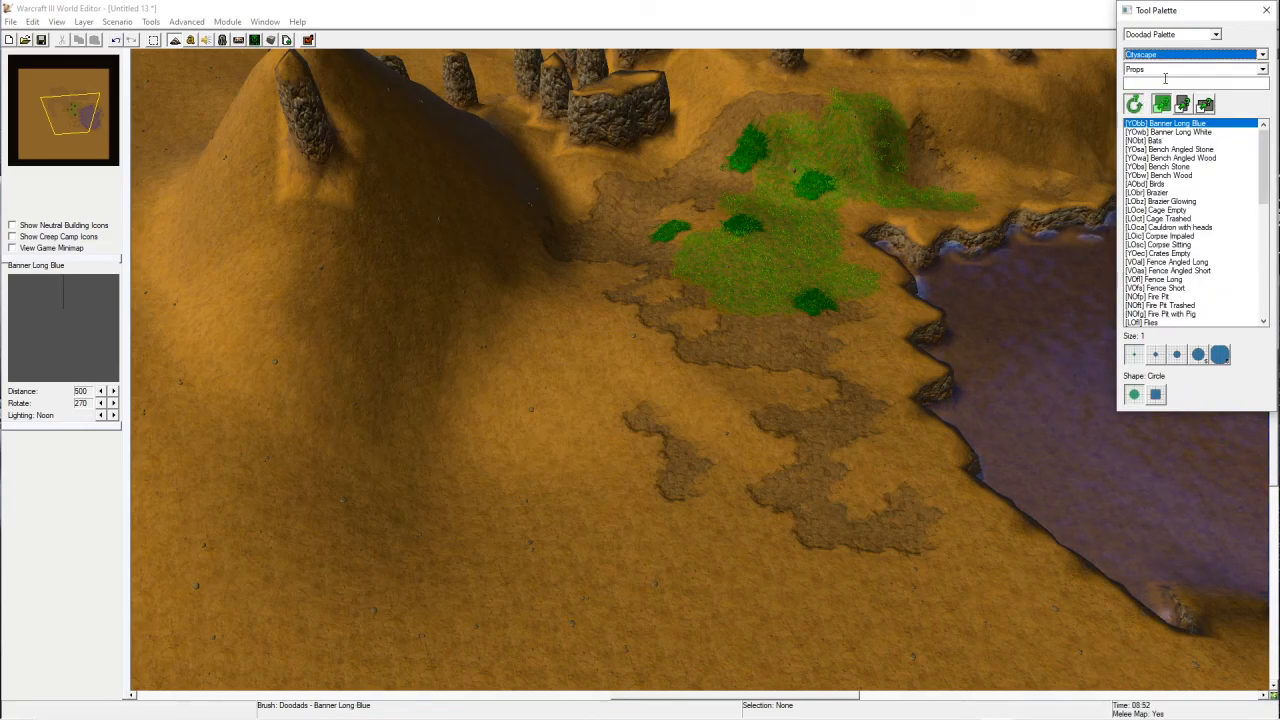
Step: Place two City Building (Diagonal 2, Purple) doodads on the open ground south of the hill
{"action": "left_click", "coordinate": [1177, 70]}
{"action": "left_click", "coordinate": [1150, 121]}
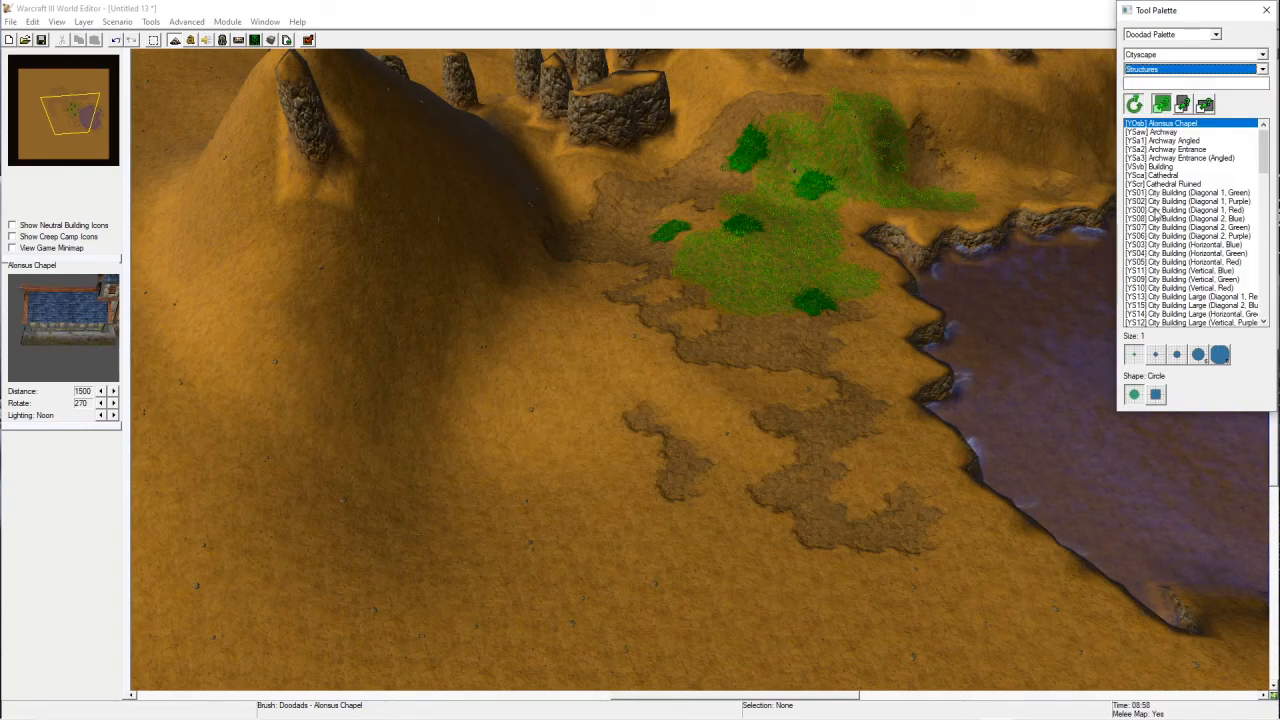
{"action": "left_click", "coordinate": [1187, 236]}
{"action": "right_click_drag", "start_coordinate": [675, 450], "coordinate": [710, 311]}
{"action": "left_click", "coordinate": [598, 306]}
{"action": "left_click", "coordinate": [796, 480]}
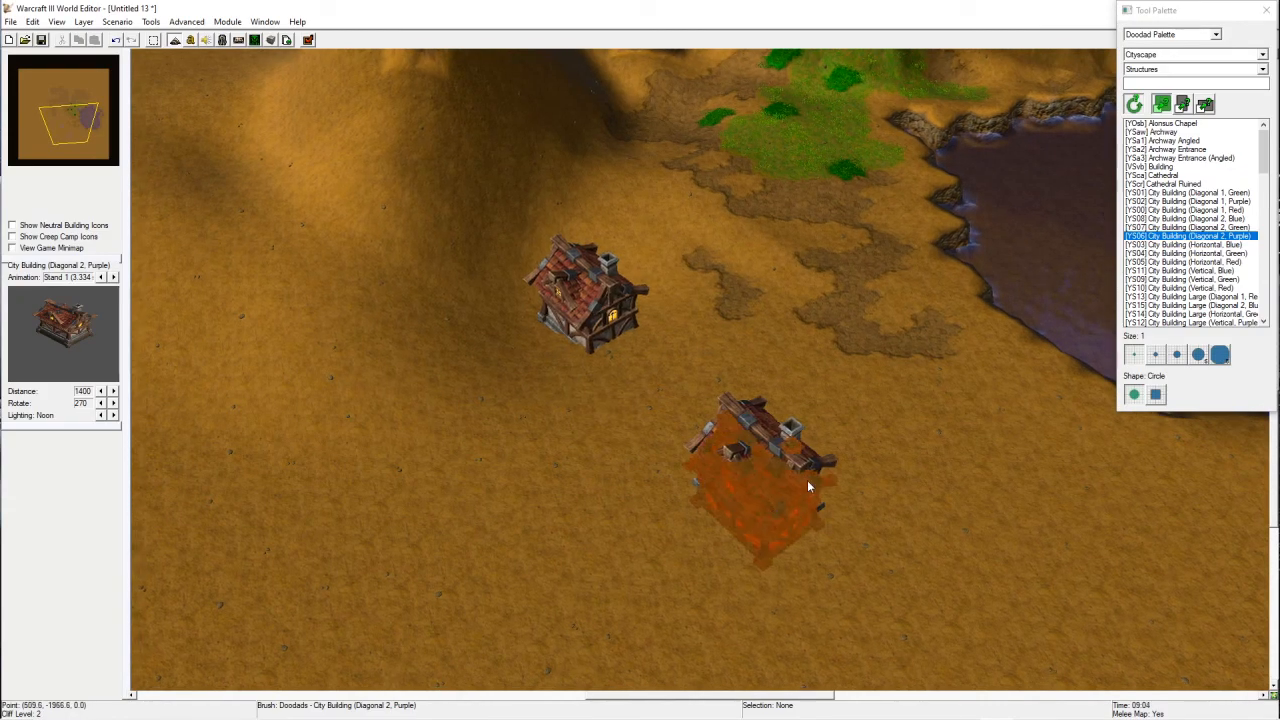
Step: Add a Cathedral west of the houses and four Building doodads between them
{"action": "right_click_drag", "start_coordinate": [807, 482], "coordinate": [960, 340]}
{"action": "left_click", "coordinate": [1178, 176]}
{"action": "left_click", "coordinate": [443, 277]}
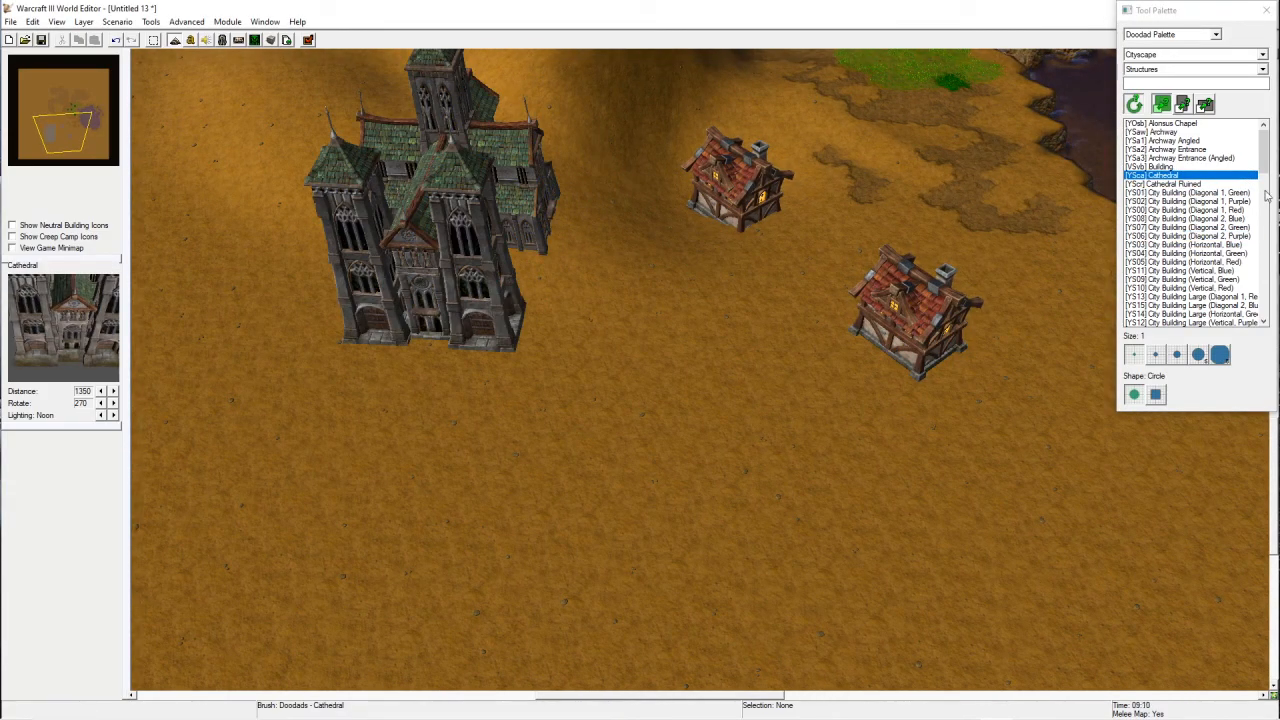
{"action": "left_click", "coordinate": [1150, 166]}
{"action": "left_click", "coordinate": [645, 400]}
{"action": "left_click", "coordinate": [668, 470]}
{"action": "left_click", "coordinate": [745, 355]}
{"action": "left_click", "coordinate": [790, 440]}
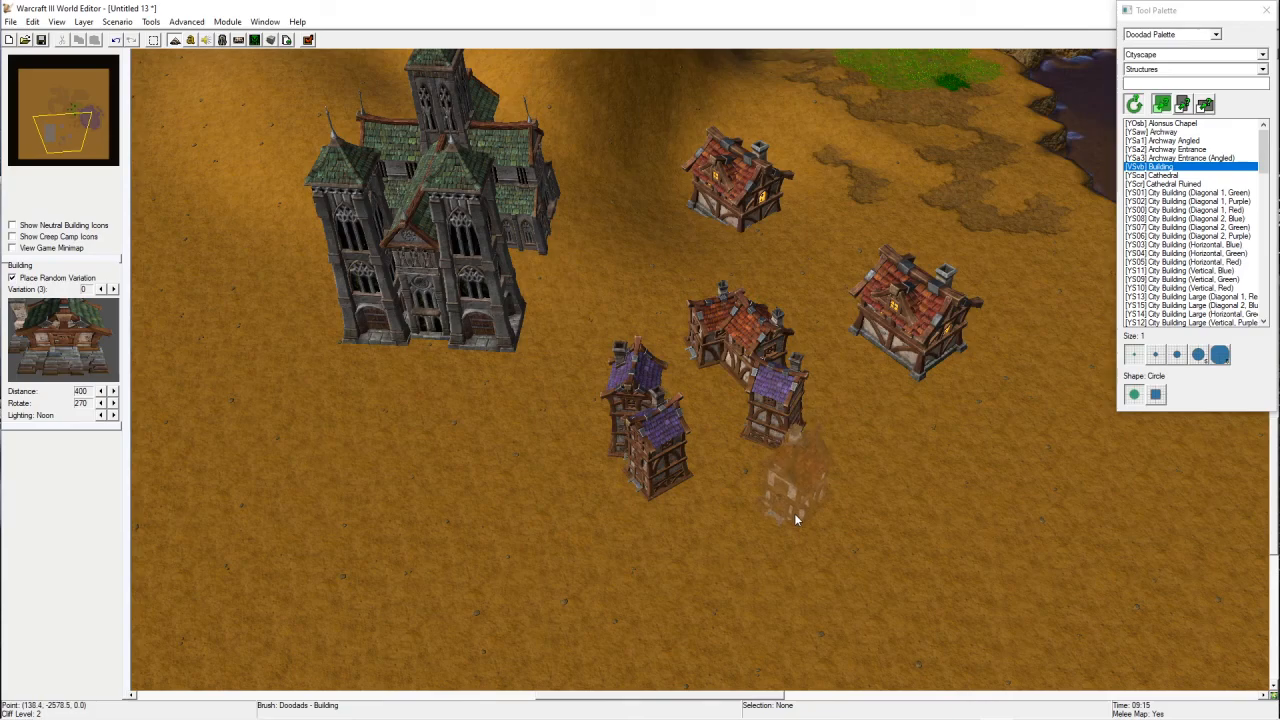
Step: Place three Stone Wall (Diagonal 2) segments from the Trees/Destructibles category south of the small buildings
{"action": "left_click", "coordinate": [1165, 53]}
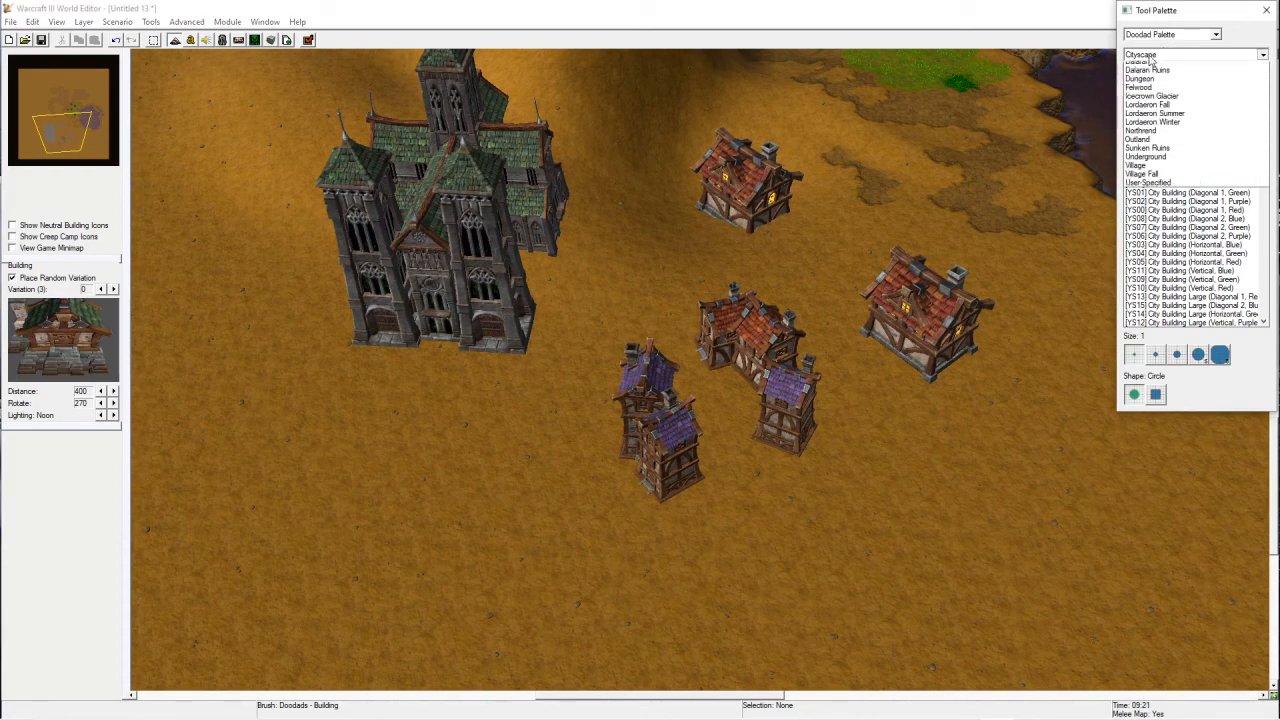
{"action": "left_click", "coordinate": [1150, 57]}
{"action": "left_click", "coordinate": [1155, 69]}
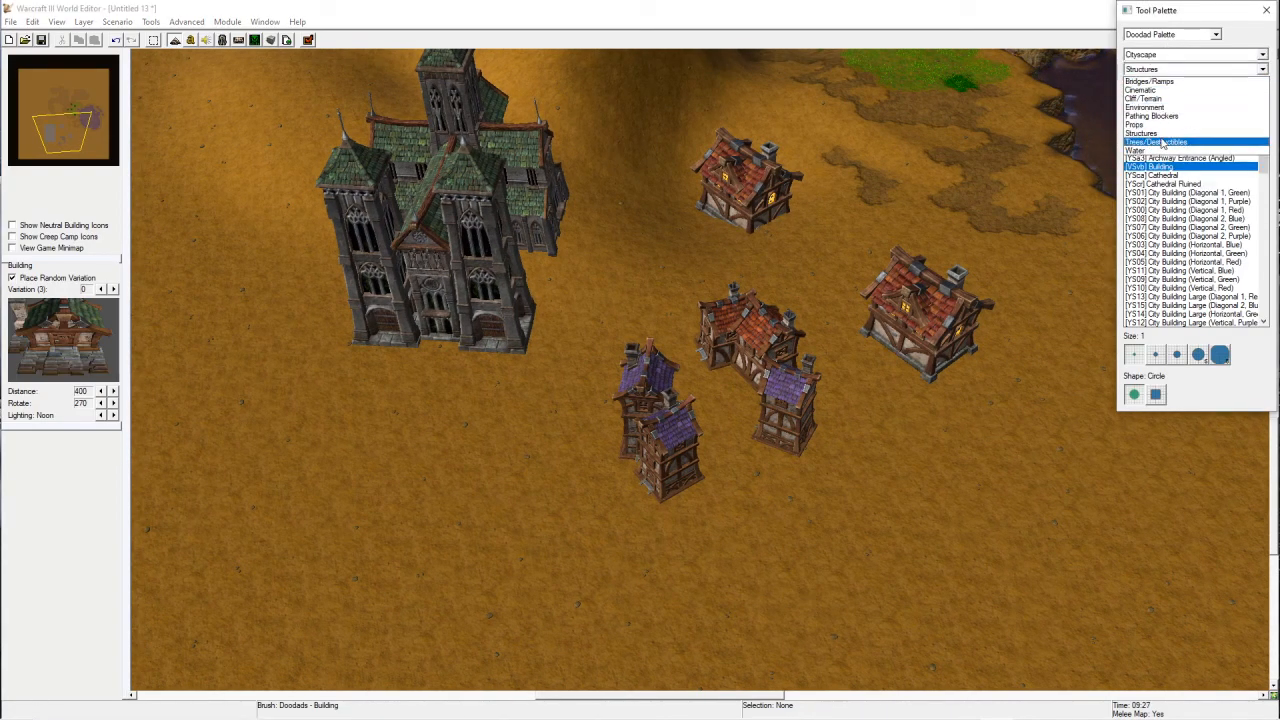
{"action": "left_click", "coordinate": [1150, 133]}
{"action": "left_click", "coordinate": [1190, 70]}
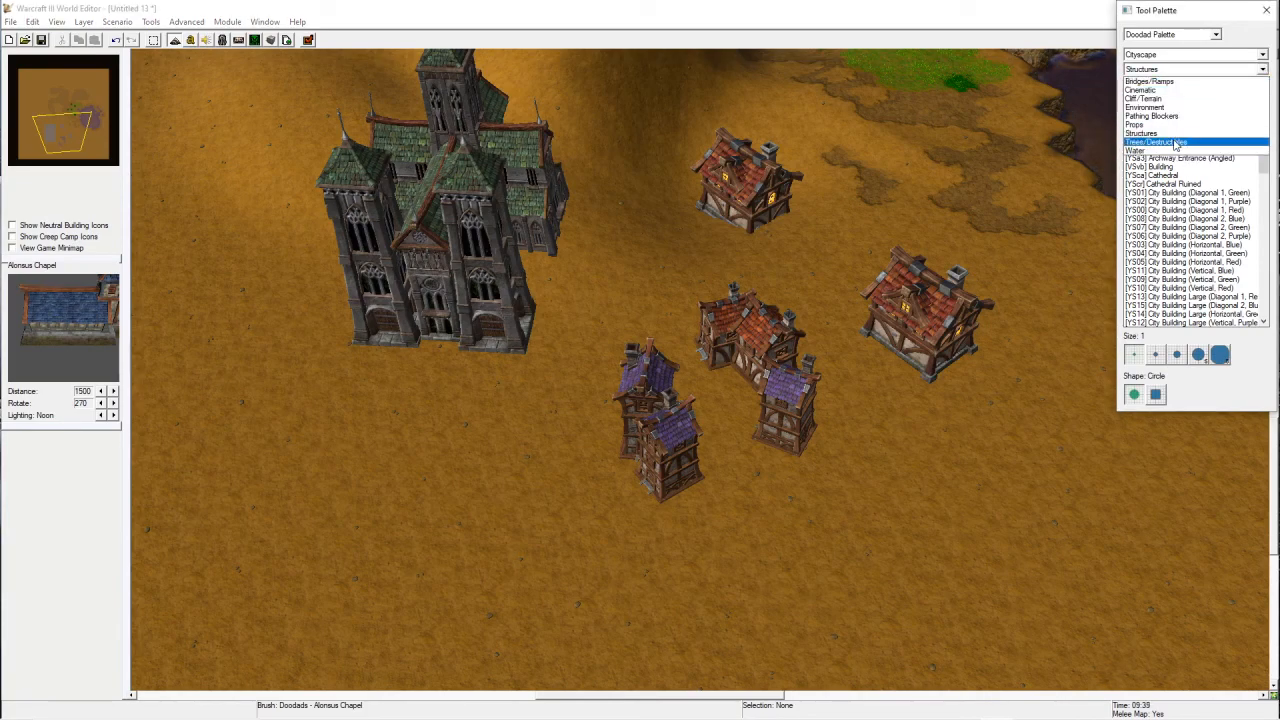
{"action": "left_click", "coordinate": [1176, 143]}
{"action": "scroll", "coordinate": [1205, 220], "scroll_direction": "down", "scroll_amount": 5}
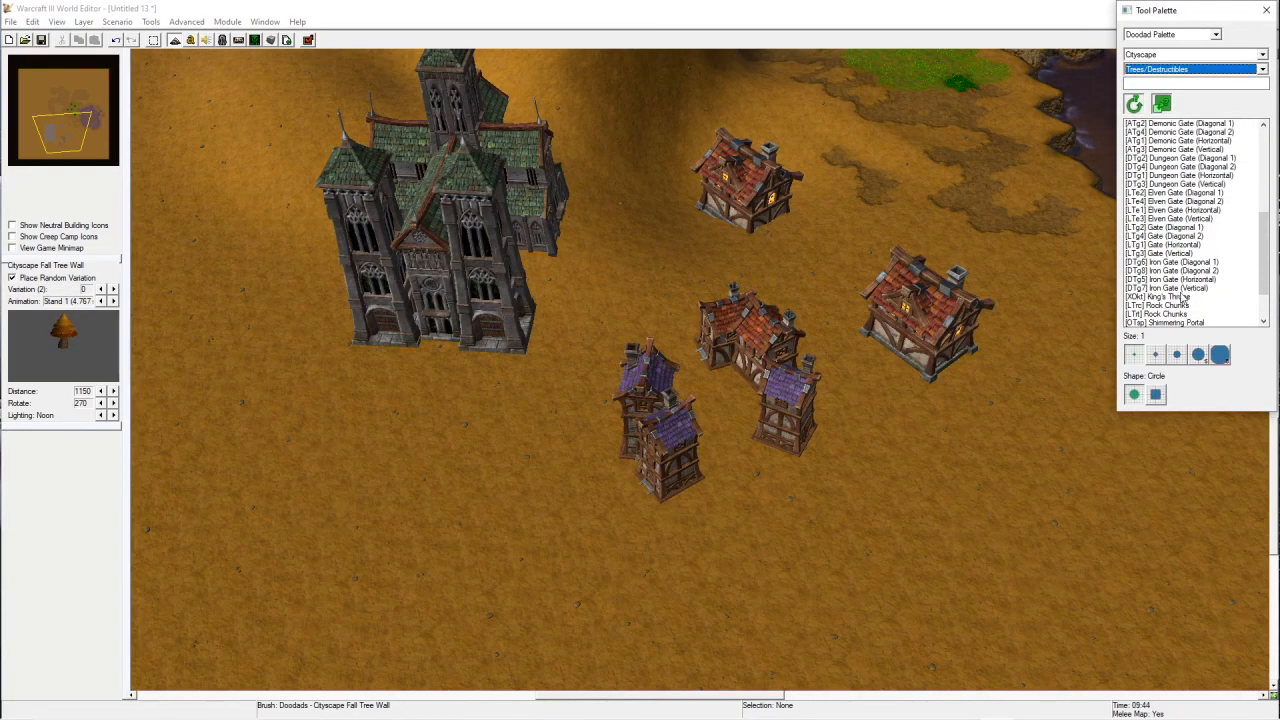
{"action": "scroll", "coordinate": [1183, 297], "scroll_direction": "down", "scroll_amount": 2}
{"action": "left_click", "coordinate": [1178, 288]}
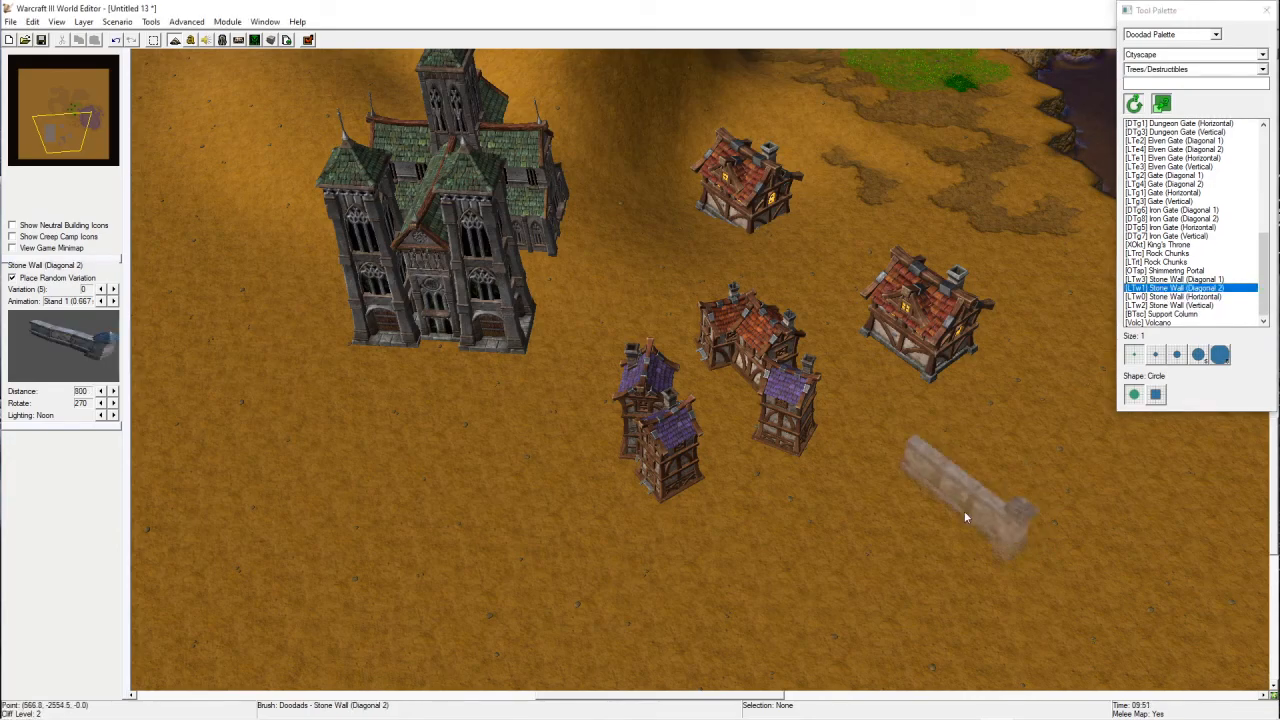
{"action": "key", "text": "Down"}
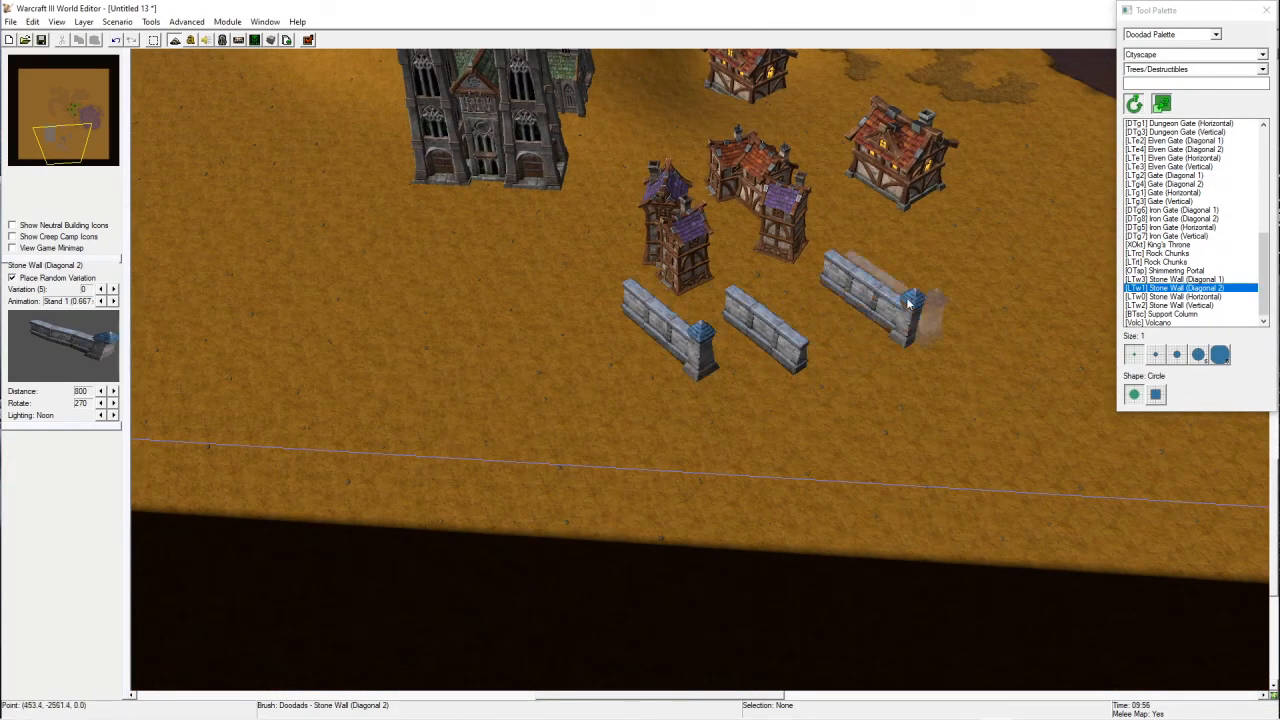
{"action": "right_click_drag", "start_coordinate": [908, 303], "coordinate": [898, 312]}
{"action": "right_click_drag", "start_coordinate": [657, 228], "coordinate": [534, 323]}
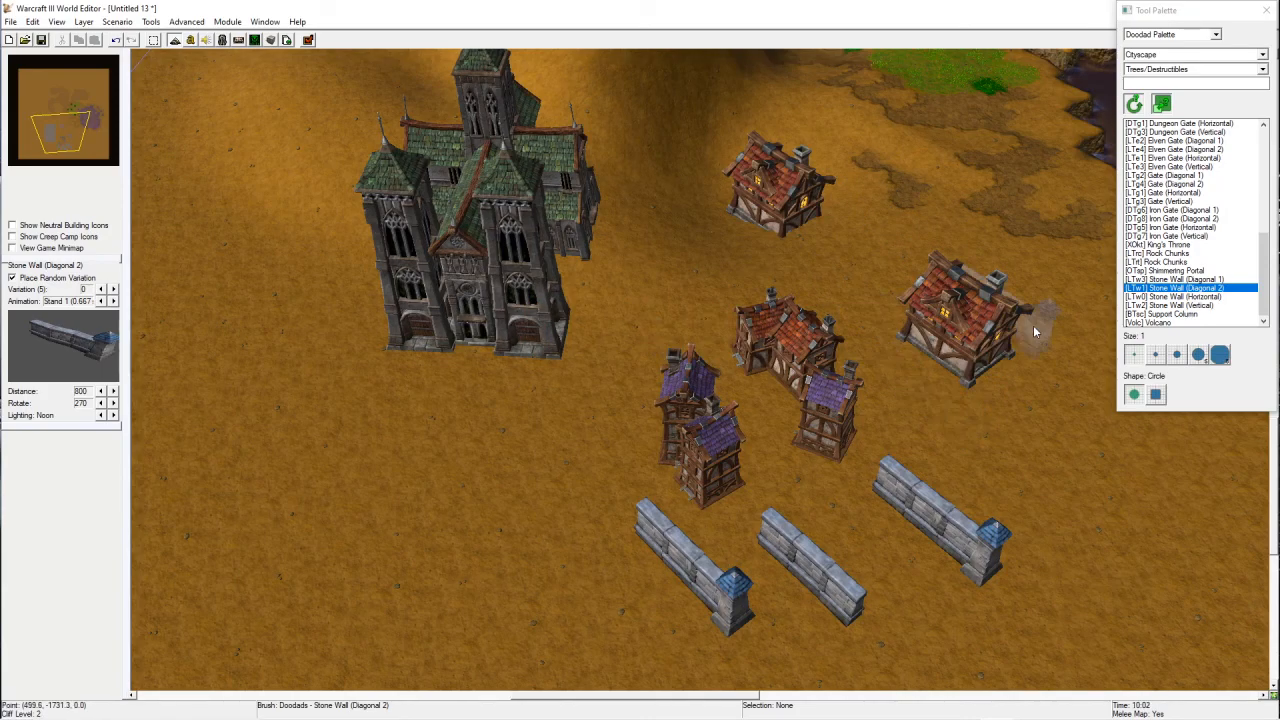
{"action": "right_click_drag", "start_coordinate": [765, 473], "coordinate": [584, 378]}
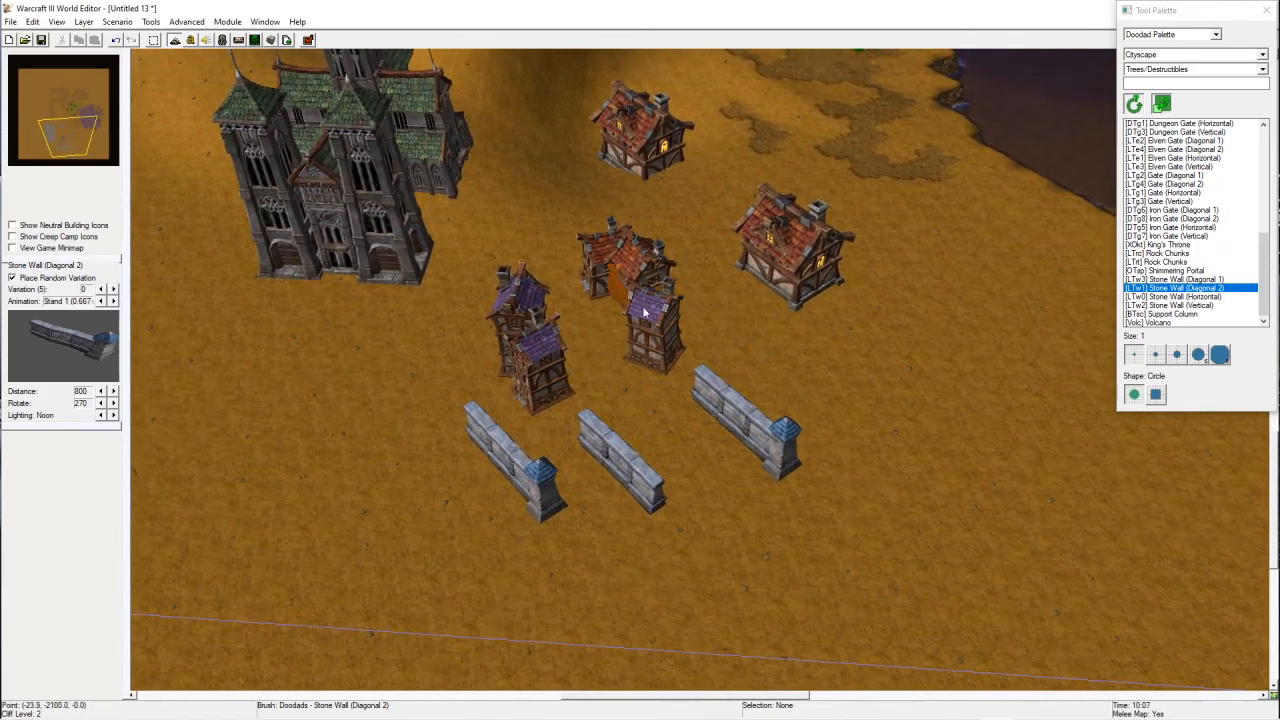
Step: Place a Knight unit beside the houses and undo it
{"action": "key", "text": "u"}
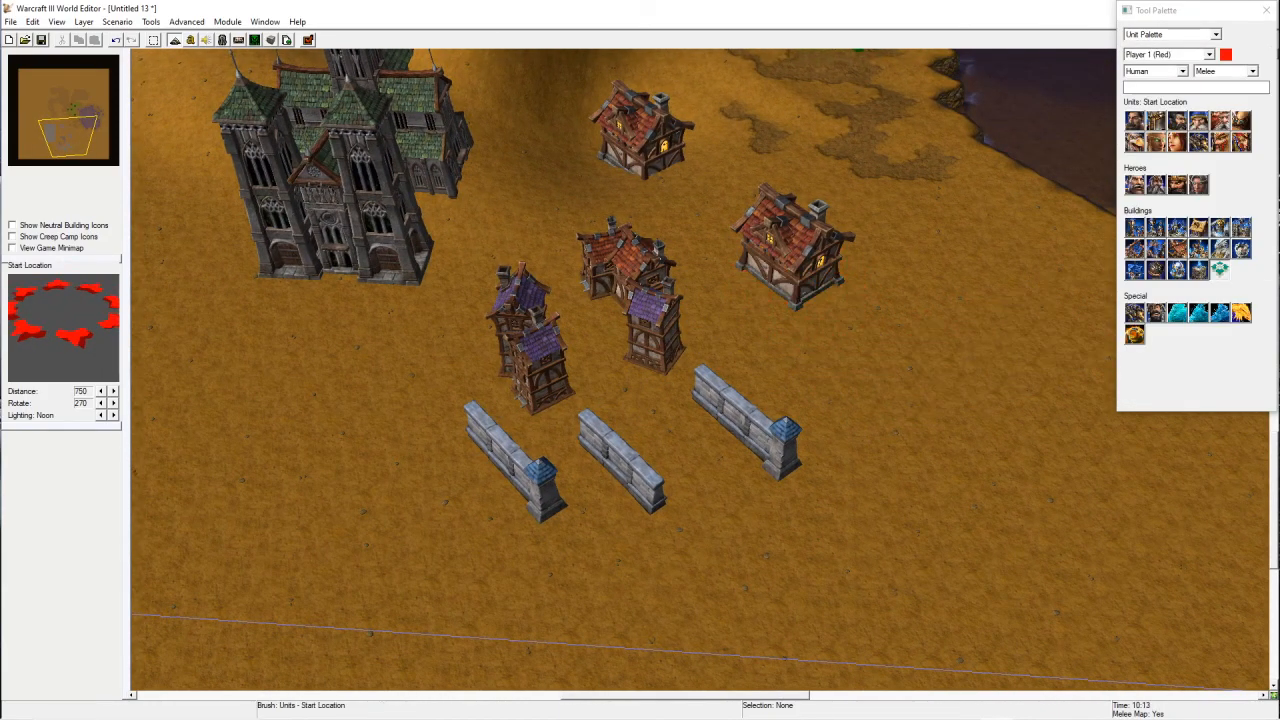
{"action": "left_click", "coordinate": [1177, 120]}
{"action": "left_click", "coordinate": [770, 330]}
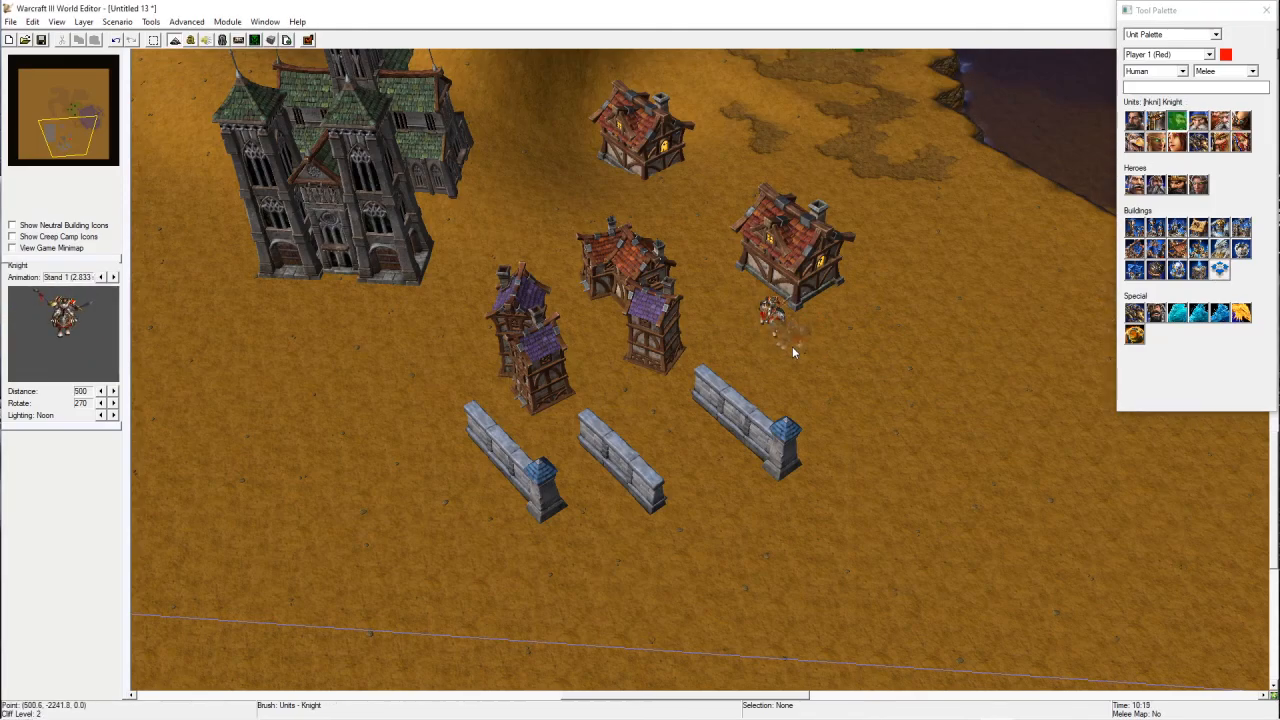
{"action": "key", "text": "ctrl+z"}
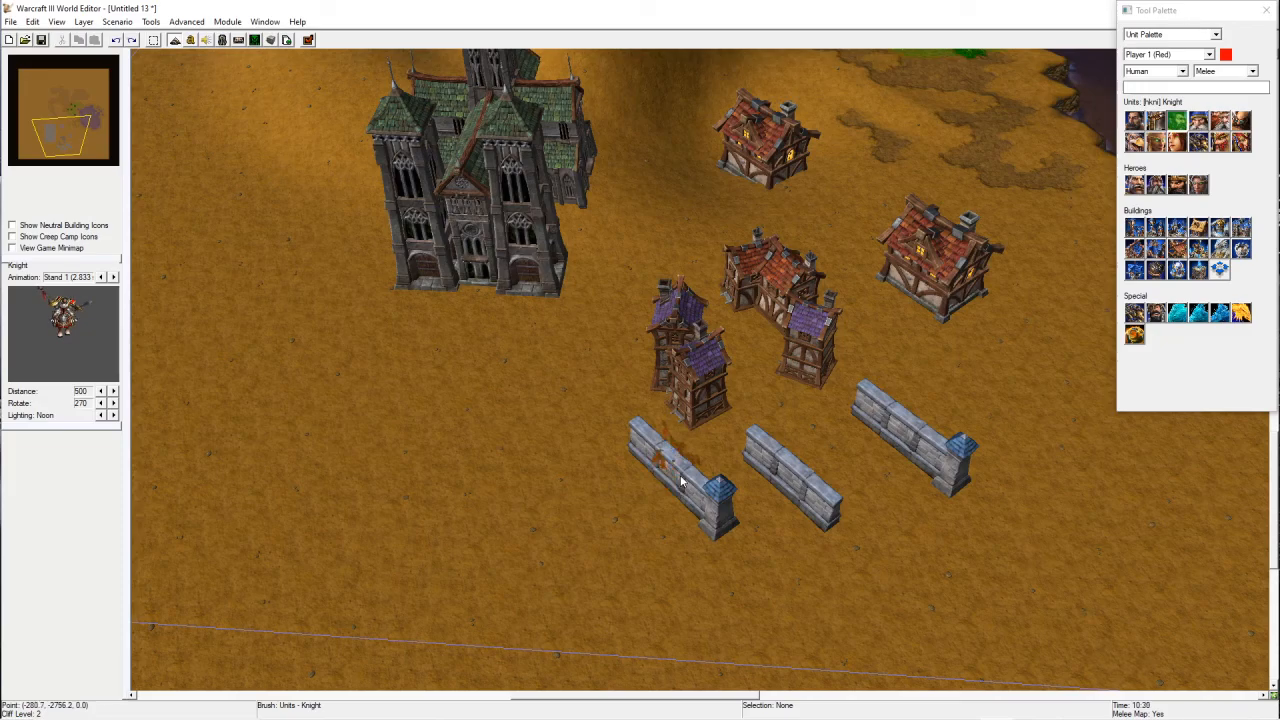
Step: Paint rows of Cityscape Summer Tree Wall trees between the cathedral and the houses
{"action": "key", "text": "d"}
{"action": "mouse_move", "coordinate": [552, 435]}
{"action": "right_mouse_down"}
{"action": "mouse_move", "coordinate": [685, 474]}
{"action": "mouse_move", "coordinate": [567, 401]}
{"action": "right_mouse_up"}
{"action": "scroll", "coordinate": [1141, 237], "scroll_direction": "up", "scroll_amount": 10}
{"action": "left_click", "coordinate": [1200, 149]}
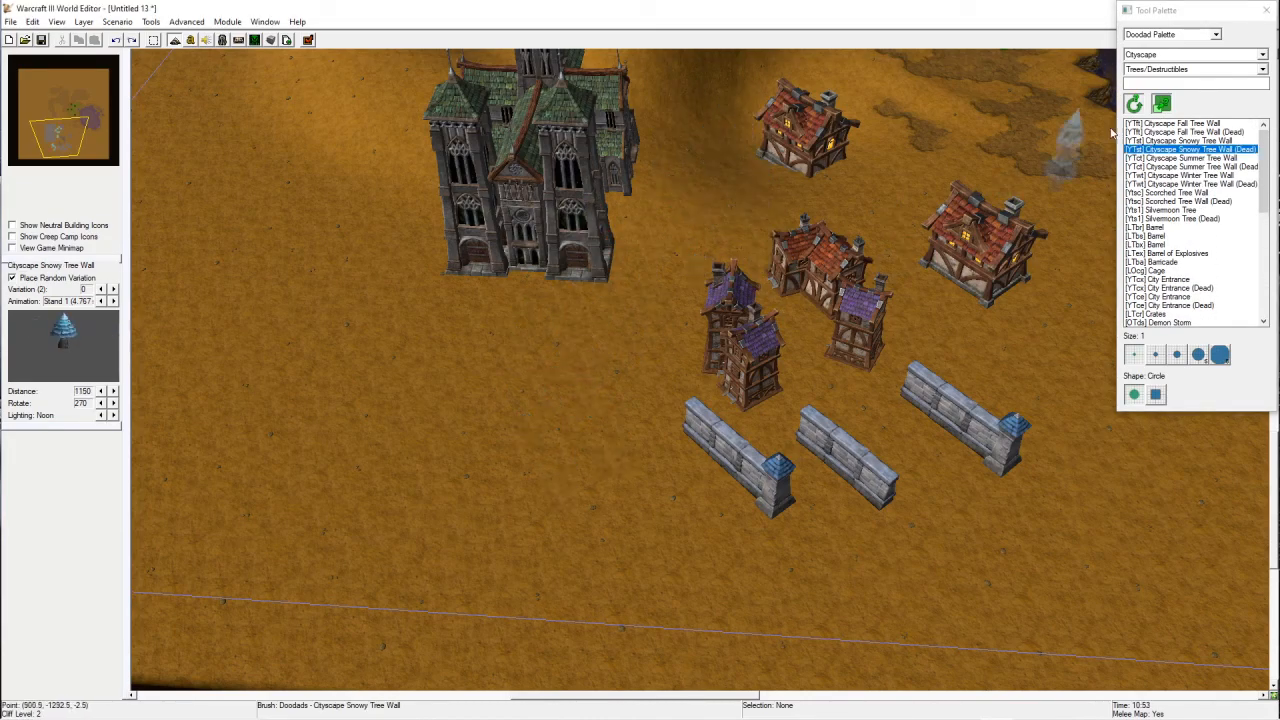
{"action": "left_click", "coordinate": [1183, 158]}
{"action": "mouse_move", "coordinate": [399, 425]}
{"action": "left_mouse_down"}
{"action": "mouse_move", "coordinate": [657, 282]}
{"action": "mouse_move", "coordinate": [739, 154]}
{"action": "mouse_move", "coordinate": [875, 186]}
{"action": "left_mouse_up"}
{"action": "right_click_drag", "start_coordinate": [876, 192], "coordinate": [540, 470]}
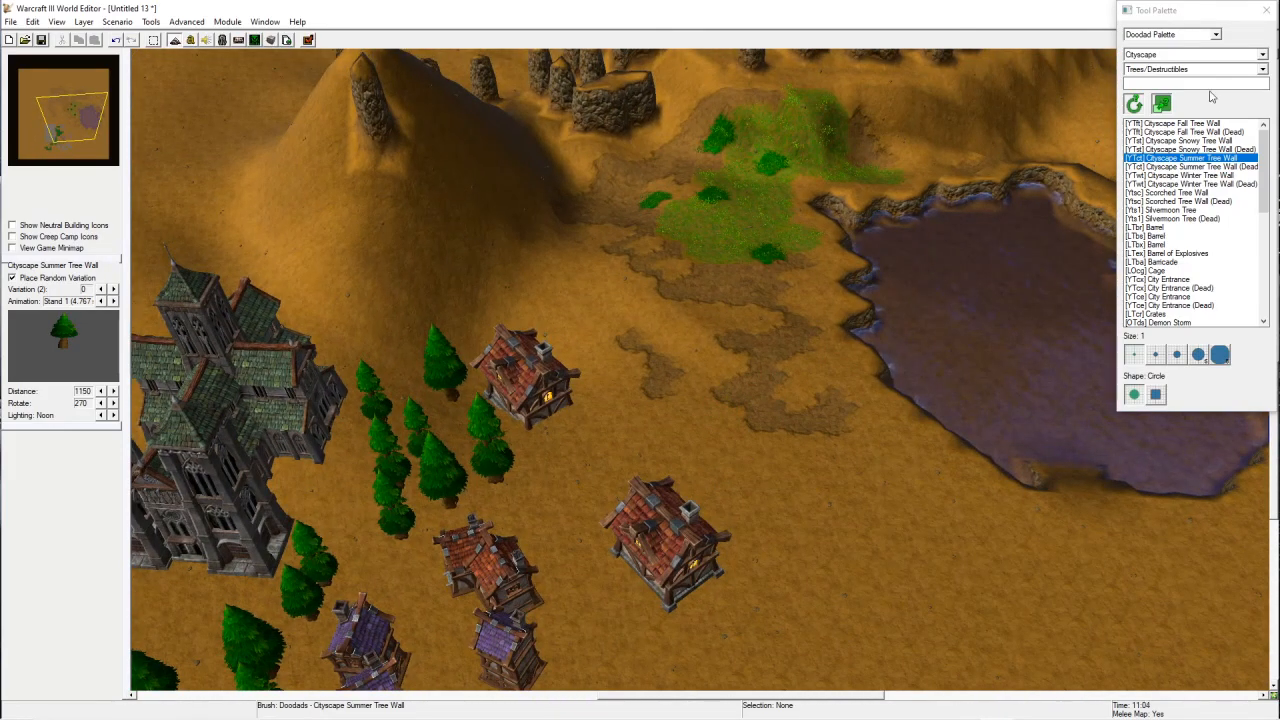
Step: Switch to the Water doodad category and place Bubbles in the lake
{"action": "left_click", "coordinate": [1207, 69]}
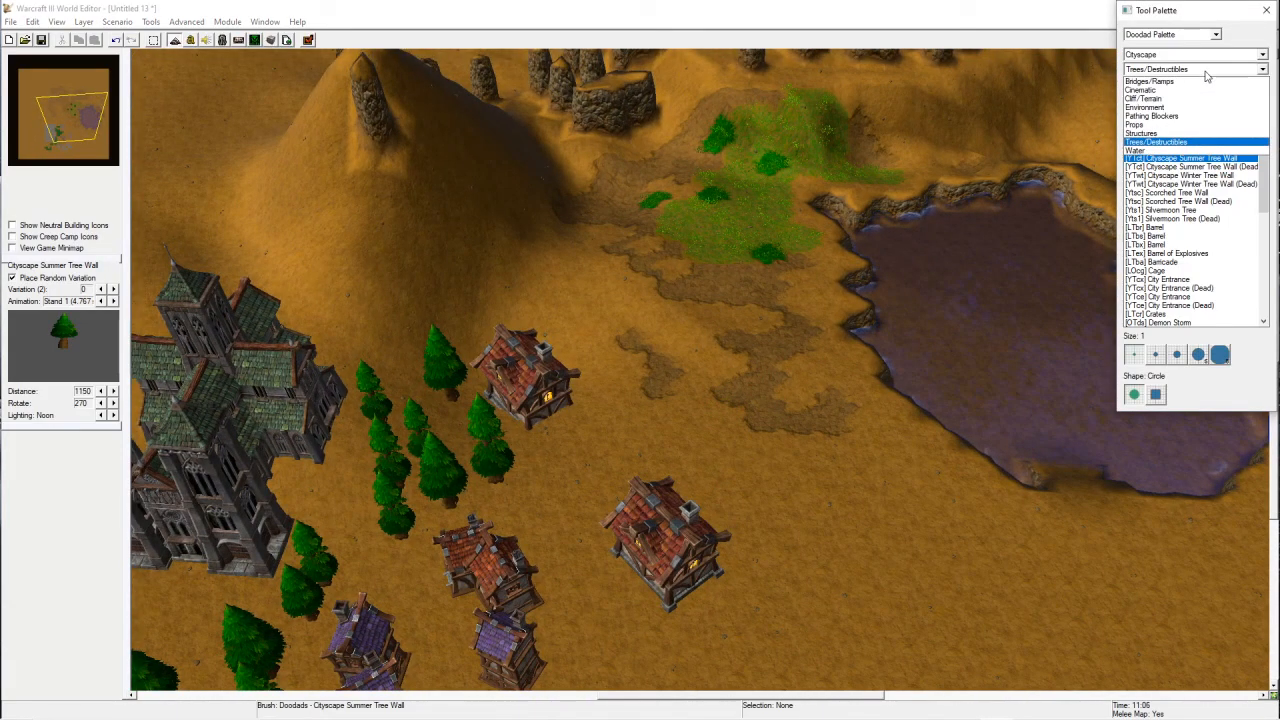
{"action": "left_click", "coordinate": [1148, 151]}
{"action": "right_click_drag", "start_coordinate": [930, 310], "coordinate": [684, 315]}
{"action": "scroll", "coordinate": [745, 332], "scroll_direction": "up", "scroll_amount": 4}
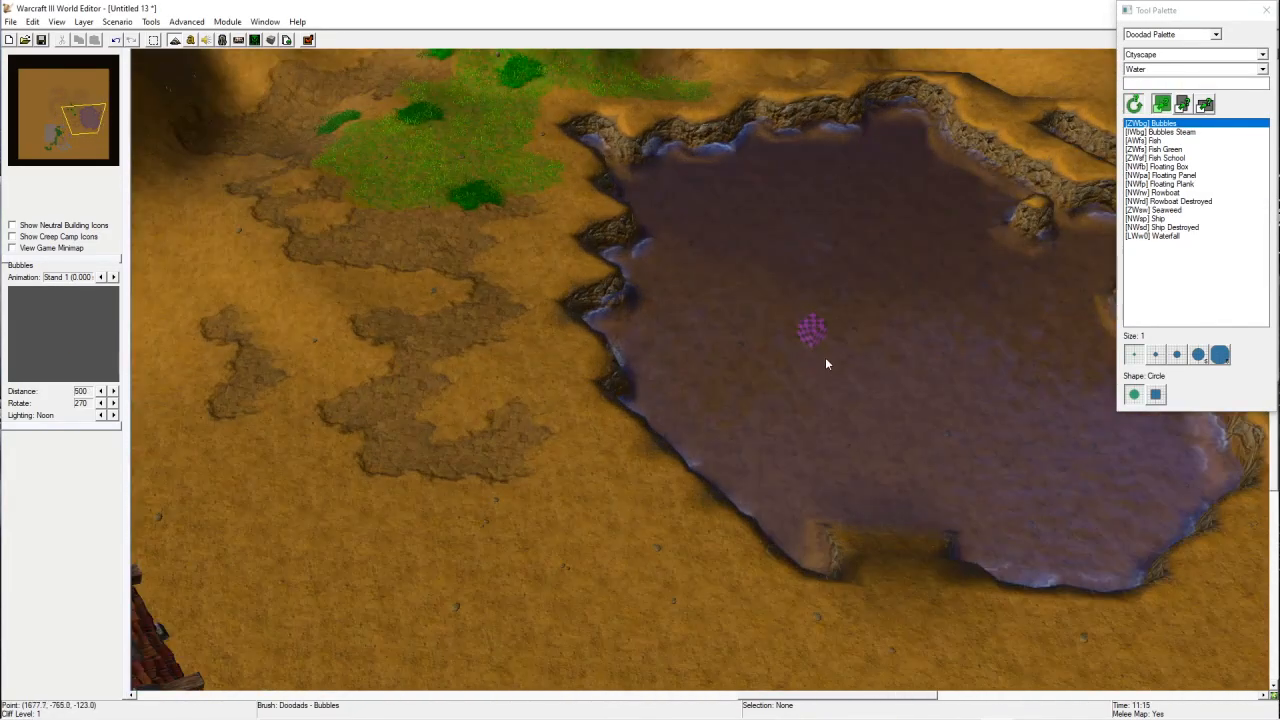
{"action": "right_click_drag", "start_coordinate": [804, 345], "coordinate": [622, 420]}
Step: Scatter three Bubbles Steam doodads across the lake
{"action": "left_click", "coordinate": [1160, 132]}
{"action": "left_click", "coordinate": [632, 468]}
{"action": "left_click", "coordinate": [690, 330]}
{"action": "left_click", "coordinate": [792, 405]}
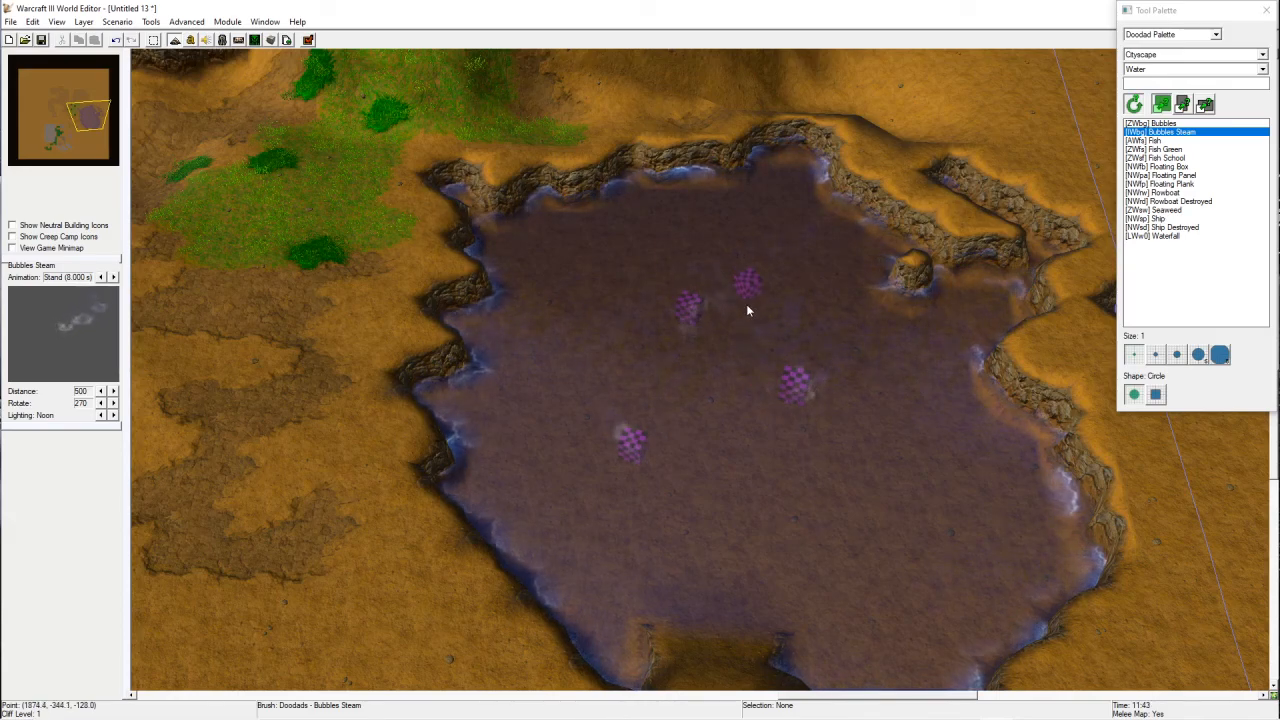
{"action": "right_click_drag", "start_coordinate": [781, 500], "coordinate": [732, 451]}
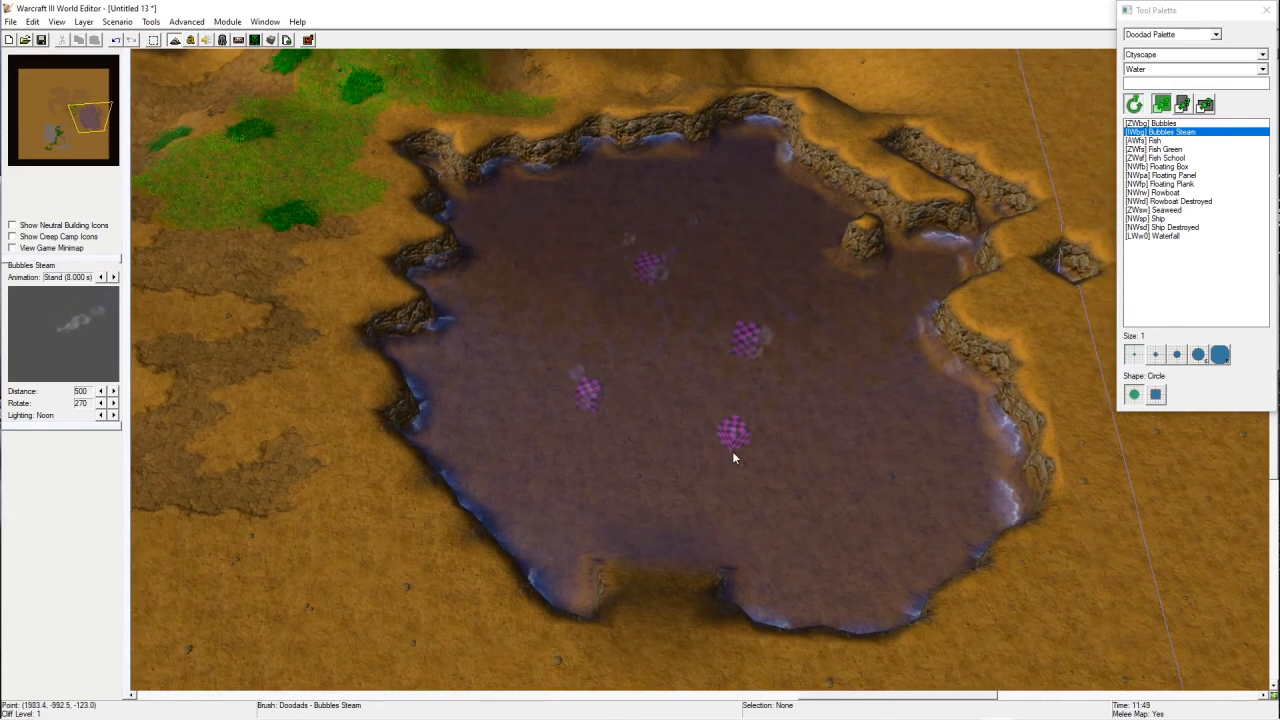
Step: Place Waterfall doodads along the lake's eastern edge
{"action": "left_click", "coordinate": [1172, 236]}
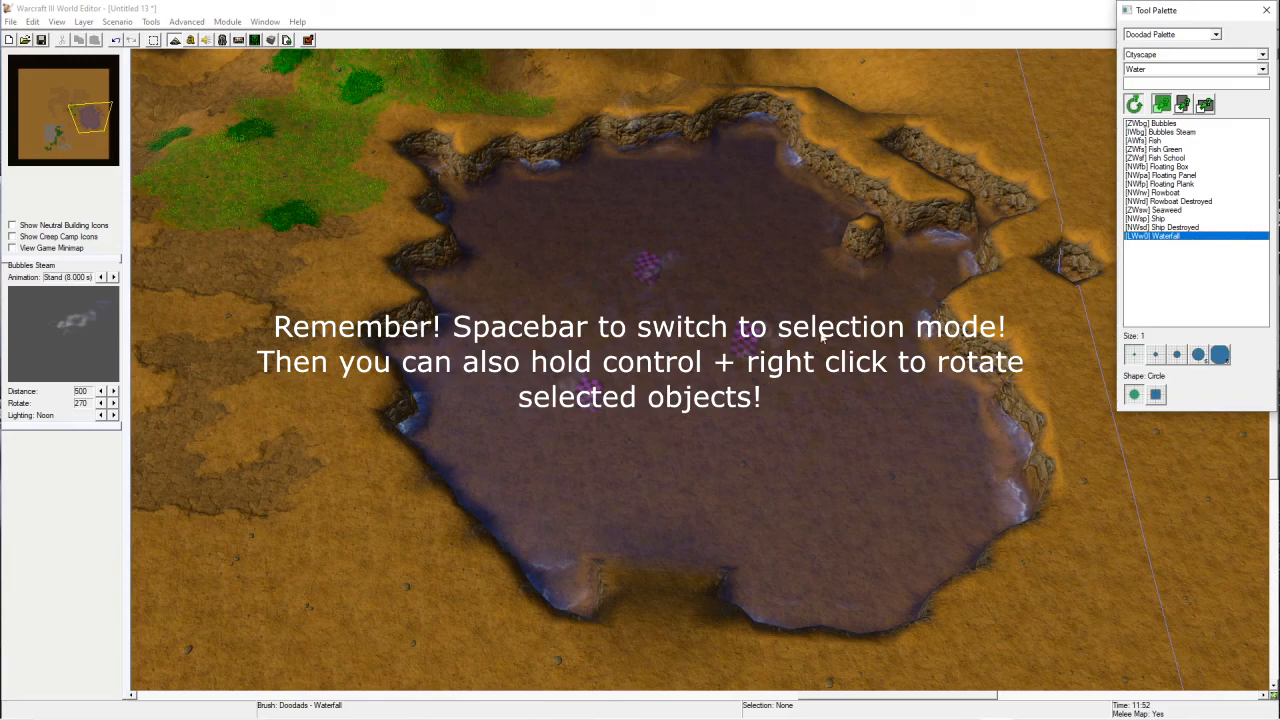
{"action": "left_click", "coordinate": [898, 293]}
{"action": "left_click", "coordinate": [913, 394]}
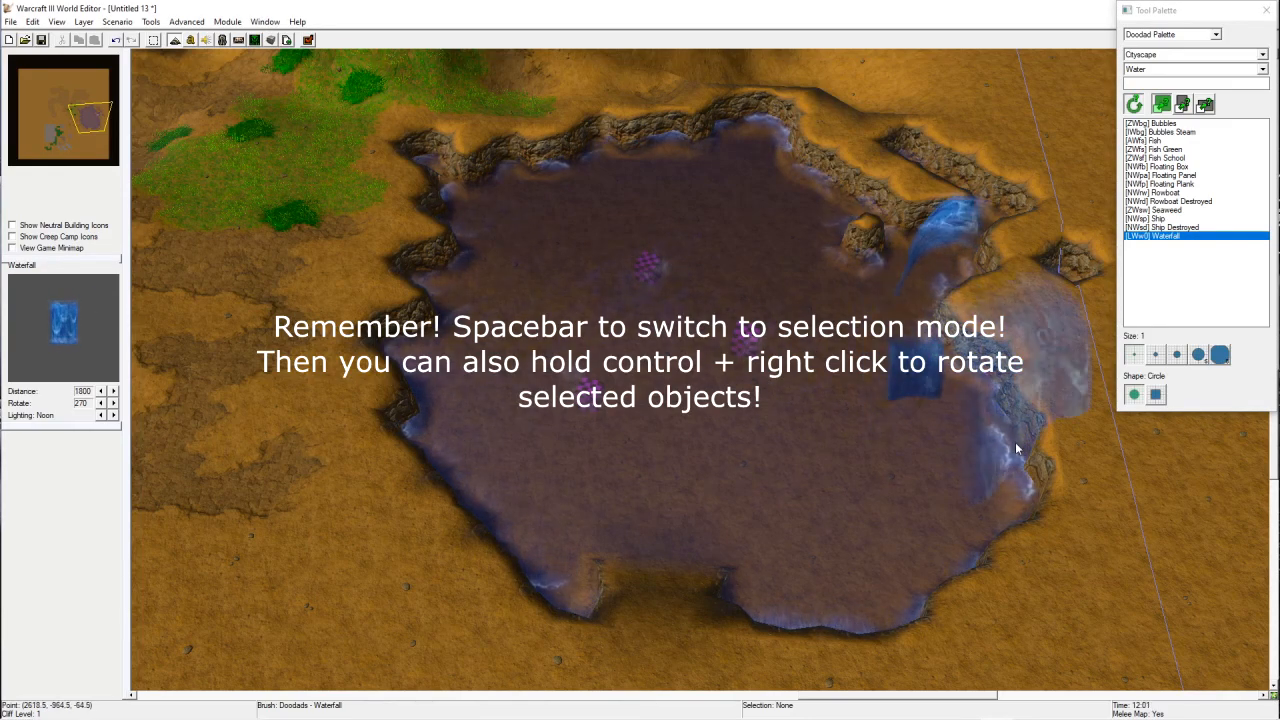
{"action": "left_click", "coordinate": [1015, 442]}
Step: Place a Ship in the northwest part of the lake
{"action": "right_click_drag", "start_coordinate": [736, 494], "coordinate": [662, 494]}
{"action": "left_click", "coordinate": [1172, 229]}
{"action": "left_click", "coordinate": [520, 263]}
Step: Scatter Seaweed doodads throughout the lake
{"action": "mouse_move", "coordinate": [650, 430]}
{"action": "right_mouse_down"}
{"action": "mouse_move", "coordinate": [825, 578]}
{"action": "mouse_move", "coordinate": [703, 402]}
{"action": "right_mouse_up"}
{"action": "left_click", "coordinate": [1195, 211]}
{"action": "mouse_move", "coordinate": [844, 425]}
{"action": "left_mouse_down"}
{"action": "mouse_move", "coordinate": [721, 517]}
{"action": "mouse_move", "coordinate": [689, 318]}
{"action": "mouse_move", "coordinate": [697, 340]}
{"action": "left_mouse_up"}
{"action": "left_click", "coordinate": [716, 224]}
{"action": "left_click", "coordinate": [556, 292]}
{"action": "left_click", "coordinate": [571, 444]}
{"action": "scroll", "coordinate": [757, 397], "scroll_direction": "down", "scroll_amount": 2}
{"action": "right_click_drag", "start_coordinate": [740, 460], "coordinate": [773, 462]}
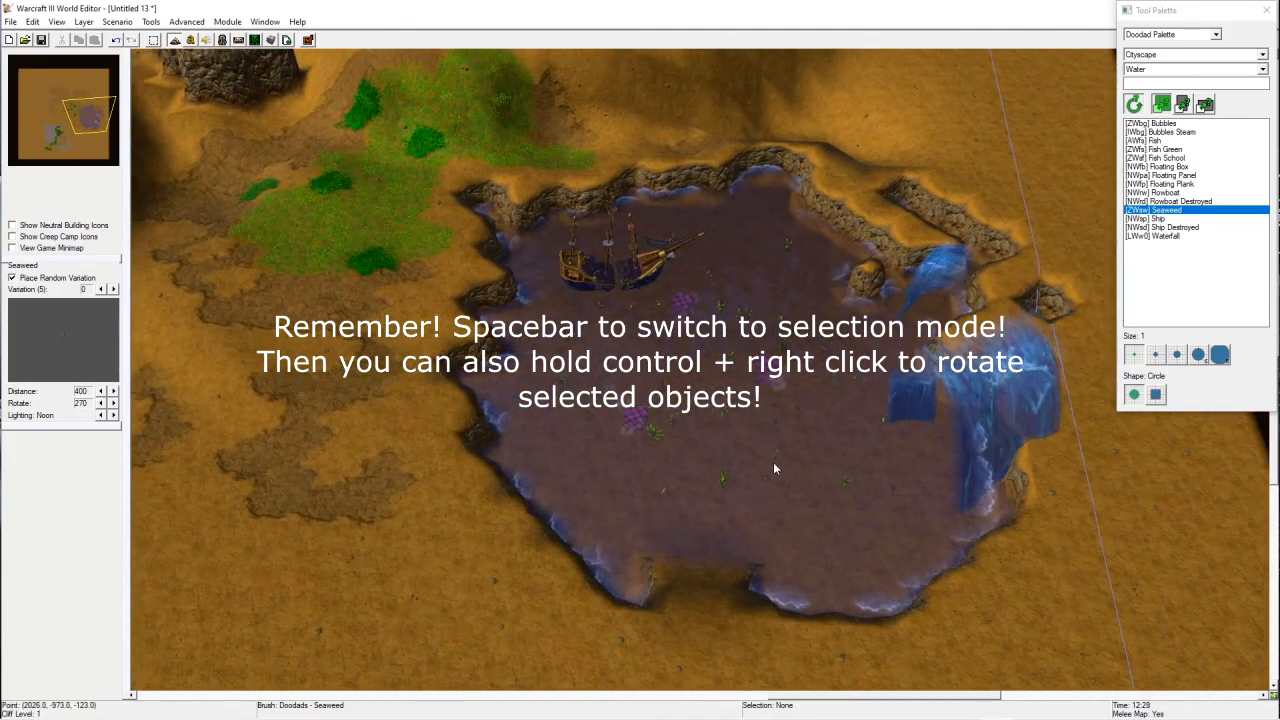
Step: Paint Cinematic Smoke Smudge doodads on the ground west of the lake
{"action": "left_click", "coordinate": [1180, 69]}
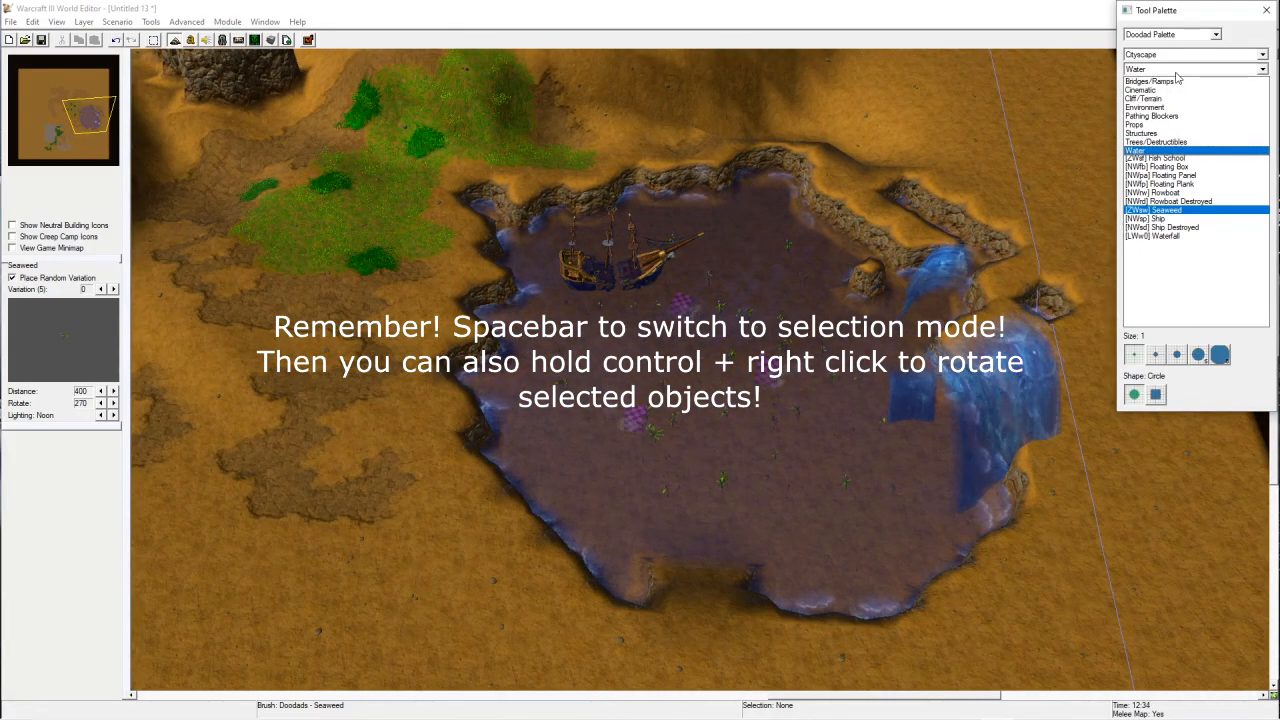
{"action": "left_click", "coordinate": [1156, 92]}
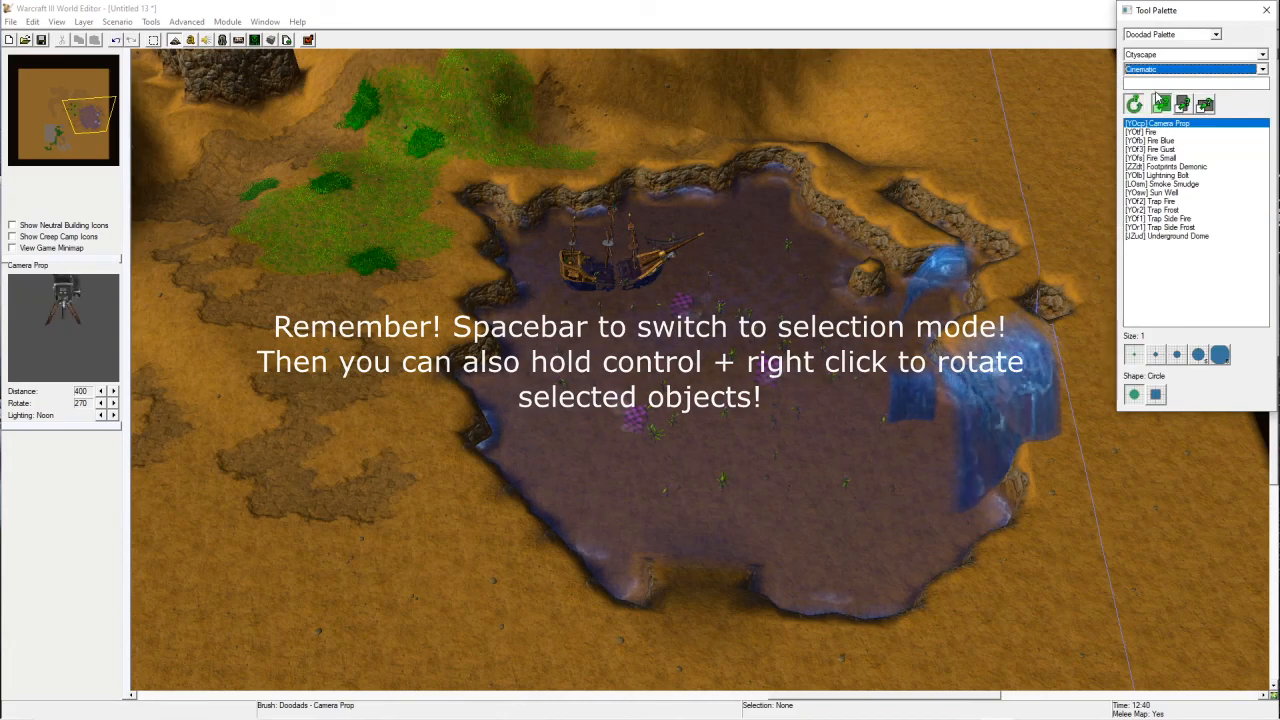
{"action": "left_click", "coordinate": [1170, 210]}
{"action": "left_click", "coordinate": [1190, 186]}
{"action": "left_click_drag", "start_coordinate": [383, 387], "coordinate": [447, 517]}
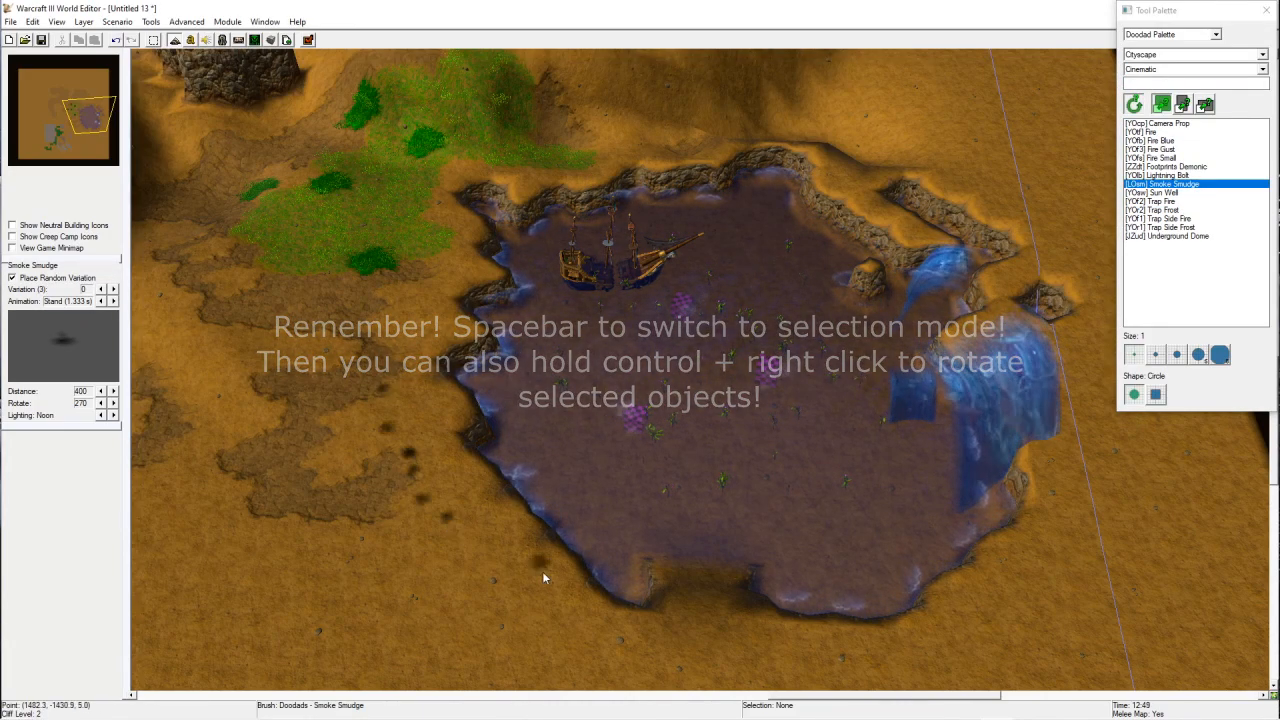
Step: Place a Fire Blue doodad on the lake's western shore and scatter Fire Small doodads nearby
{"action": "left_click", "coordinate": [1150, 140]}
{"action": "left_click", "coordinate": [405, 385]}
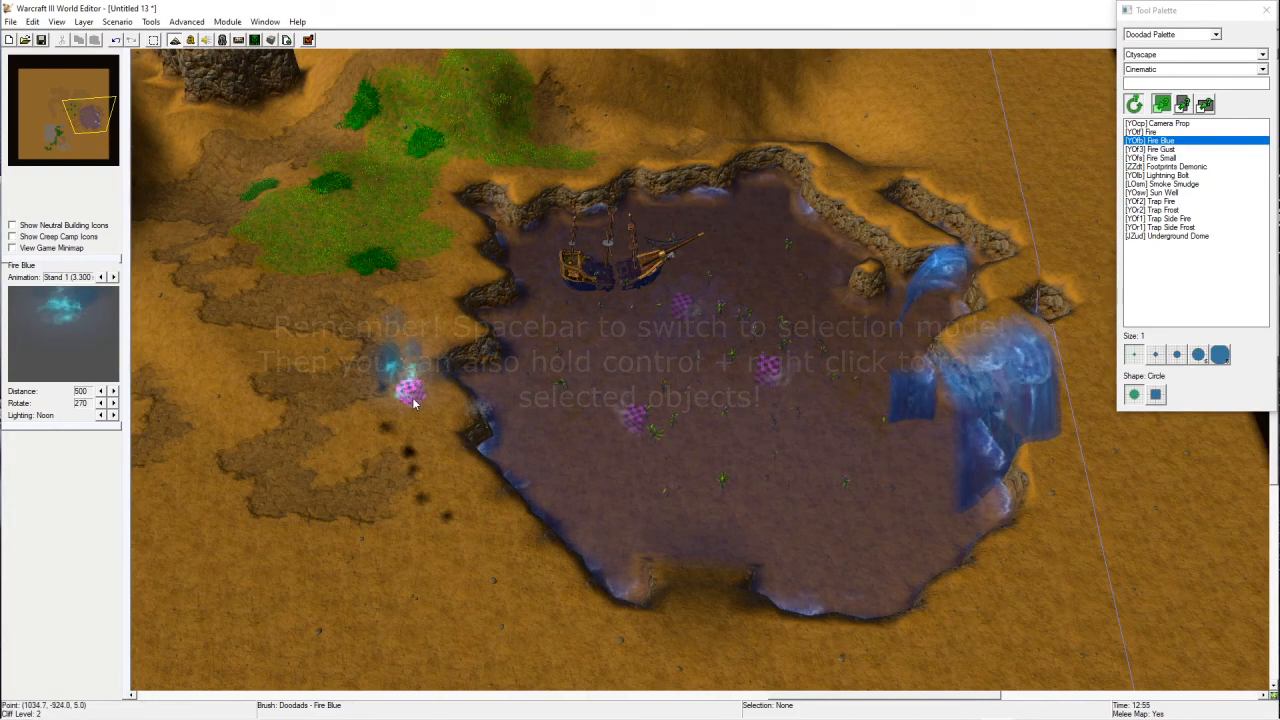
{"action": "left_click", "coordinate": [1174, 165]}
{"action": "left_click", "coordinate": [1172, 158]}
{"action": "left_click_drag", "start_coordinate": [211, 311], "coordinate": [240, 366]}
{"action": "right_click_drag", "start_coordinate": [240, 367], "coordinate": [450, 265]}
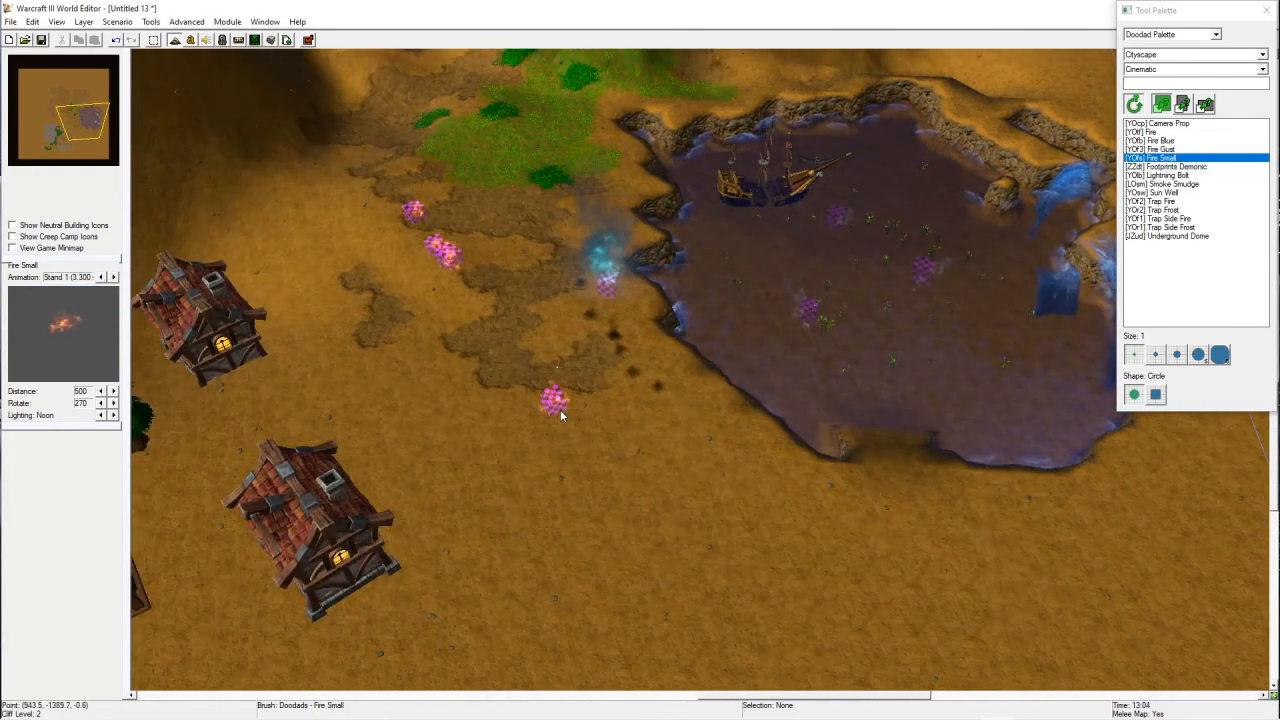
{"action": "right_click_drag", "start_coordinate": [652, 244], "coordinate": [613, 366]}
{"action": "right_click_drag", "start_coordinate": [494, 428], "coordinate": [630, 456]}
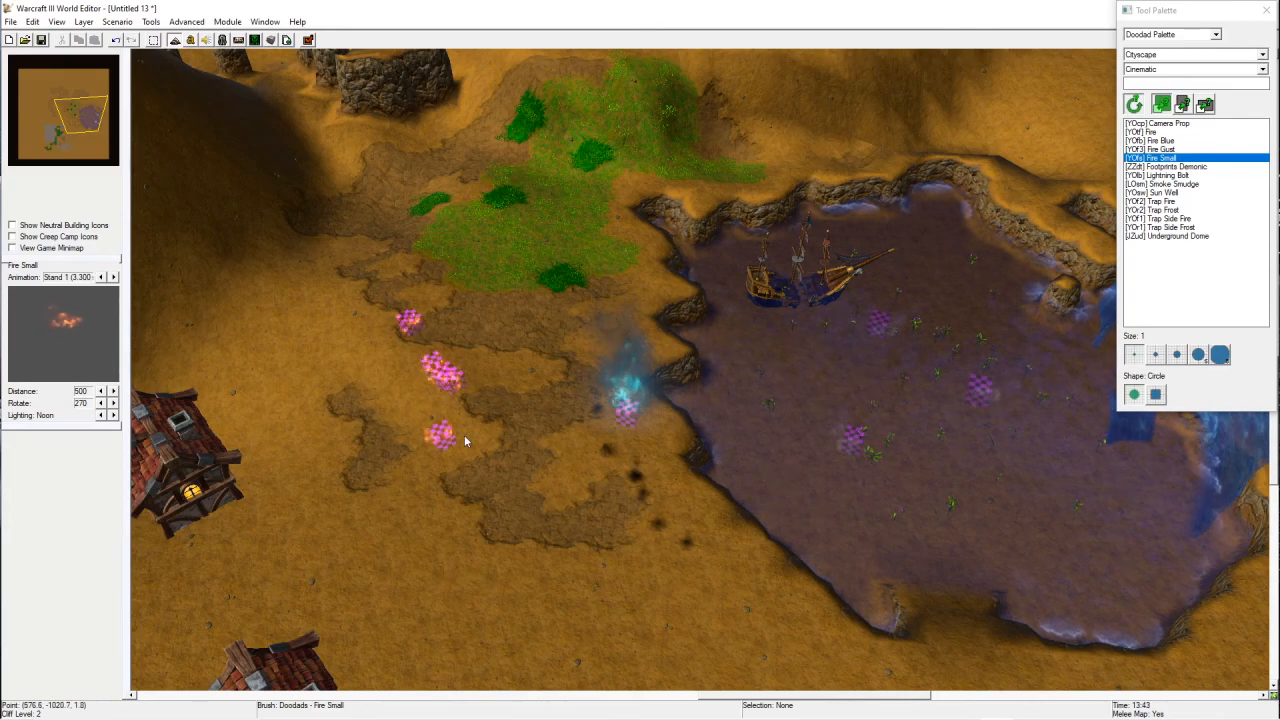
{"action": "right_click_drag", "start_coordinate": [466, 440], "coordinate": [643, 457]}
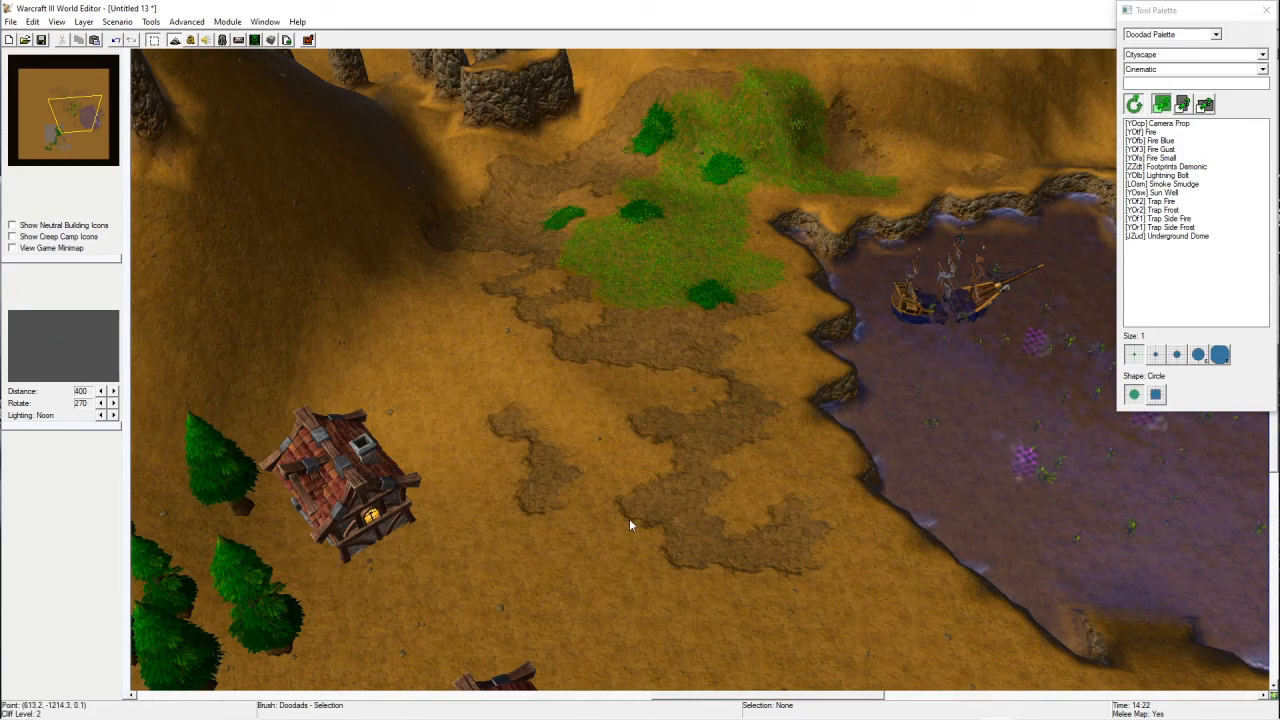
{"action": "right_click_drag", "start_coordinate": [629, 518], "coordinate": [374, 319]}
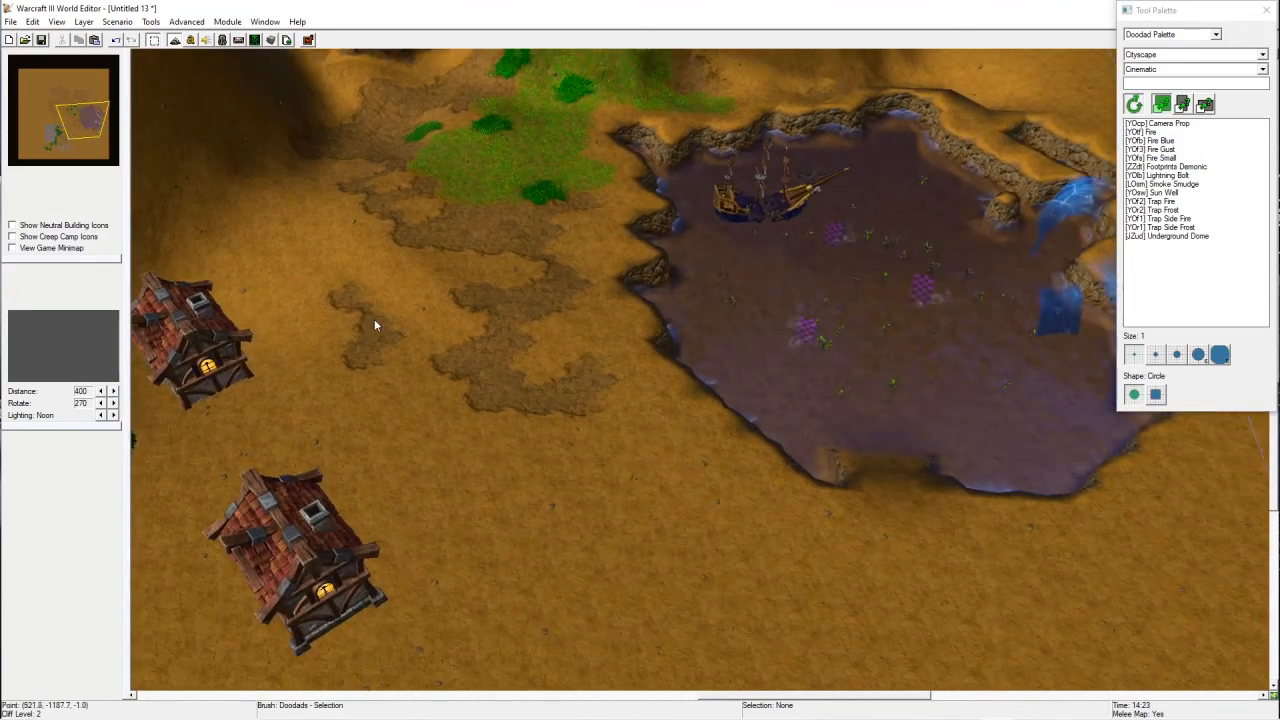
{"action": "right_click_drag", "start_coordinate": [885, 470], "coordinate": [700, 565]}
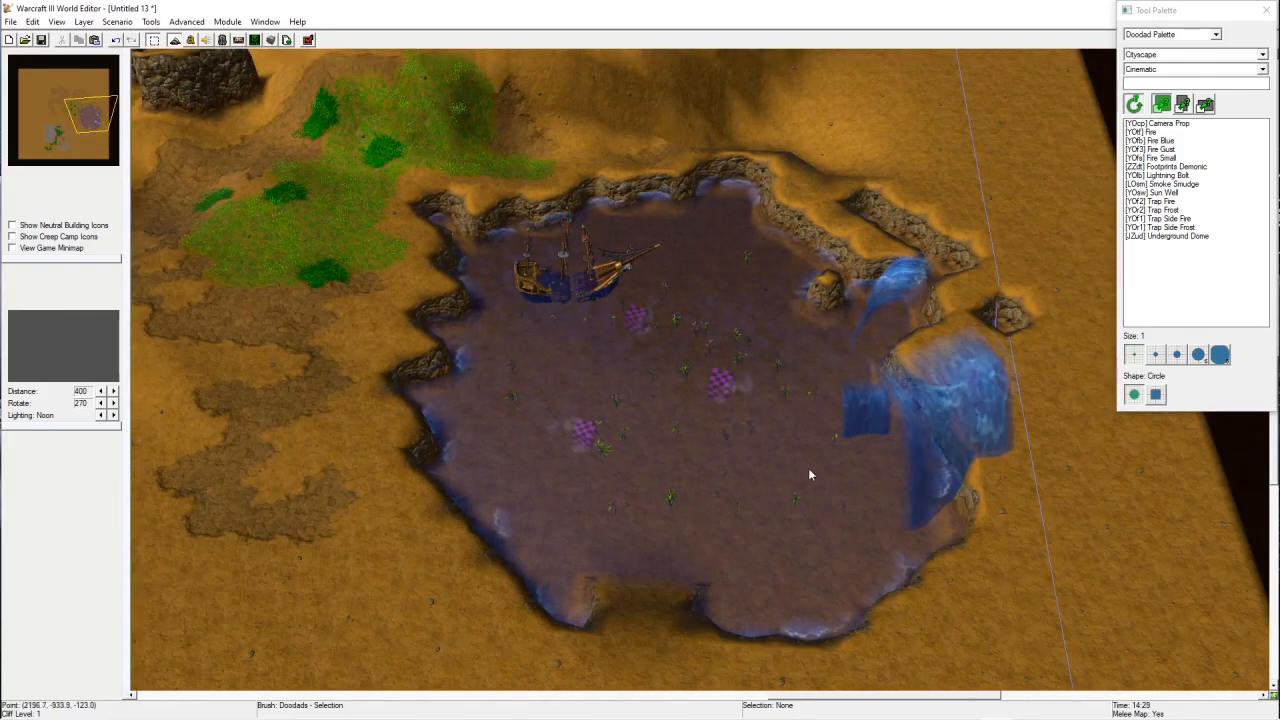
{"action": "right_click_drag", "start_coordinate": [788, 474], "coordinate": [783, 428]}
{"action": "right_click_drag", "start_coordinate": [763, 312], "coordinate": [901, 393]}
Step: Place a Barrens Rock Archway doodad spanning the eastern part of the lake
{"action": "left_click", "coordinate": [1174, 39]}
{"action": "left_click", "coordinate": [1170, 53]}
{"action": "left_click", "coordinate": [1157, 71]}
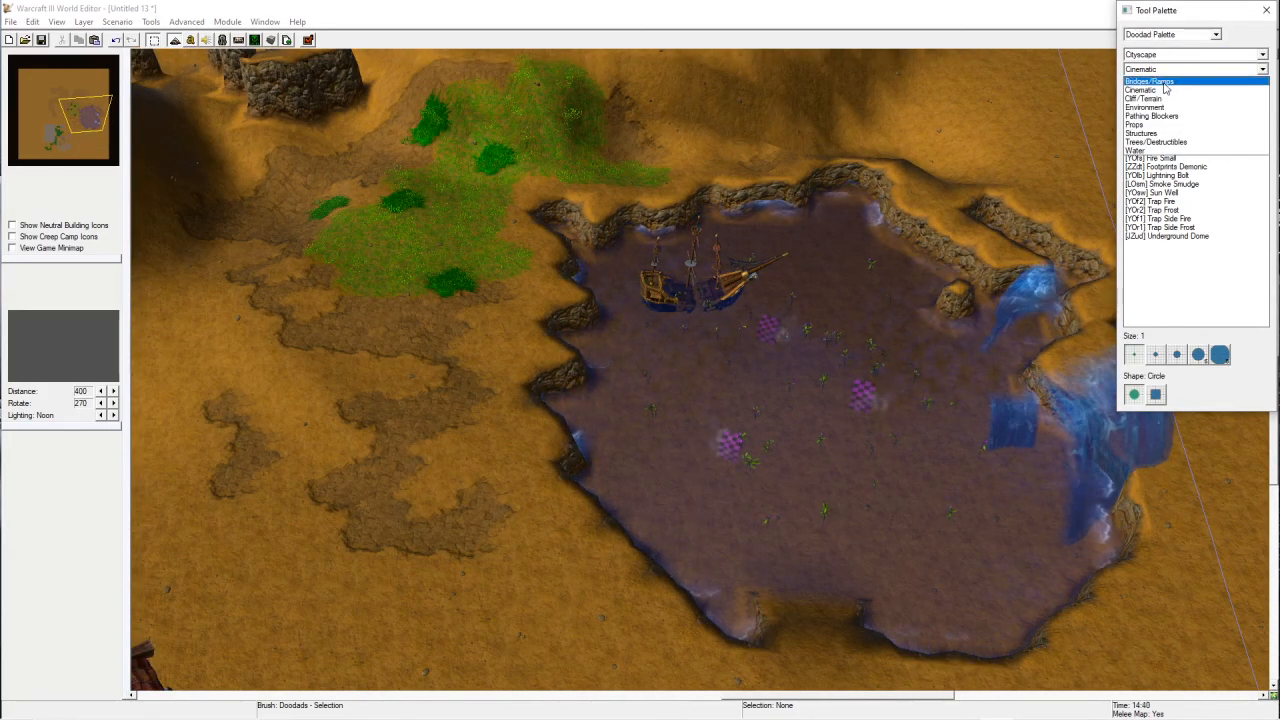
{"action": "left_click", "coordinate": [1150, 133]}
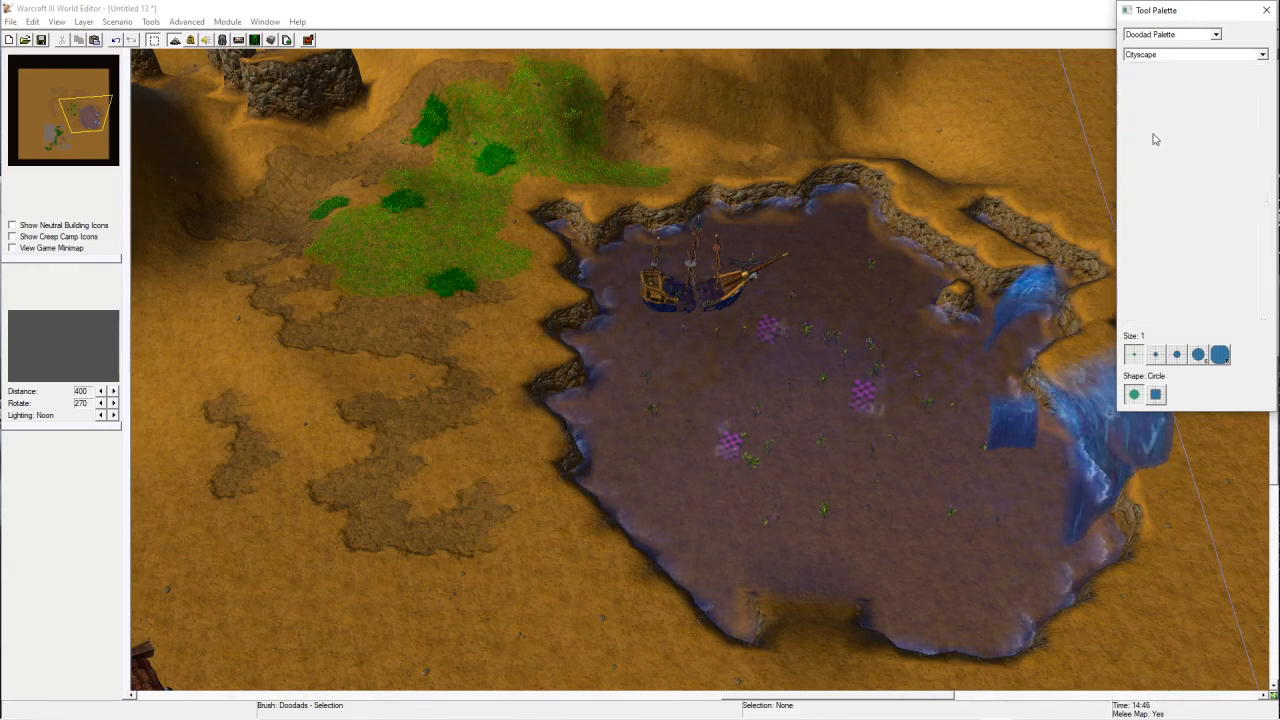
{"action": "left_click", "coordinate": [1190, 192]}
{"action": "left_click", "coordinate": [1180, 54]}
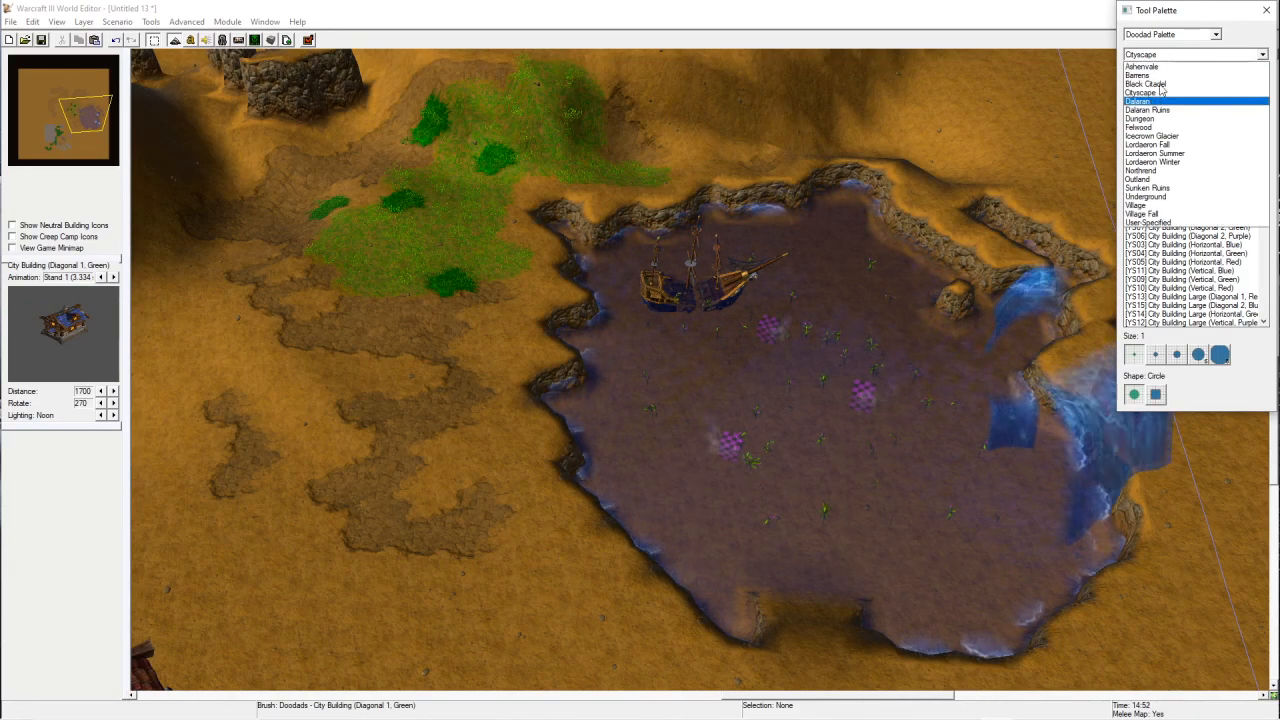
{"action": "left_click", "coordinate": [1140, 75]}
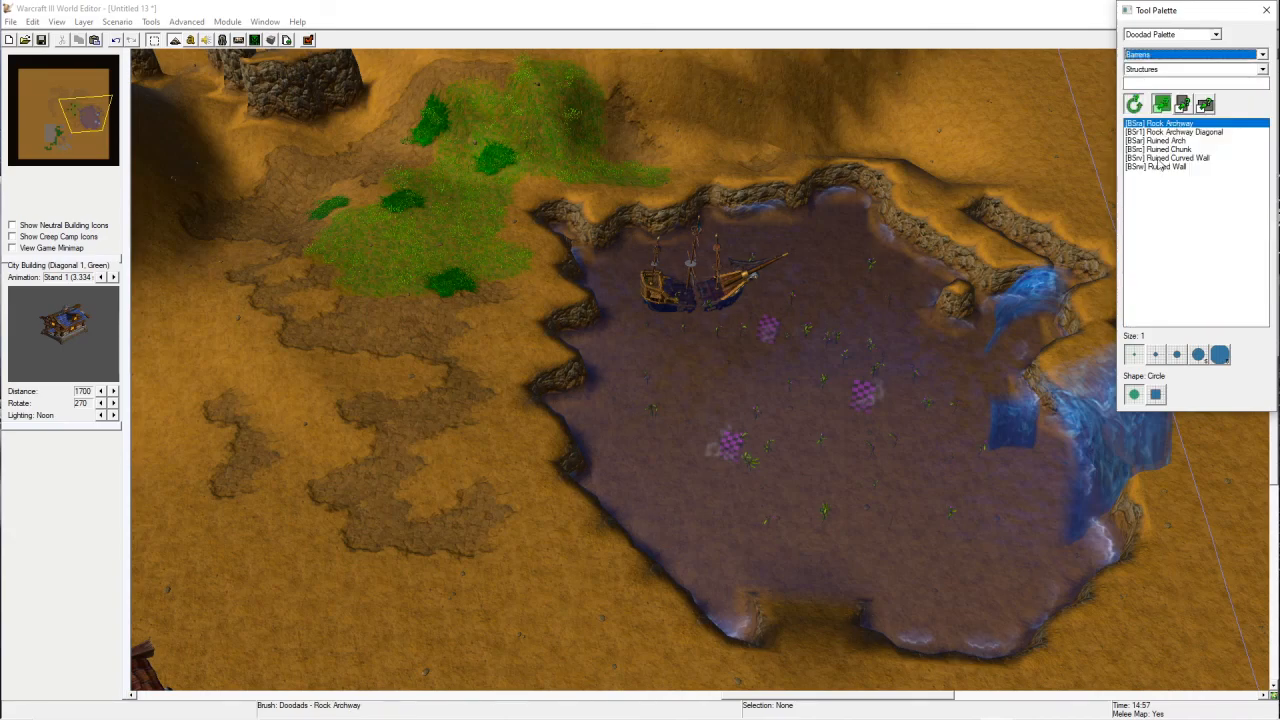
{"action": "left_click", "coordinate": [932, 407]}
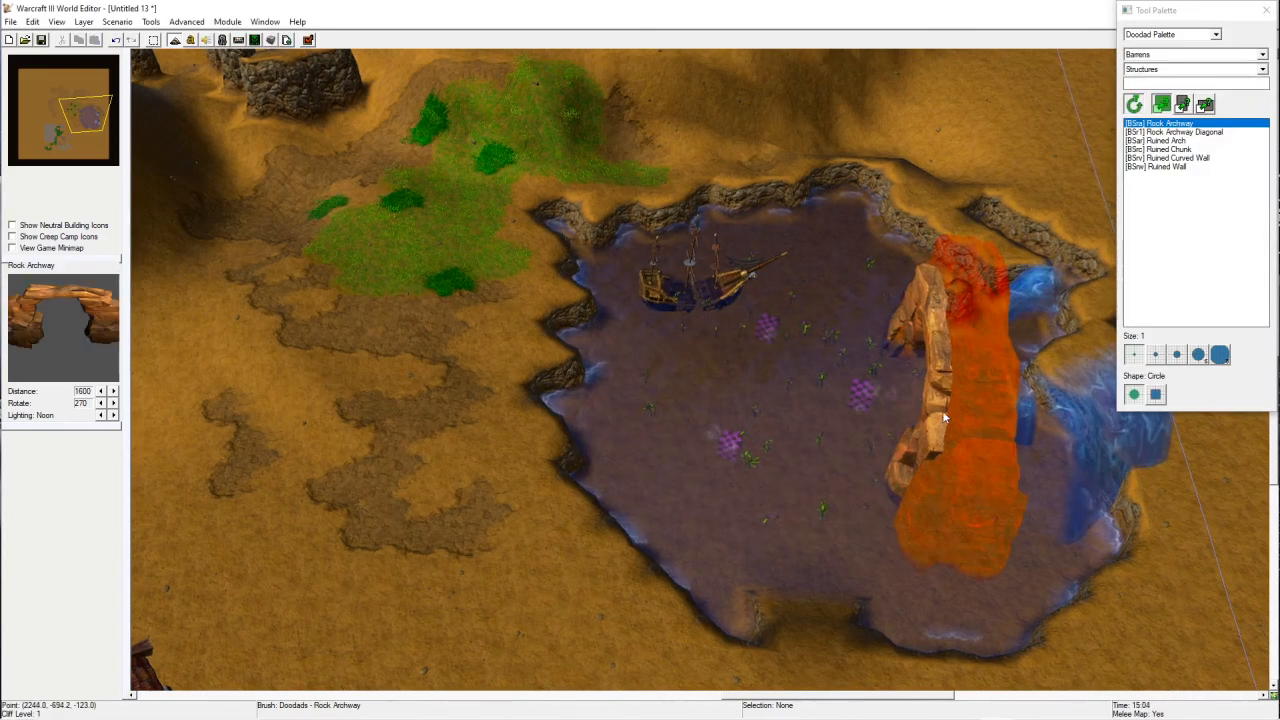
{"action": "right_click_drag", "start_coordinate": [942, 410], "coordinate": [702, 276]}
Step: Try placing a second Rock Archway along the lake's southern shore
{"action": "left_click", "coordinate": [405, 454]}
{"action": "right_click_drag", "start_coordinate": [407, 460], "coordinate": [700, 305]}
{"action": "left_click", "coordinate": [840, 490]}
{"action": "right_click_drag", "start_coordinate": [840, 490], "coordinate": [760, 275]}
{"action": "key", "text": "ctrl+z"}
{"action": "right_click_drag", "start_coordinate": [857, 423], "coordinate": [766, 494]}
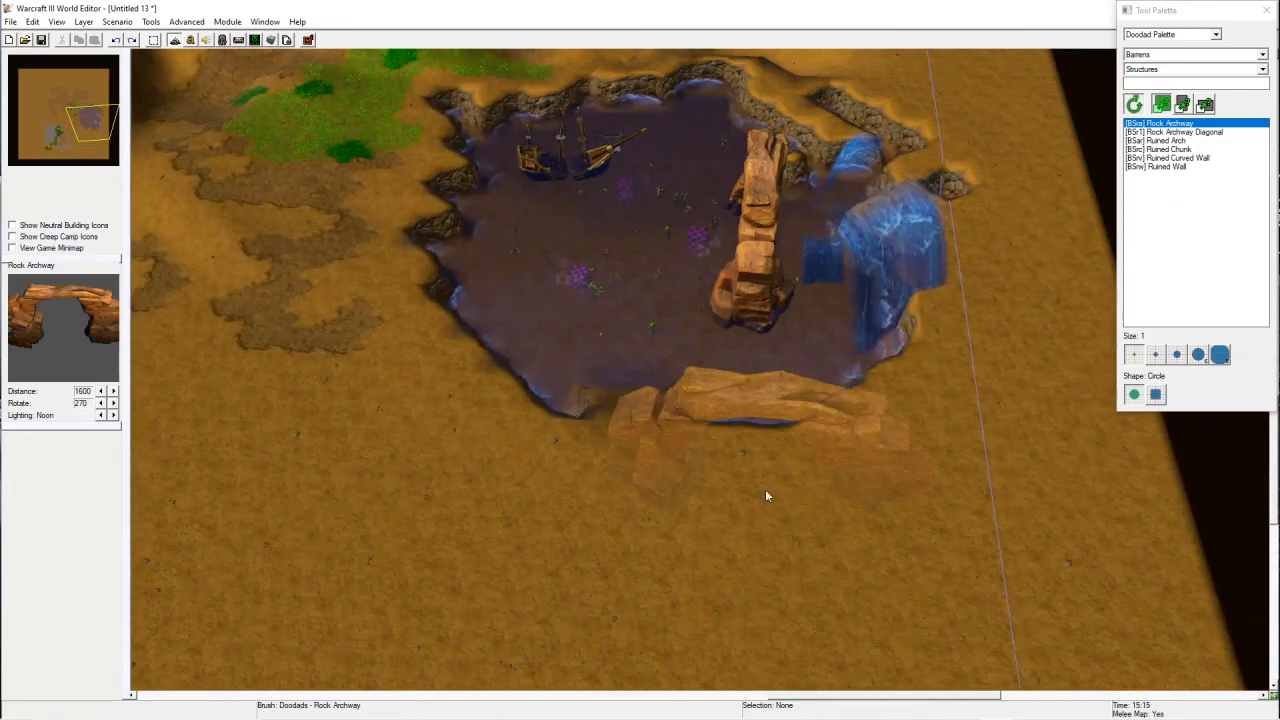
{"action": "right_click_drag", "start_coordinate": [702, 318], "coordinate": [790, 330]}
{"action": "key", "text": "Escape"}
Step: Place Player 1 (Red) Human Footman units on the open ground south of the town
{"action": "left_click", "coordinate": [1178, 36]}
{"action": "left_click", "coordinate": [1160, 64]}
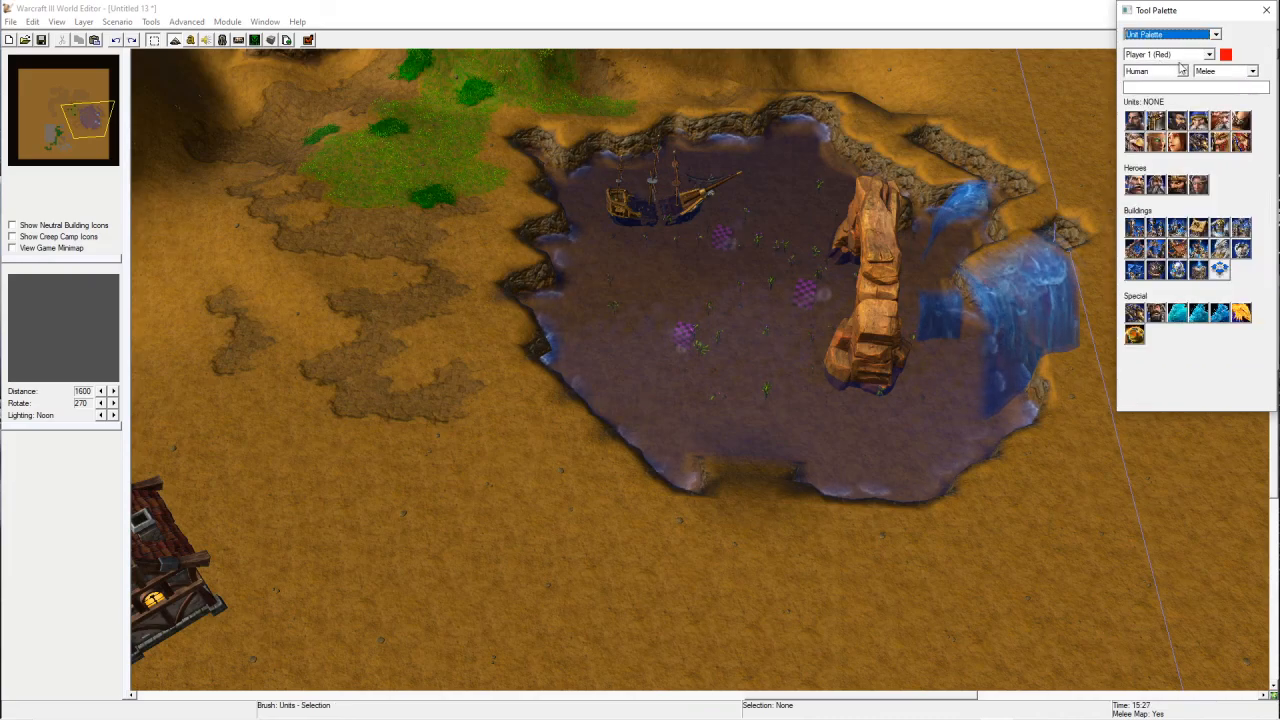
{"action": "right_click_drag", "start_coordinate": [702, 432], "coordinate": [737, 380]}
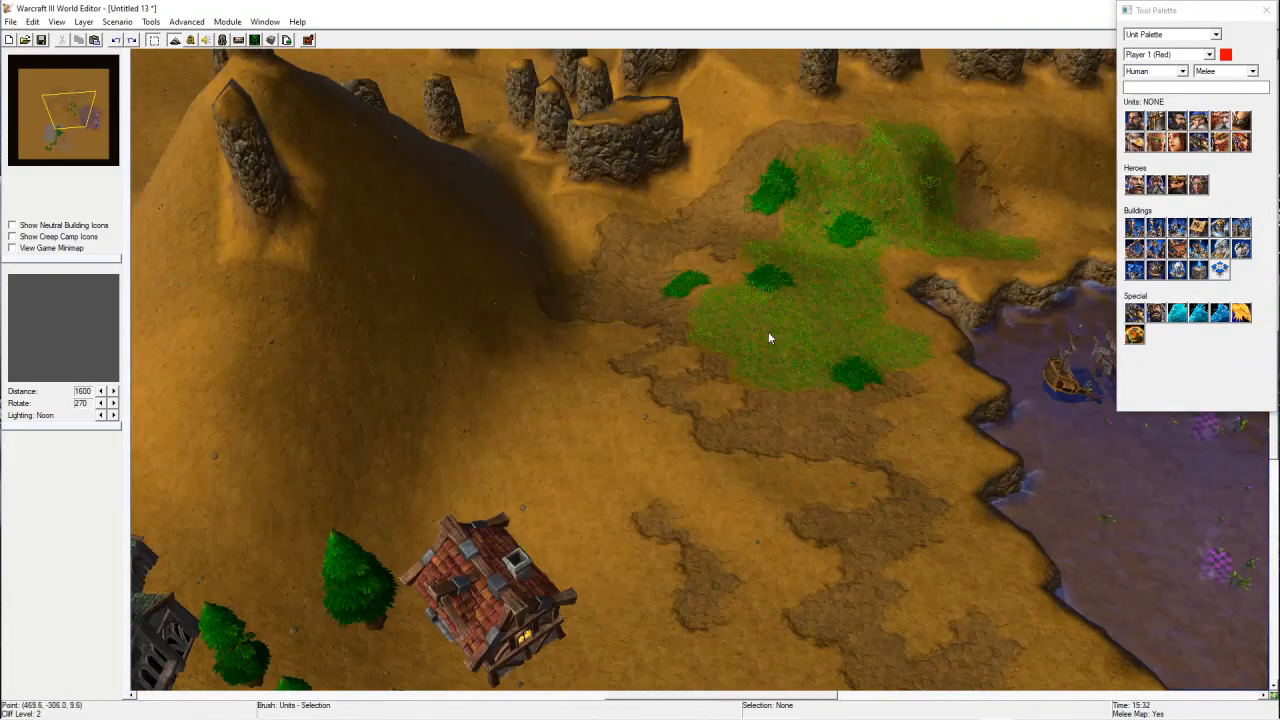
{"action": "right_click_drag", "start_coordinate": [914, 437], "coordinate": [764, 393]}
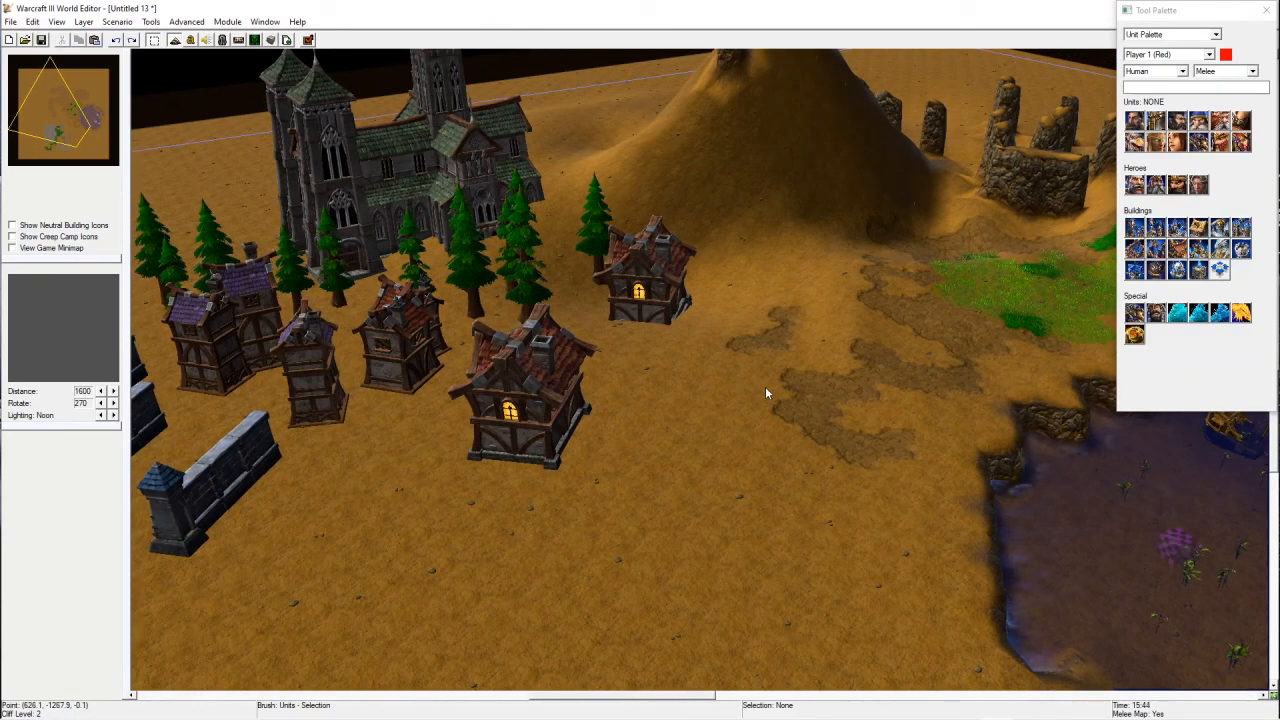
{"action": "left_click", "coordinate": [1156, 121]}
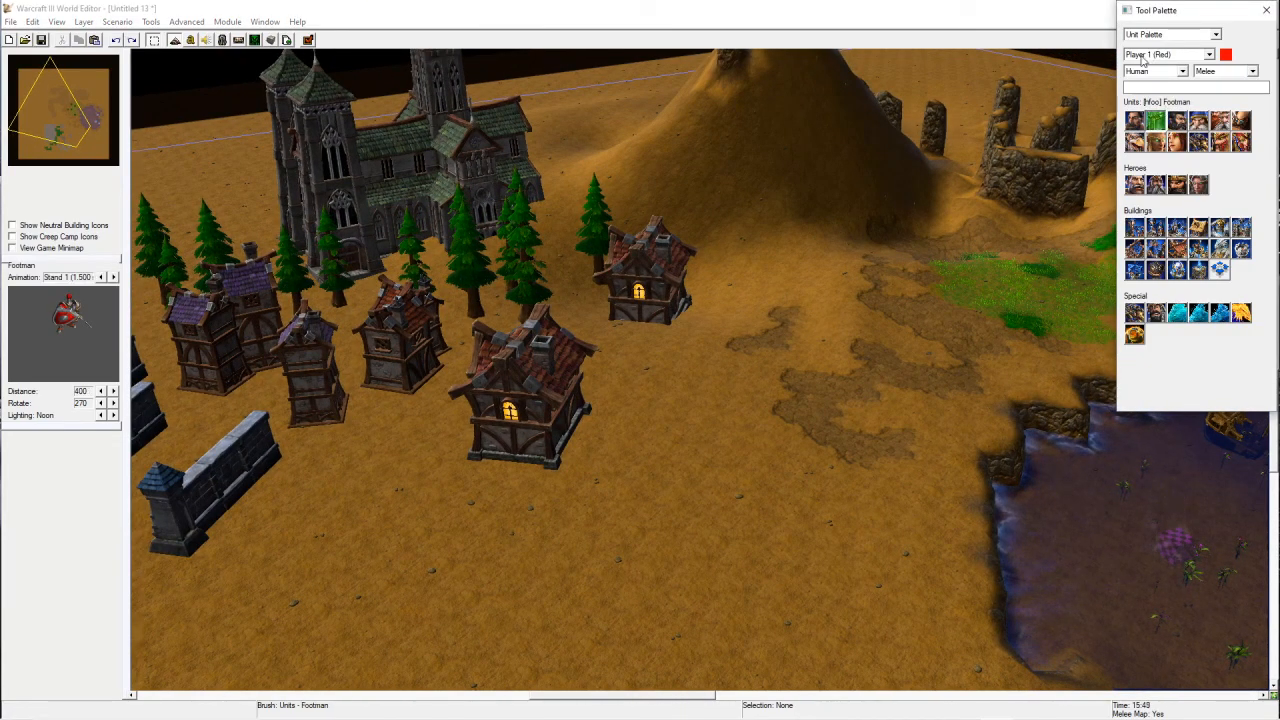
{"action": "right_click_drag", "start_coordinate": [704, 538], "coordinate": [783, 408]}
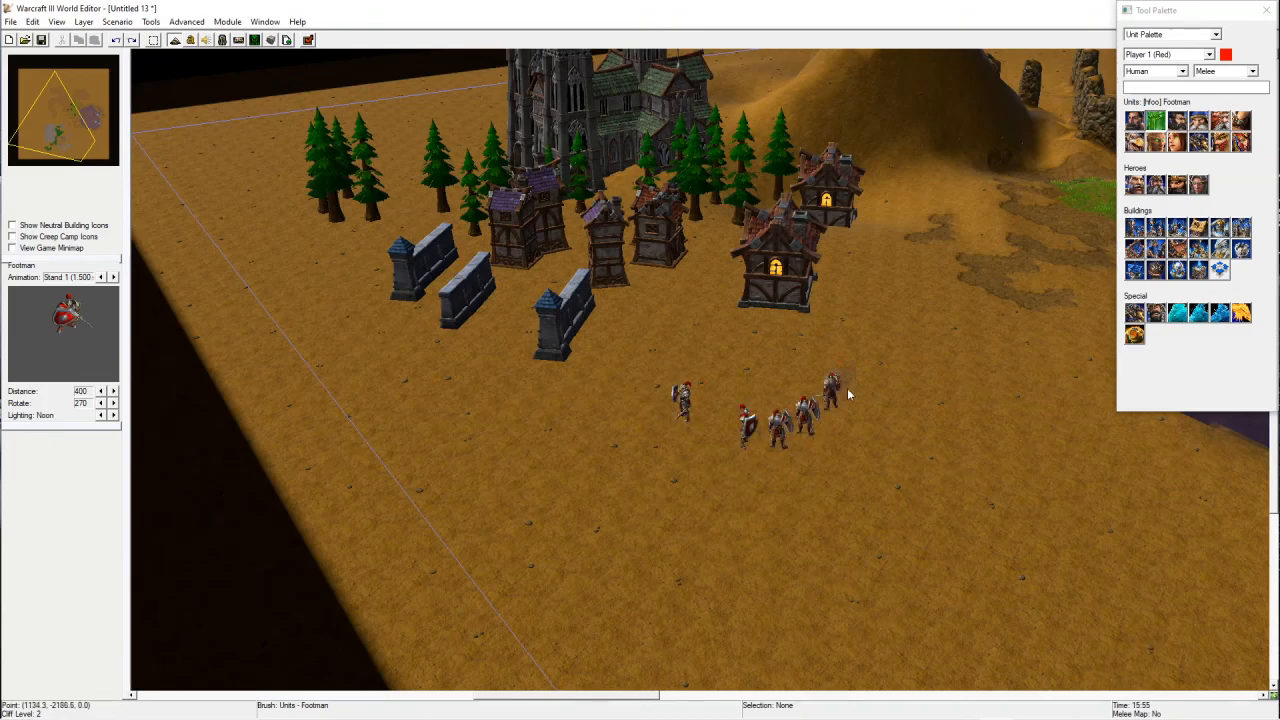
{"action": "right_click_drag", "start_coordinate": [878, 413], "coordinate": [892, 376]}
Step: Try to test the map, declining to generate player starting locations automatically
{"action": "left_click", "coordinate": [310, 41]}
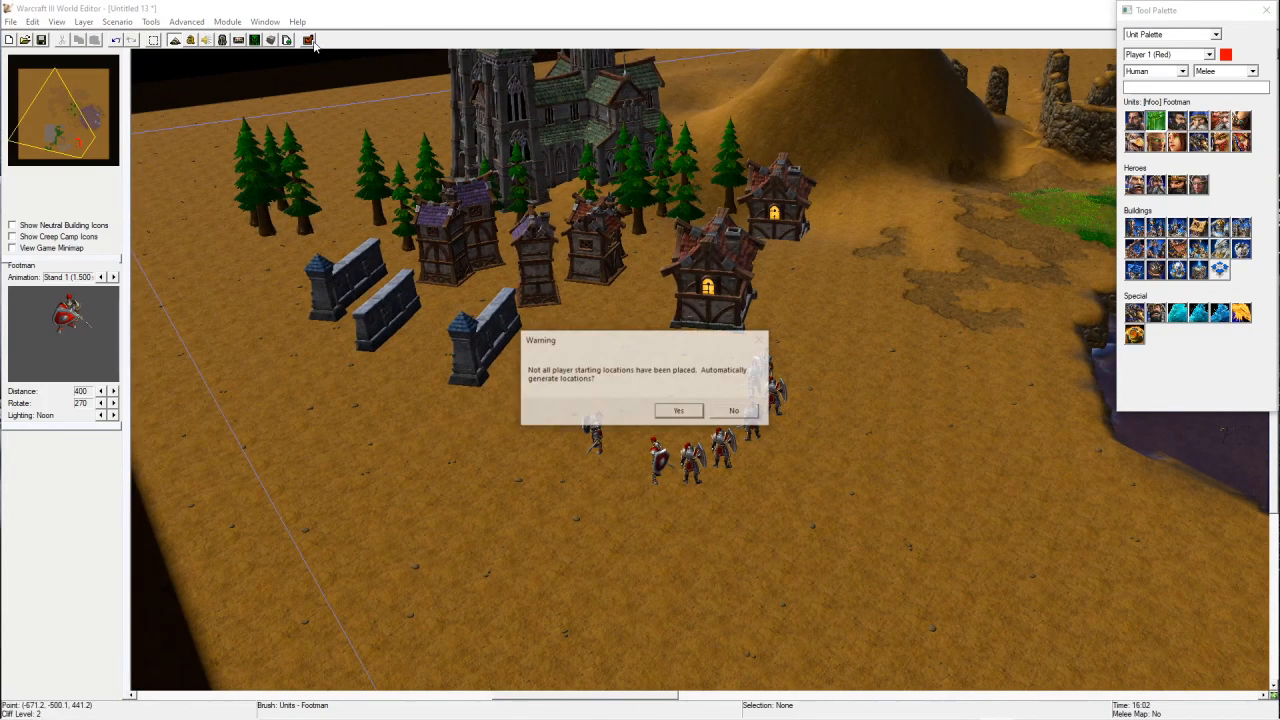
{"action": "left_click", "coordinate": [751, 416]}
{"action": "left_click", "coordinate": [700, 406]}
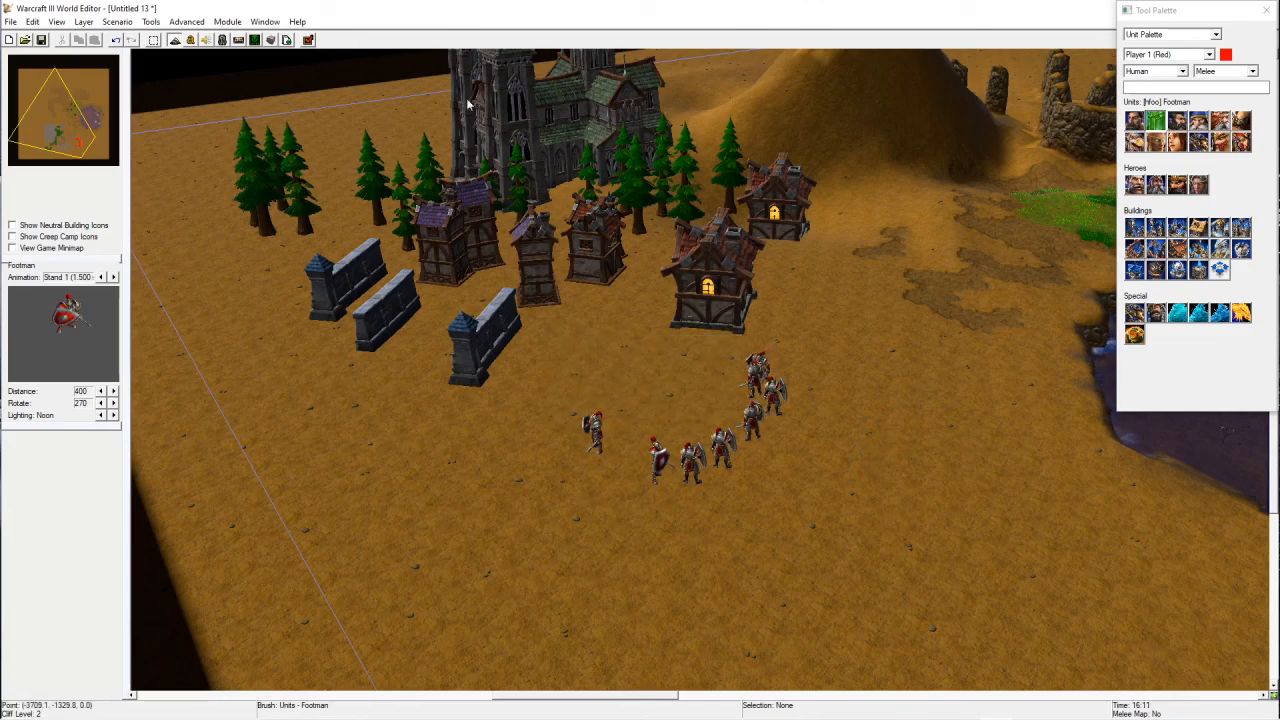
Step: Select the Footmen and rearrange them into a curved line below the houses
{"action": "right_click_drag", "start_coordinate": [832, 513], "coordinate": [777, 447]}
{"action": "left_click_drag", "start_coordinate": [568, 352], "coordinate": [868, 515]}
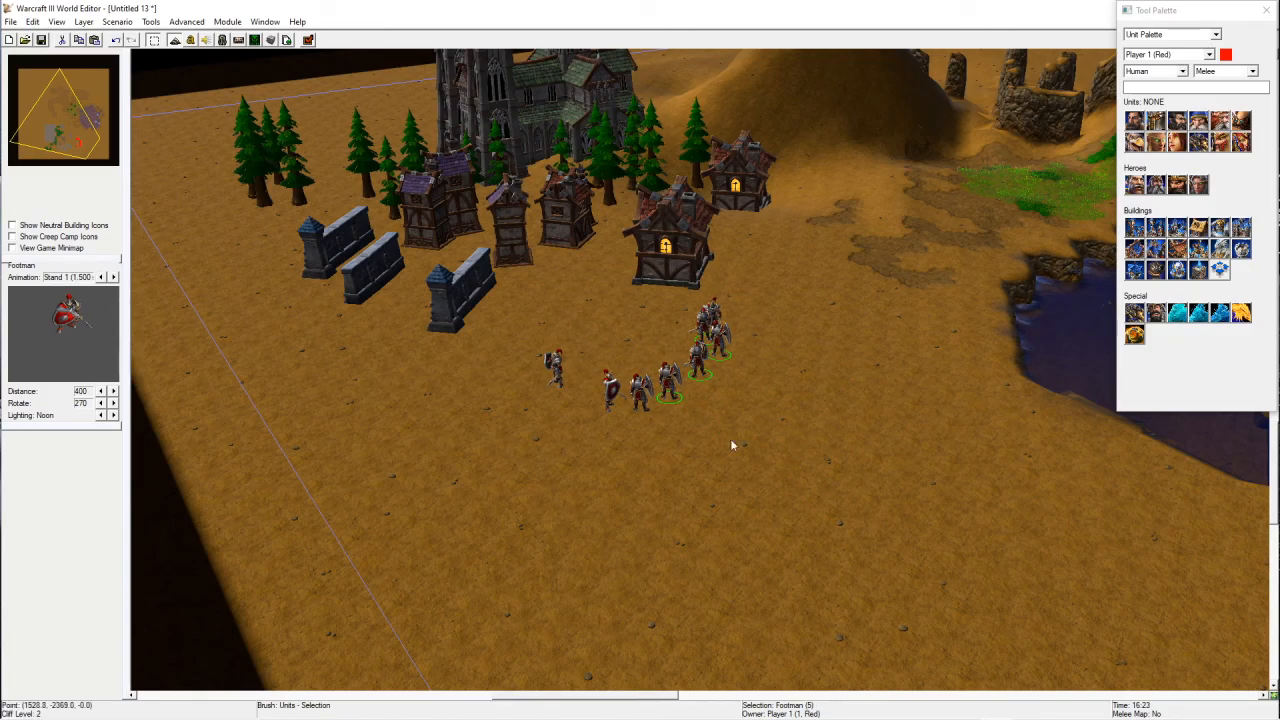
{"action": "left_click_drag", "start_coordinate": [480, 355], "coordinate": [901, 459]}
{"action": "left_click", "coordinate": [898, 567]}
{"action": "left_click_drag", "start_coordinate": [510, 309], "coordinate": [952, 548]}
{"action": "right_click_drag", "start_coordinate": [724, 312], "coordinate": [770, 362]}
{"action": "left_click_drag", "start_coordinate": [657, 340], "coordinate": [907, 186]}
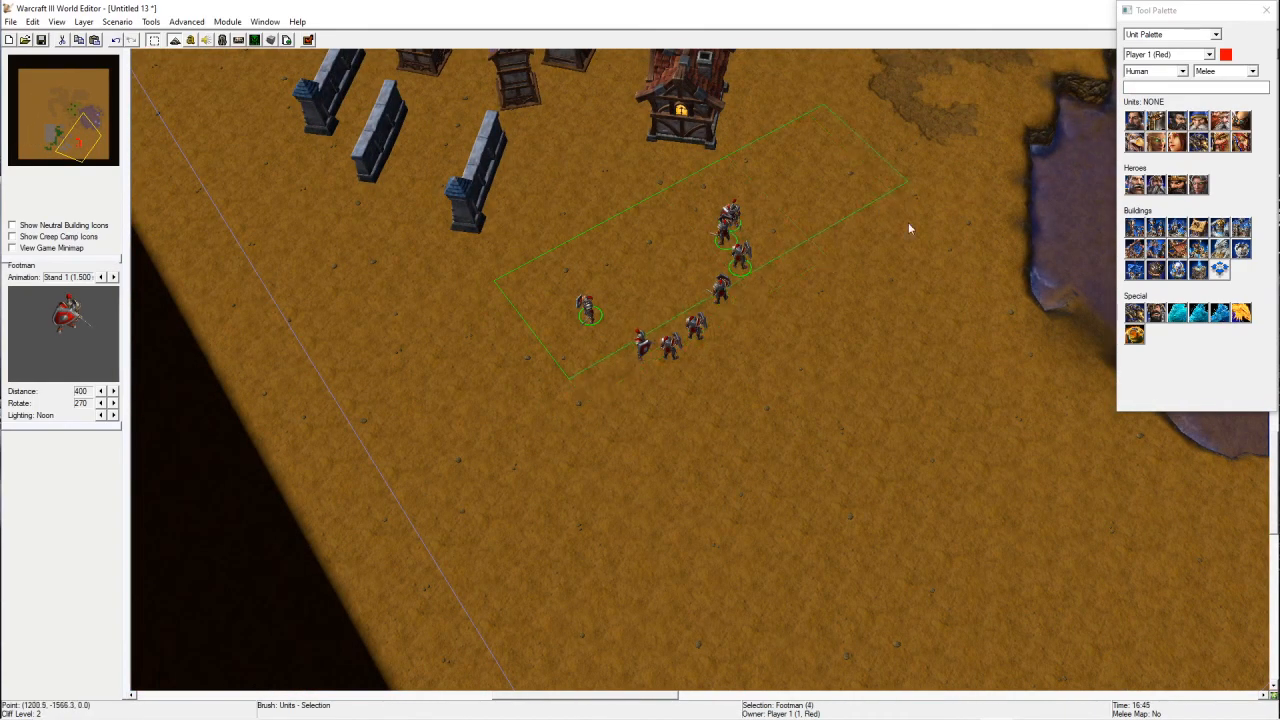
{"action": "right_click_drag", "start_coordinate": [874, 230], "coordinate": [860, 319]}
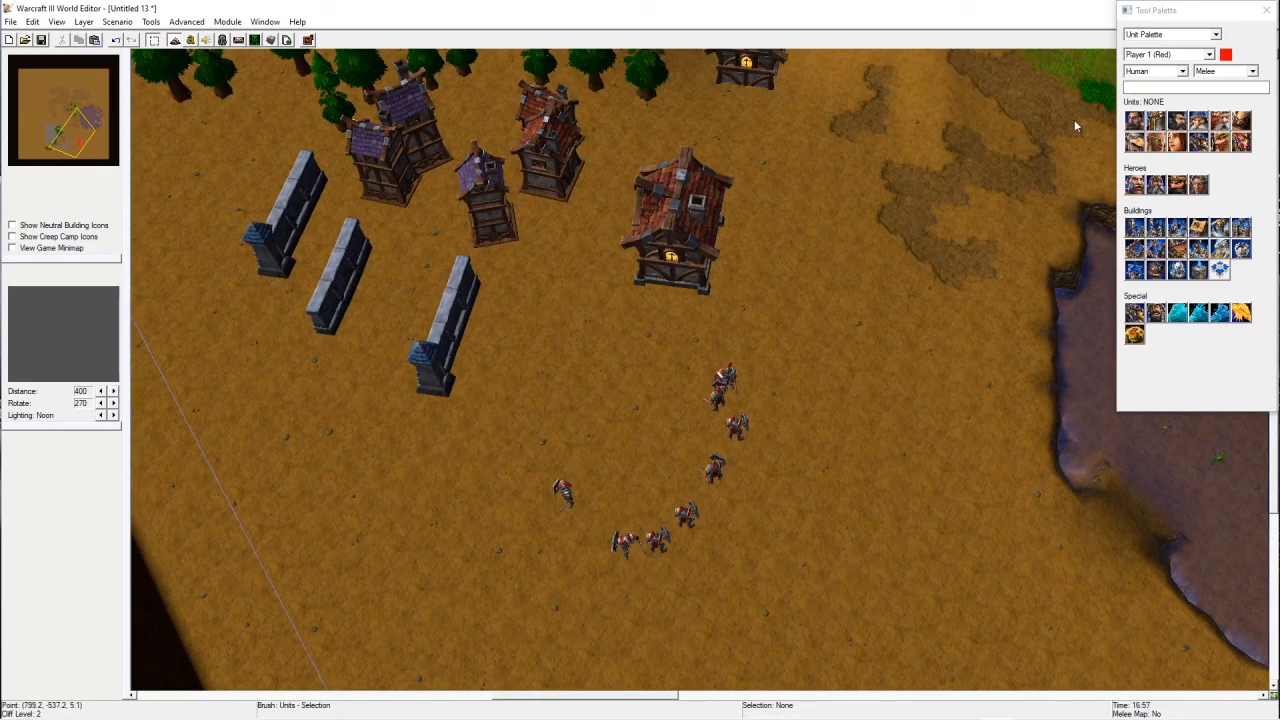
Step: Place two Neutral Hostile Cityscape Enforcer units near the Footmen
{"action": "left_click", "coordinate": [1200, 57]}
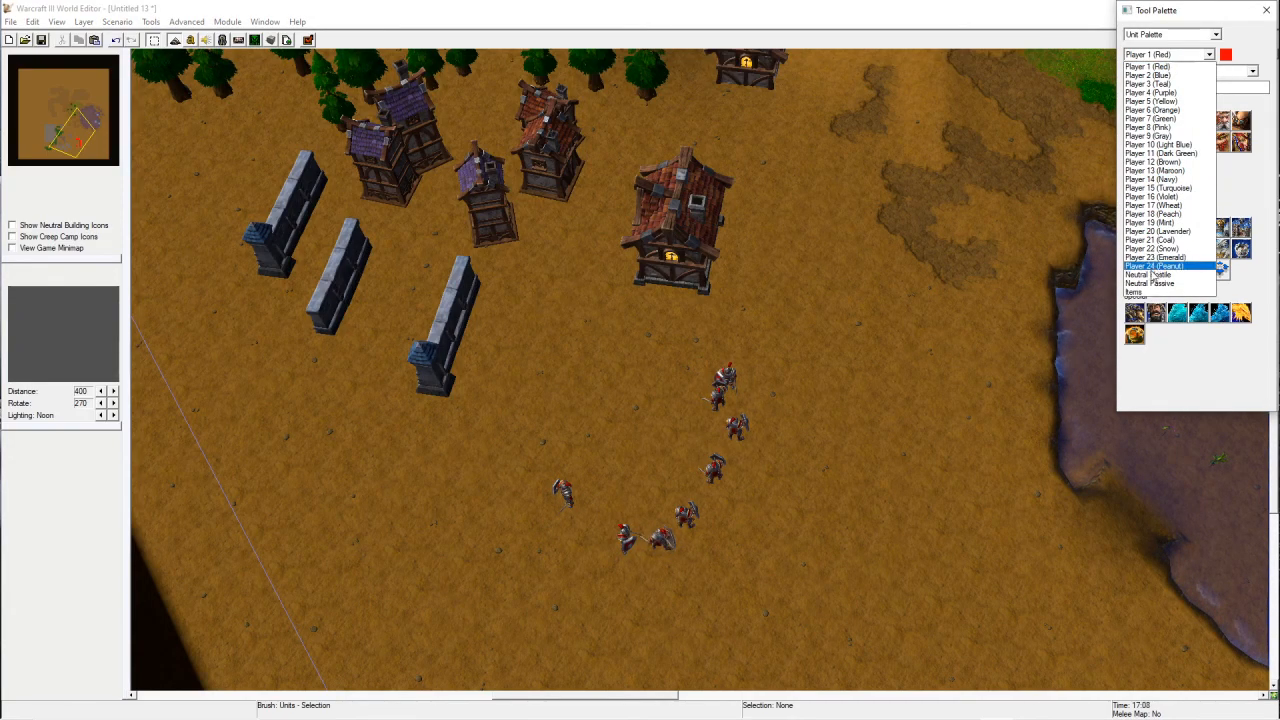
{"action": "left_click", "coordinate": [1153, 274]}
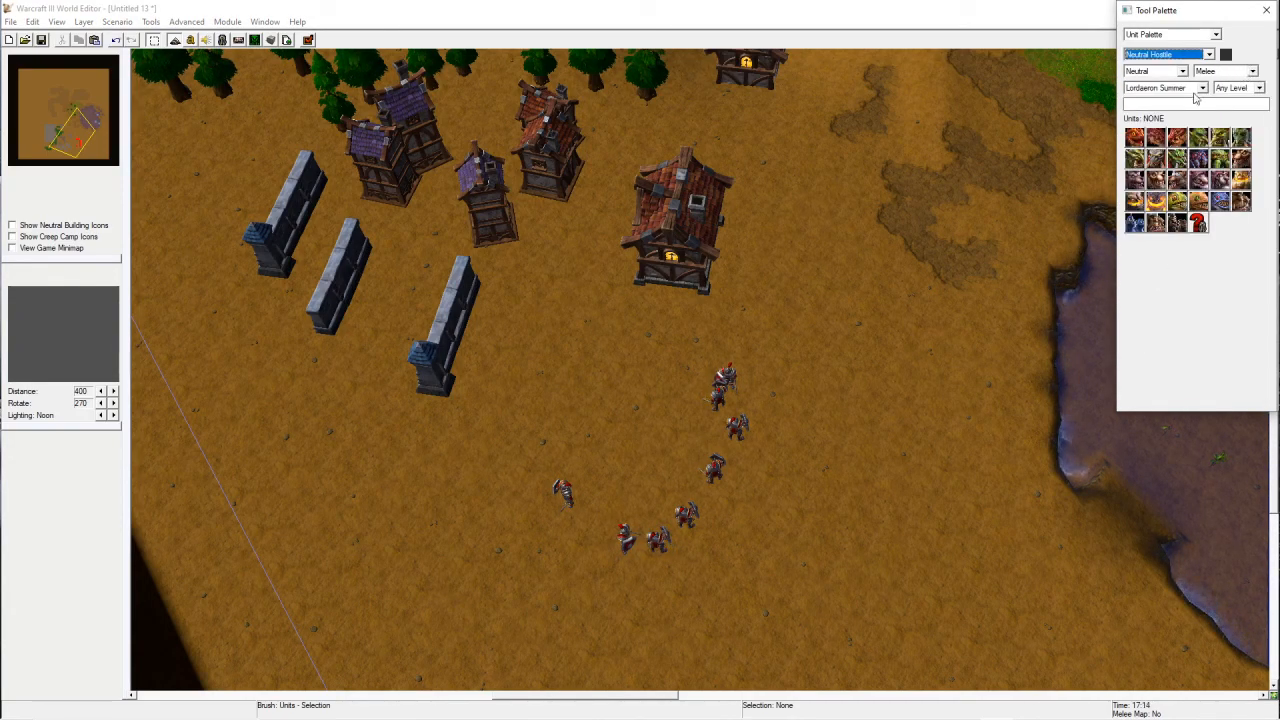
{"action": "left_click", "coordinate": [1195, 89]}
{"action": "left_click", "coordinate": [1152, 127]}
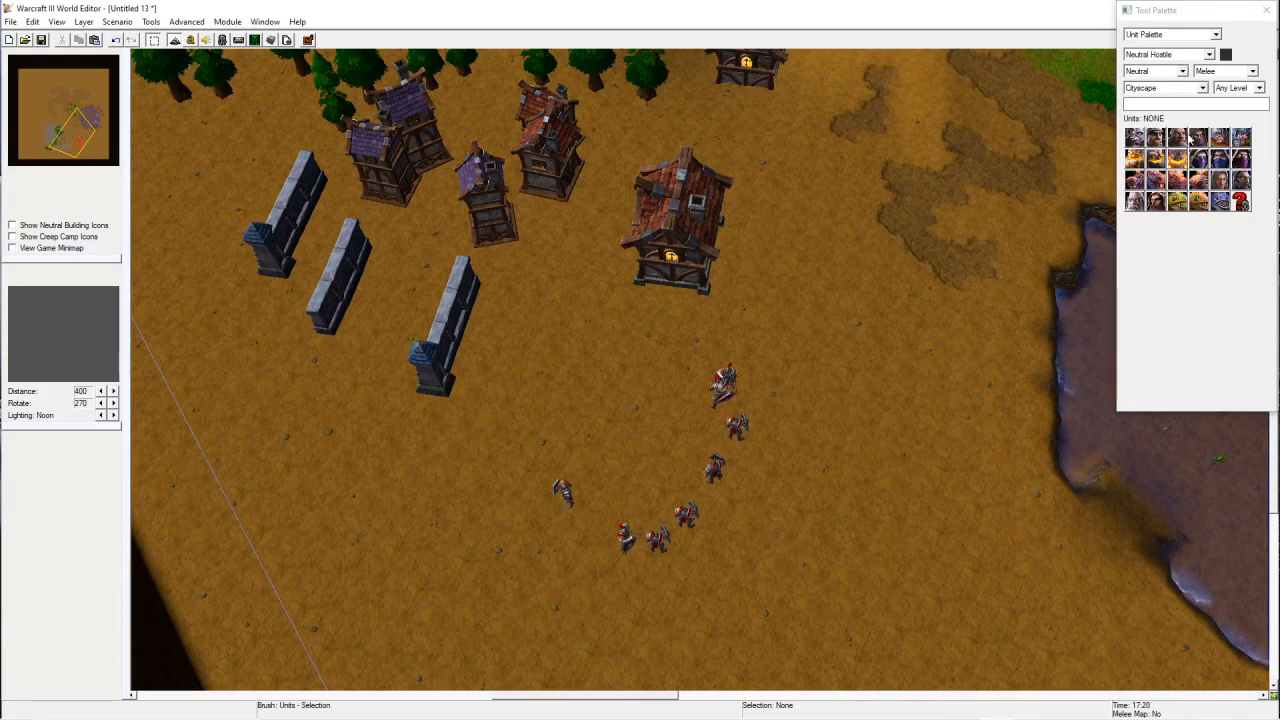
{"action": "left_click", "coordinate": [1218, 159]}
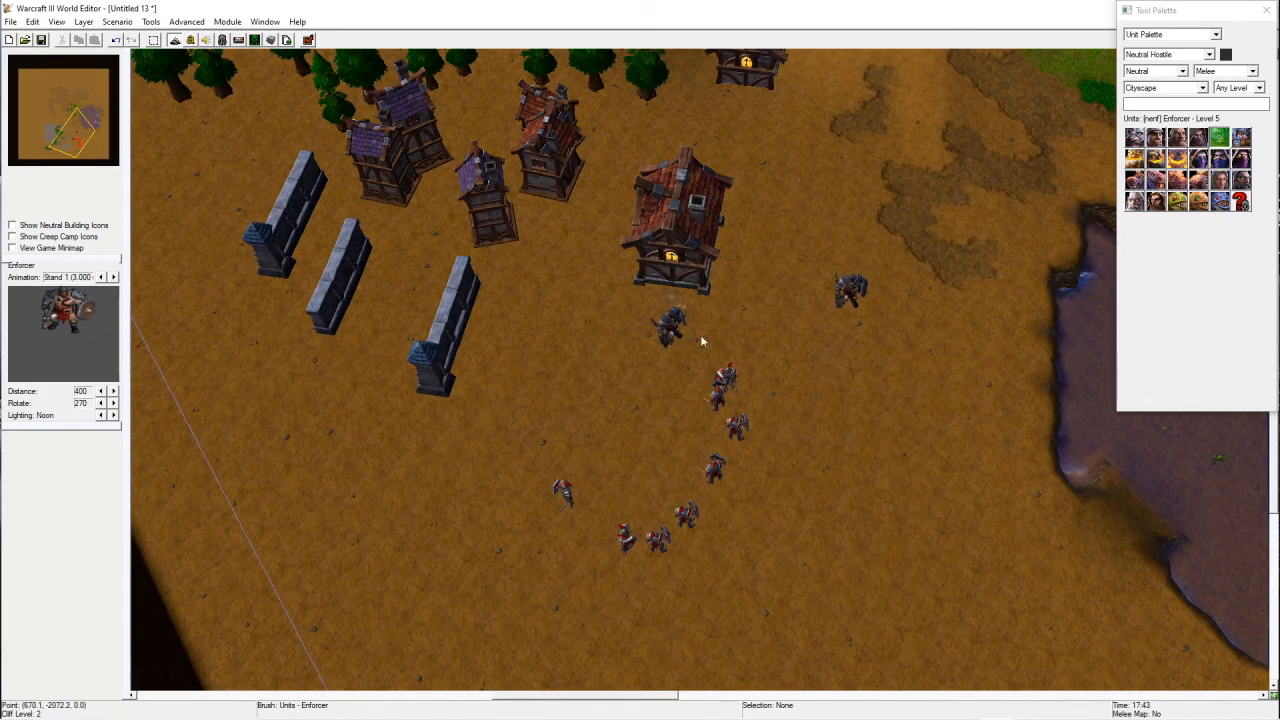
{"action": "right_click_drag", "start_coordinate": [799, 401], "coordinate": [673, 377]}
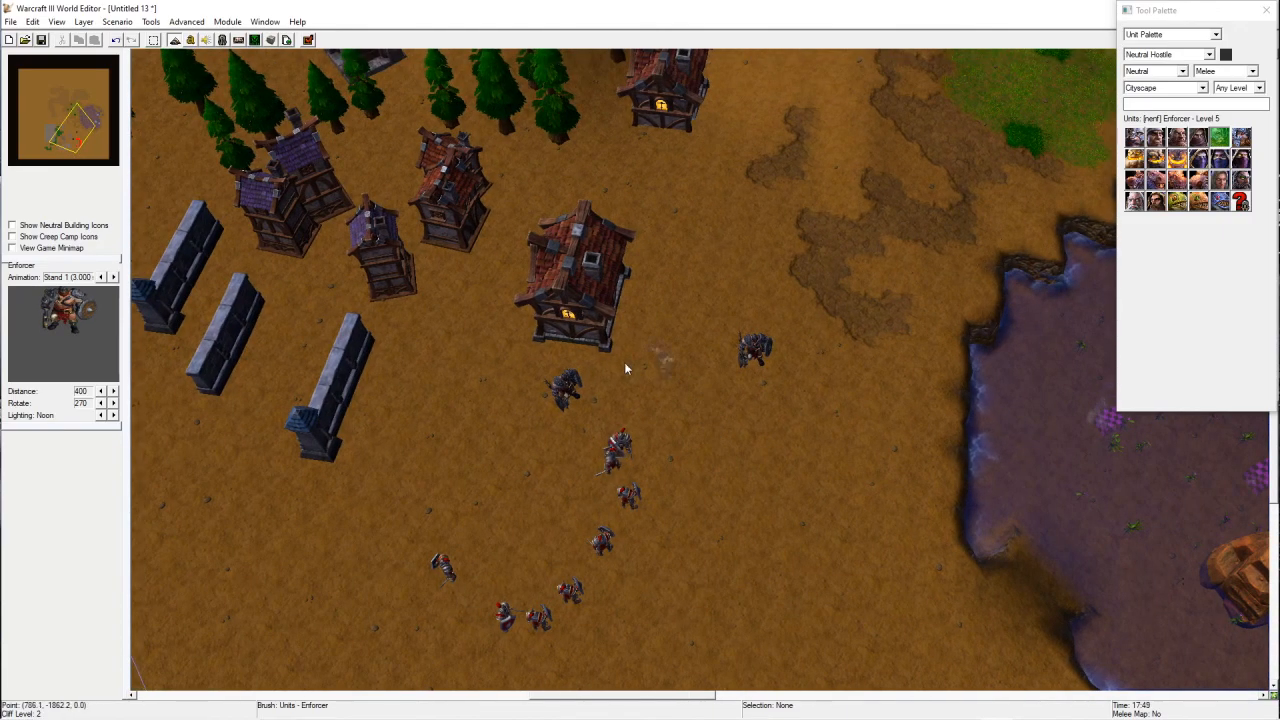
Step: Try placing Murloc Tiderunner units beside the Footmen, then undo the placements
{"action": "left_click", "coordinate": [1198, 180]}
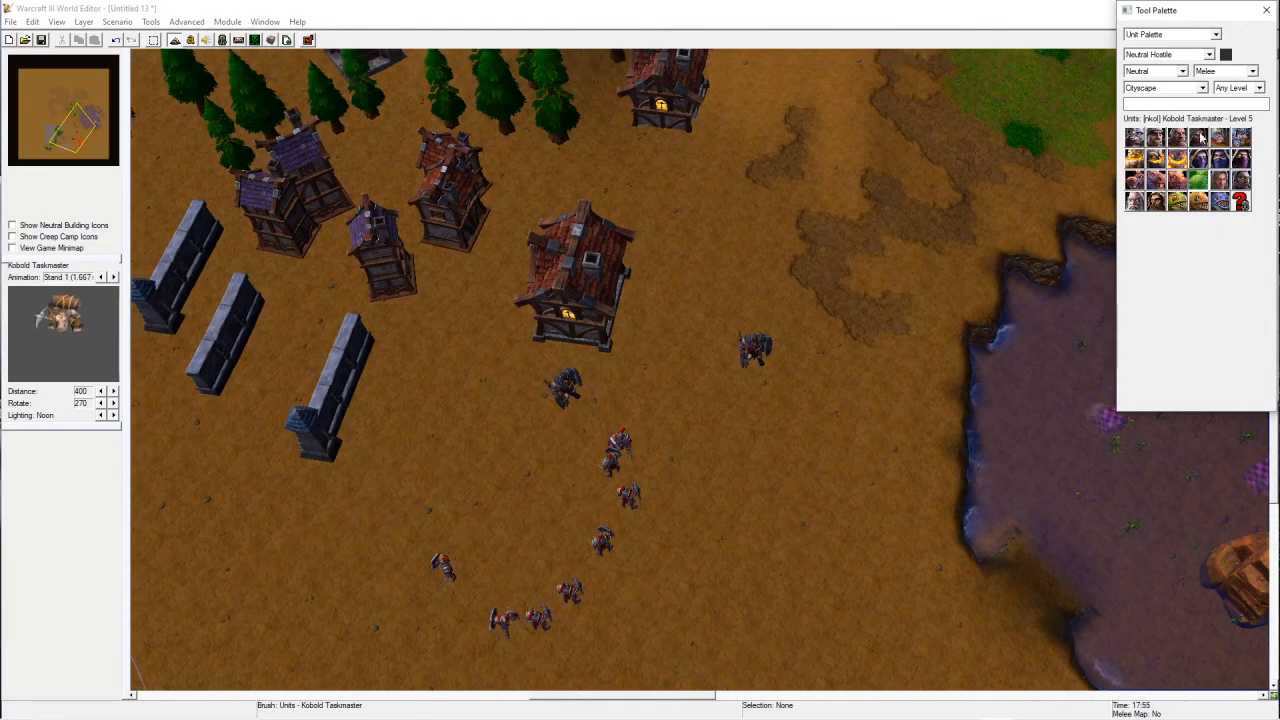
{"action": "left_click", "coordinate": [1177, 201]}
{"action": "left_click", "coordinate": [709, 447]}
{"action": "right_click_drag", "start_coordinate": [788, 500], "coordinate": [838, 450]}
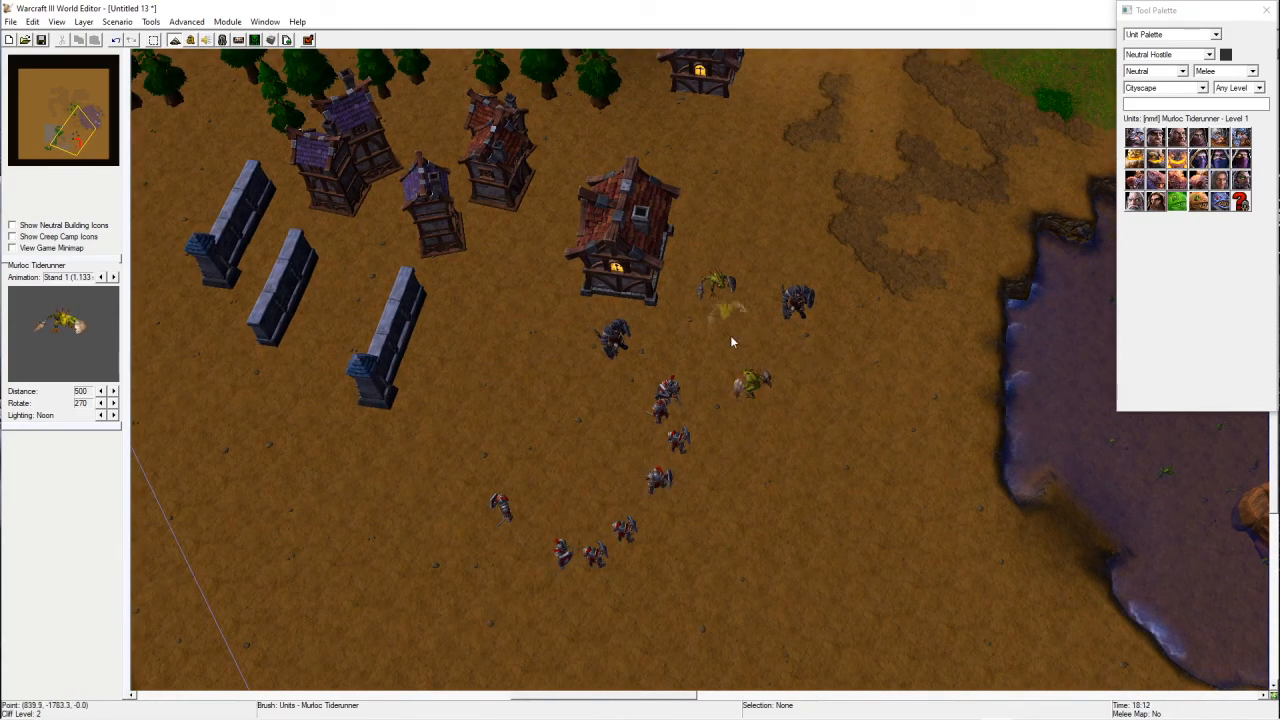
{"action": "key", "text": "ctrl+z"}
{"action": "key", "text": "ctrl+z"}
{"action": "key", "text": "ctrl+z"}
{"action": "key", "text": "ctrl+z"}
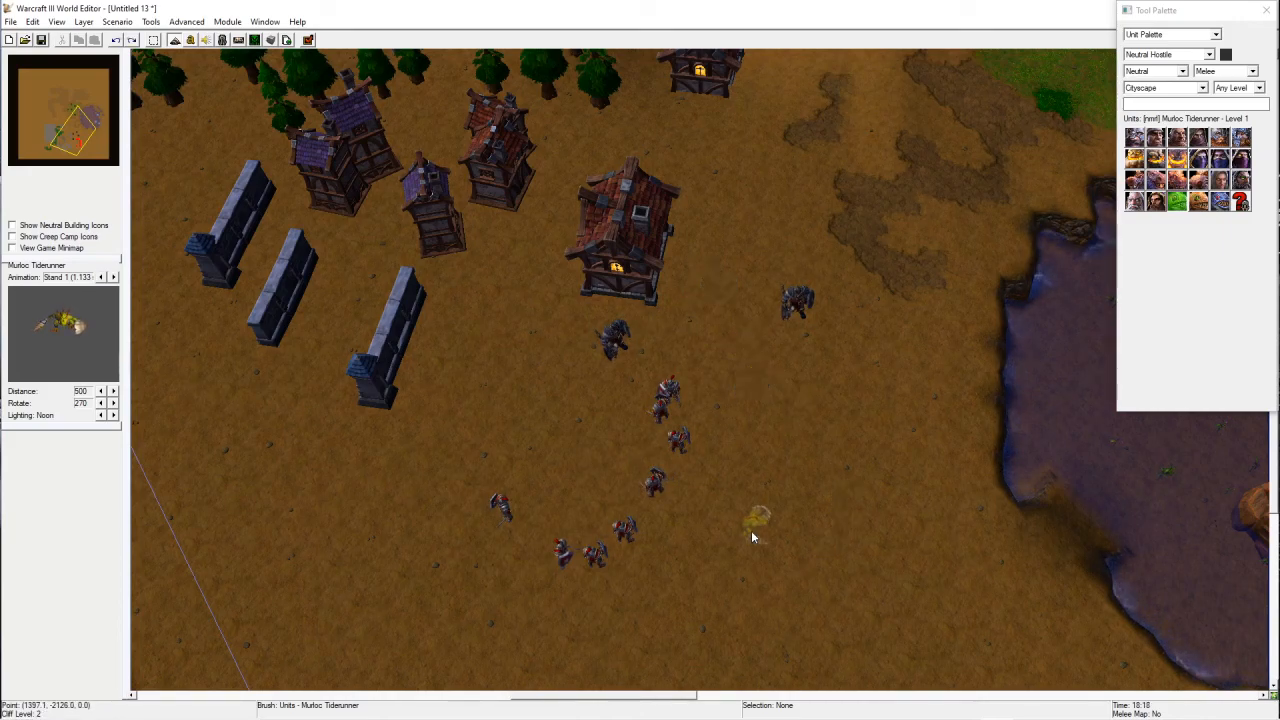
Step: Select most of the Footmen in the arc and delete them
{"action": "right_click_drag", "start_coordinate": [773, 444], "coordinate": [905, 336]}
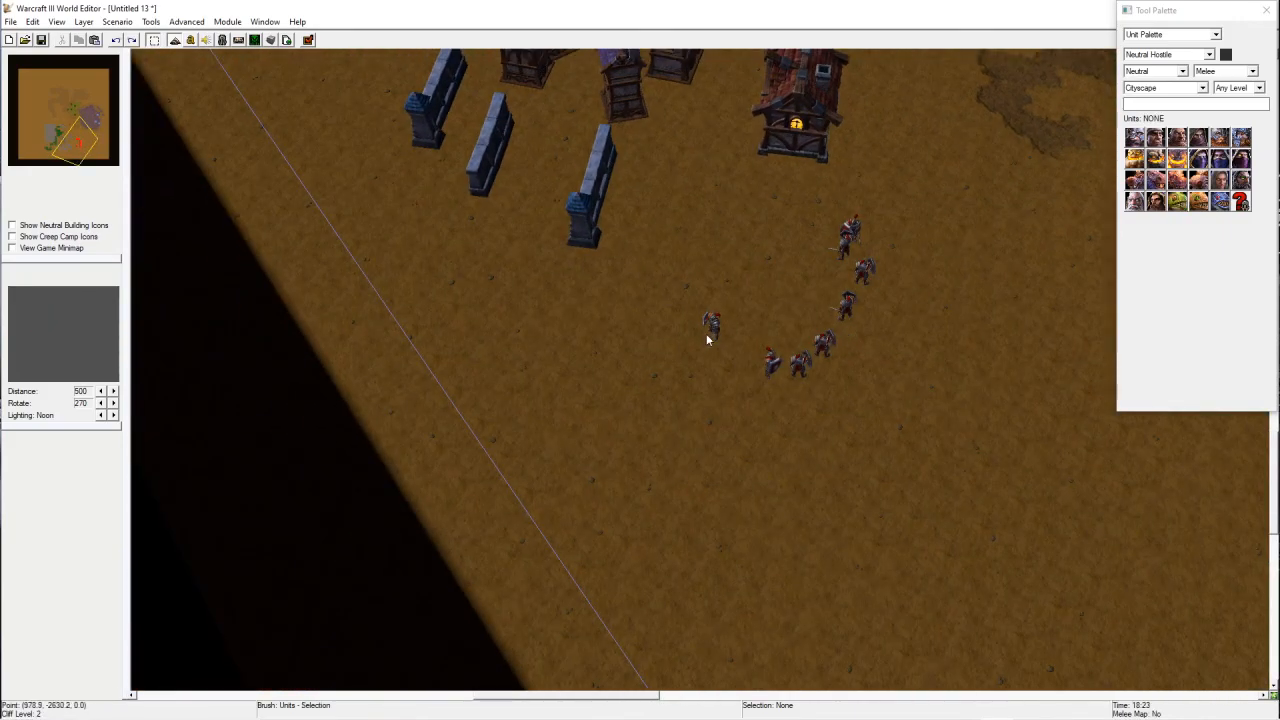
{"action": "key", "text": "Delete"}
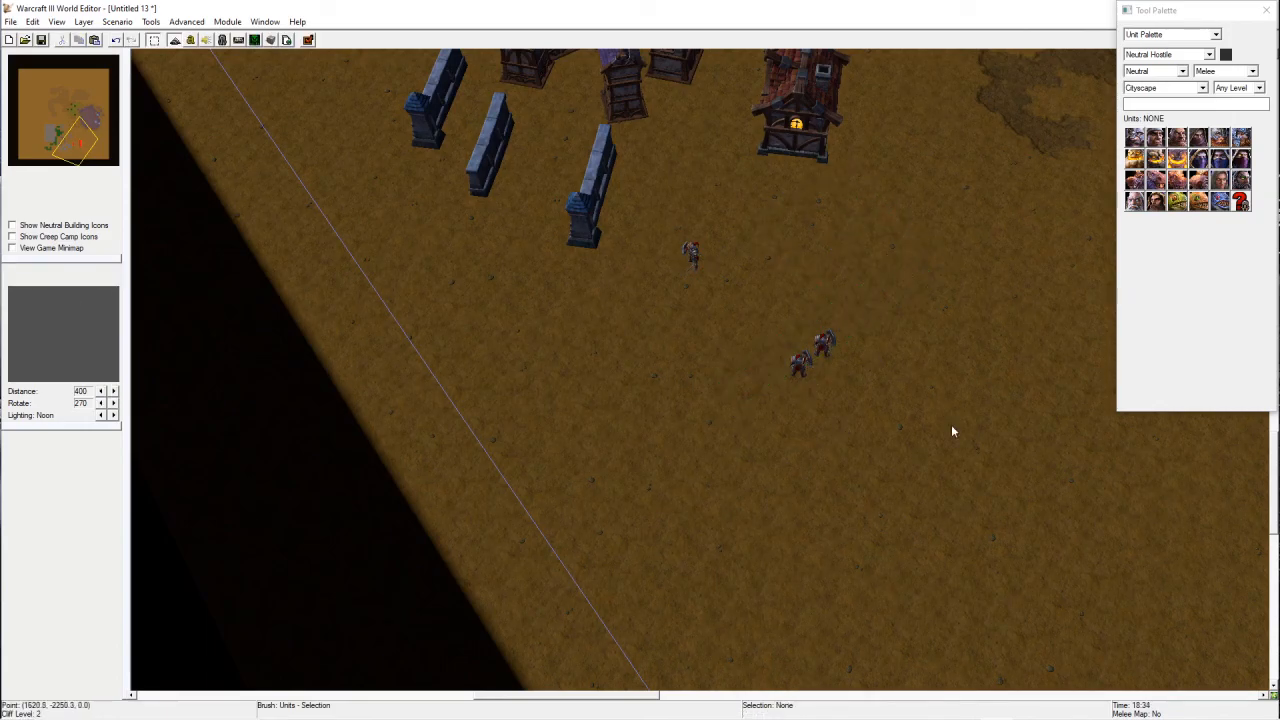
Step: Delete the selected Footmen and try moving the remaining Footman, undoing the move
{"action": "key", "text": "Delete"}
{"action": "right_click_drag", "start_coordinate": [789, 291], "coordinate": [780, 371]}
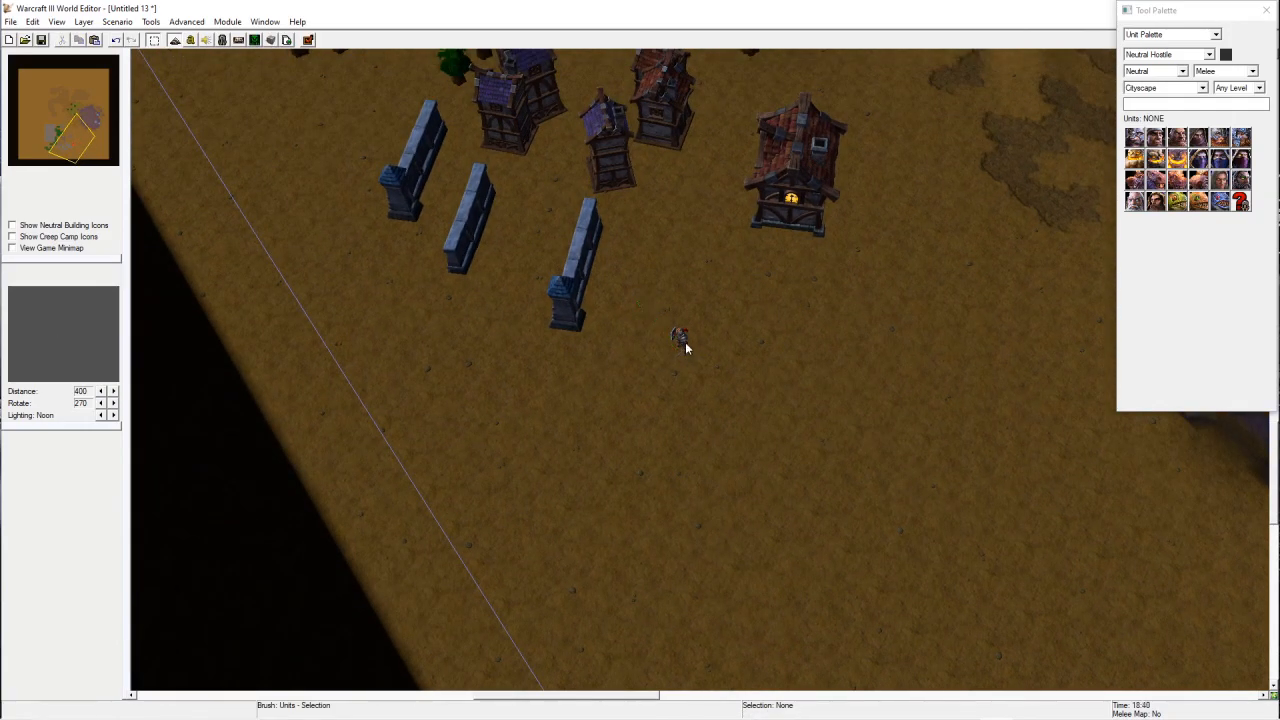
{"action": "left_click_drag", "start_coordinate": [685, 344], "coordinate": [785, 409]}
{"action": "key", "text": "ctrl+z"}
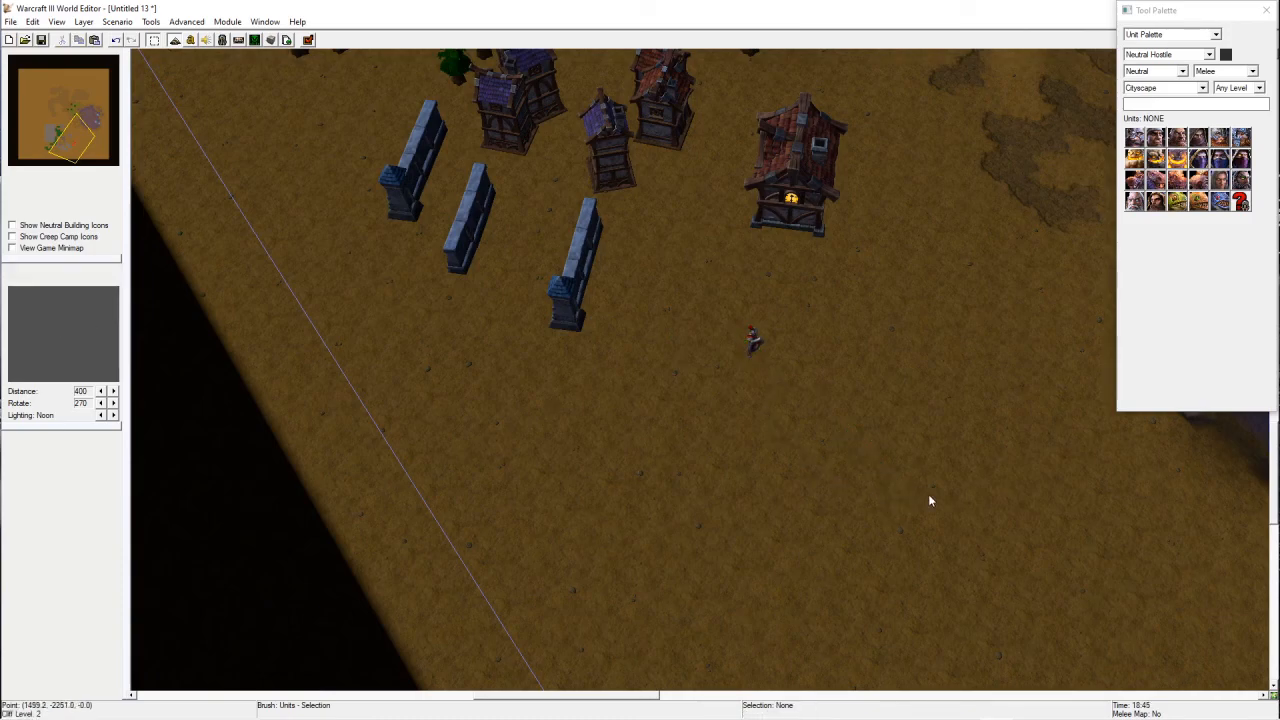
Step: Place several Neutral Hostile Bandit units near the remaining Footman
{"action": "right_click_drag", "start_coordinate": [928, 501], "coordinate": [820, 485]}
{"action": "left_click", "coordinate": [1134, 137]}
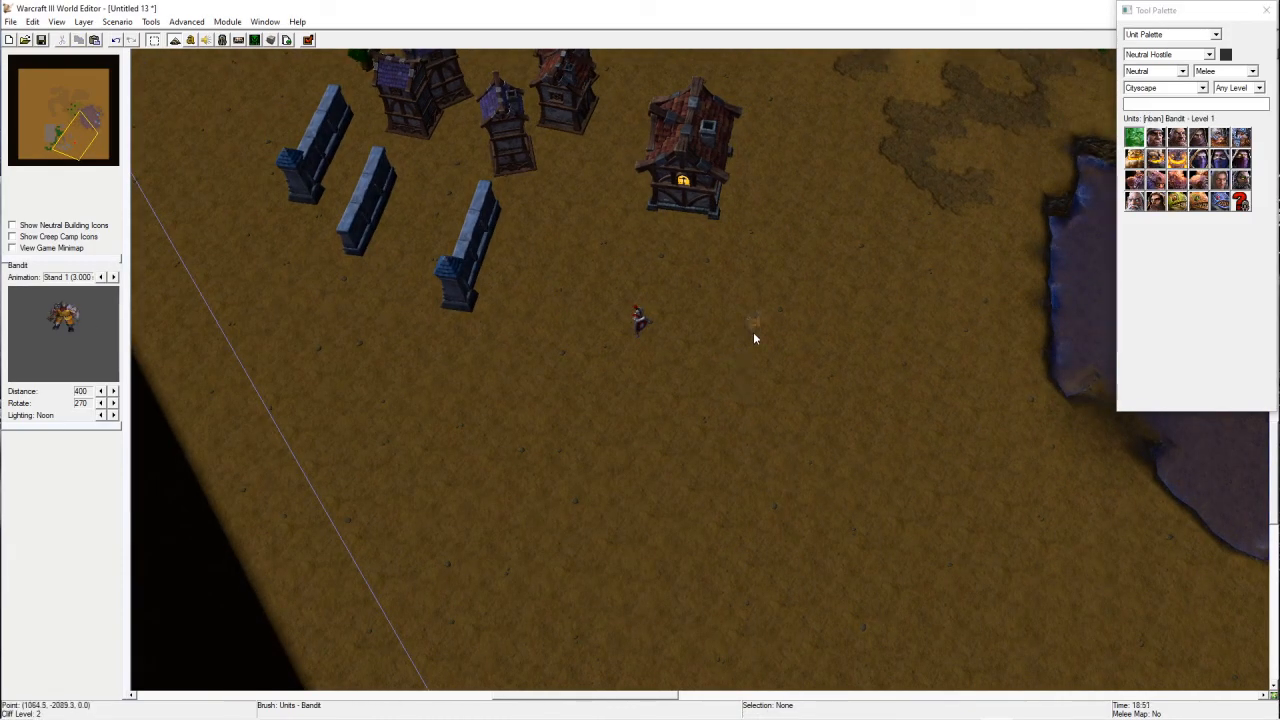
{"action": "left_click", "coordinate": [1160, 55]}
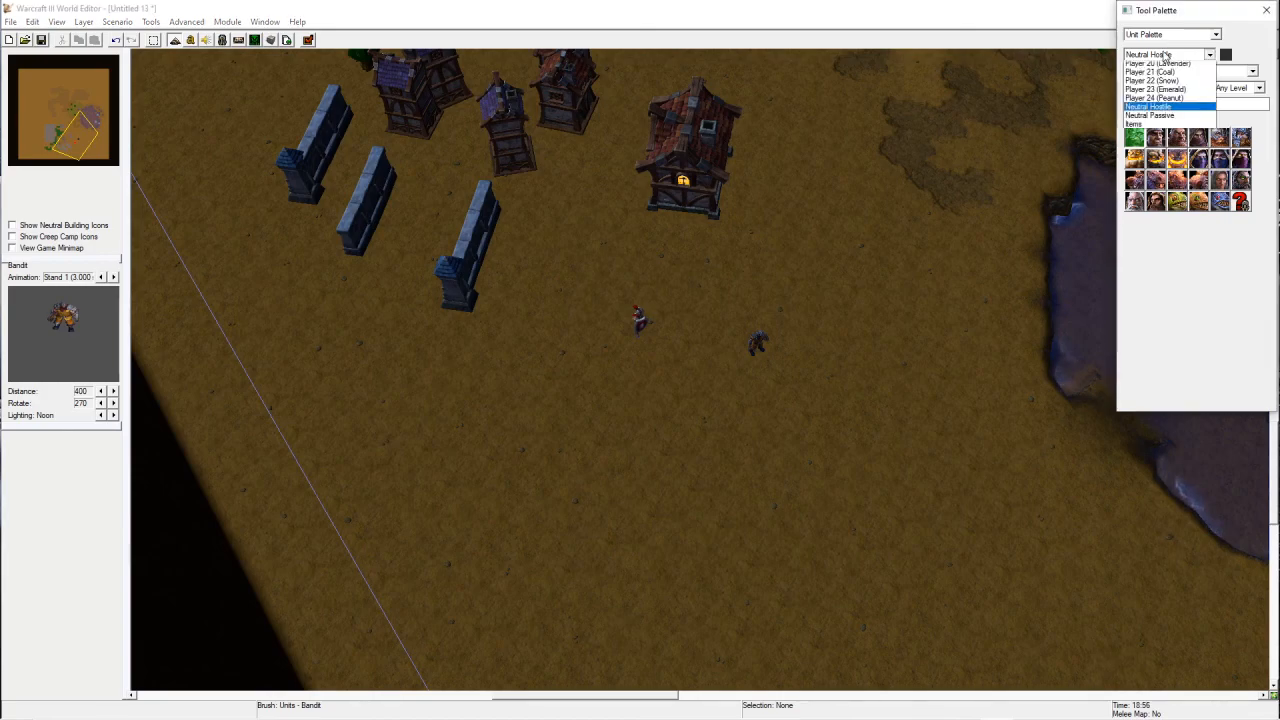
{"action": "left_click", "coordinate": [855, 365]}
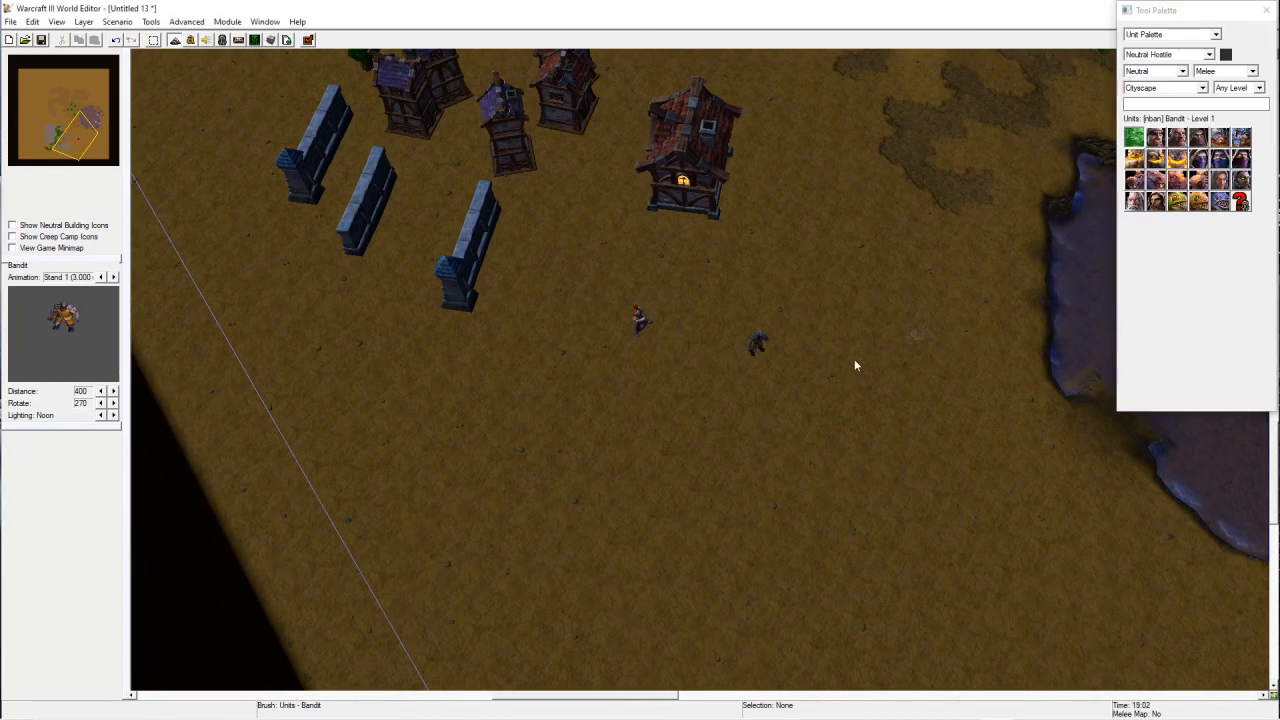
{"action": "right_click", "coordinate": [763, 271]}
{"action": "left_click_drag", "start_coordinate": [748, 232], "coordinate": [980, 432]}
Step: Select the Footman and nudge it slightly toward the houses
{"action": "left_click", "coordinate": [639, 322]}
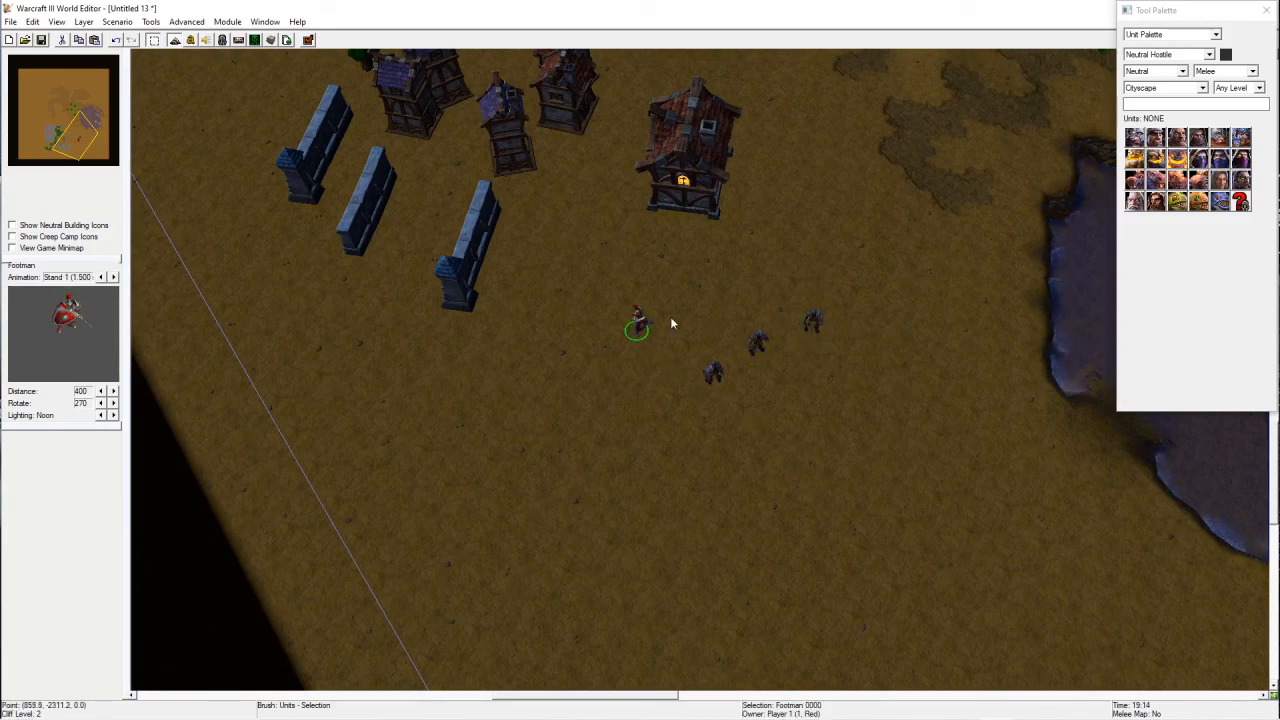
{"action": "mouse_move", "coordinate": [638, 323]}
{"action": "left_mouse_down"}
{"action": "mouse_move", "coordinate": [660, 328]}
{"action": "mouse_move", "coordinate": [635, 328]}
{"action": "left_mouse_up"}
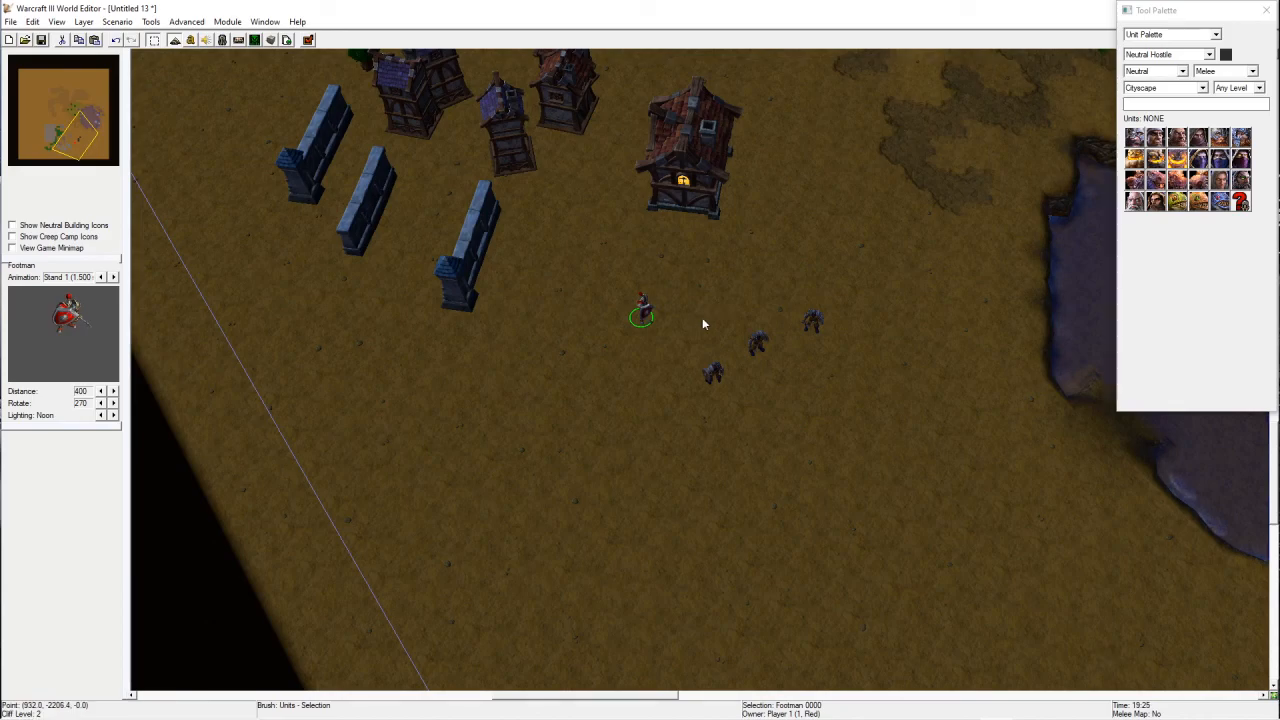
{"action": "left_click", "coordinate": [814, 399]}
{"action": "right_click_drag", "start_coordinate": [902, 398], "coordinate": [849, 439]}
Step: Browse the Neutral Hostile Cityscape unit icons in the unit palette
{"action": "left_click", "coordinate": [1167, 55]}
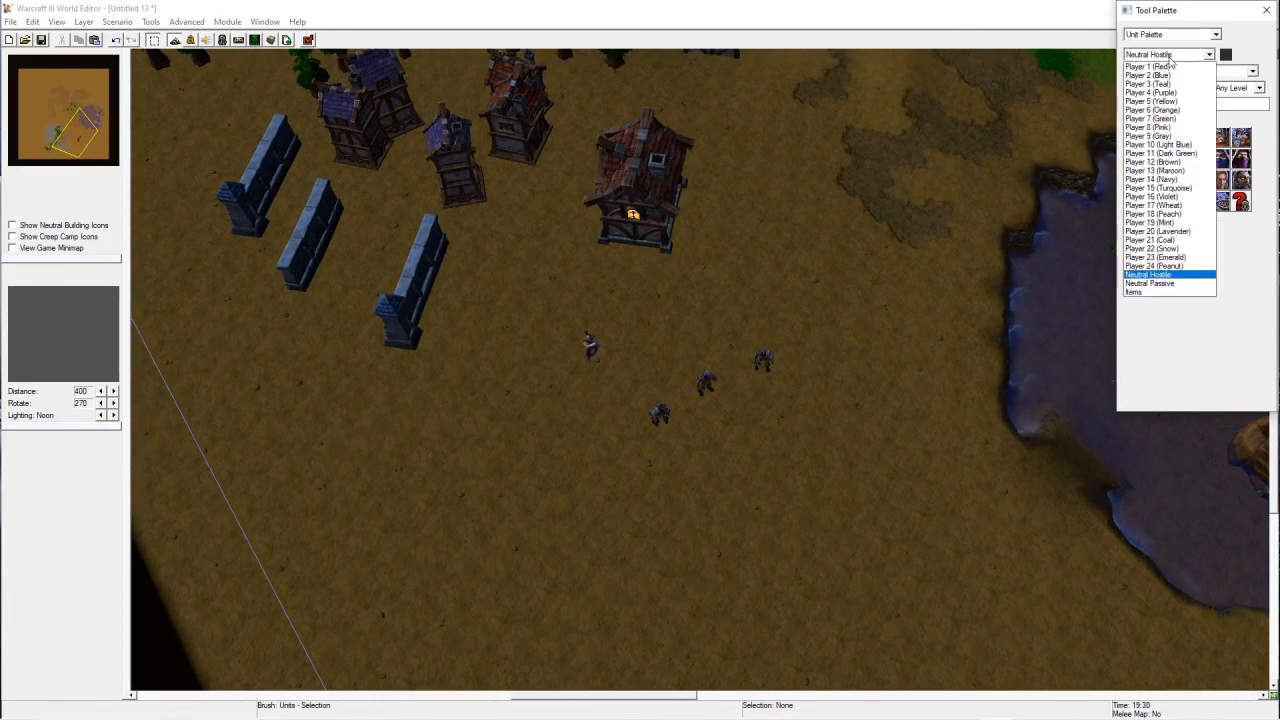
{"action": "left_click", "coordinate": [1160, 274]}
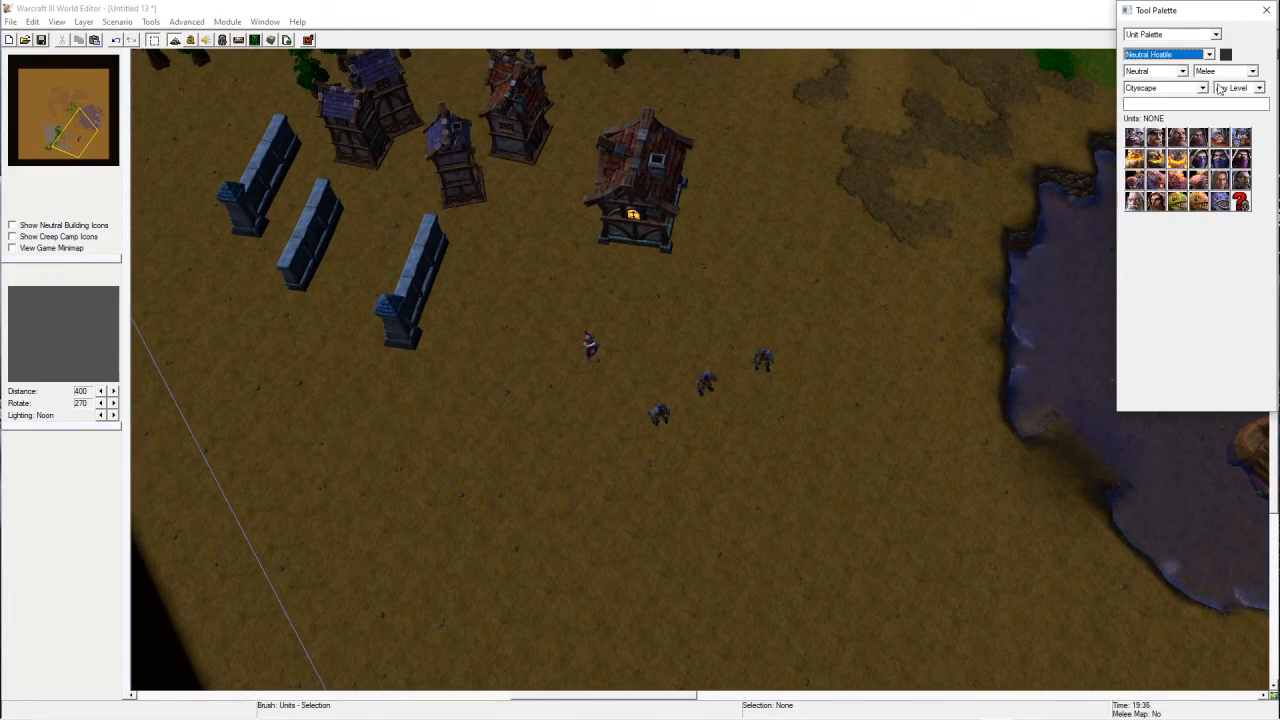
{"action": "left_click", "coordinate": [1223, 179]}
{"action": "left_click", "coordinate": [1223, 163]}
{"action": "left_click", "coordinate": [1178, 161]}
{"action": "left_click", "coordinate": [1151, 187]}
{"action": "left_click", "coordinate": [1220, 158]}
Step: Switch the unit palette to Player 1 (Red) and the Campaign unit list
{"action": "left_click", "coordinate": [1168, 55]}
{"action": "scroll", "coordinate": [1173, 70], "scroll_direction": "up", "scroll_amount": 1}
{"action": "left_click", "coordinate": [1165, 64]}
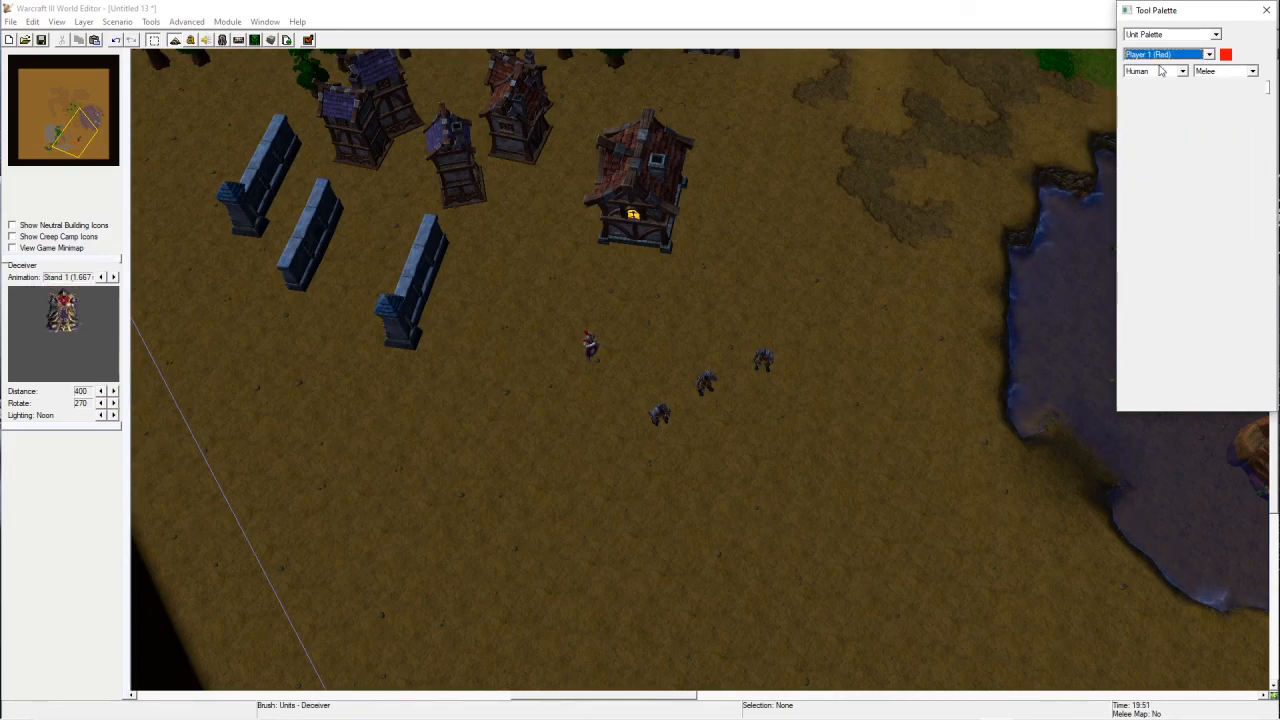
{"action": "left_click", "coordinate": [1216, 76]}
{"action": "left_click", "coordinate": [1215, 94]}
{"action": "left_click", "coordinate": [1211, 72]}
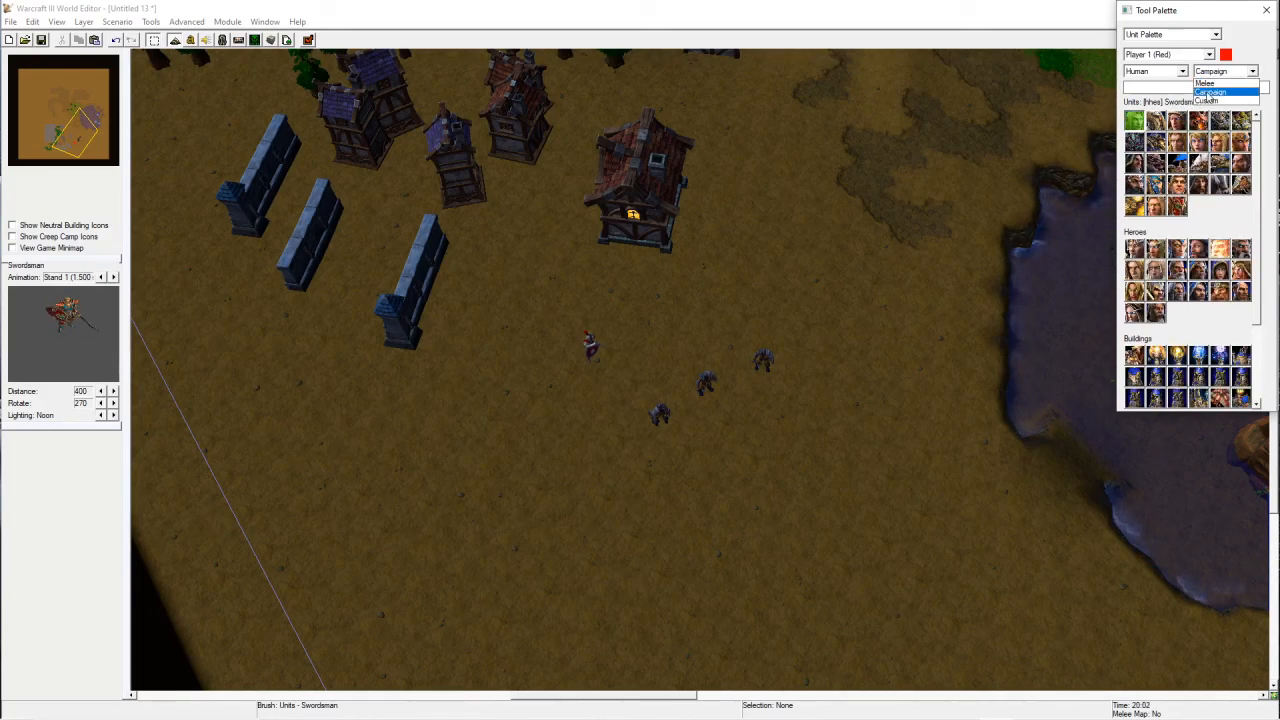
{"action": "left_click", "coordinate": [1221, 94]}
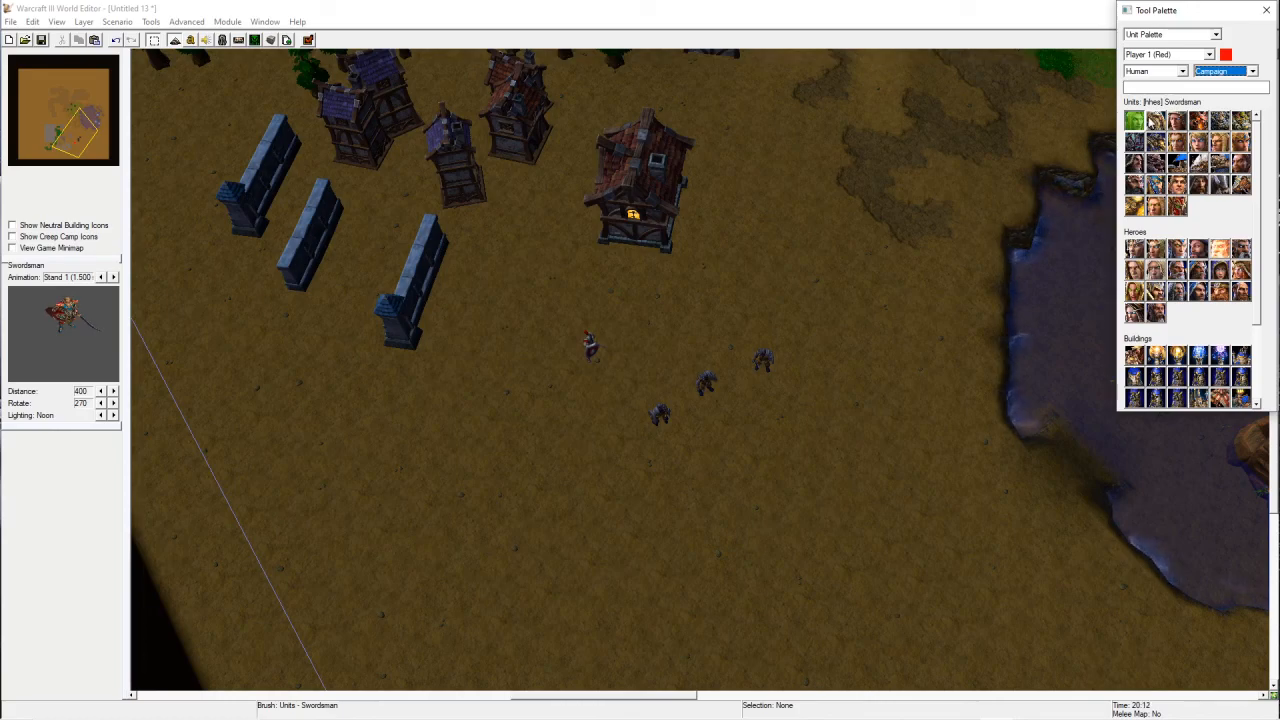
Step: Place two Swordsman units to the left of the Bandits near the Footman
{"action": "left_click", "coordinate": [1136, 121]}
{"action": "left_click", "coordinate": [626, 344]}
{"action": "left_click", "coordinate": [677, 328]}
{"action": "scroll", "coordinate": [670, 340], "scroll_direction": "up", "scroll_amount": 3}
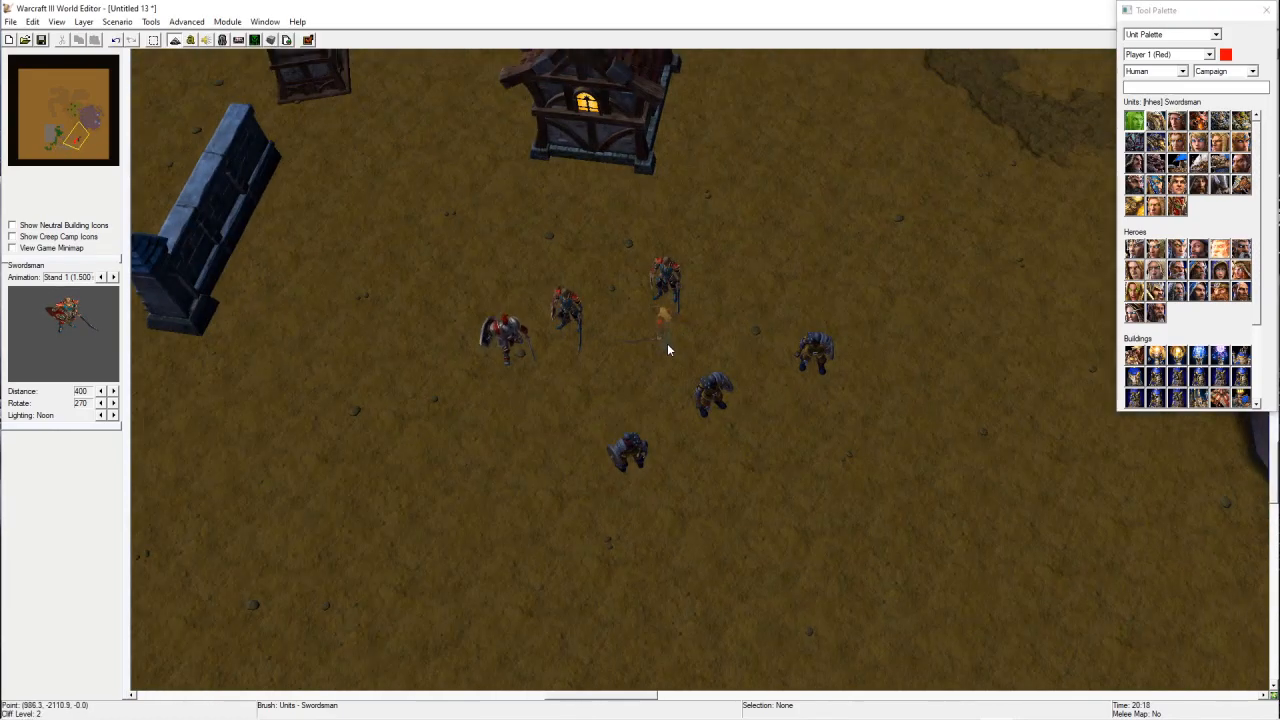
{"action": "scroll", "coordinate": [670, 349], "scroll_direction": "up", "scroll_amount": 3}
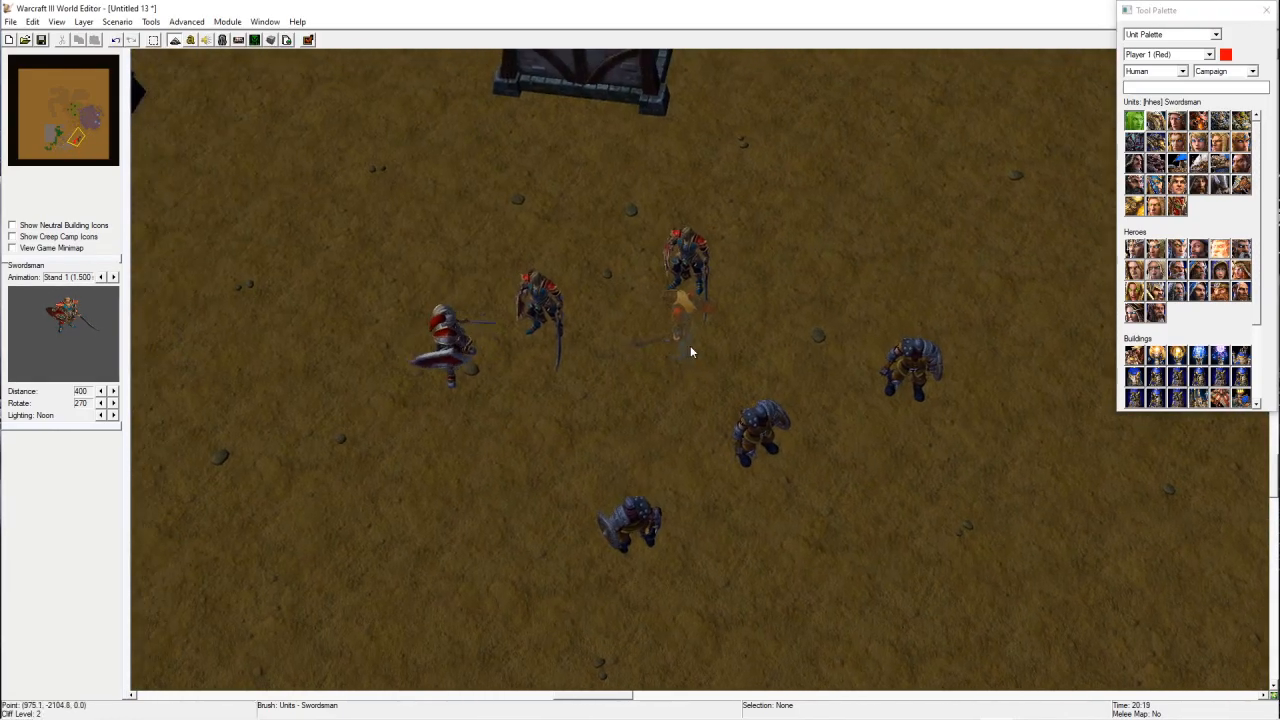
Step: Place two Jailor Kassan units among the Bandits
{"action": "left_click", "coordinate": [1202, 190]}
{"action": "left_click", "coordinate": [839, 318]}
{"action": "right_click_drag", "start_coordinate": [839, 318], "coordinate": [947, 327]}
{"action": "left_click", "coordinate": [714, 400]}
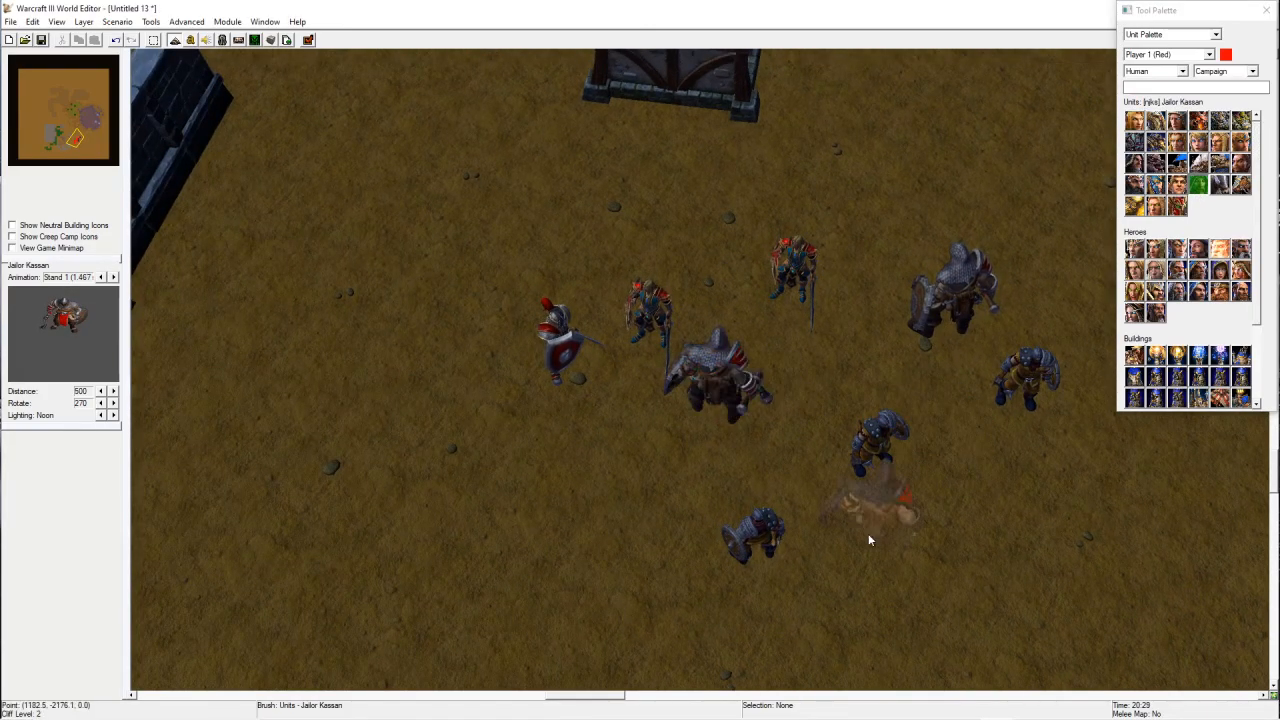
Step: Place two Dagren the Orcslayer heroes above the unit group
{"action": "left_click", "coordinate": [1177, 269]}
{"action": "left_click", "coordinate": [632, 240]}
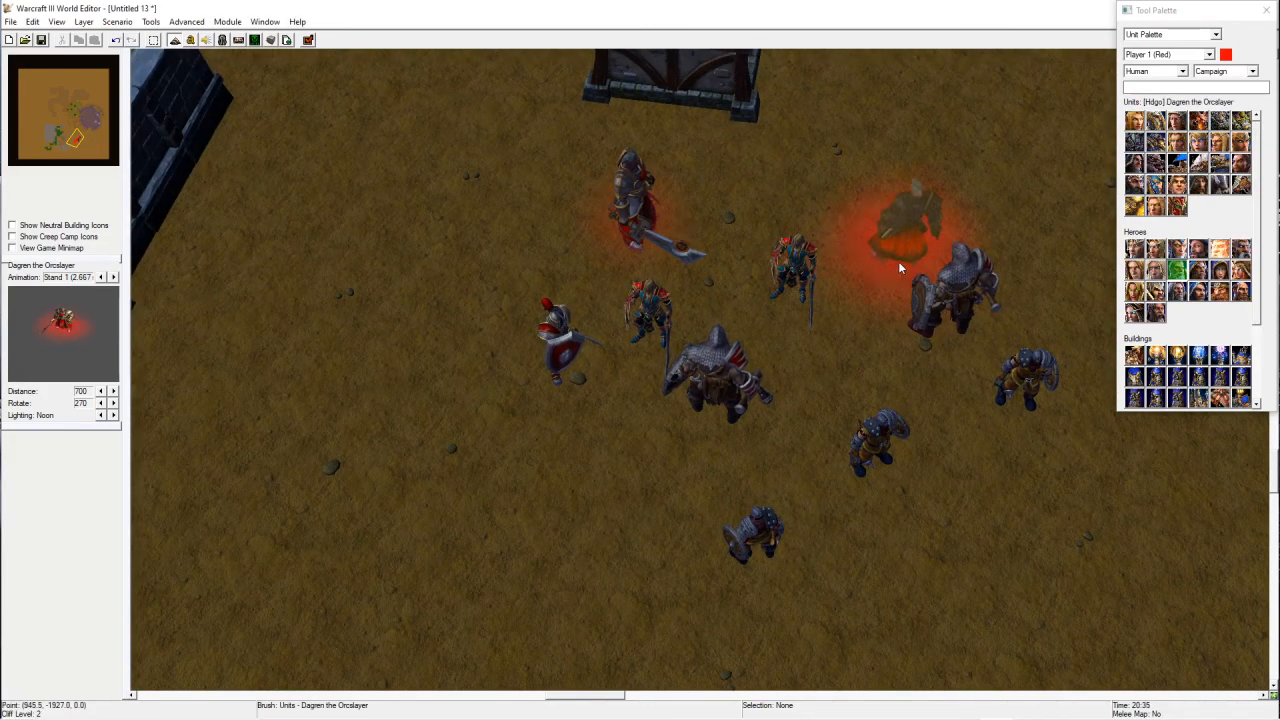
{"action": "left_click", "coordinate": [832, 240]}
Step: Pan, zoom and orbit the view to review the village and the placed units
{"action": "left_click", "coordinate": [1215, 71]}
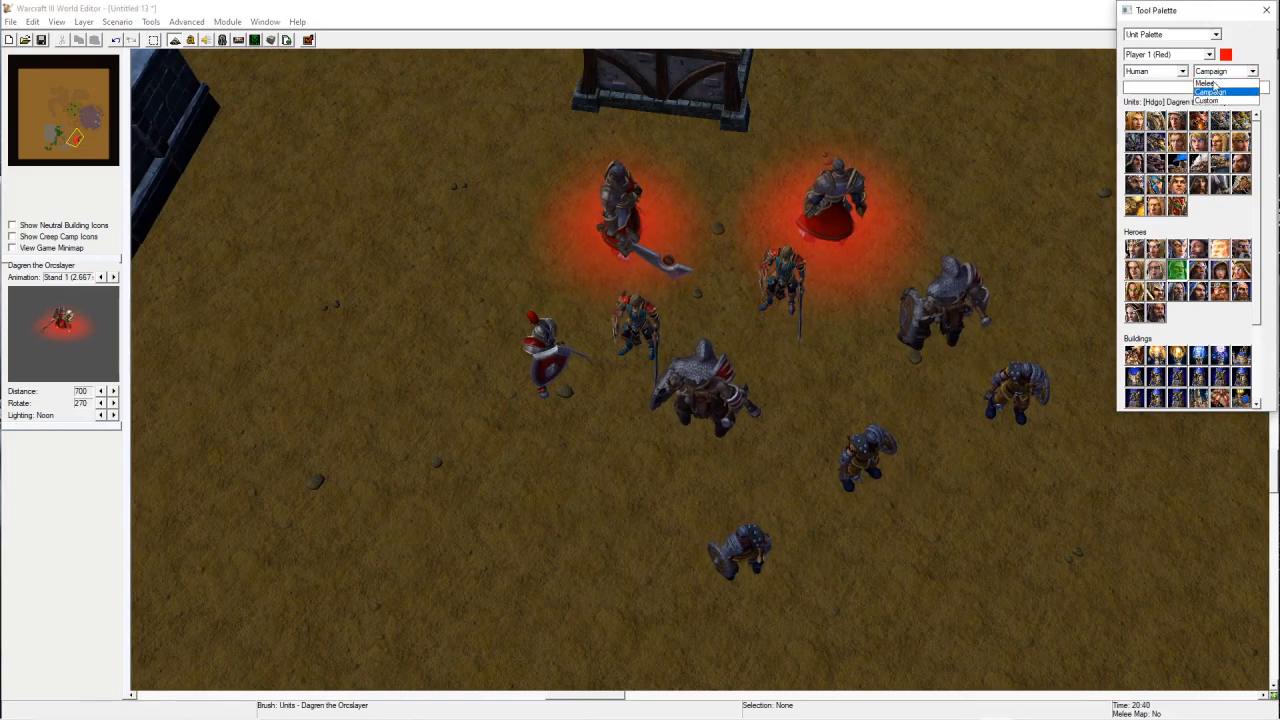
{"action": "left_click", "coordinate": [1210, 92]}
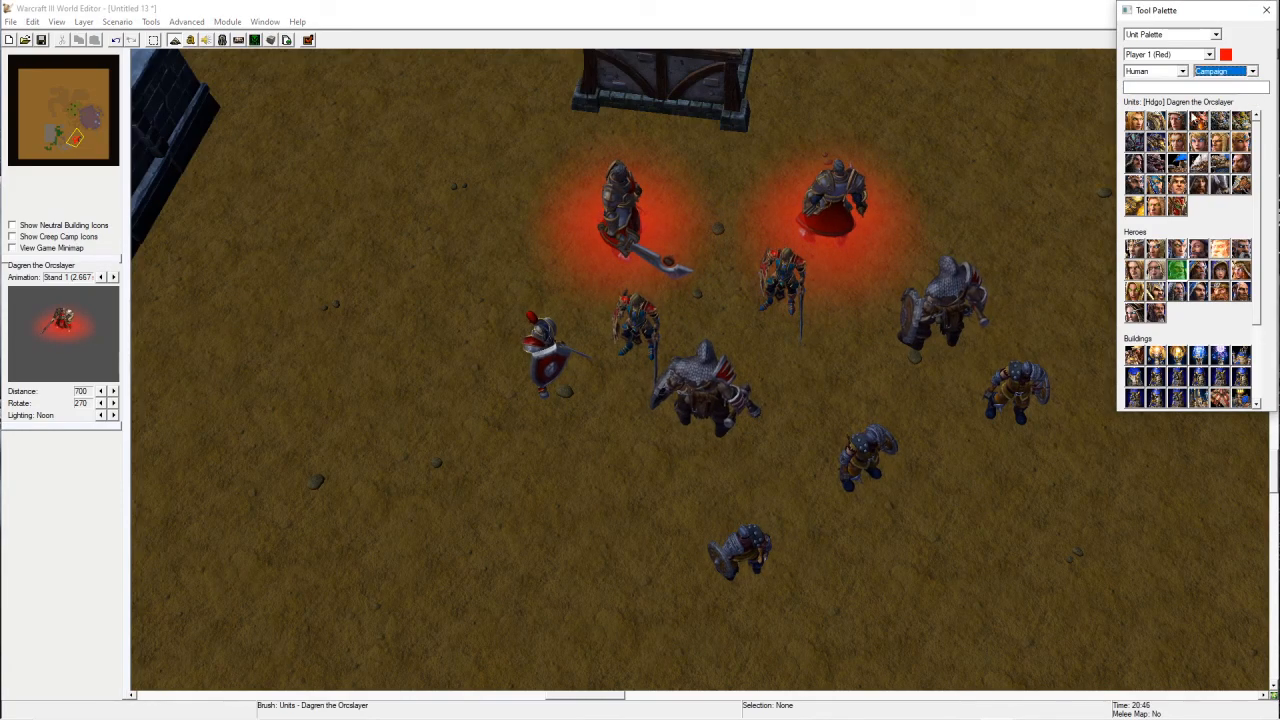
{"action": "right_click_drag", "start_coordinate": [1006, 521], "coordinate": [945, 492]}
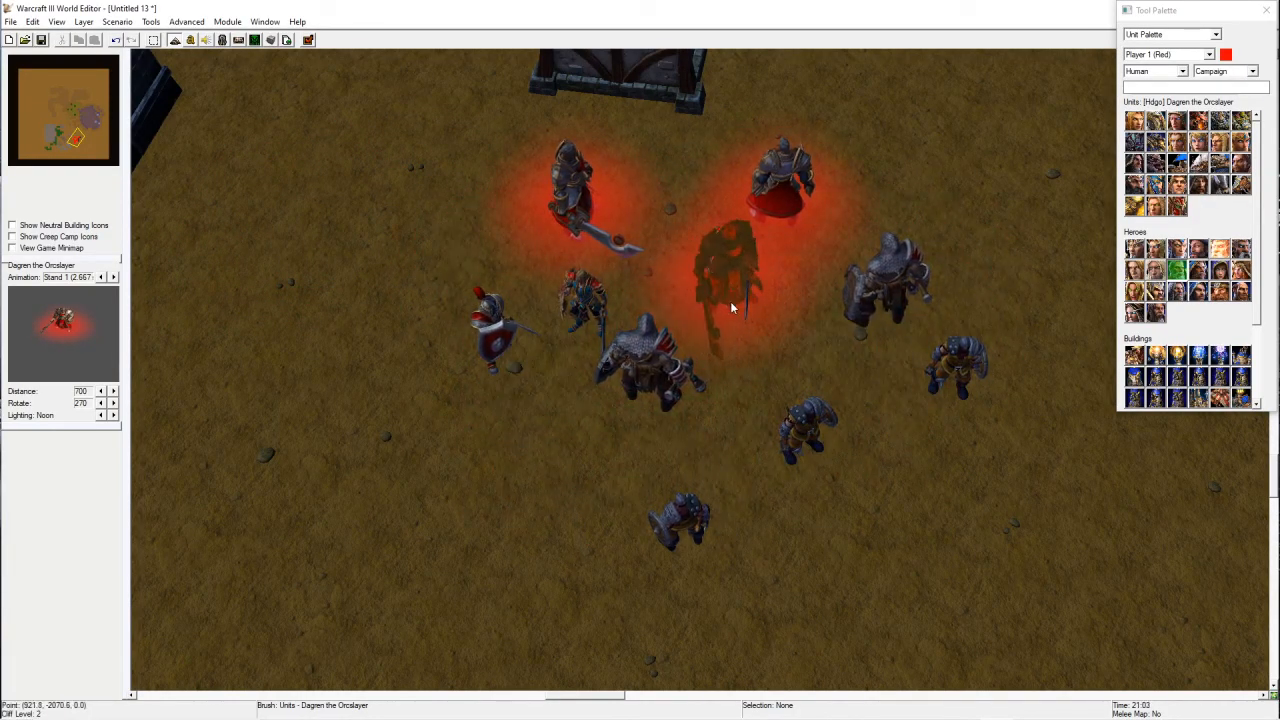
{"action": "scroll", "coordinate": [727, 302], "scroll_direction": "down", "scroll_amount": 4}
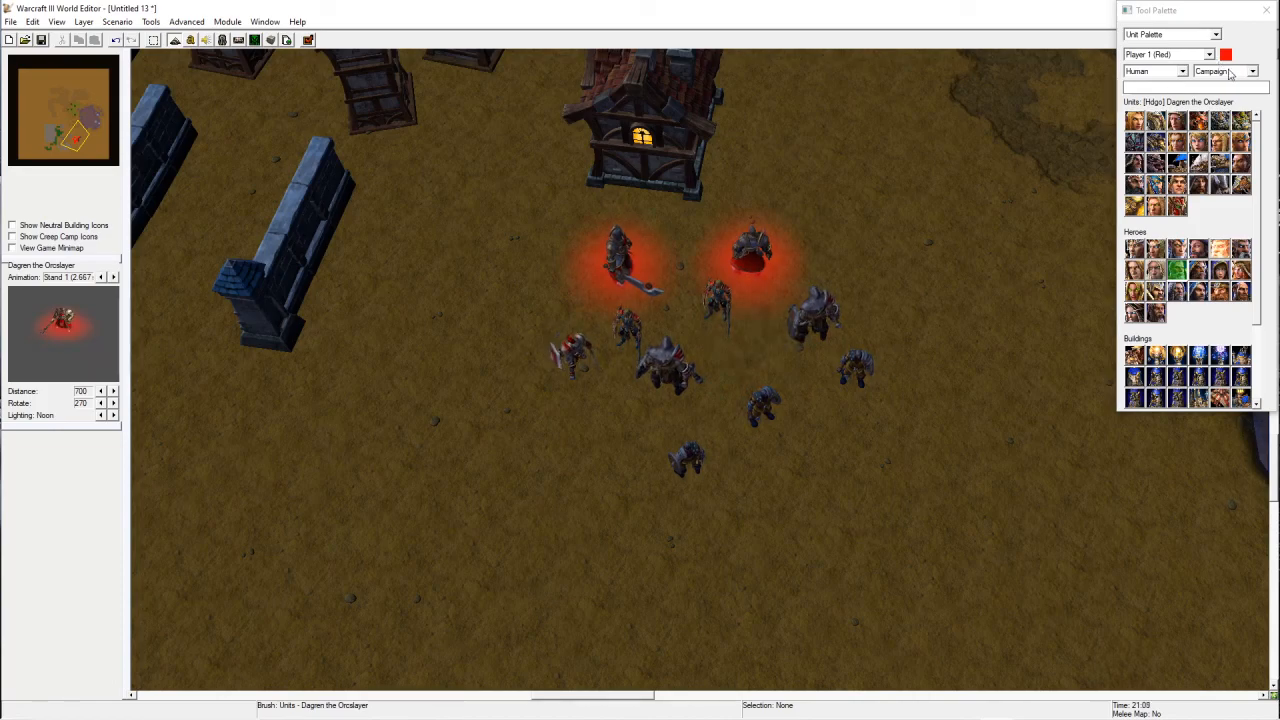
{"action": "scroll", "coordinate": [852, 297], "scroll_direction": "up", "scroll_amount": 1}
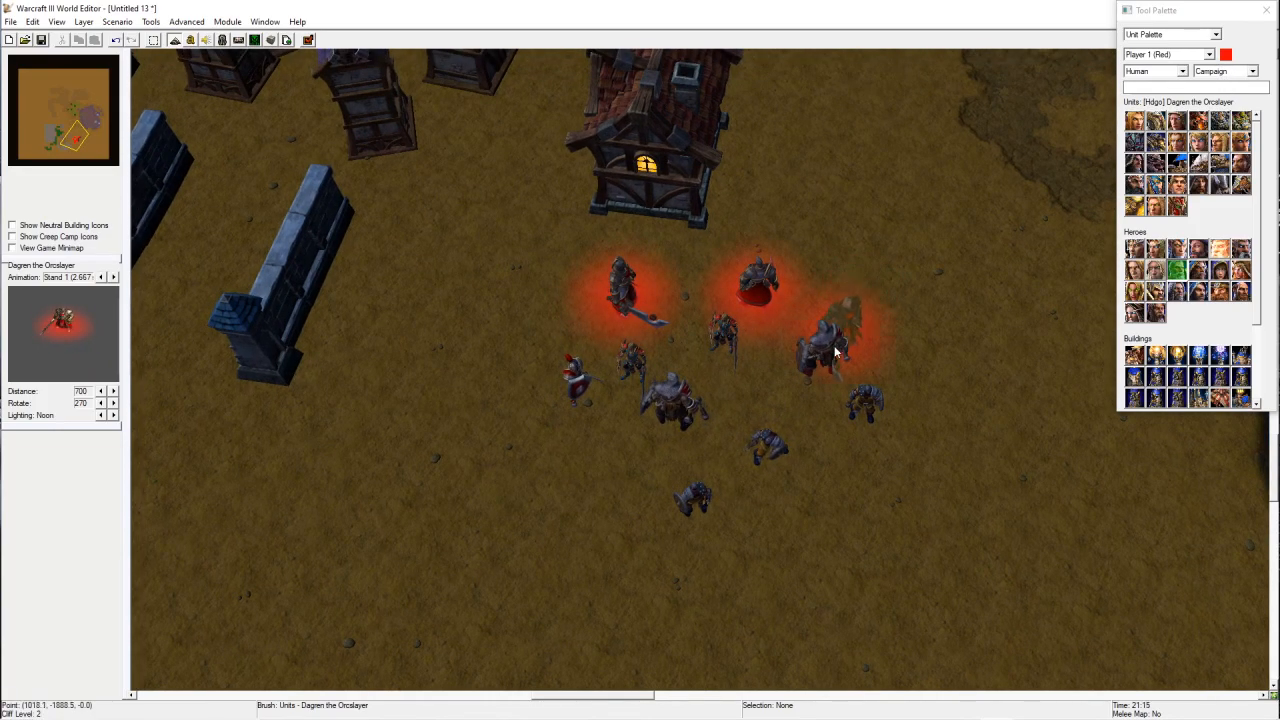
{"action": "right_click", "coordinate": [836, 352]}
{"action": "left_click", "coordinate": [1205, 34]}
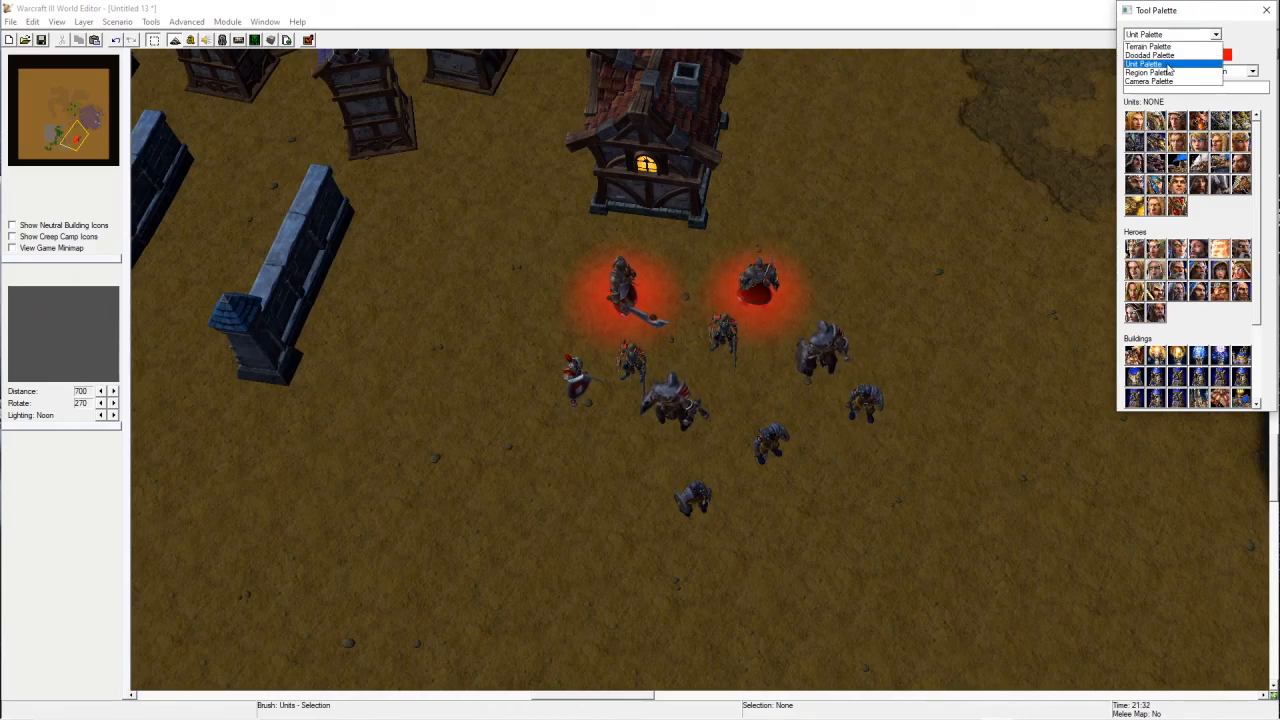
{"action": "left_click", "coordinate": [1170, 64]}
{"action": "right_click_drag", "start_coordinate": [944, 122], "coordinate": [983, 106]}
{"action": "scroll", "coordinate": [896, 322], "scroll_direction": "down", "scroll_amount": 5}
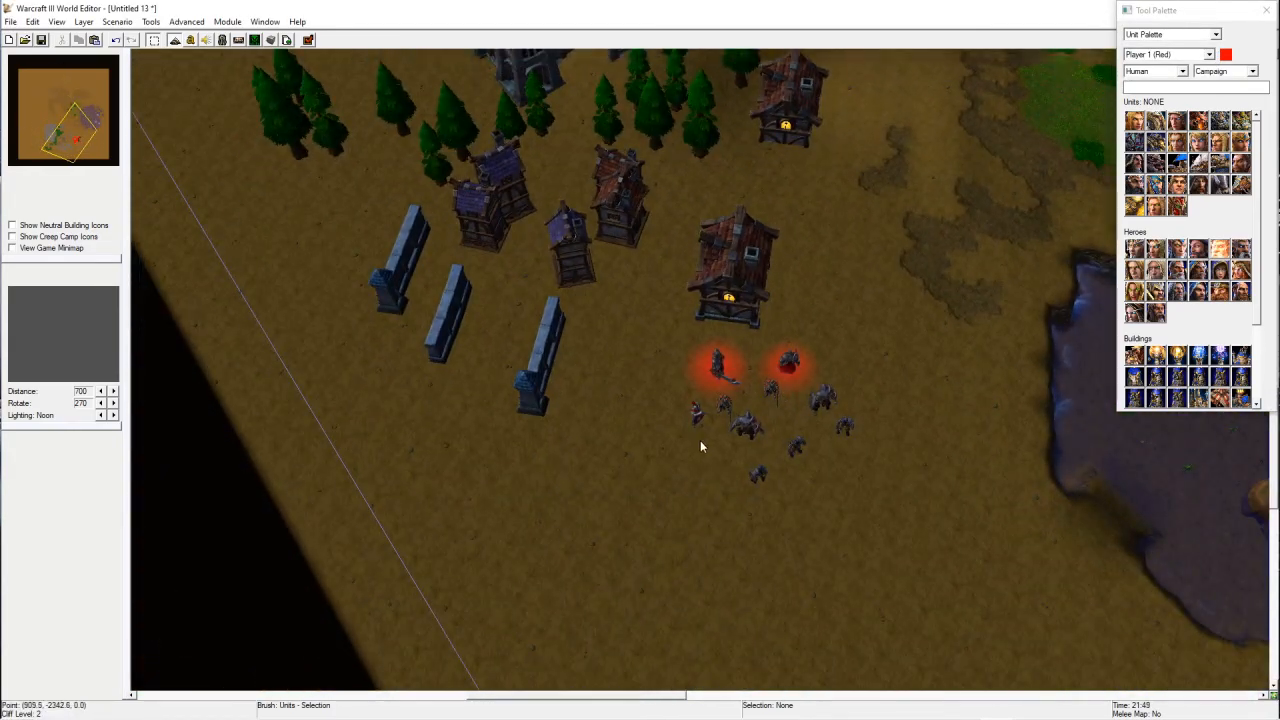
{"action": "right_click_drag", "start_coordinate": [616, 482], "coordinate": [765, 475], "text": "ctrl"}
{"action": "right_click_drag", "start_coordinate": [260, 440], "coordinate": [304, 394], "text": "ctrl"}
{"action": "right_click_drag", "start_coordinate": [715, 480], "coordinate": [538, 445], "text": "ctrl"}
{"action": "right_click_drag", "start_coordinate": [710, 231], "coordinate": [863, 334]}
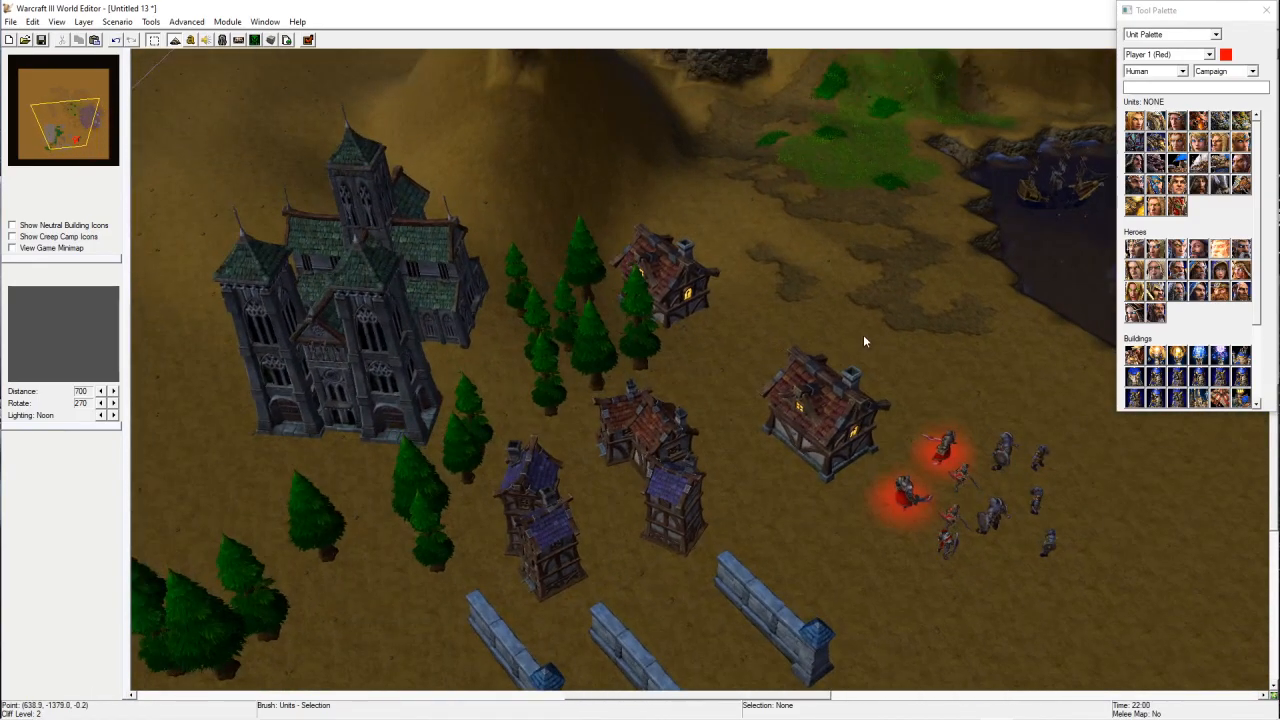
Step: Browse the Region and Camera palettes and open and close the Trigger Editor
{"action": "left_click", "coordinate": [1159, 36]}
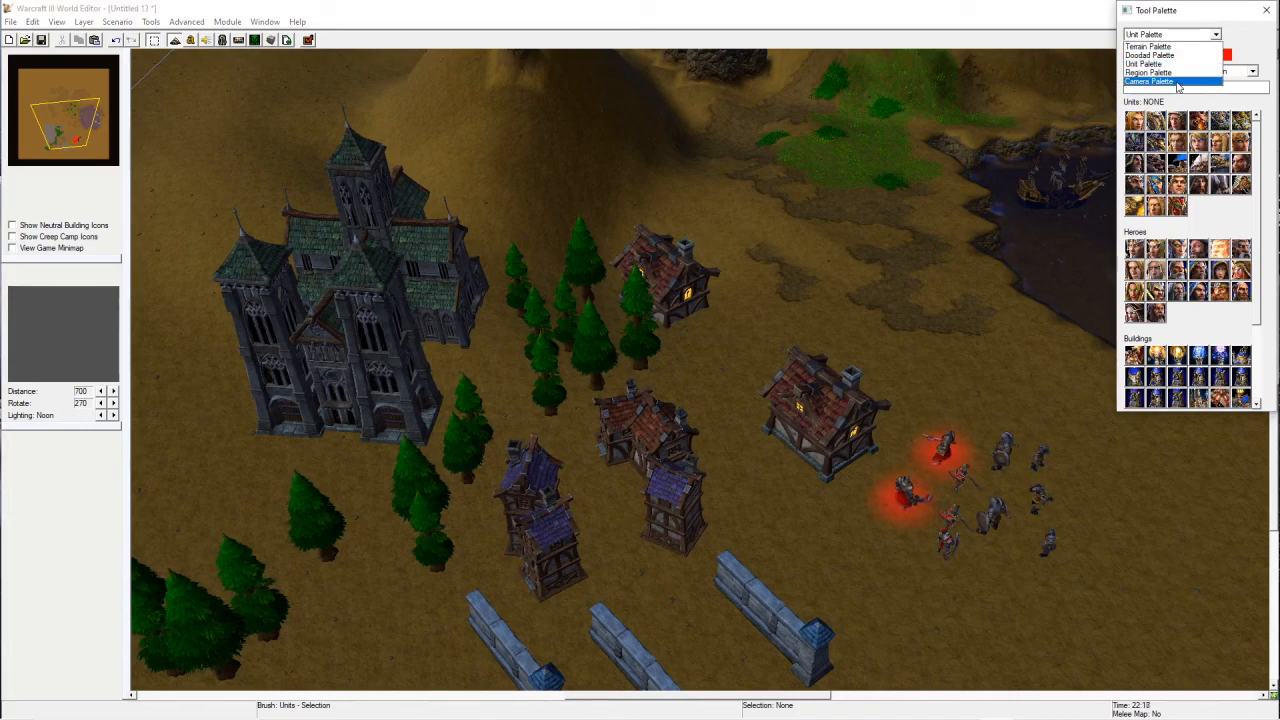
{"action": "left_click", "coordinate": [1155, 72]}
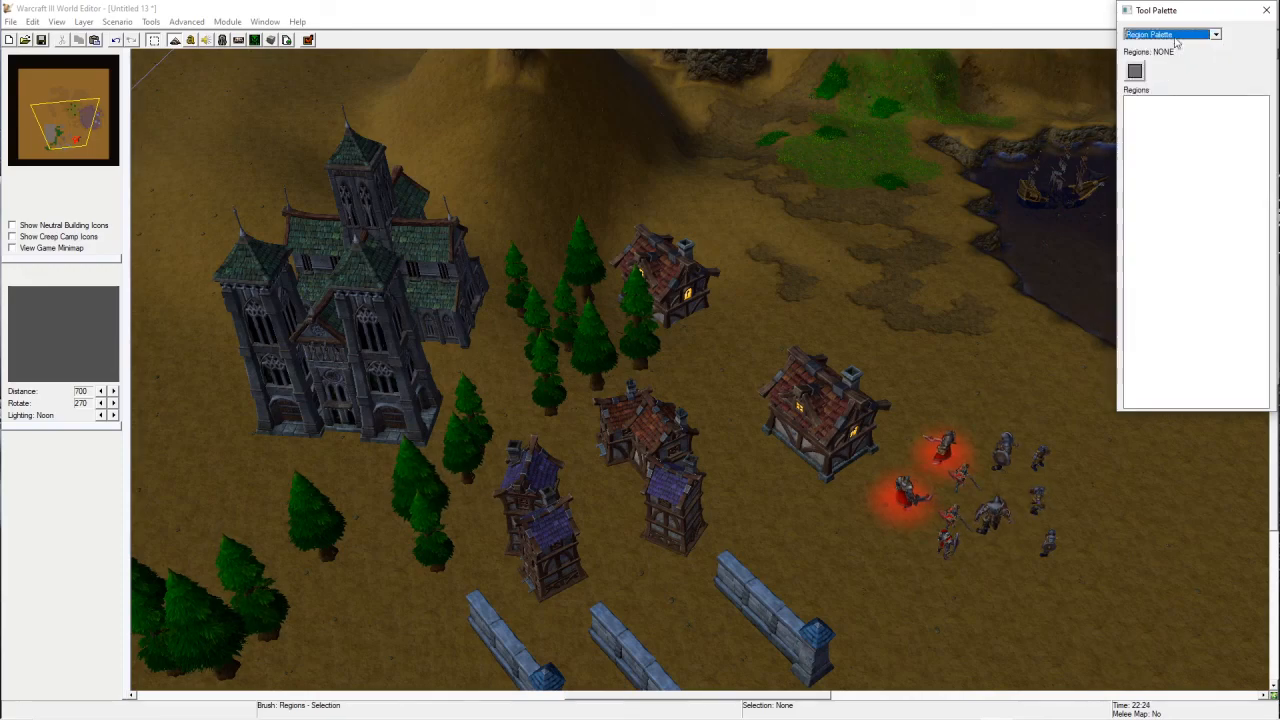
{"action": "left_click", "coordinate": [1170, 36]}
{"action": "left_click", "coordinate": [1150, 81]}
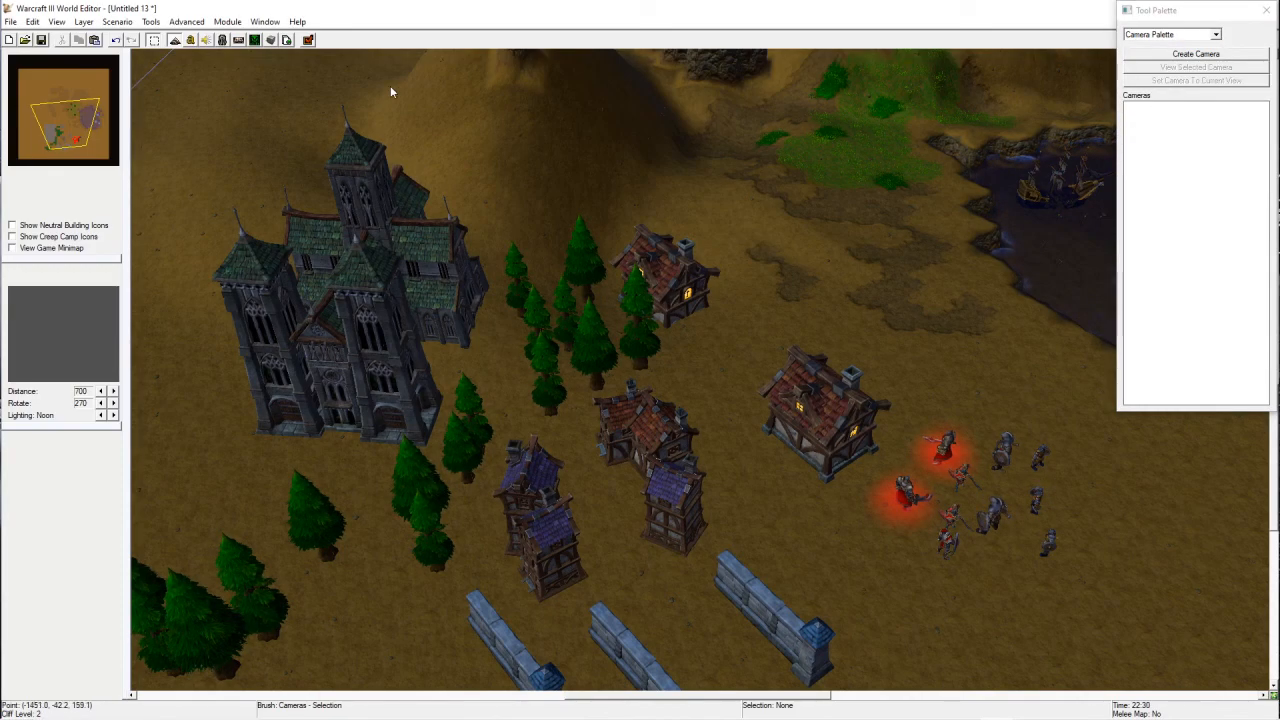
{"action": "left_click", "coordinate": [193, 43]}
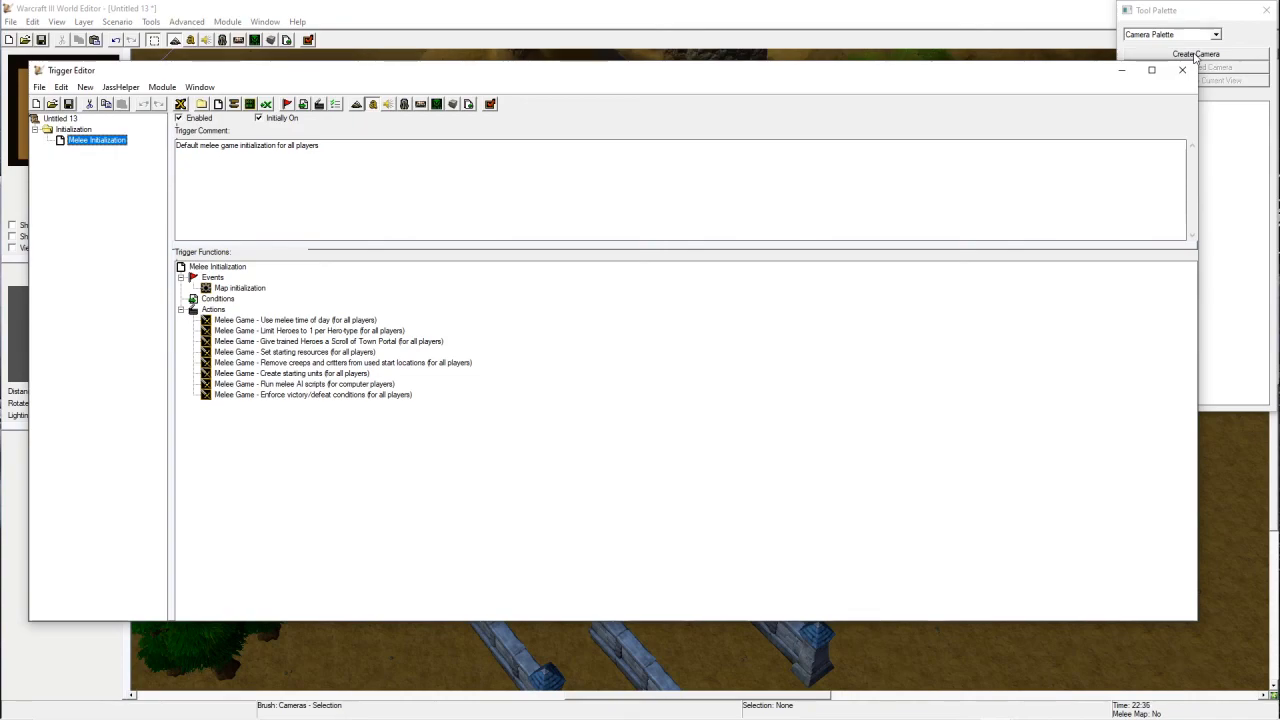
{"action": "left_click", "coordinate": [1182, 70]}
Step: Draw a rectangular region beside the houses with the Region palette, then delete it
{"action": "left_click", "coordinate": [1187, 36]}
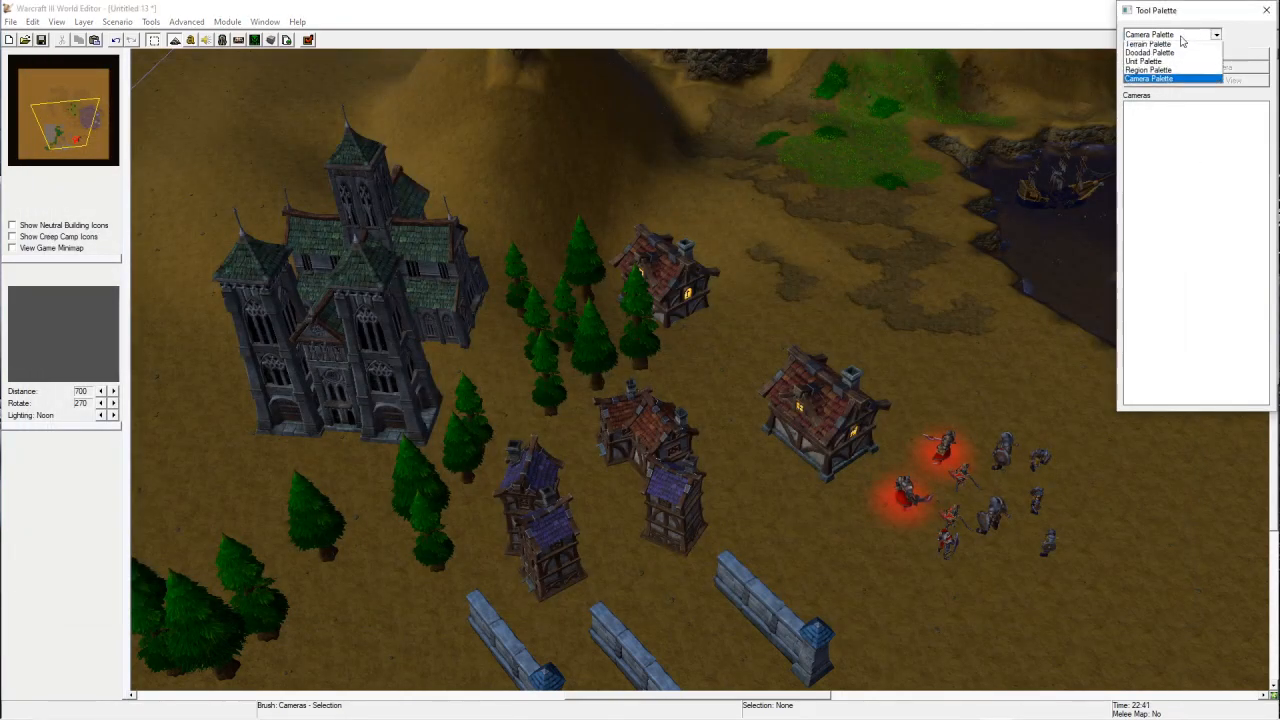
{"action": "left_click", "coordinate": [1140, 62]}
{"action": "right_click_drag", "start_coordinate": [1018, 483], "coordinate": [862, 464]}
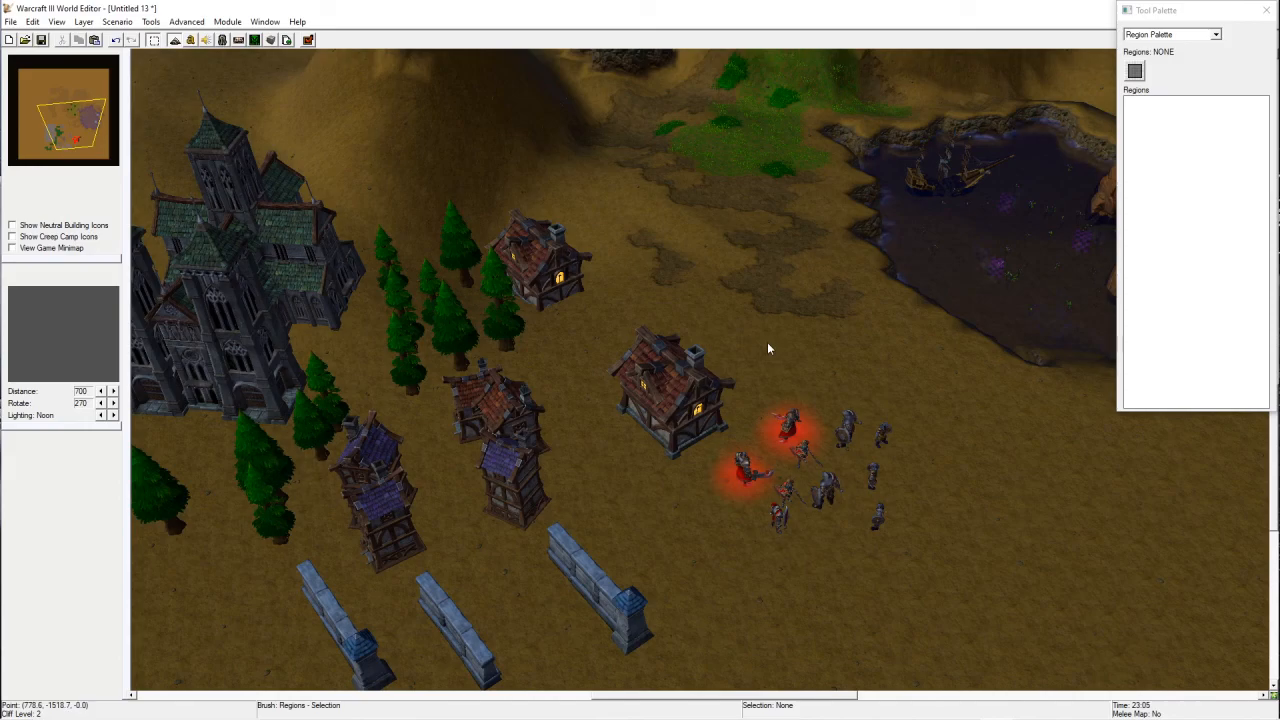
{"action": "left_click", "coordinate": [1135, 70]}
{"action": "left_click_drag", "start_coordinate": [716, 303], "coordinate": [824, 342]}
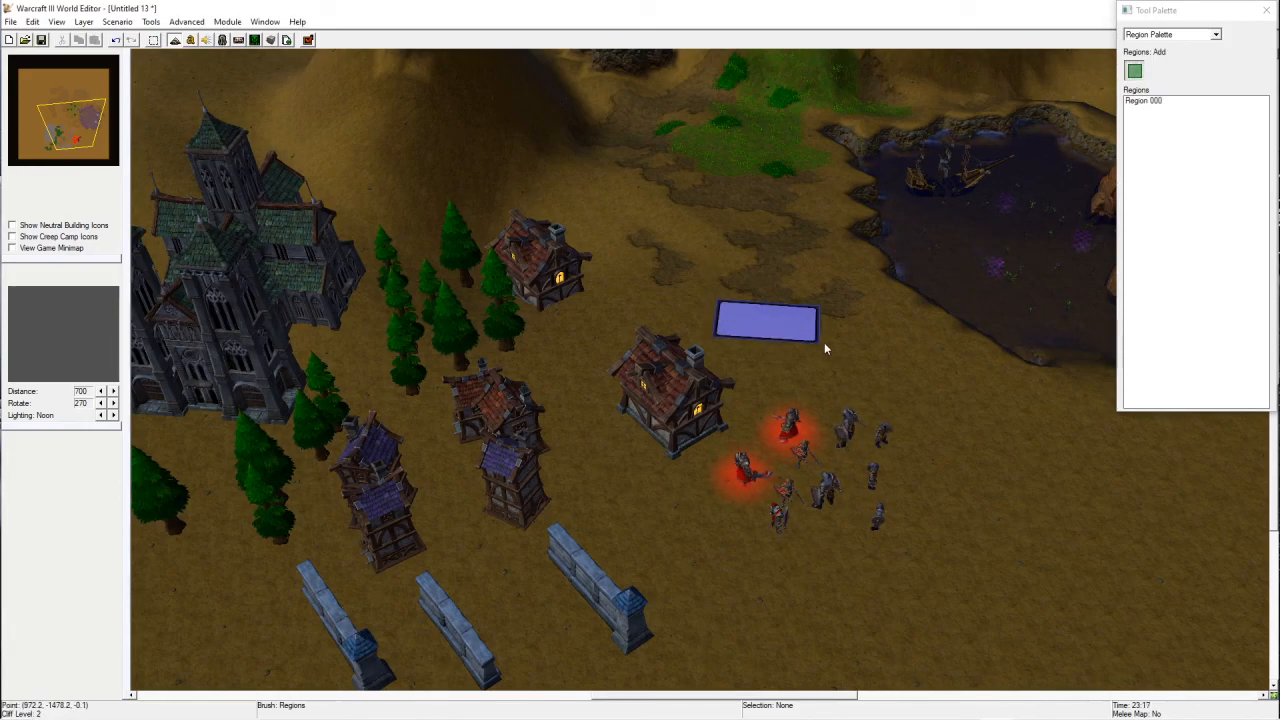
{"action": "key", "text": "space"}
{"action": "left_click", "coordinate": [772, 320]}
{"action": "key", "text": "Delete"}
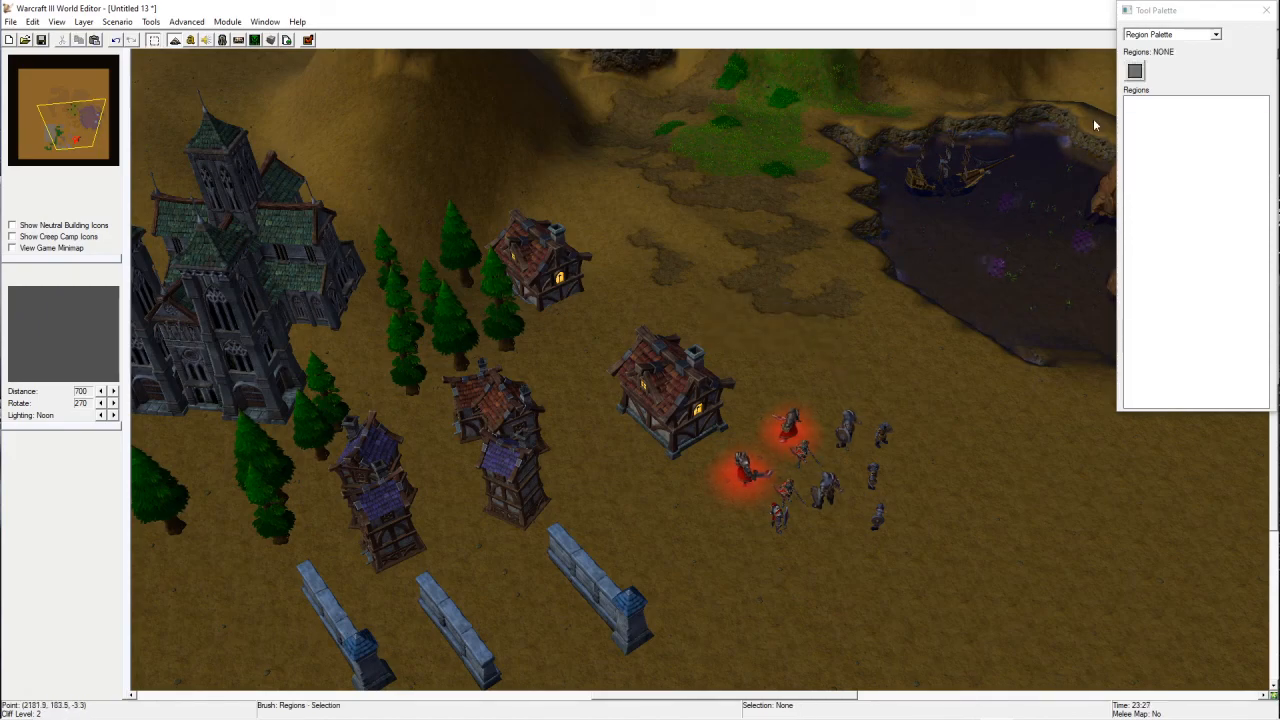
Step: Switch to the Terrain palette and orbit around the map to review the finished scene
{"action": "left_click", "coordinate": [1186, 34]}
{"action": "left_click", "coordinate": [1150, 46]}
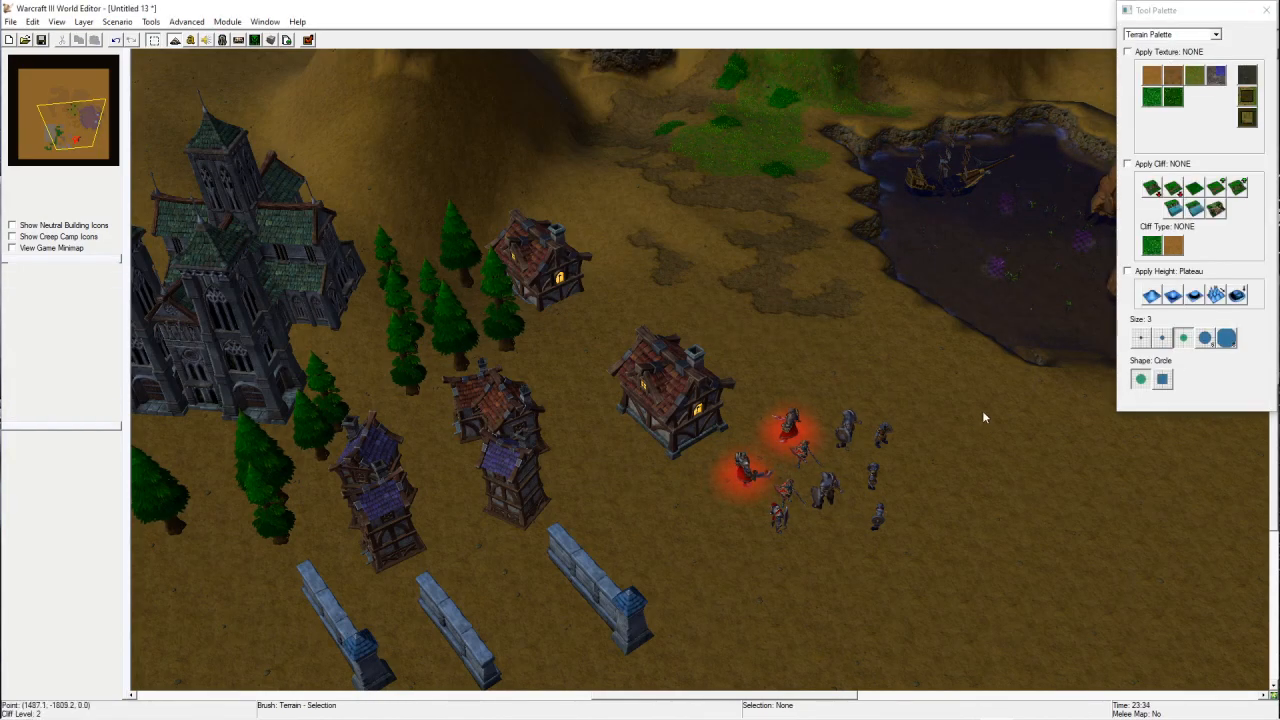
{"action": "right_click_drag", "start_coordinate": [980, 434], "coordinate": [932, 160], "text": "ctrl"}
{"action": "right_click_drag", "start_coordinate": [779, 578], "coordinate": [896, 514], "text": "ctrl"}
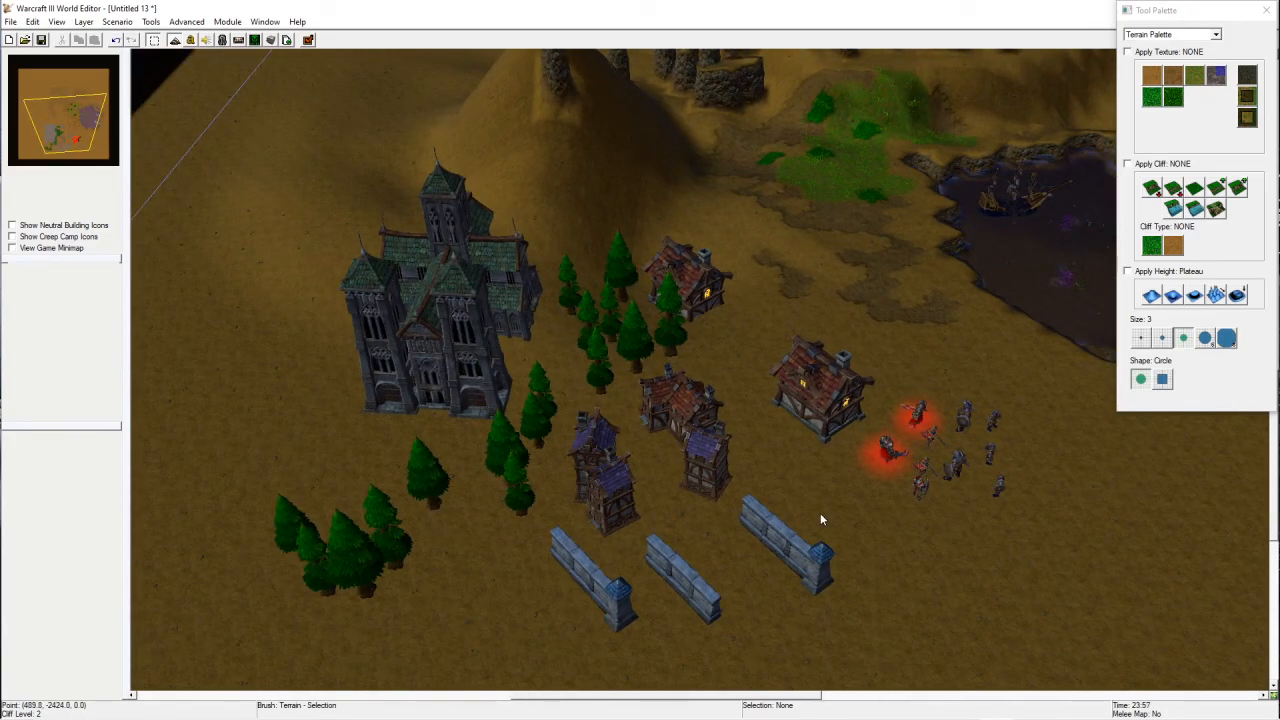
{"action": "right_click_drag", "start_coordinate": [1055, 482], "coordinate": [792, 424]}
{"action": "right_click_drag", "start_coordinate": [785, 238], "coordinate": [835, 346]}
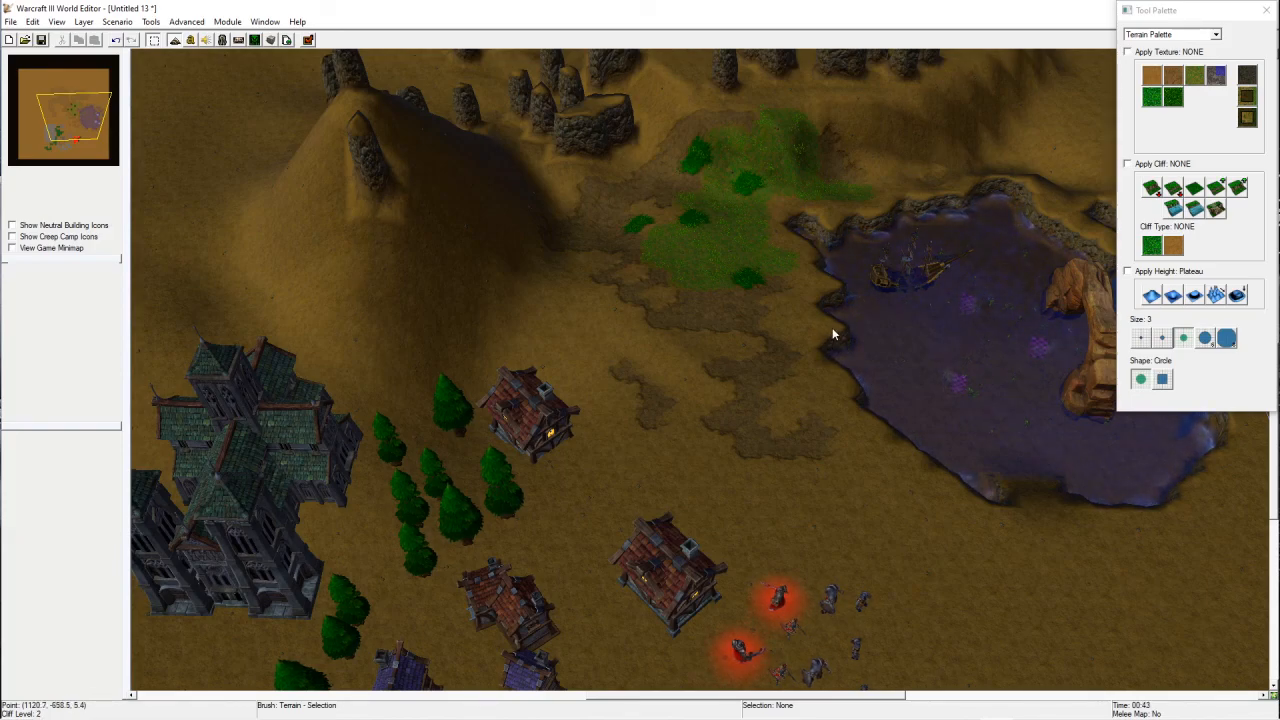
{"action": "right_click_drag", "start_coordinate": [885, 438], "coordinate": [812, 347]}
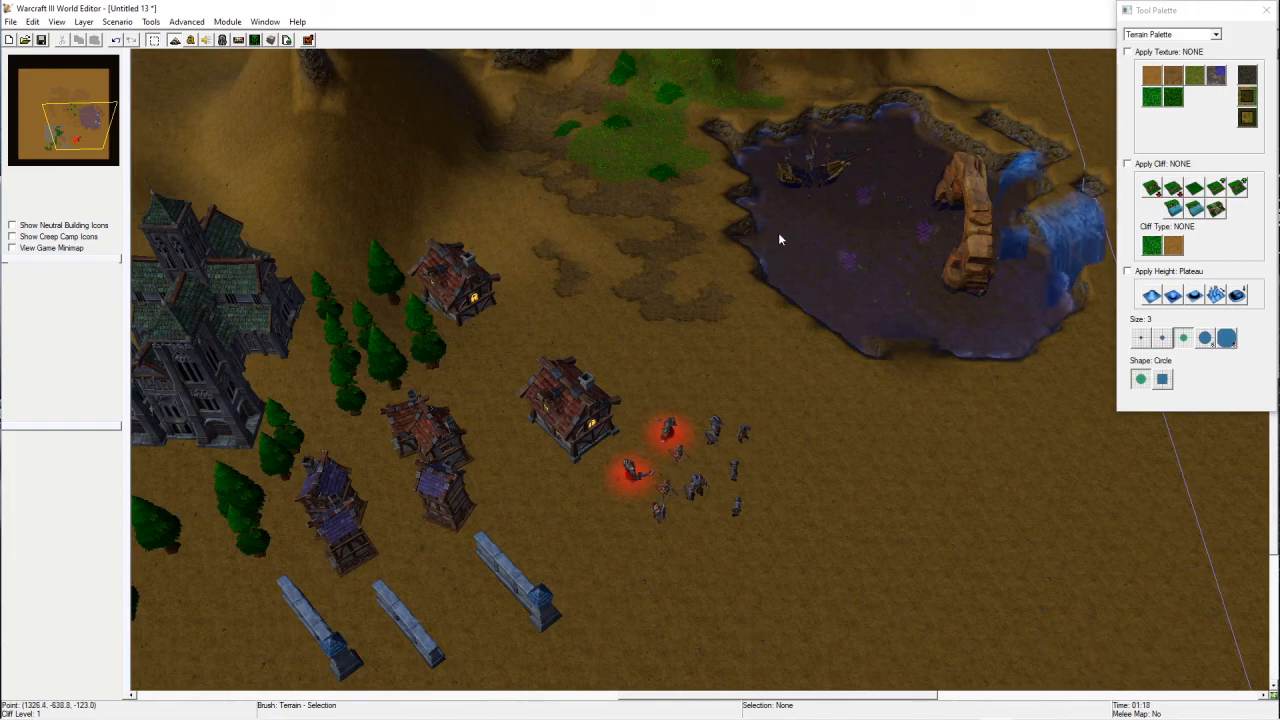
{"action": "right_click_drag", "start_coordinate": [656, 552], "coordinate": [679, 510]}
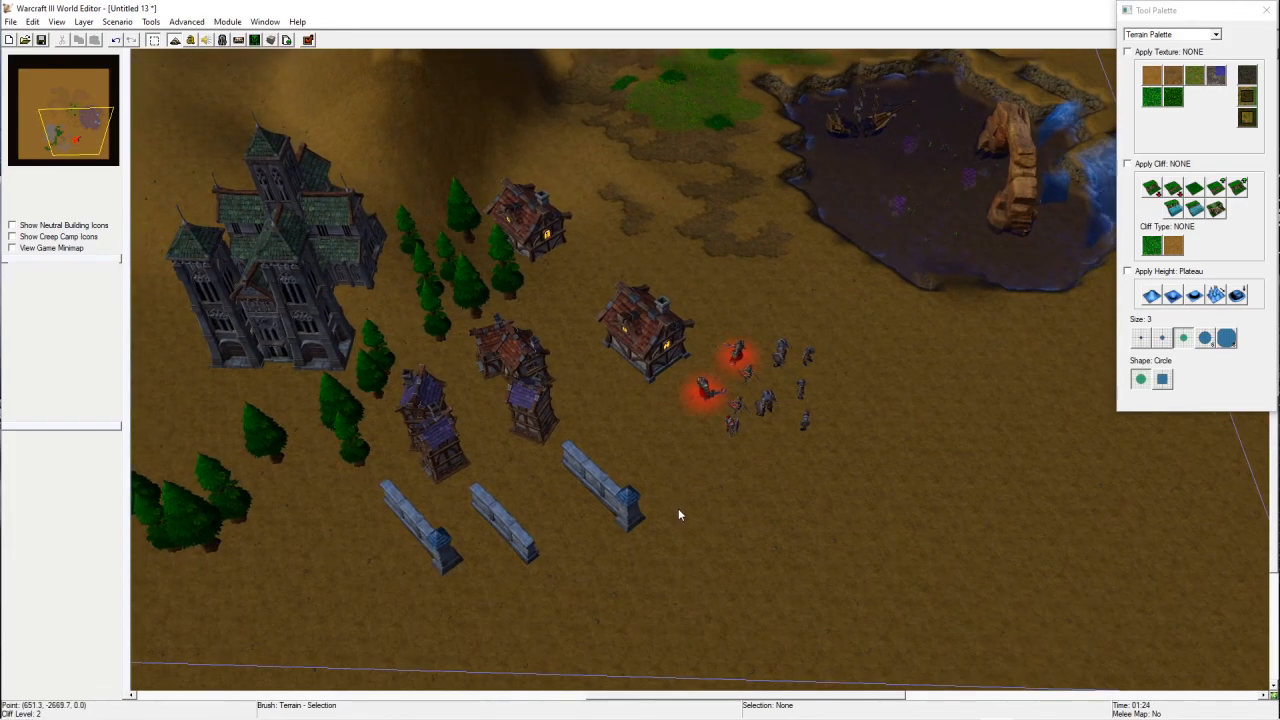